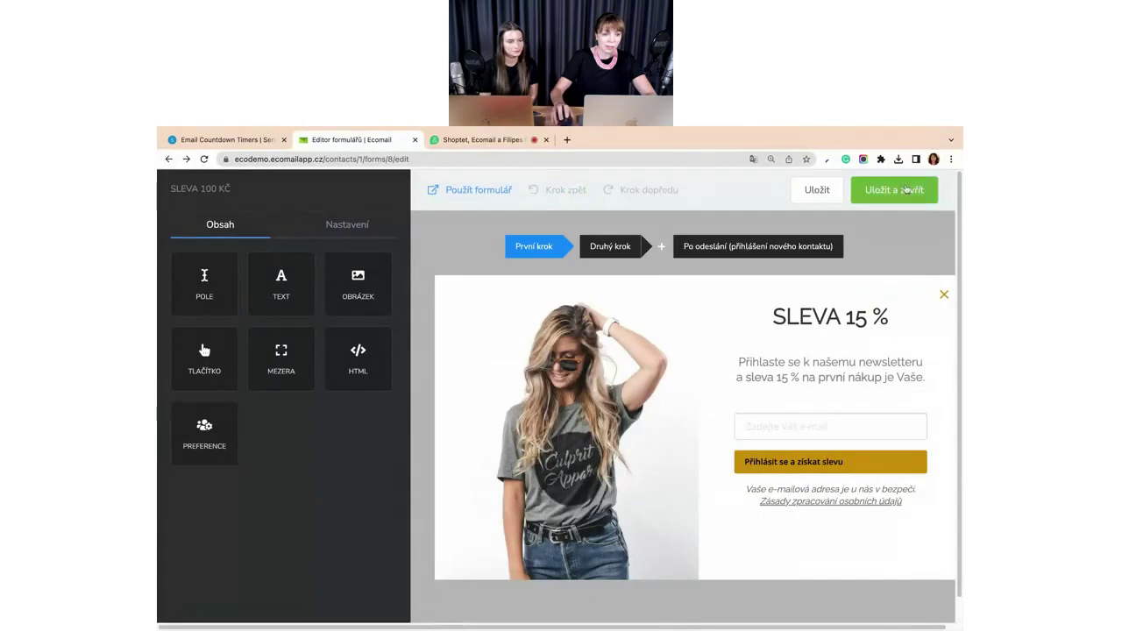
- Save and close the Sleva 100 Kč pop-up form and return to the account overview
{"action": "left_click", "coordinate": [894, 189]}
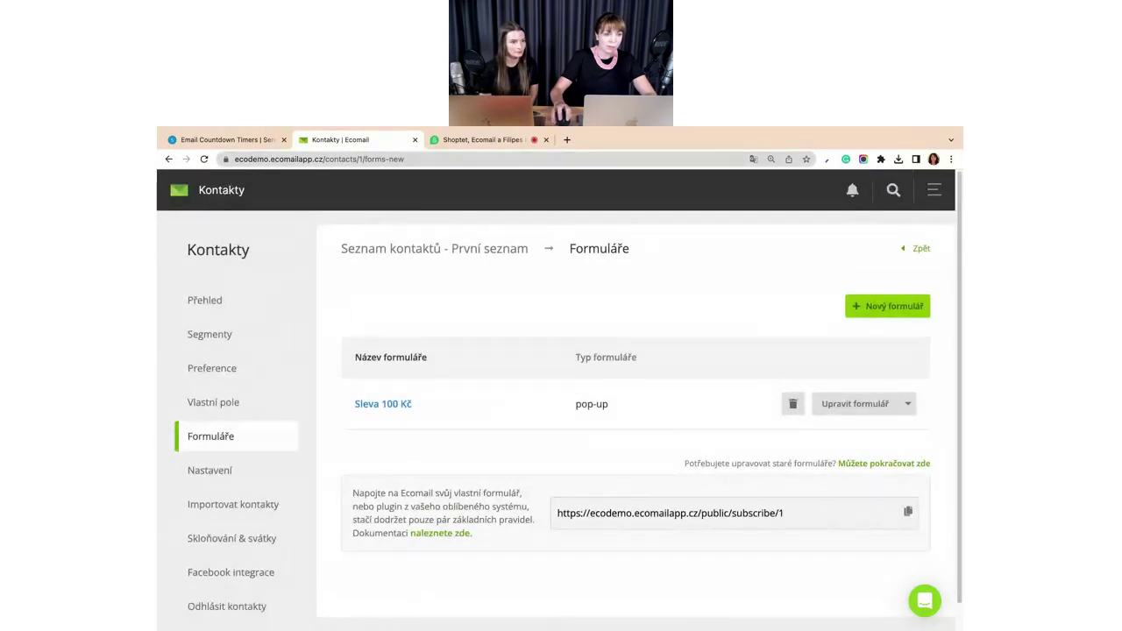
{"action": "left_click_drag", "start_coordinate": [360, 159], "coordinate": [509, 173]}
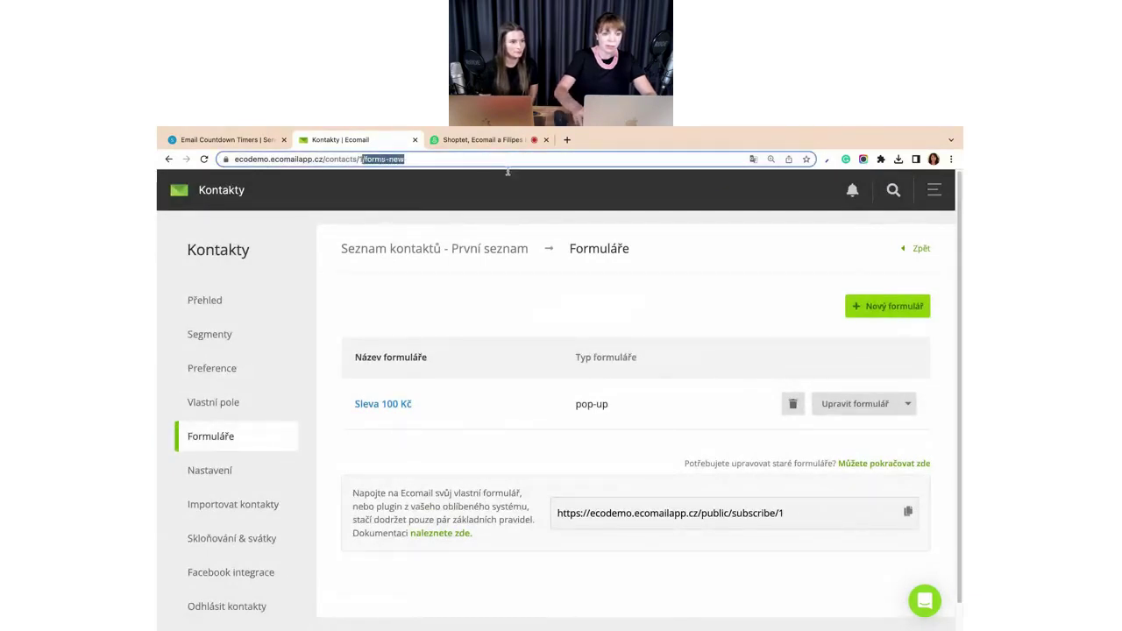
{"action": "key", "text": "BackSpace"}
{"action": "key", "text": "Return"}
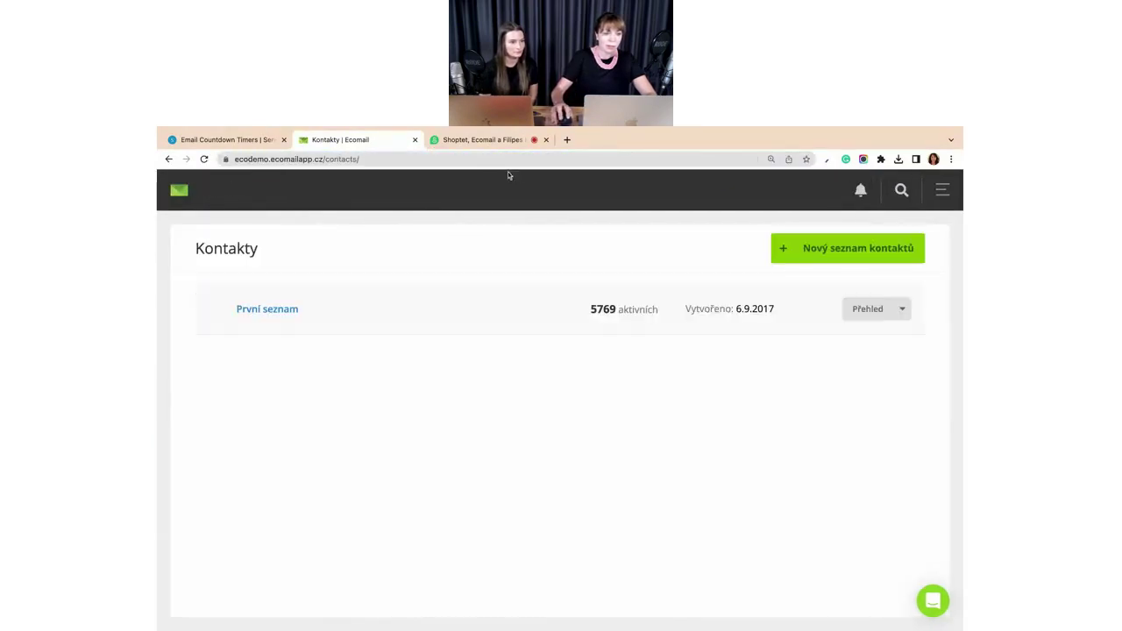
{"action": "left_click", "coordinate": [182, 193]}
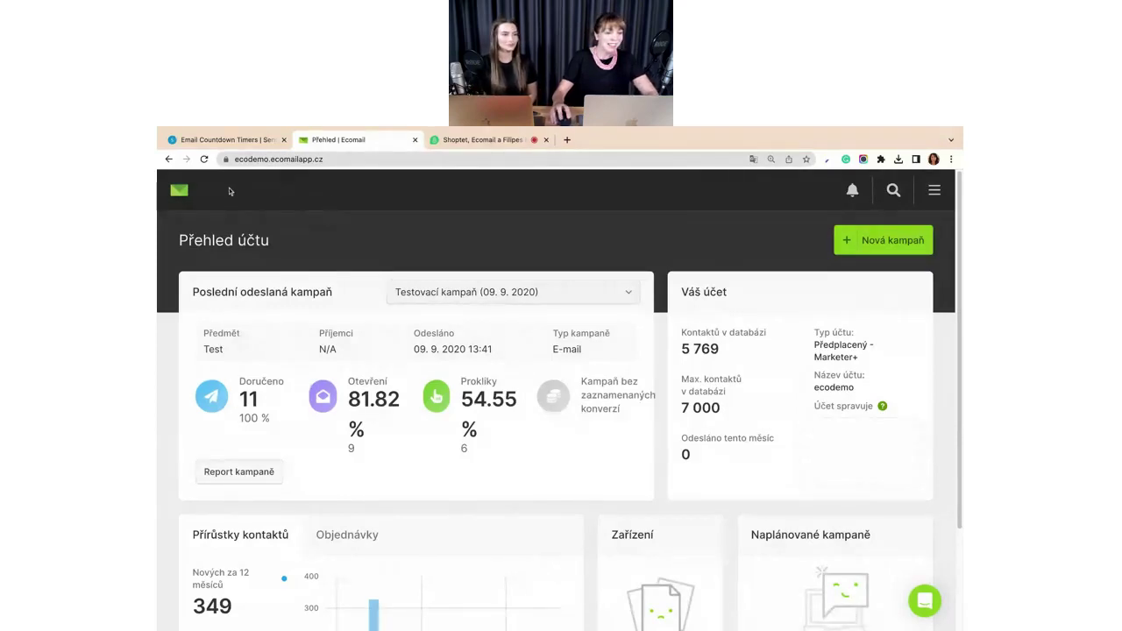
{"action": "left_click", "coordinate": [185, 193]}
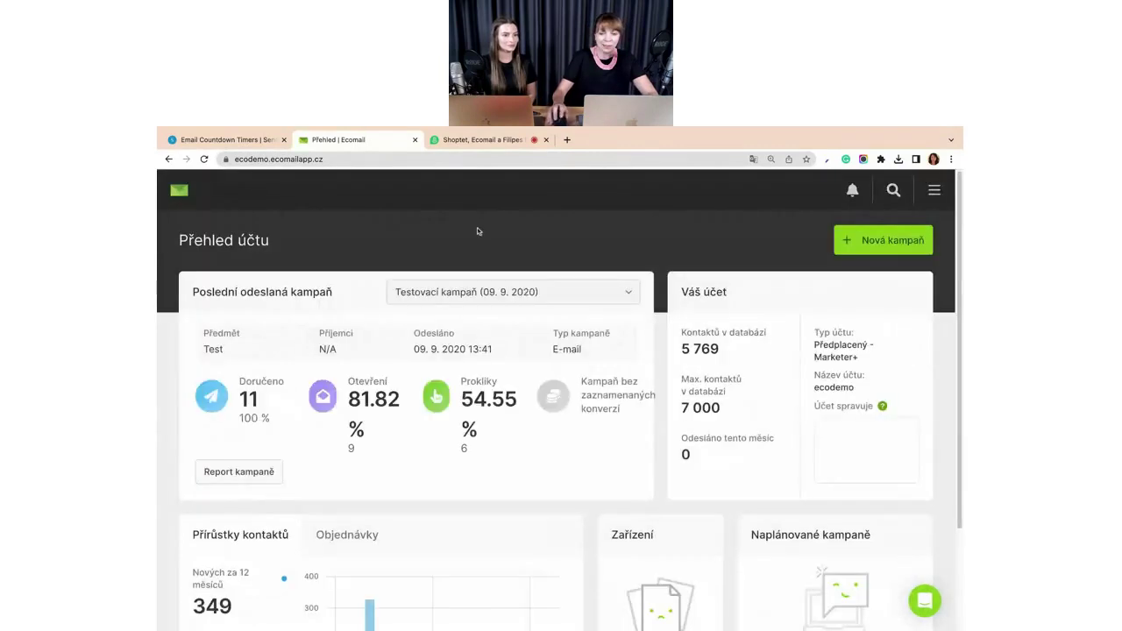
- Go to the contacts section and open the První seznam contact list
{"action": "left_click", "coordinate": [934, 191]}
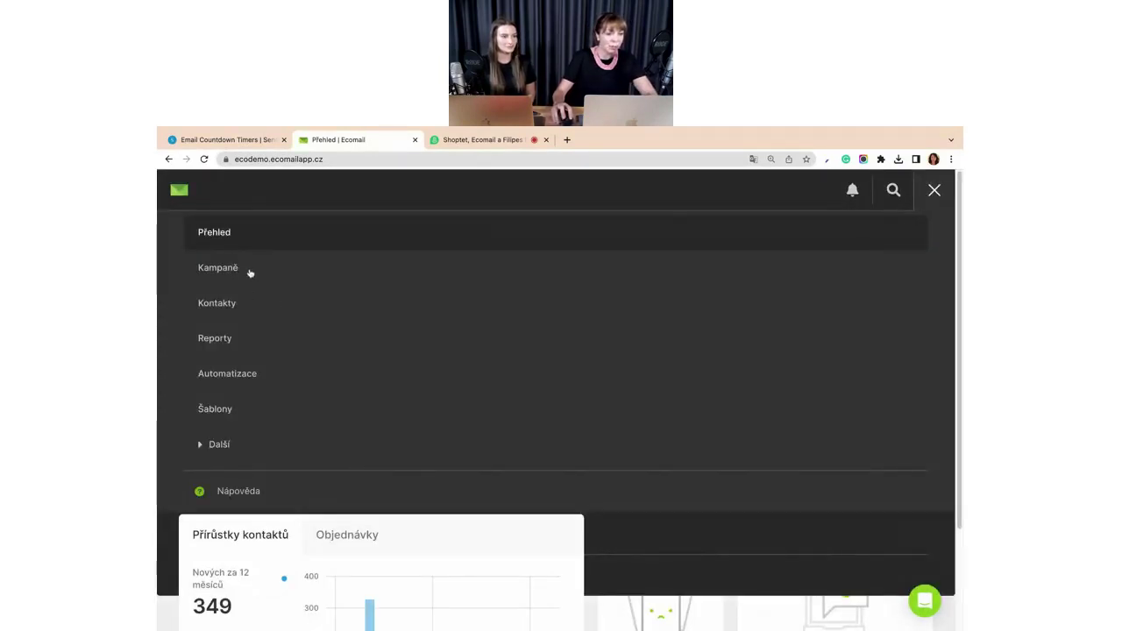
{"action": "left_click", "coordinate": [239, 304]}
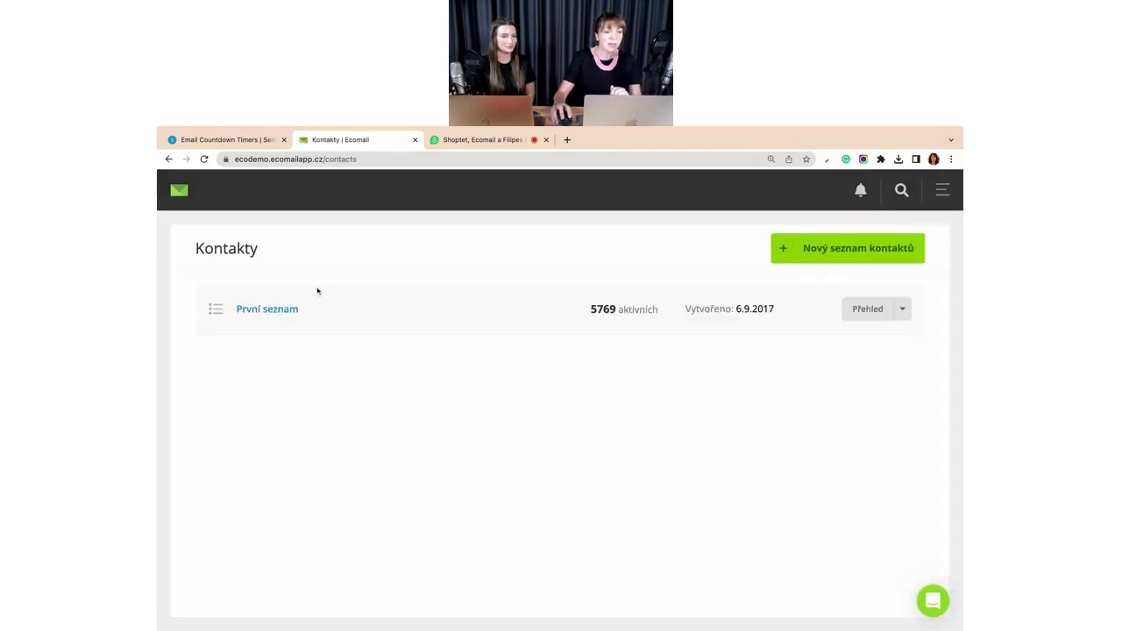
{"action": "left_click", "coordinate": [278, 313]}
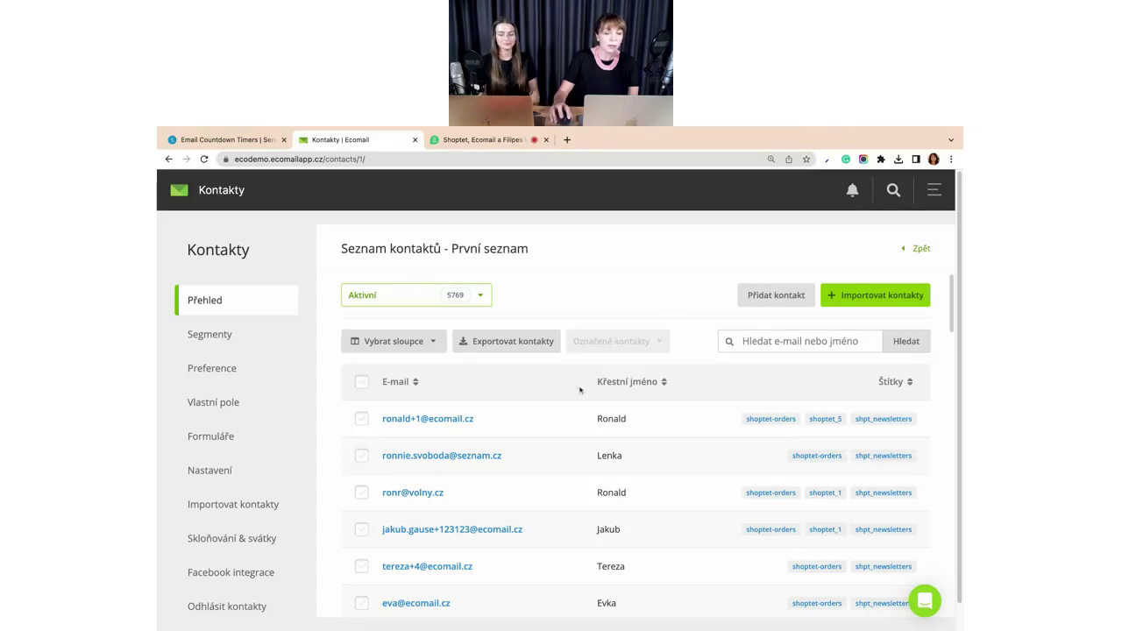
- Open the first contact in the list and examine its personal details, including salutation, gender and name day
{"action": "left_click", "coordinate": [443, 420]}
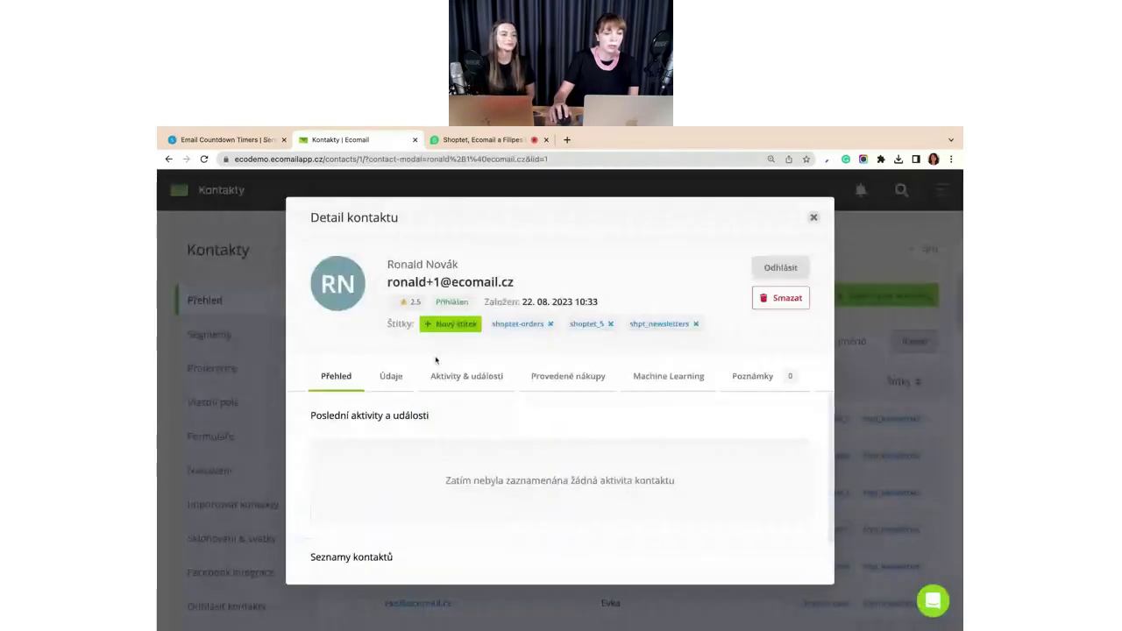
{"action": "left_click", "coordinate": [390, 391]}
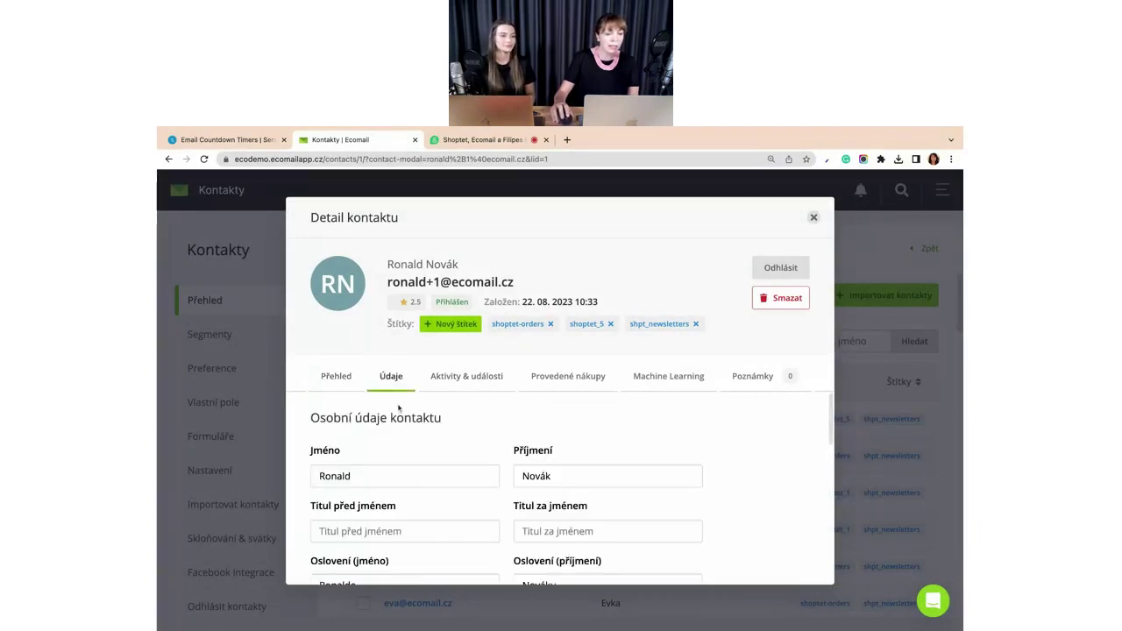
{"action": "scroll", "coordinate": [351, 460], "scroll_direction": "down", "scroll_amount": 3}
{"action": "scroll", "coordinate": [386, 447], "scroll_direction": "up", "scroll_amount": 3}
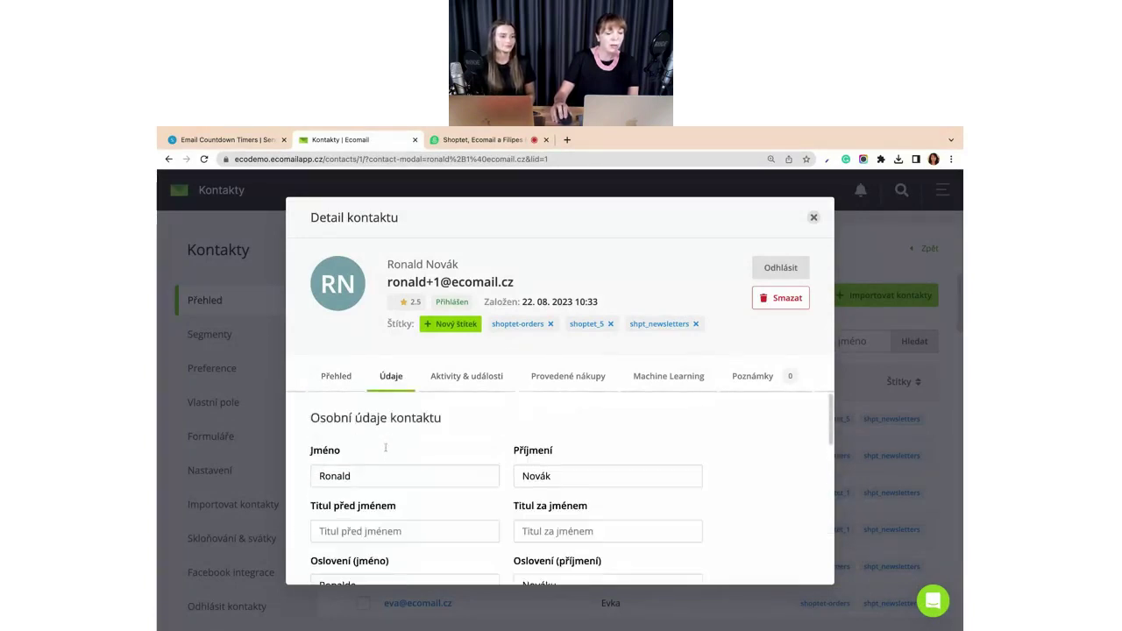
{"action": "scroll", "coordinate": [381, 441], "scroll_direction": "down", "scroll_amount": 1}
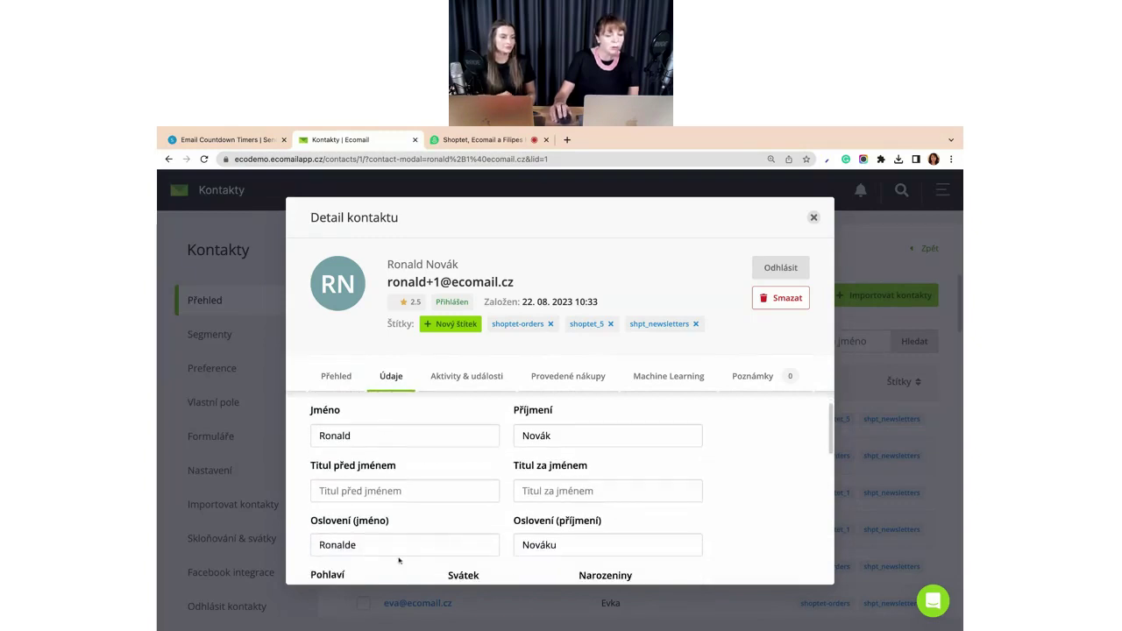
{"action": "scroll", "coordinate": [408, 507], "scroll_direction": "down", "scroll_amount": 1}
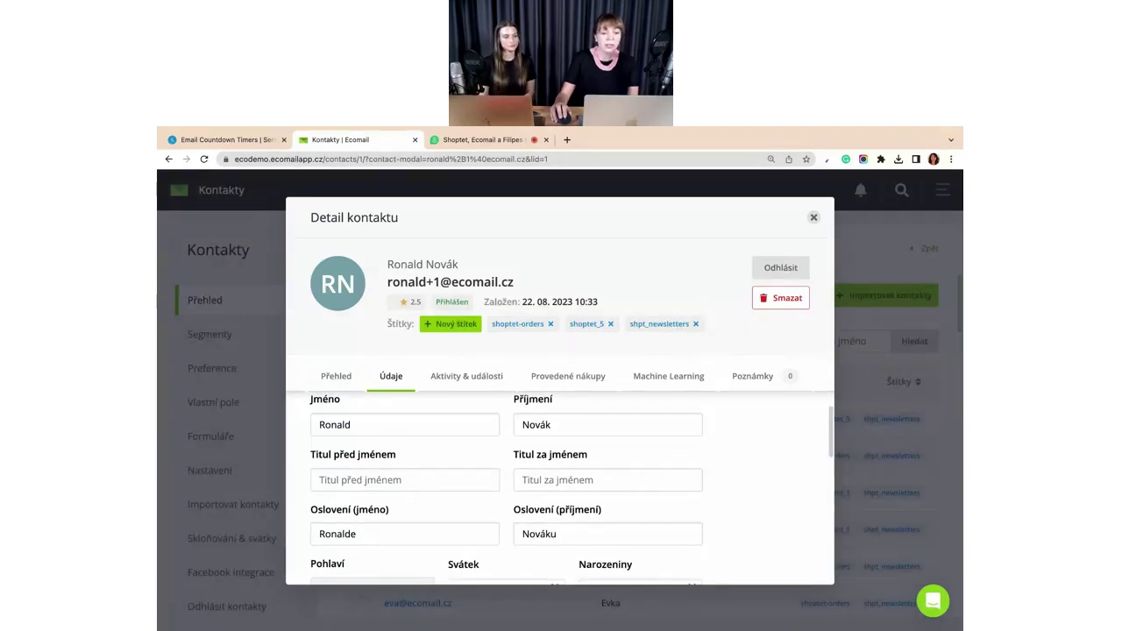
{"action": "scroll", "coordinate": [390, 488], "scroll_direction": "down", "scroll_amount": 4}
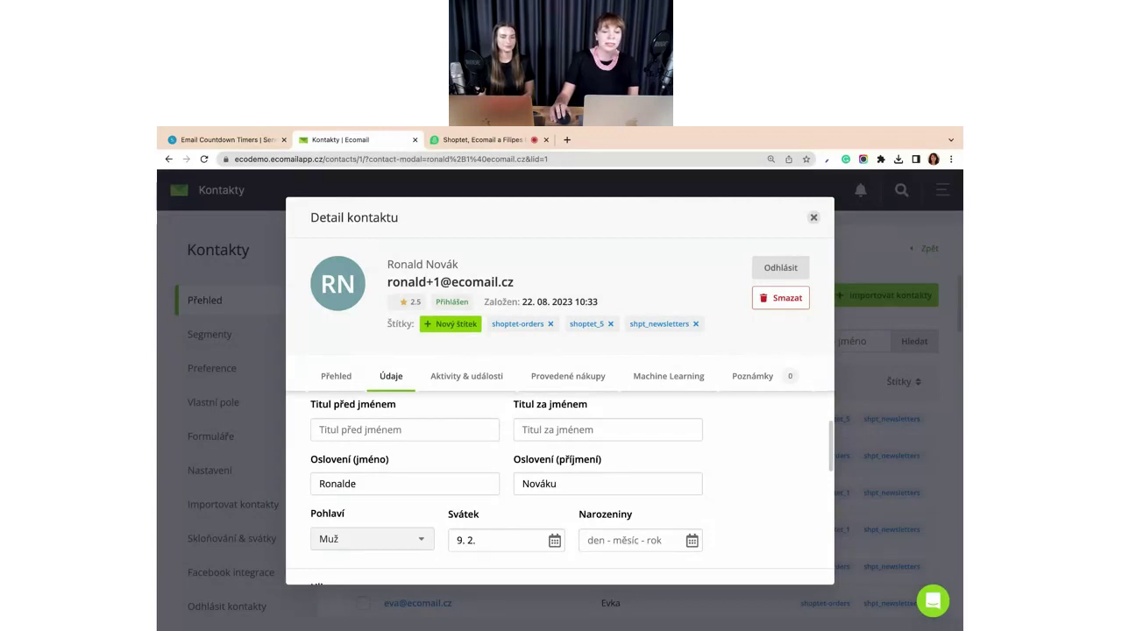
{"action": "scroll", "coordinate": [561, 486], "scroll_direction": "up", "scroll_amount": 2}
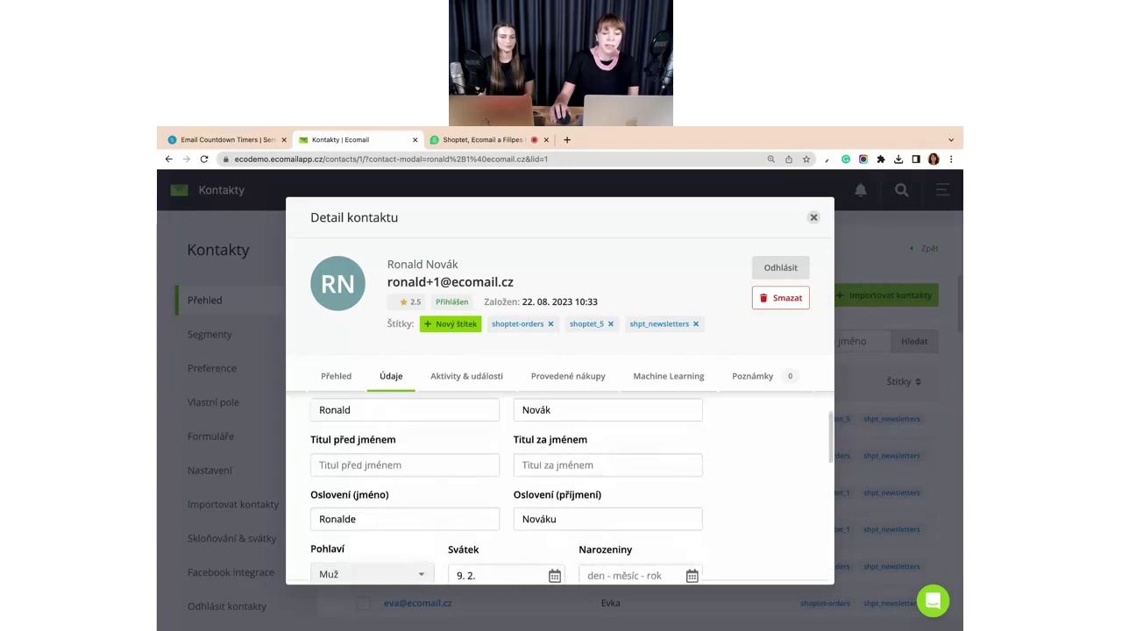
{"action": "scroll", "coordinate": [561, 487], "scroll_direction": "up", "scroll_amount": 3}
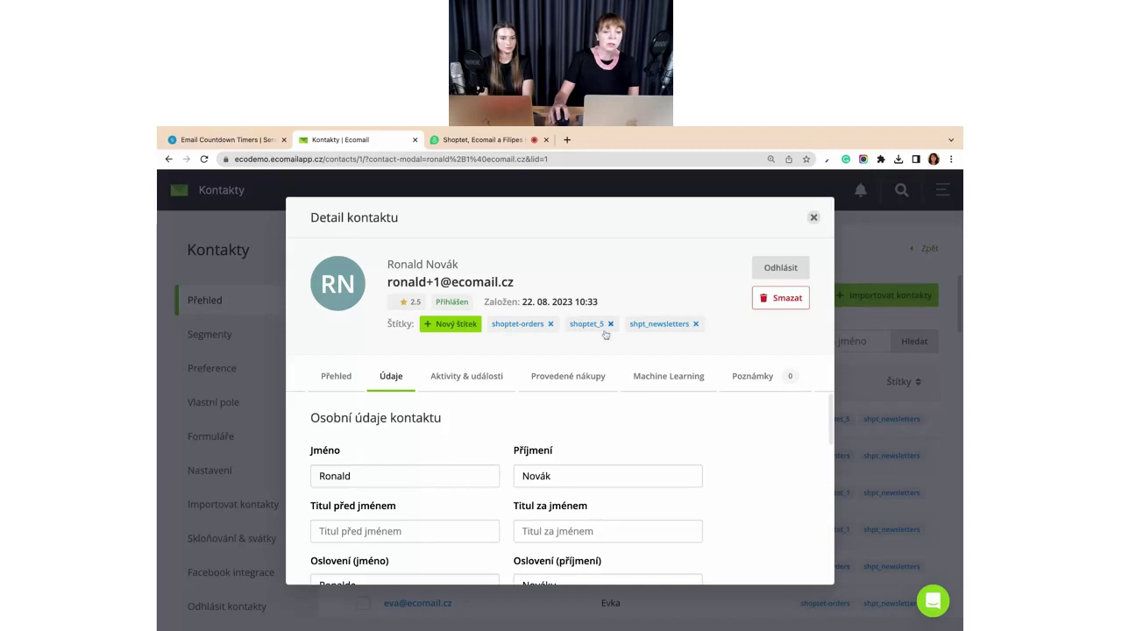
- Inspect the contact's shoptet_5 tag and close the contact detail
{"action": "double_click", "coordinate": [571, 324]}
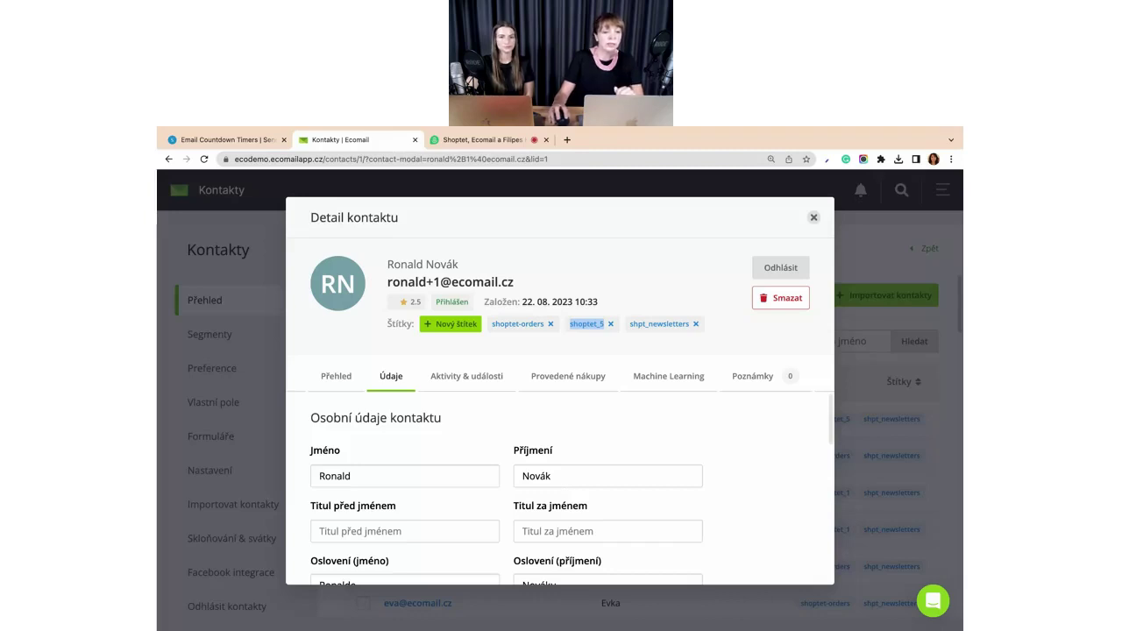
{"action": "left_click", "coordinate": [609, 349]}
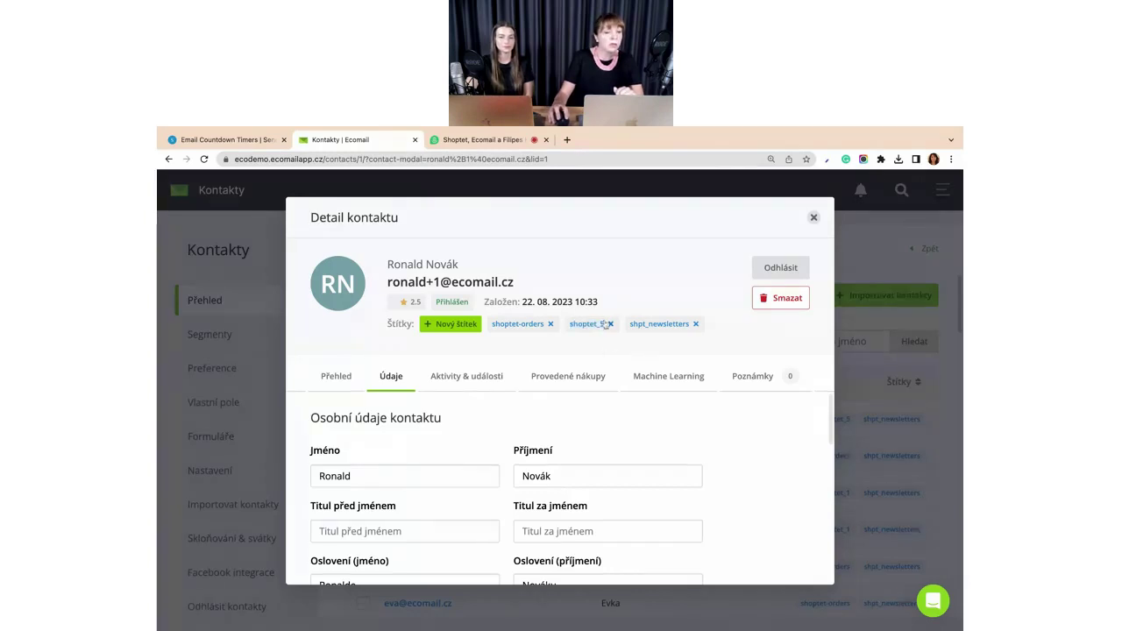
{"action": "left_click", "coordinate": [608, 324]}
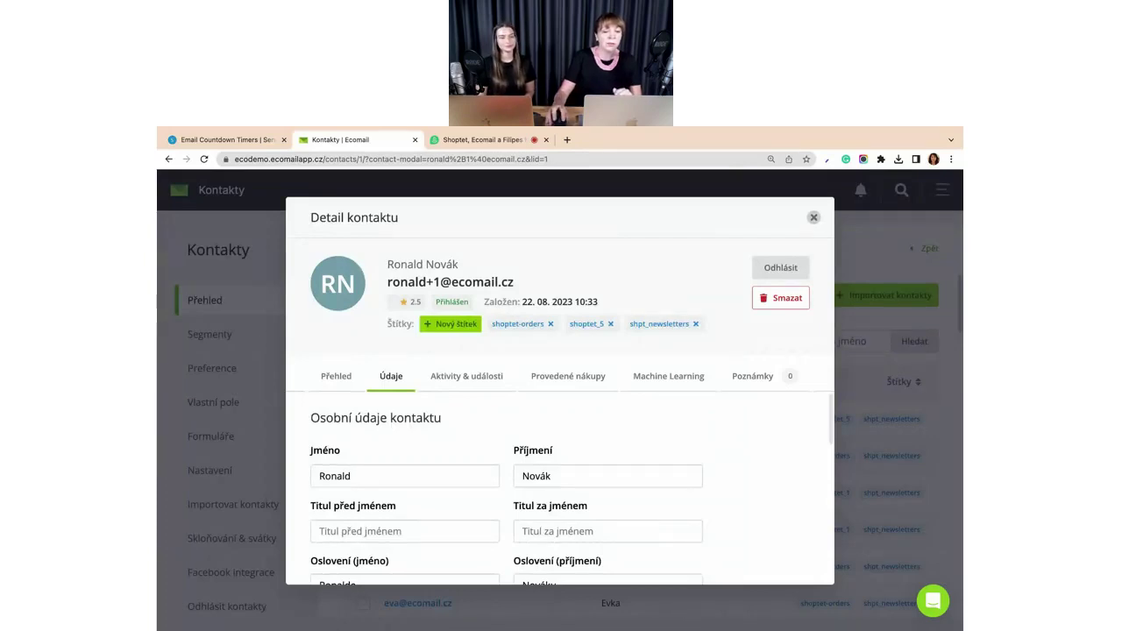
{"action": "key", "text": "Escape"}
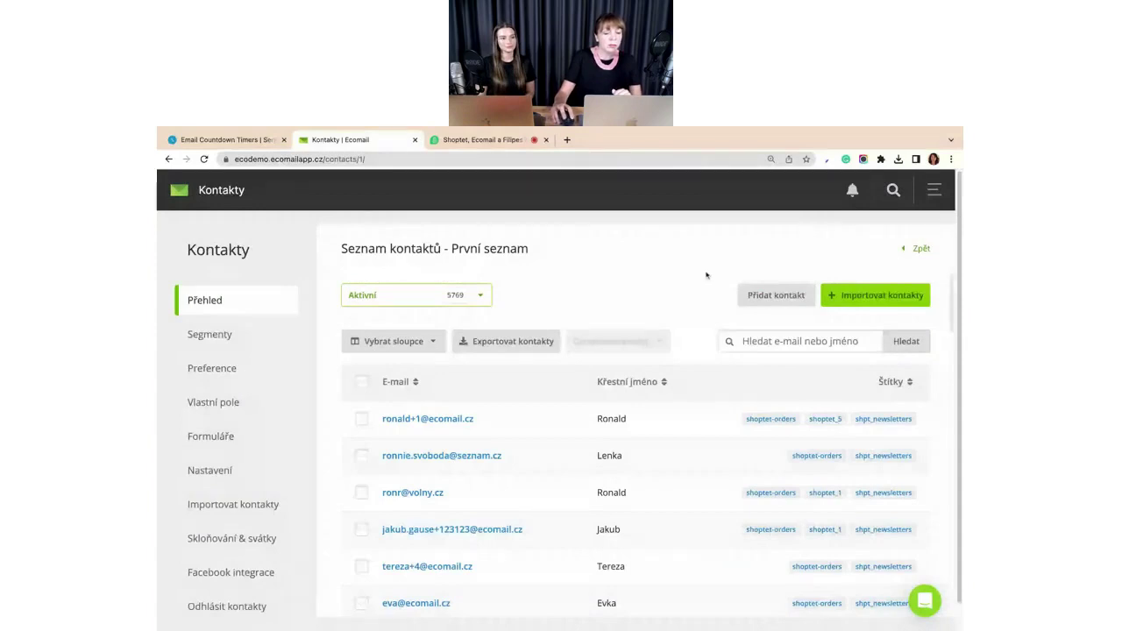
- Create a new segment named "VIP zákazníci" in the První seznam contact list
{"action": "left_click", "coordinate": [254, 342]}
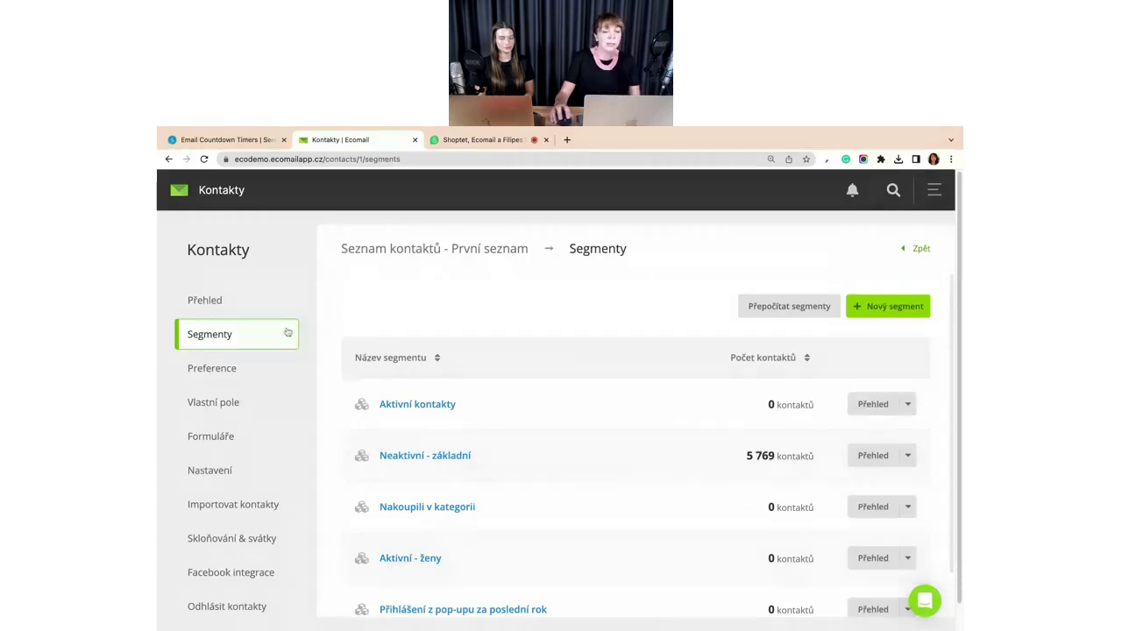
{"action": "left_click", "coordinate": [865, 311]}
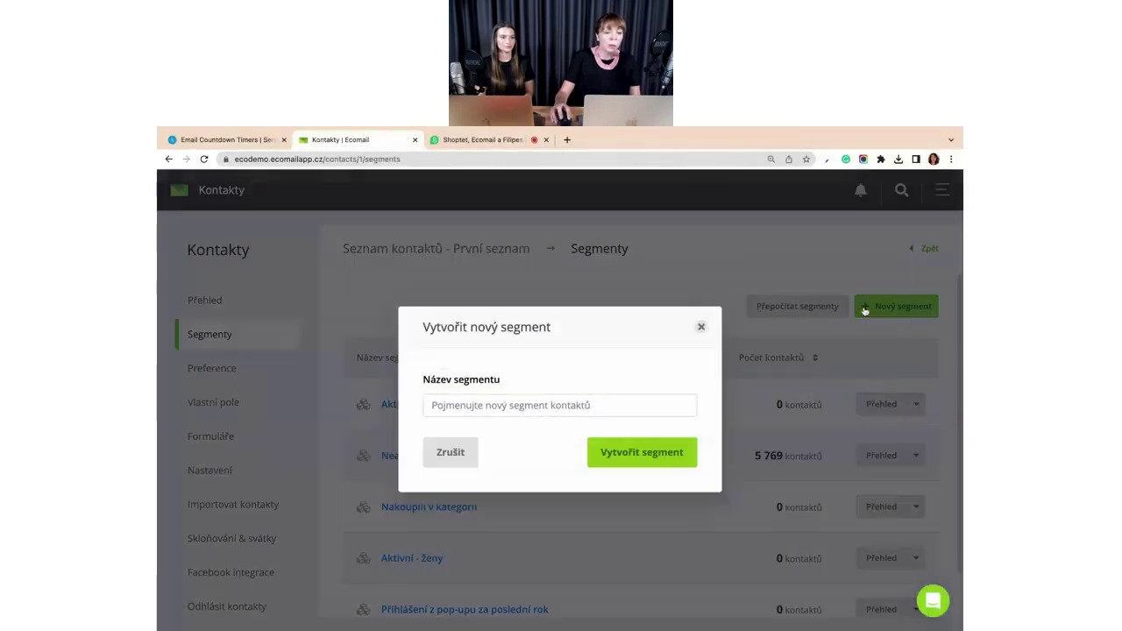
{"action": "left_click", "coordinate": [489, 406]}
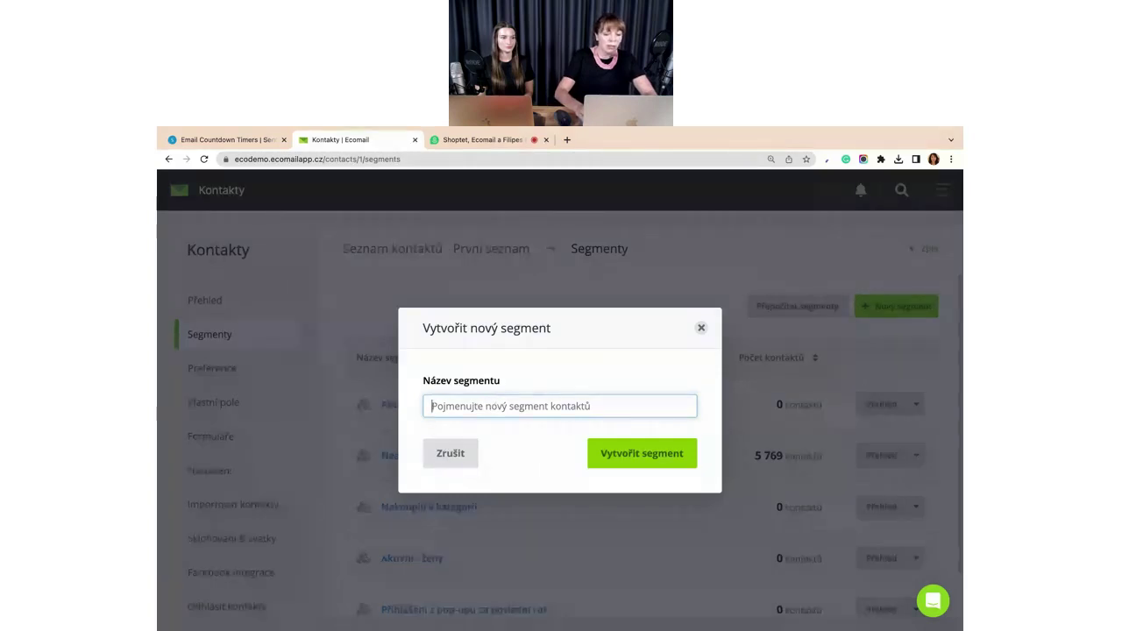
{"action": "type", "text": "V"}
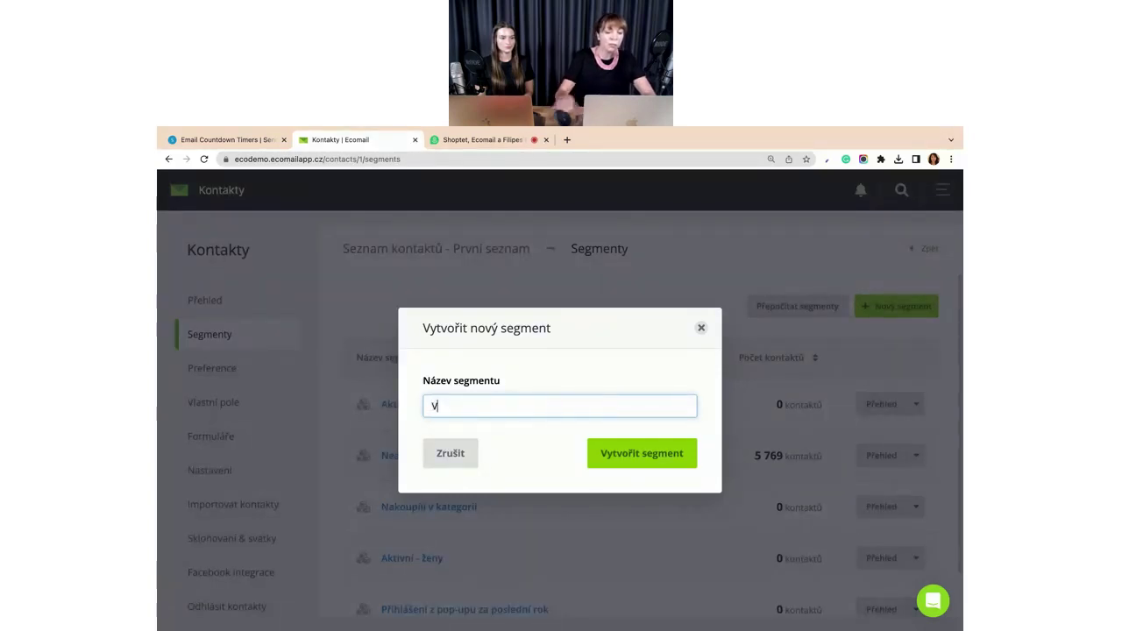
{"action": "type", "text": "IP zákazníci"}
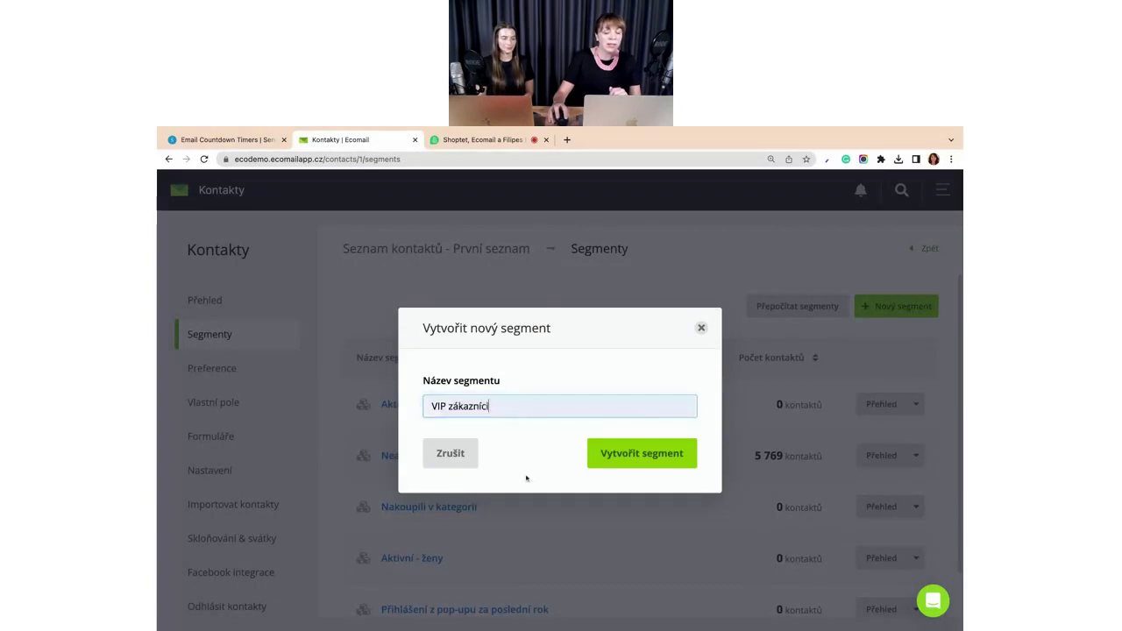
{"action": "left_click", "coordinate": [642, 454]}
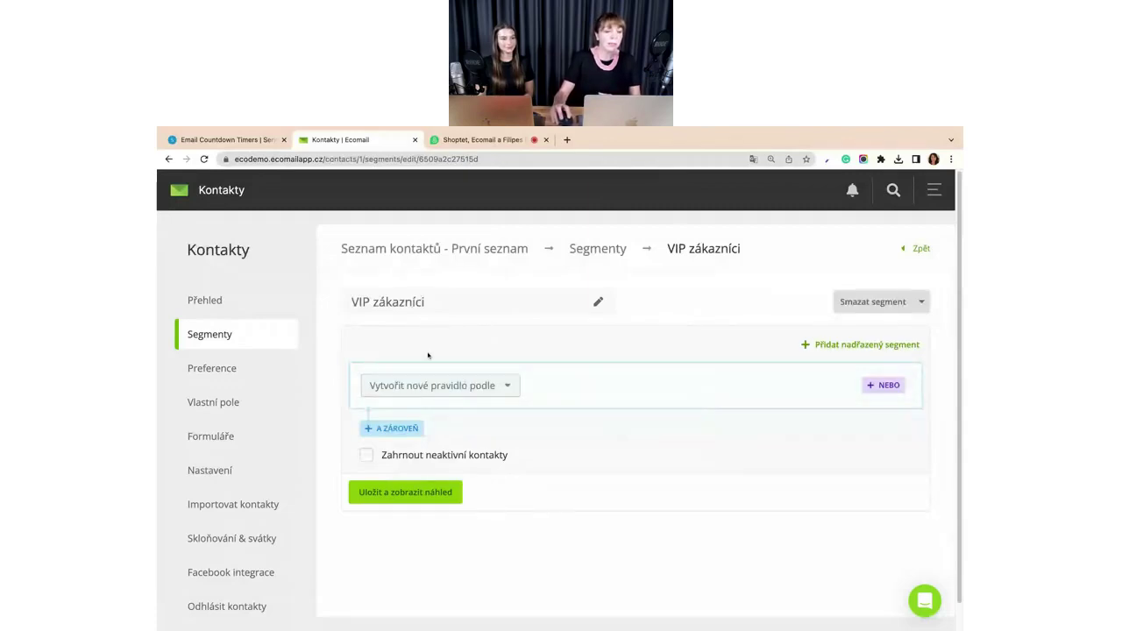
- Add a segment rule based on Štítky with the condition Má štítek and the tag shoptet_5
{"action": "left_click", "coordinate": [491, 388]}
{"action": "scroll", "coordinate": [495, 412], "scroll_direction": "down", "scroll_amount": 10}
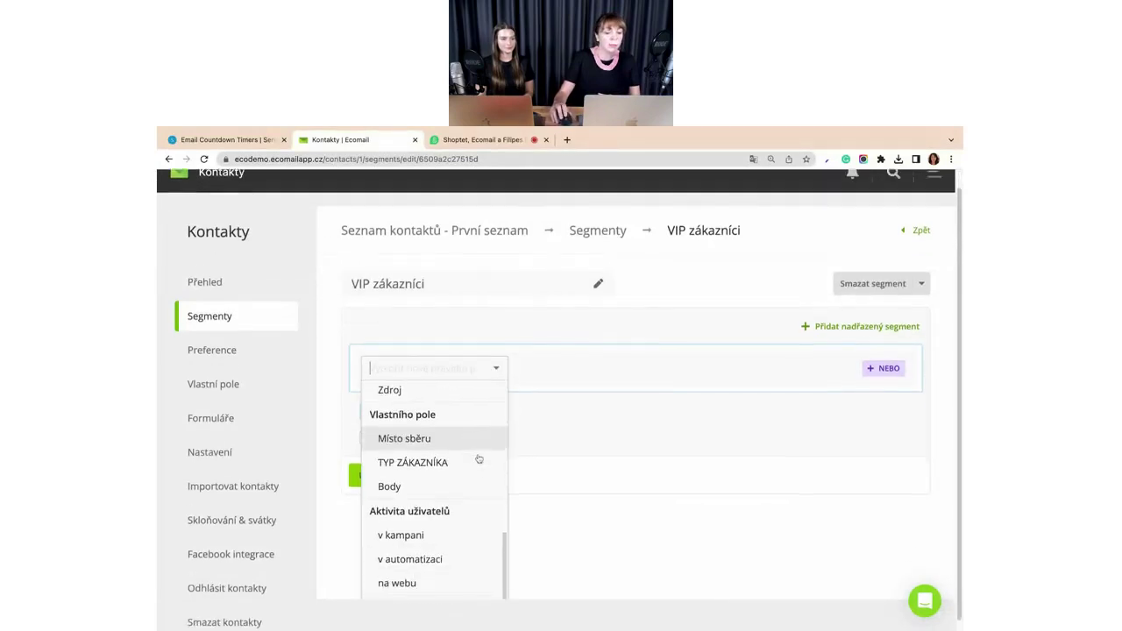
{"action": "scroll", "coordinate": [450, 487], "scroll_direction": "up", "scroll_amount": 5}
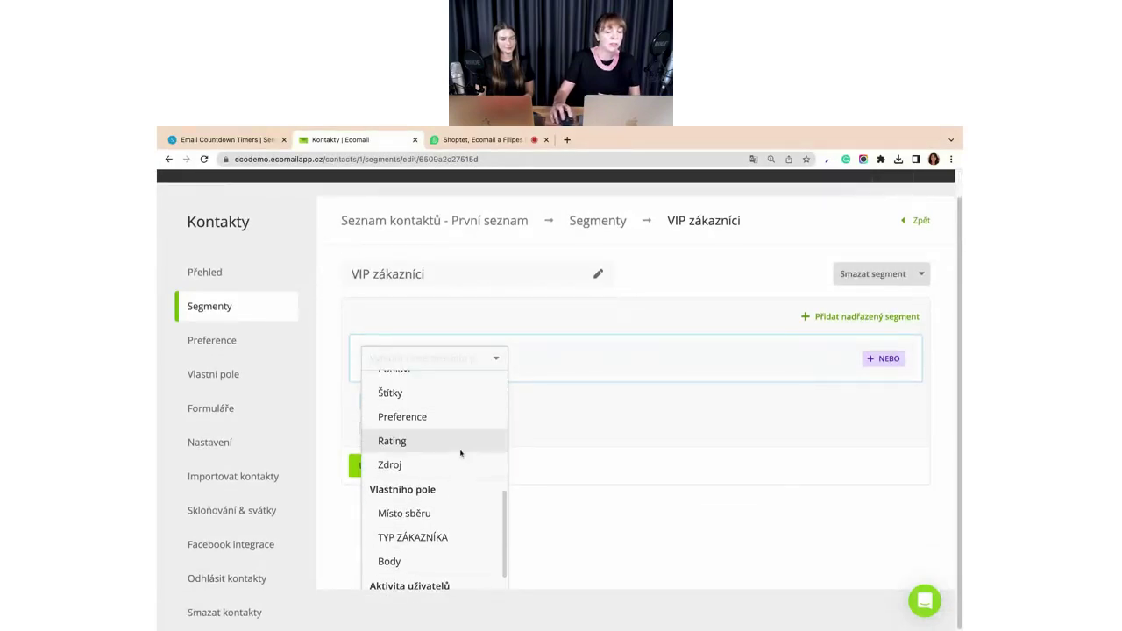
{"action": "left_click", "coordinate": [416, 396]}
{"action": "left_click", "coordinate": [535, 358]}
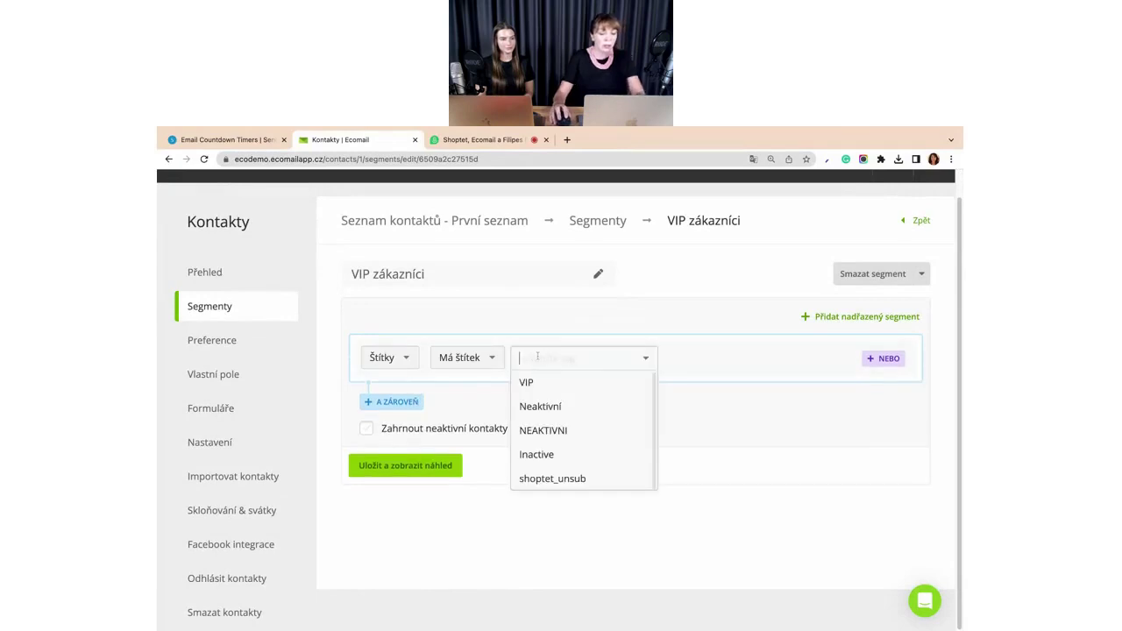
{"action": "type", "text": "shoptet_5"}
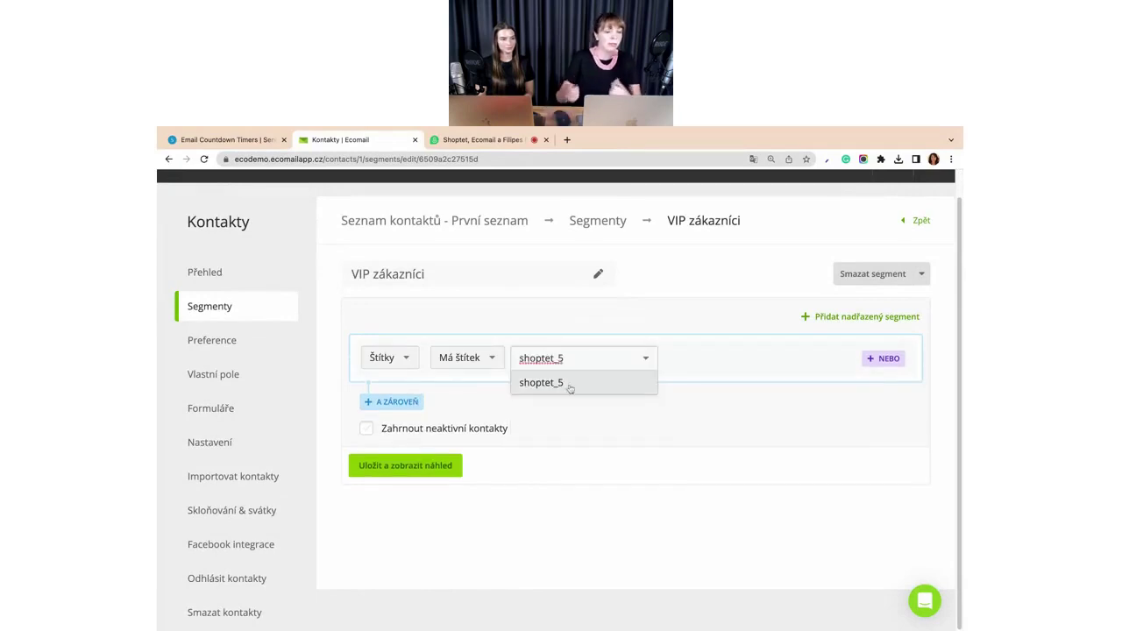
{"action": "left_click", "coordinate": [571, 388]}
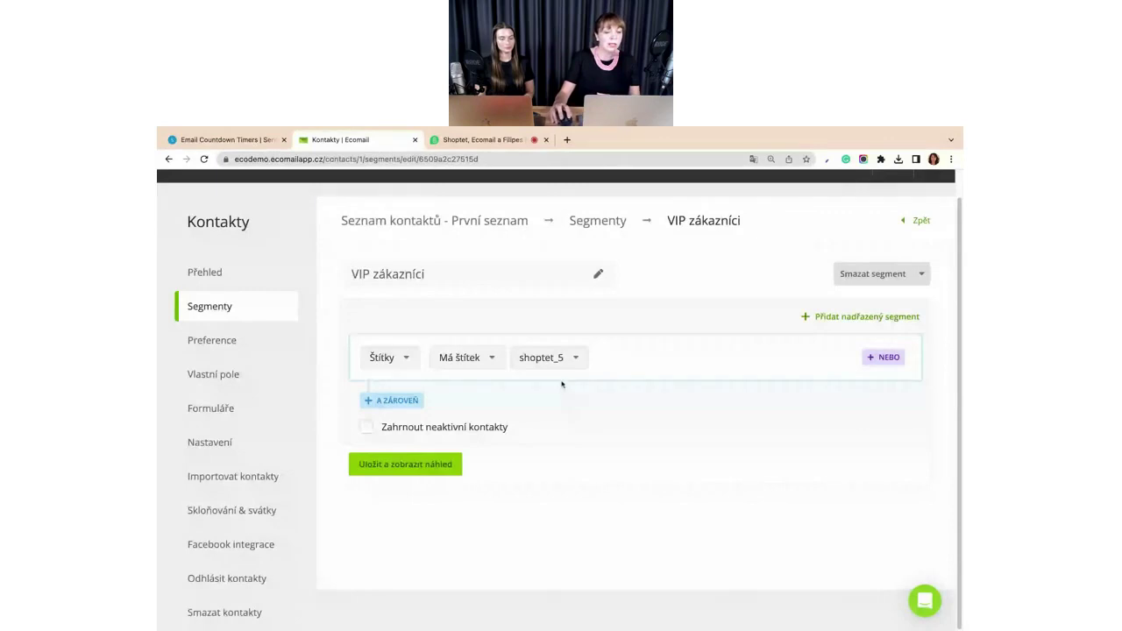
- Save the VIP zákazníci segment and review the preview of its matching contacts
{"action": "left_click", "coordinate": [445, 464]}
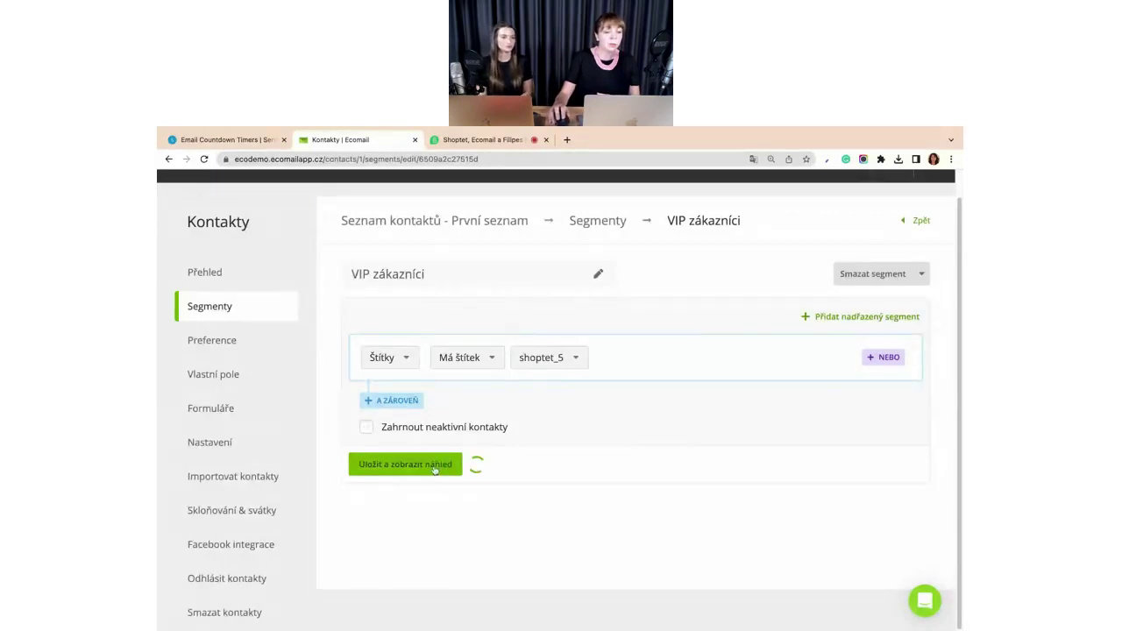
{"action": "scroll", "coordinate": [764, 399], "scroll_direction": "down", "scroll_amount": 1}
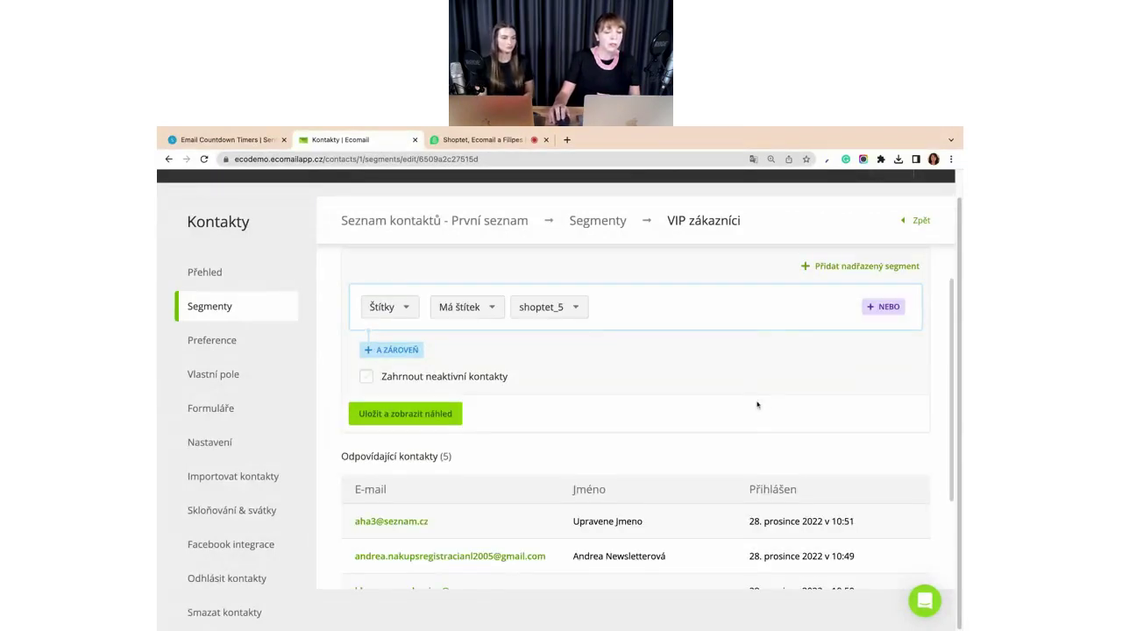
{"action": "scroll", "coordinate": [669, 399], "scroll_direction": "down", "scroll_amount": 3}
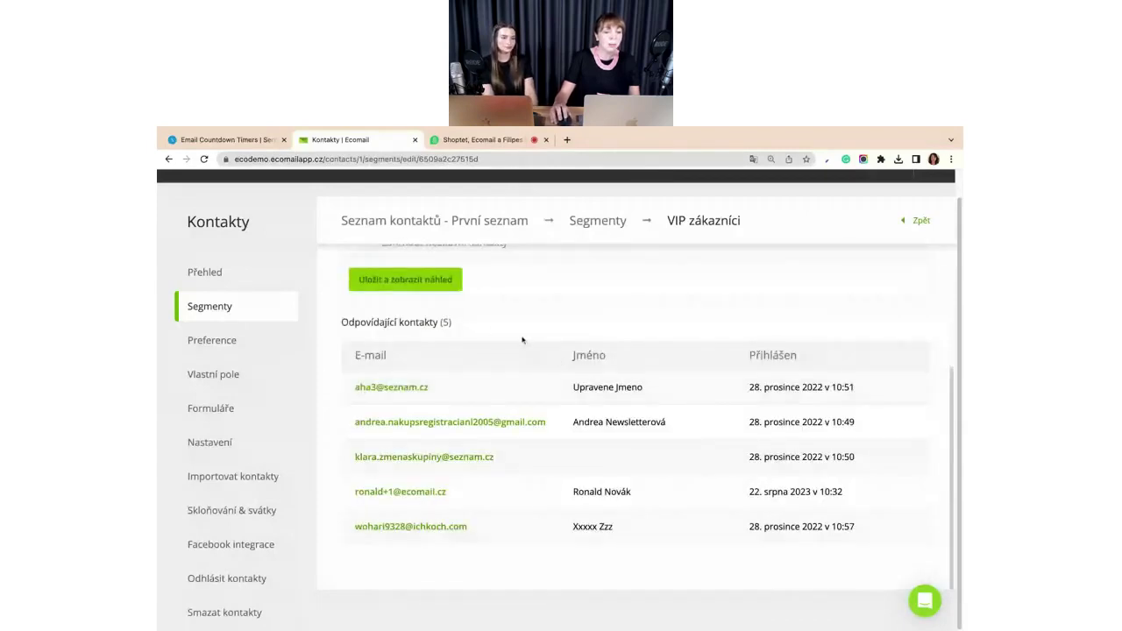
{"action": "scroll", "coordinate": [522, 340], "scroll_direction": "up", "scroll_amount": 5}
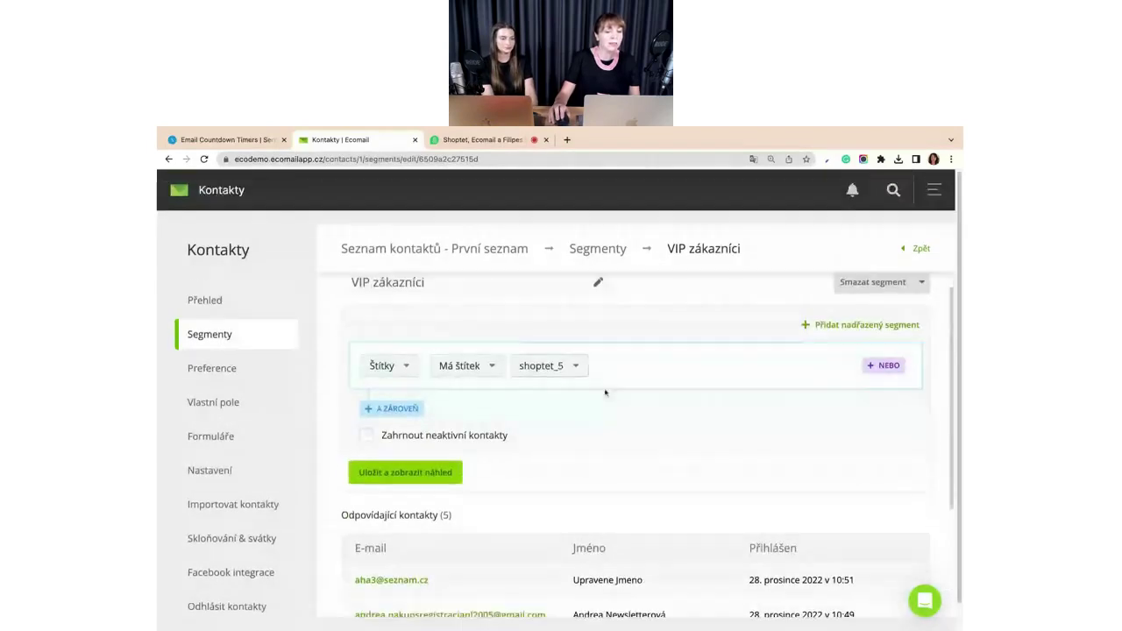
- Review the matching contacts, then browse the rule fields and switch the Štítky rule to v kampani under Aktivita uživatelů
{"action": "scroll", "coordinate": [605, 392], "scroll_direction": "down", "scroll_amount": 1}
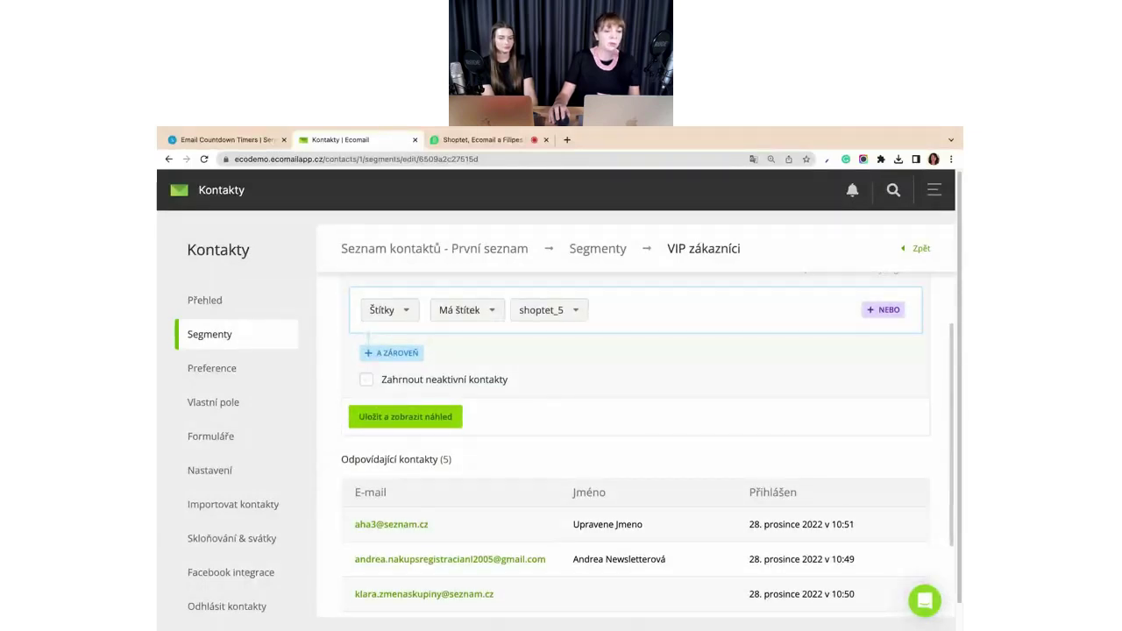
{"action": "scroll", "coordinate": [647, 444], "scroll_direction": "up", "scroll_amount": 1}
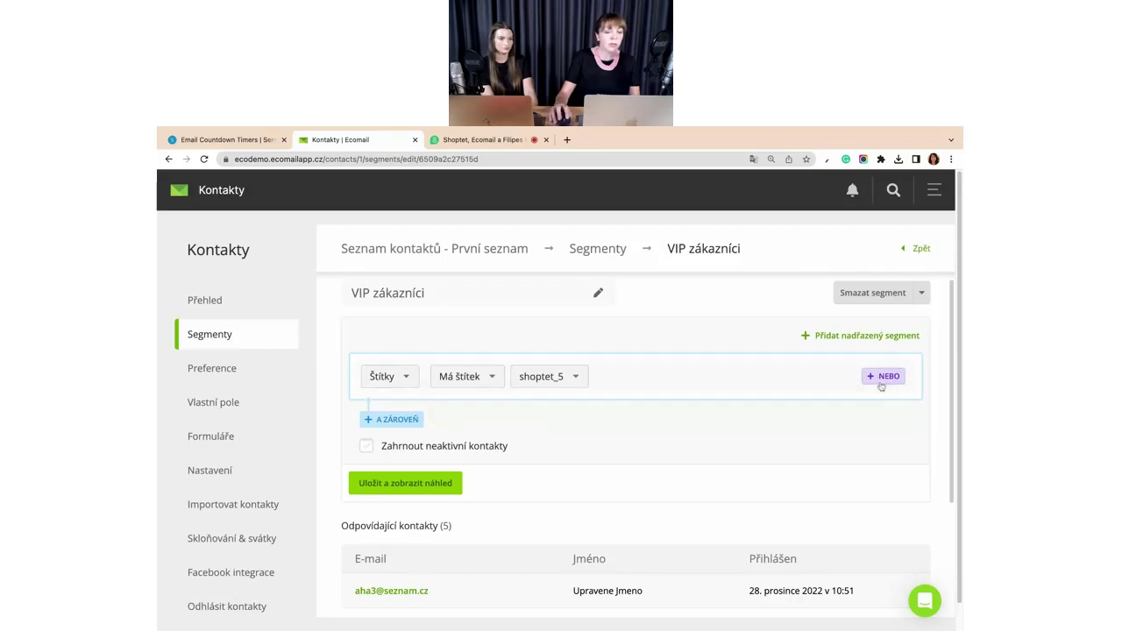
{"action": "left_click", "coordinate": [407, 379]}
{"action": "scroll", "coordinate": [421, 432], "scroll_direction": "down", "scroll_amount": 5}
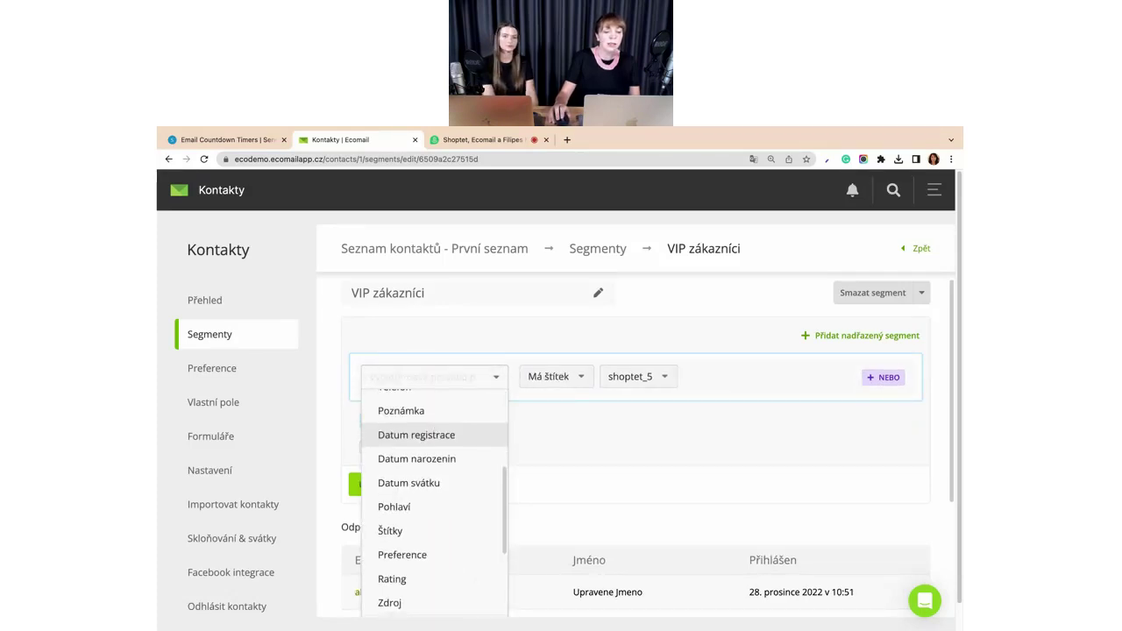
{"action": "scroll", "coordinate": [430, 438], "scroll_direction": "down", "scroll_amount": 1}
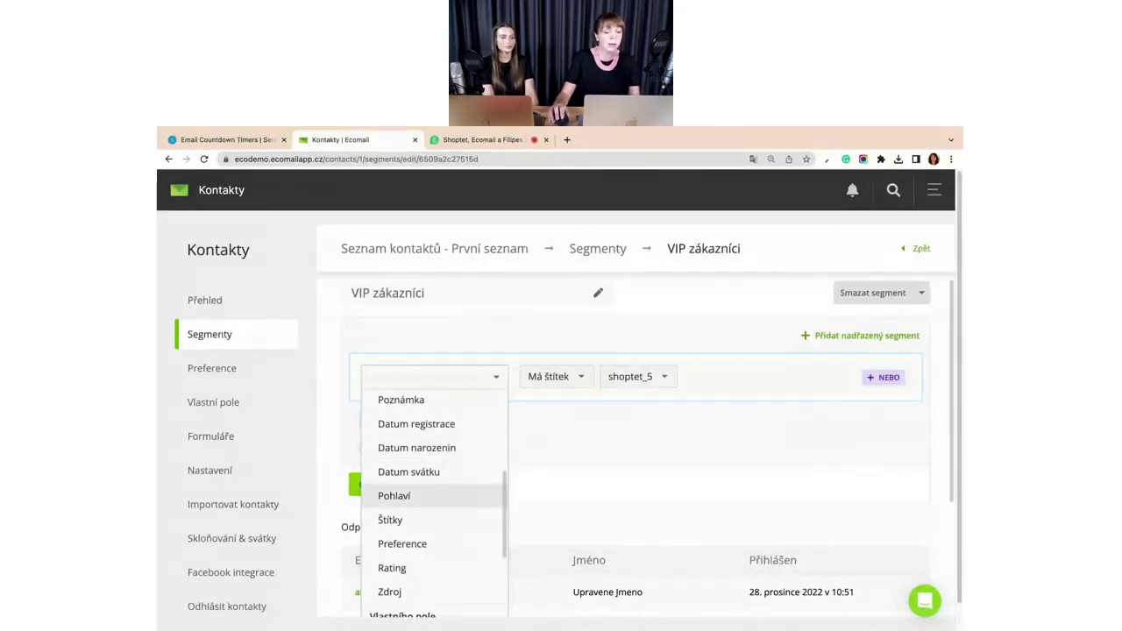
{"action": "scroll", "coordinate": [446, 445], "scroll_direction": "down", "scroll_amount": 3}
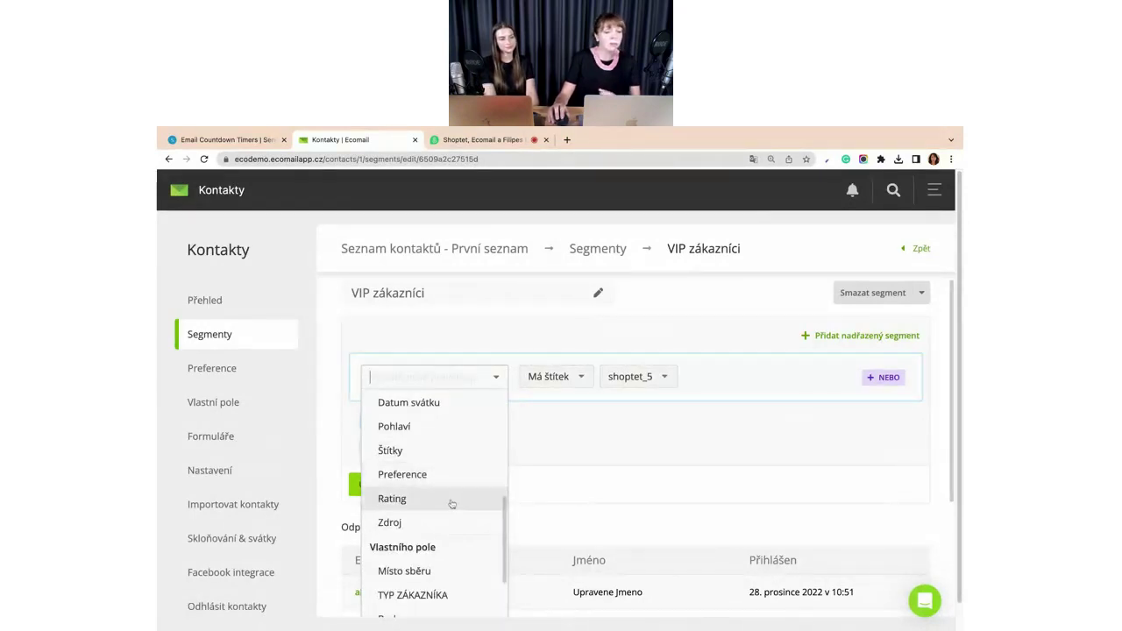
{"action": "scroll", "coordinate": [451, 503], "scroll_direction": "down", "scroll_amount": 3}
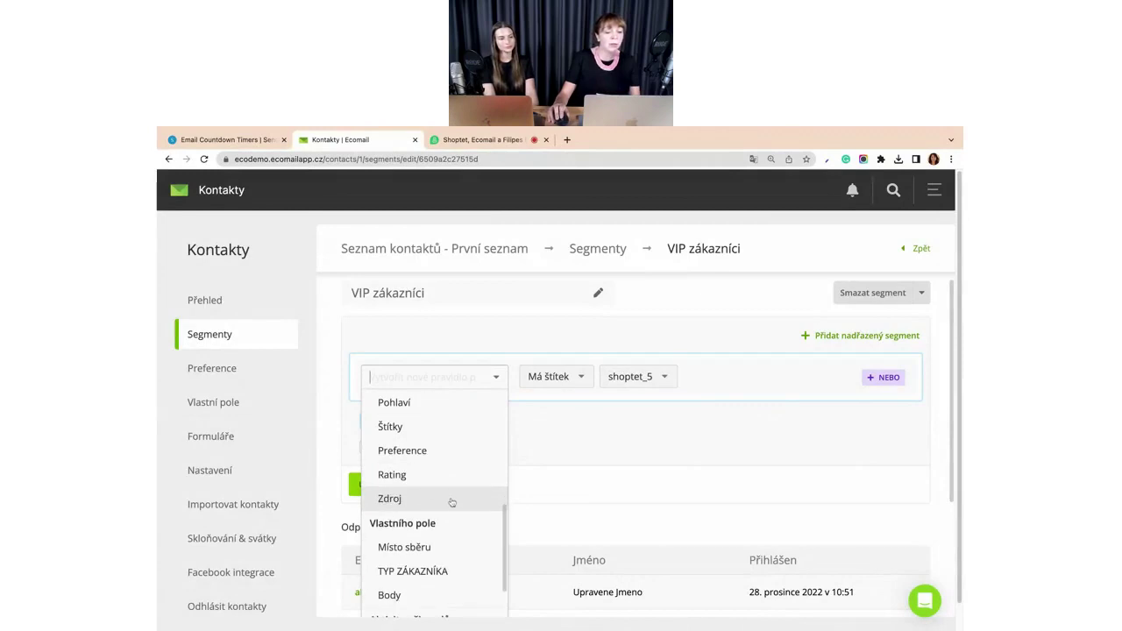
{"action": "scroll", "coordinate": [451, 501], "scroll_direction": "down", "scroll_amount": 5}
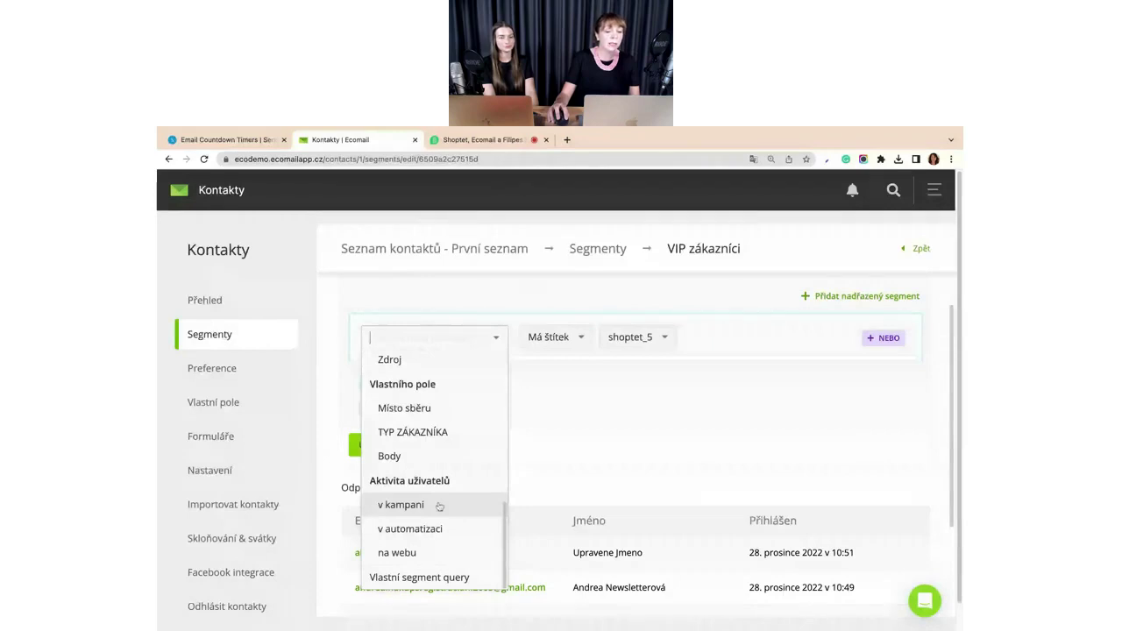
{"action": "left_click", "coordinate": [440, 505]}
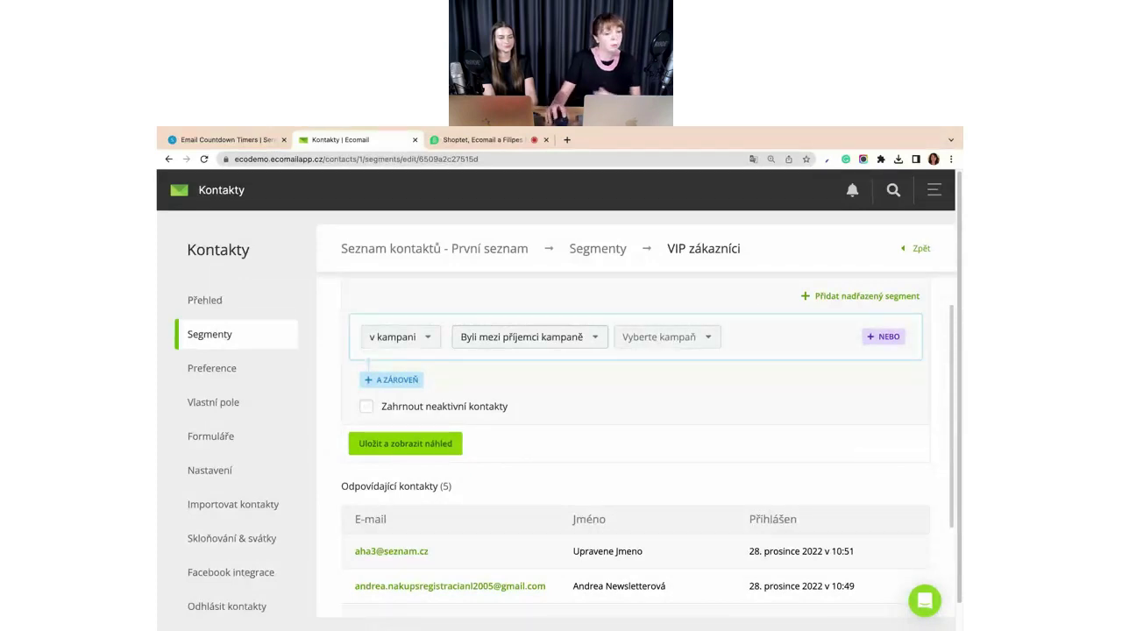
- Review the conditions and campaigns available for the v kampani rule without choosing any of them
{"action": "left_click", "coordinate": [510, 343]}
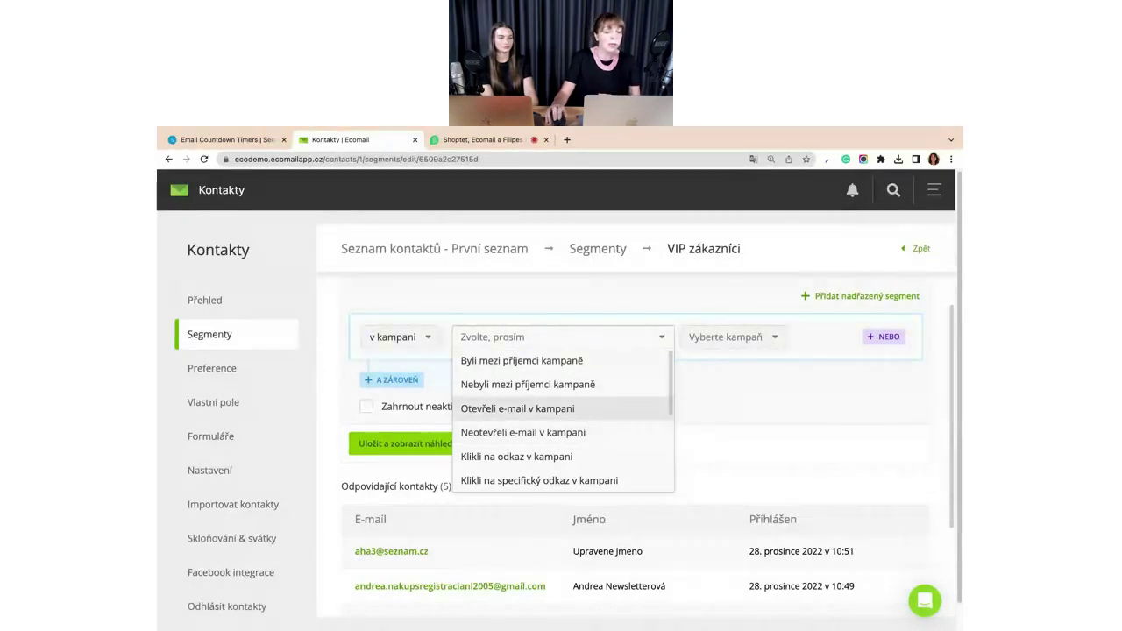
{"action": "scroll", "coordinate": [576, 420], "scroll_direction": "down", "scroll_amount": 2}
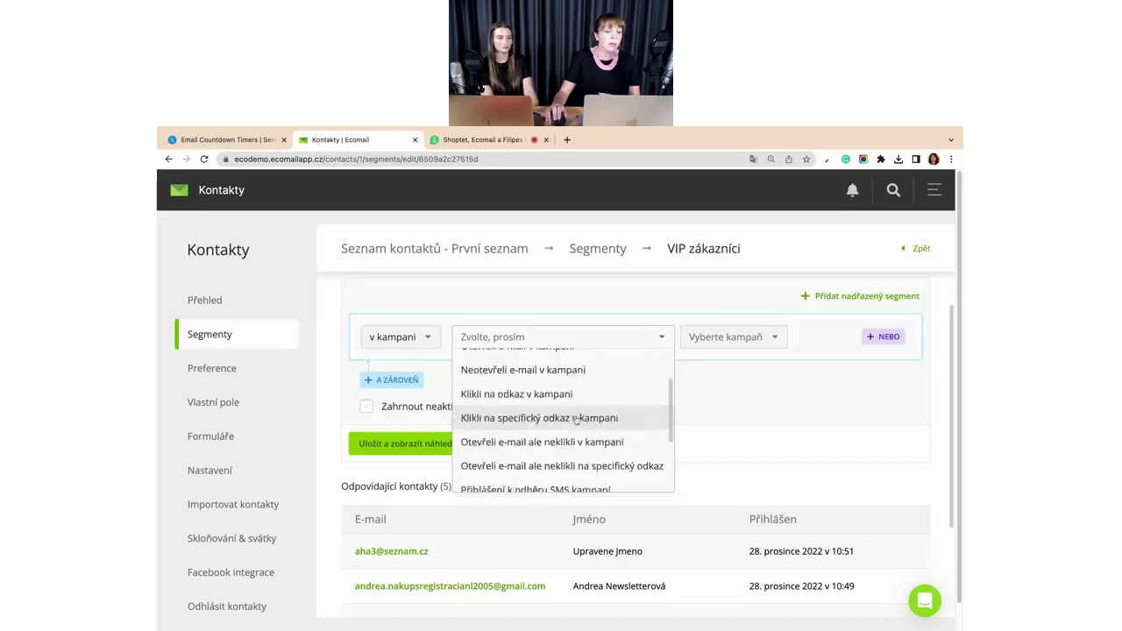
{"action": "scroll", "coordinate": [594, 417], "scroll_direction": "down", "scroll_amount": 1}
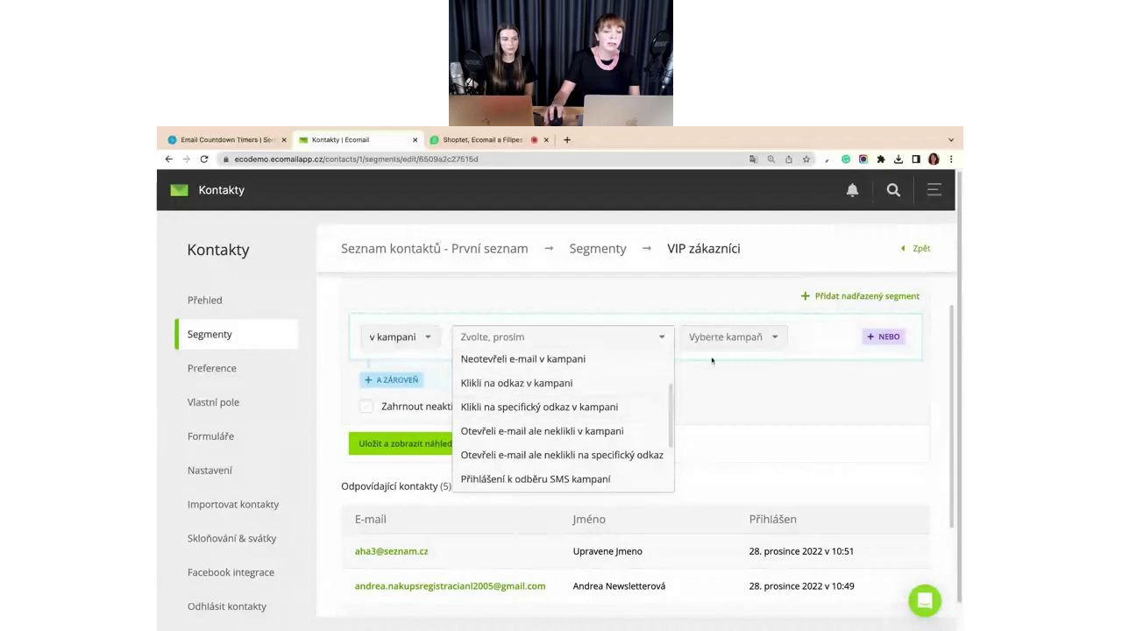
{"action": "left_click", "coordinate": [741, 337]}
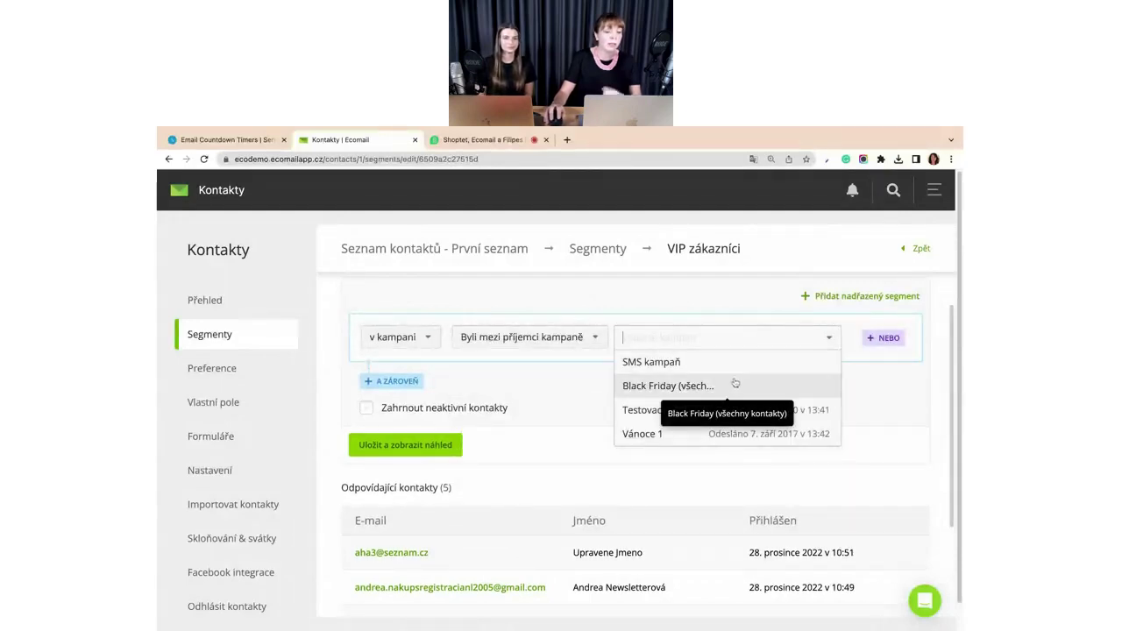
{"action": "left_click", "coordinate": [579, 383]}
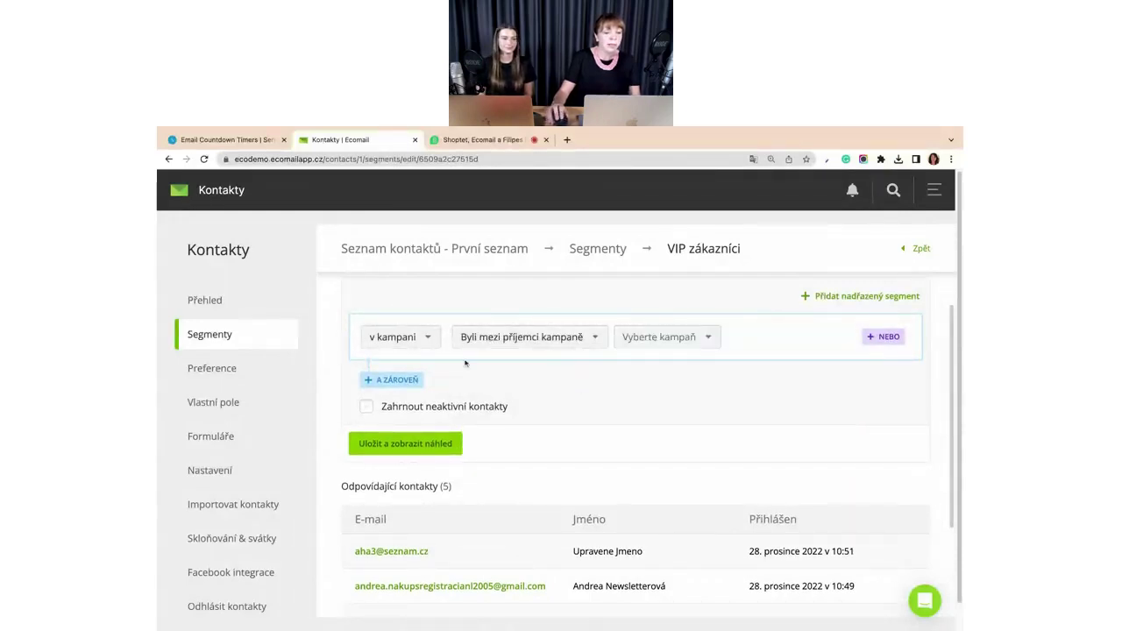
- Switch the segment rule to na webu and review its website visit and purchase conditions
{"action": "left_click", "coordinate": [421, 337]}
{"action": "scroll", "coordinate": [438, 419], "scroll_direction": "down", "scroll_amount": 5}
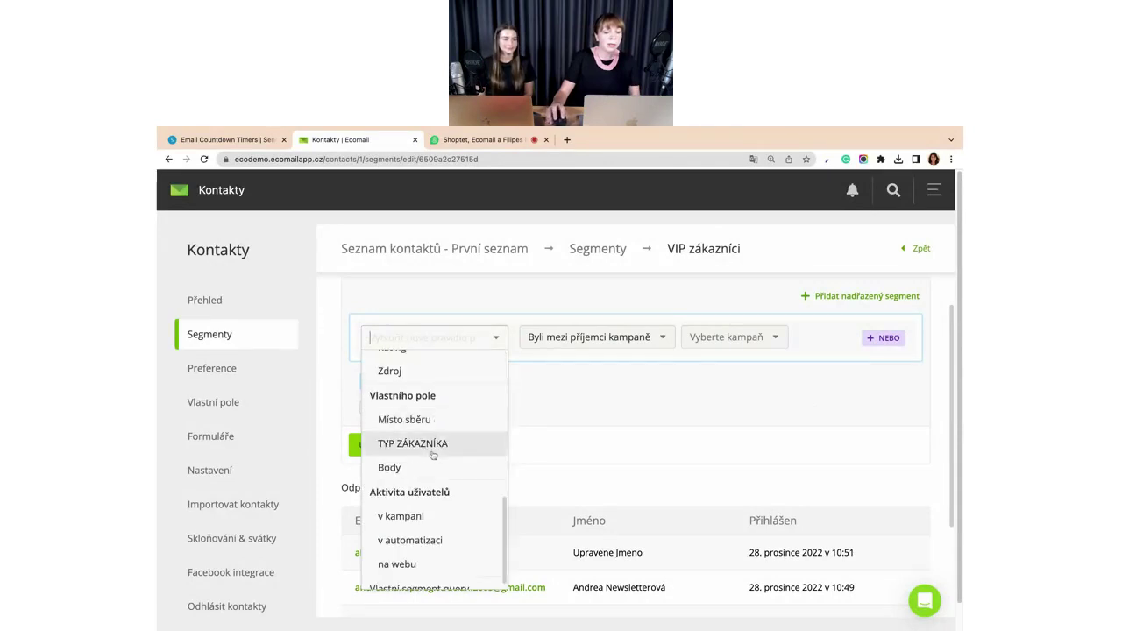
{"action": "left_click", "coordinate": [437, 564]}
{"action": "left_click", "coordinate": [534, 338]}
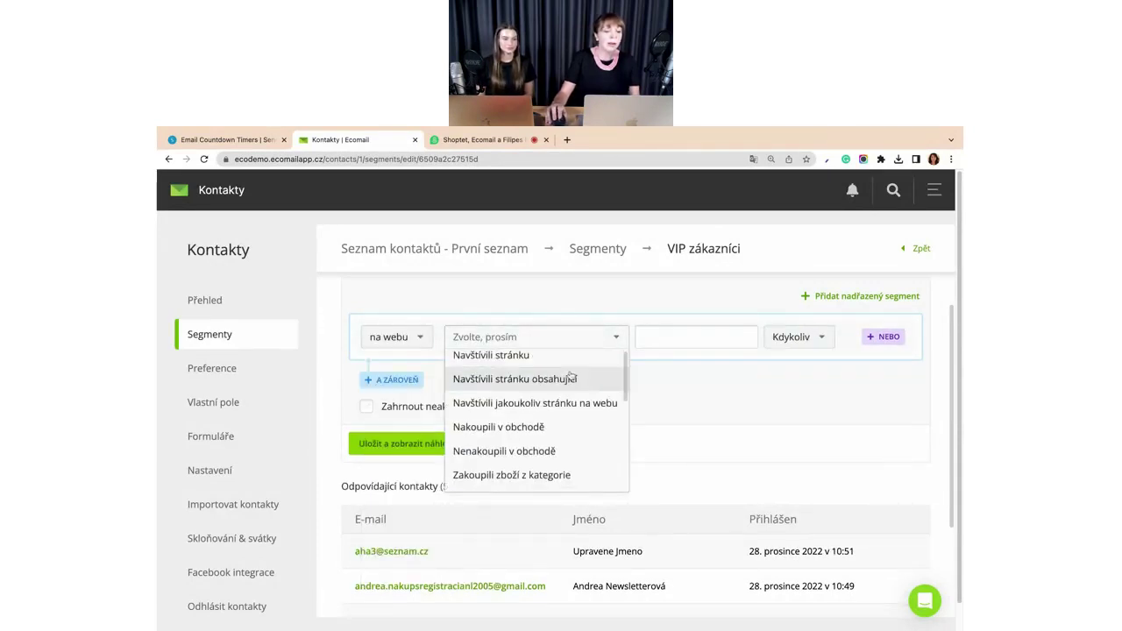
{"action": "scroll", "coordinate": [570, 379], "scroll_direction": "down", "scroll_amount": 2}
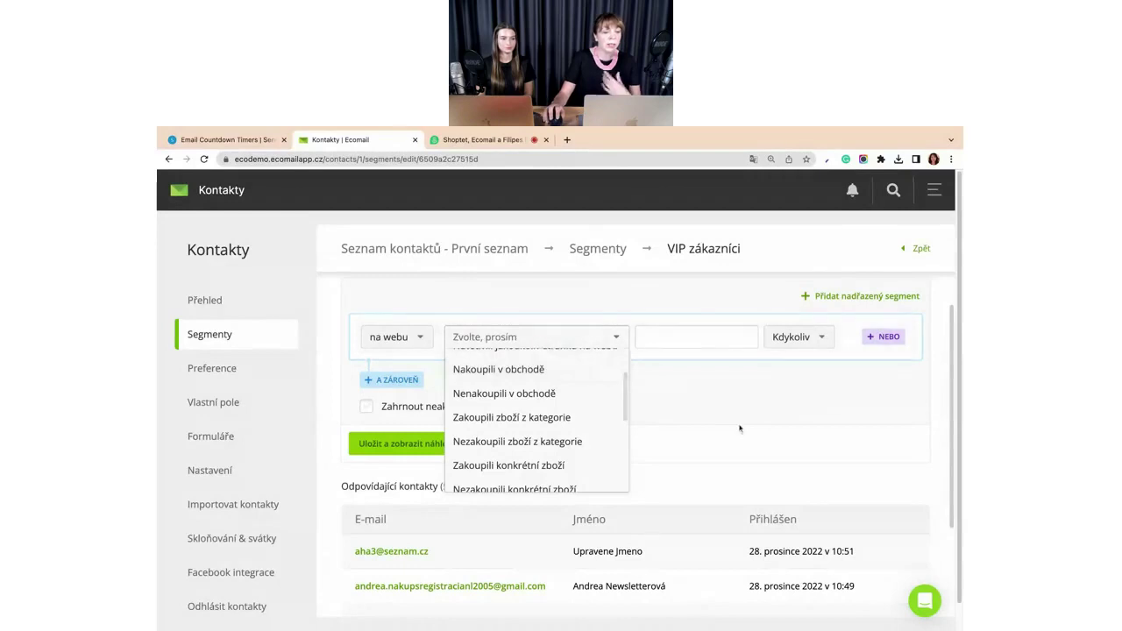
- Leave the segment without saving the rule change and open the Black Friday template from Šablony for editing
{"action": "left_click", "coordinate": [255, 341]}
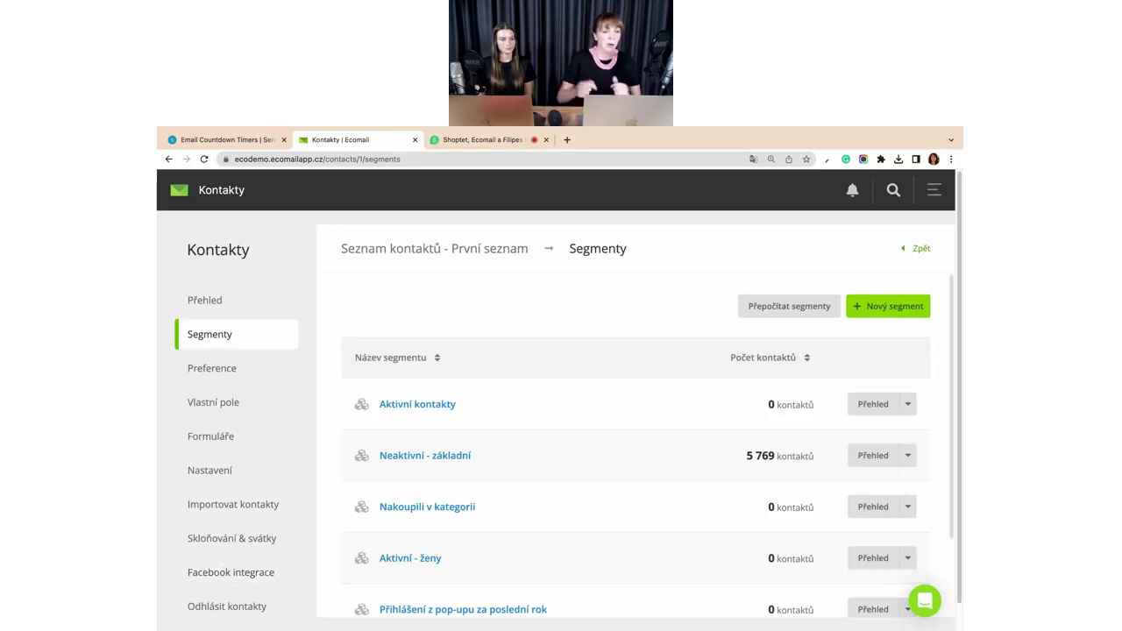
{"action": "left_click", "coordinate": [935, 189]}
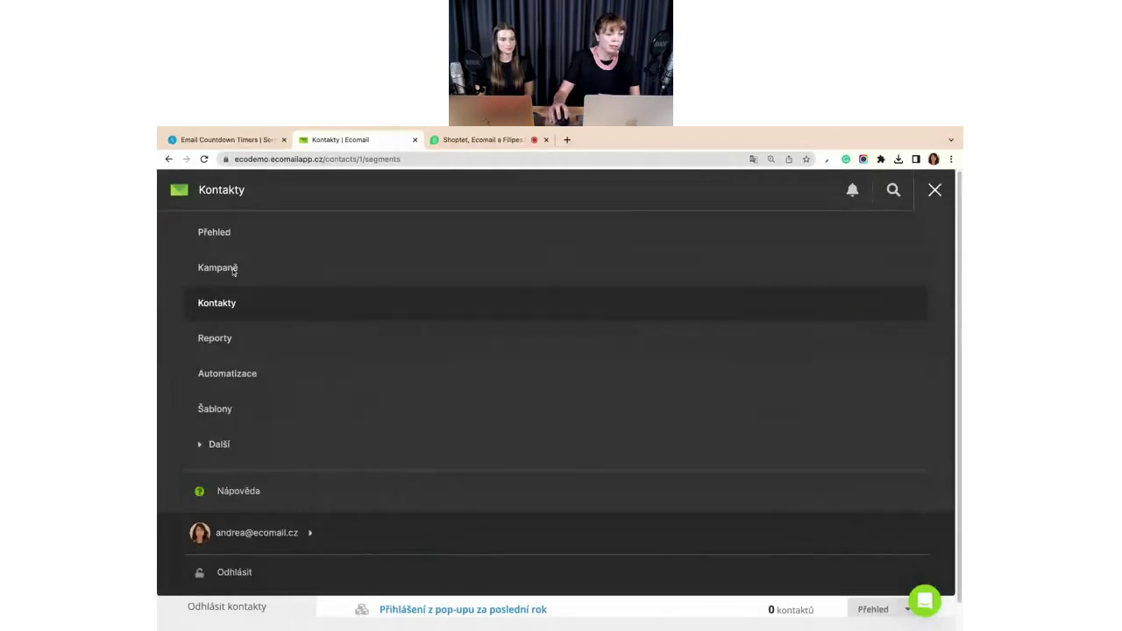
{"action": "left_click", "coordinate": [224, 412]}
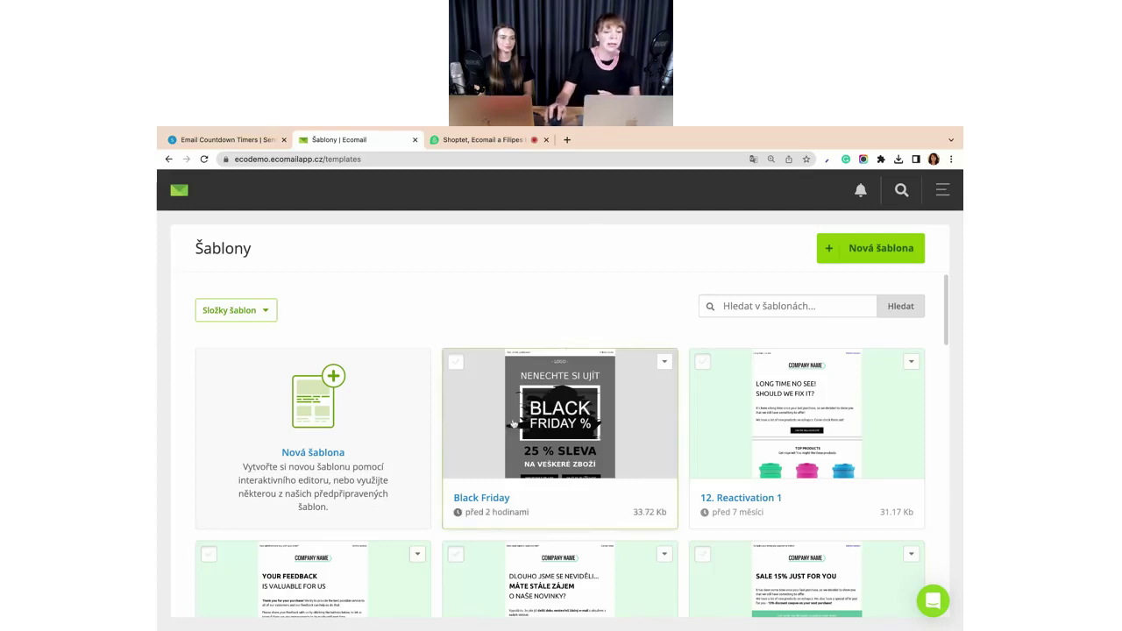
{"action": "left_click", "coordinate": [639, 403]}
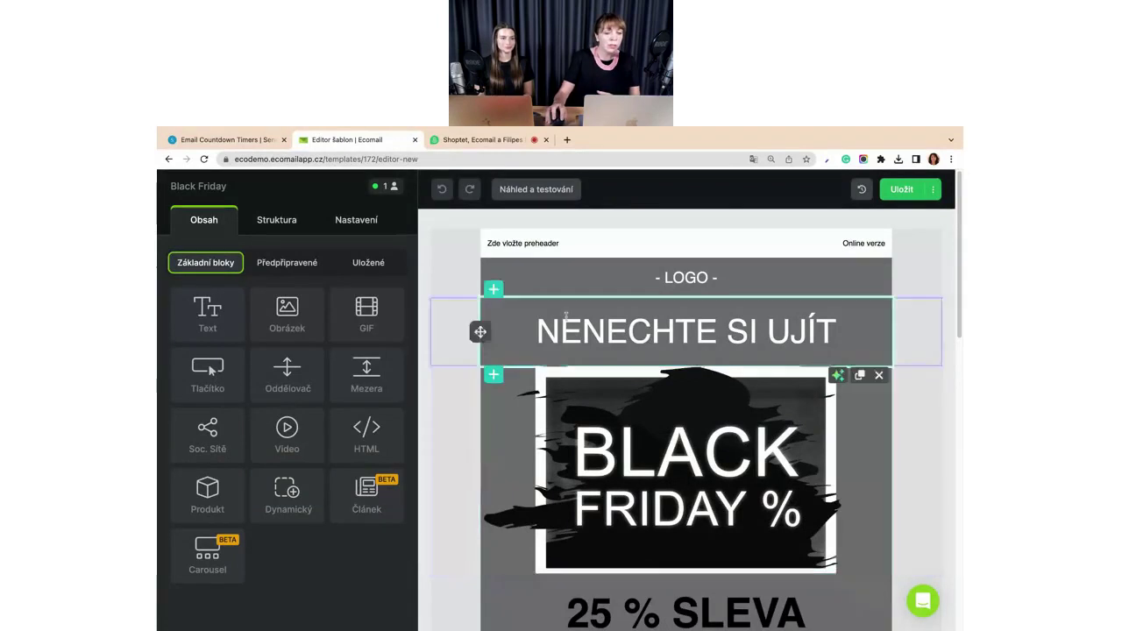
- Insert a Jednoduchá podmínka conditional merge tag in front of the NENECHTE SI UJÍT heading text
{"action": "left_click", "coordinate": [537, 331]}
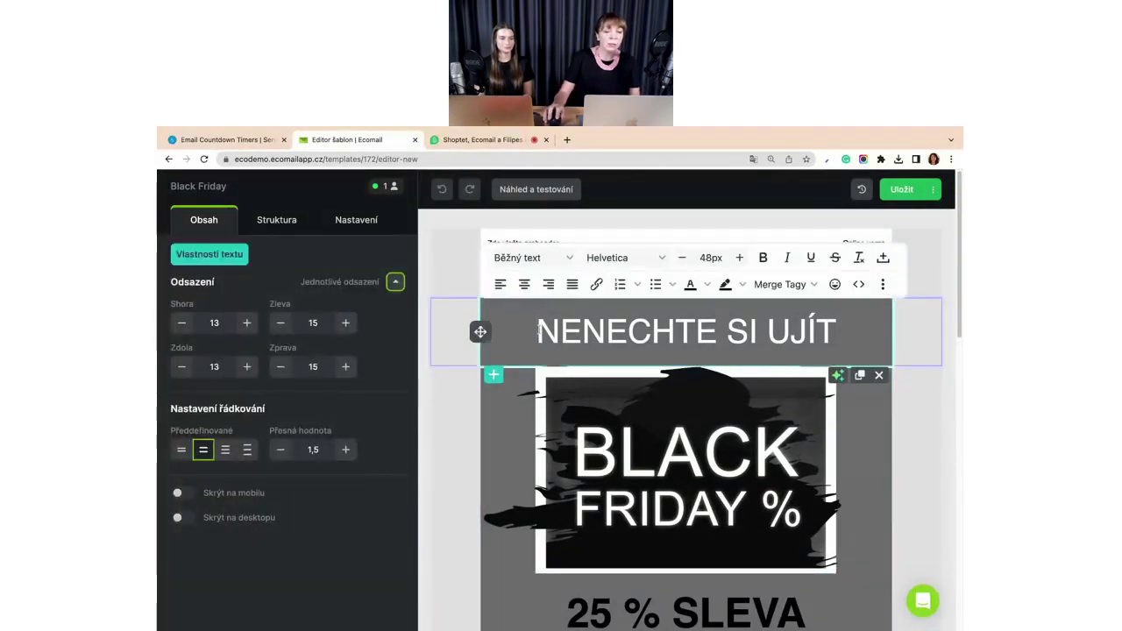
{"action": "left_click", "coordinate": [814, 285]}
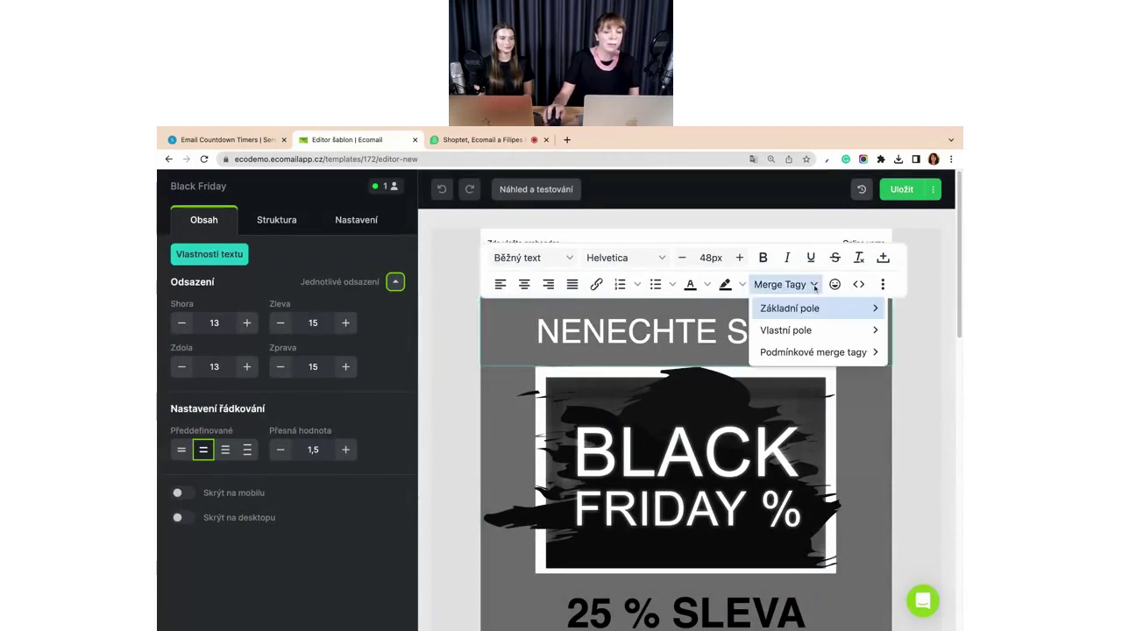
{"action": "mouse_move", "coordinate": [817, 308]}
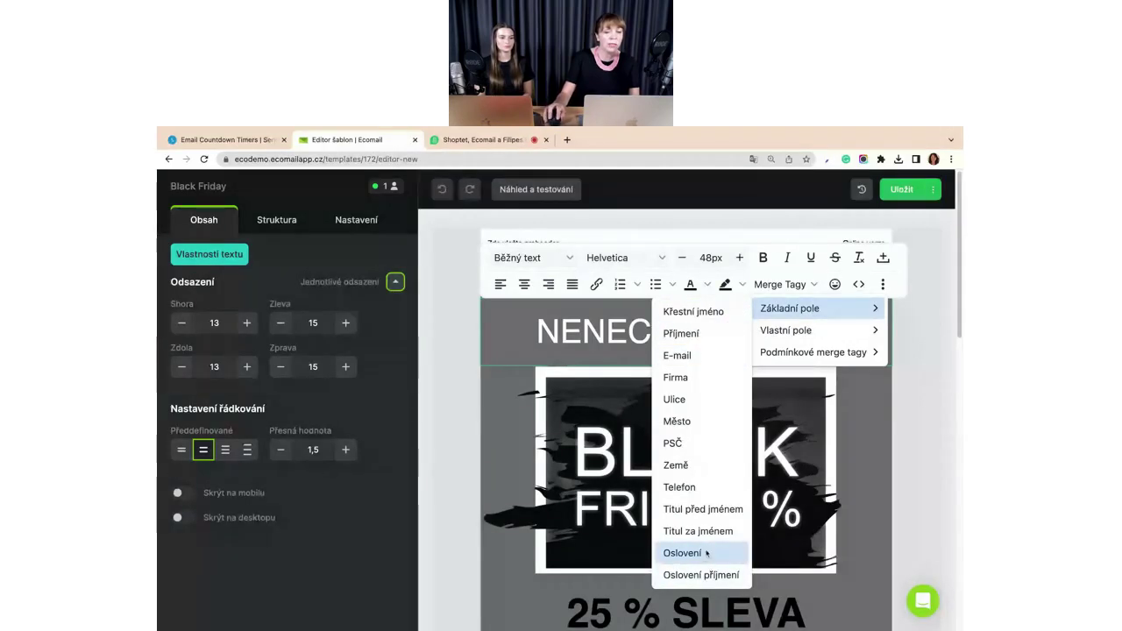
{"action": "mouse_move", "coordinate": [844, 355]}
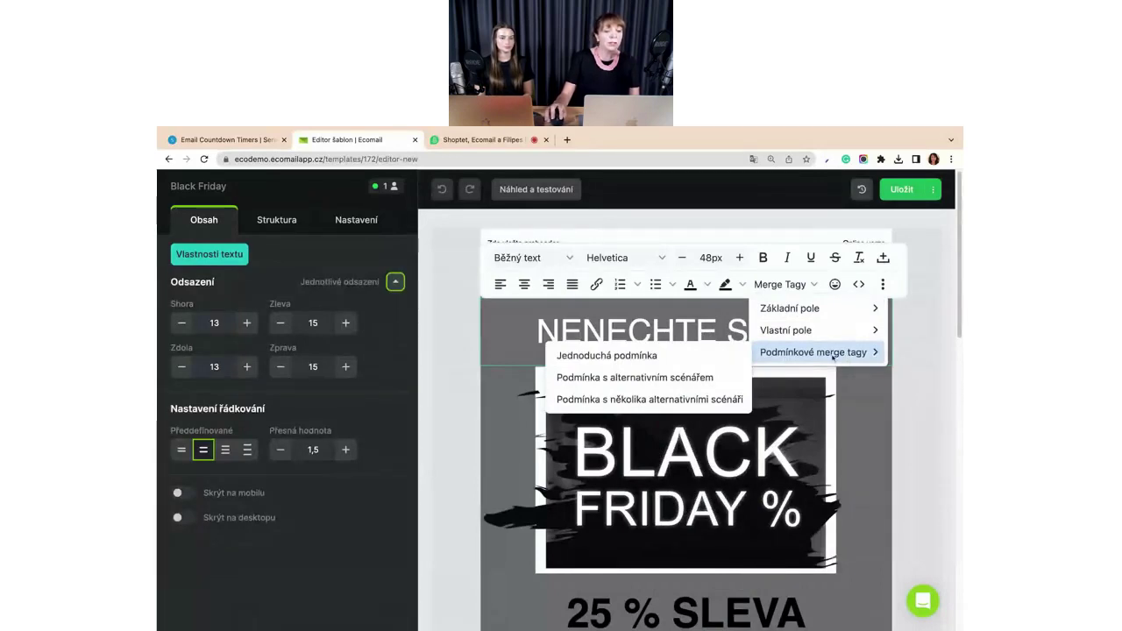
{"action": "left_click", "coordinate": [689, 355]}
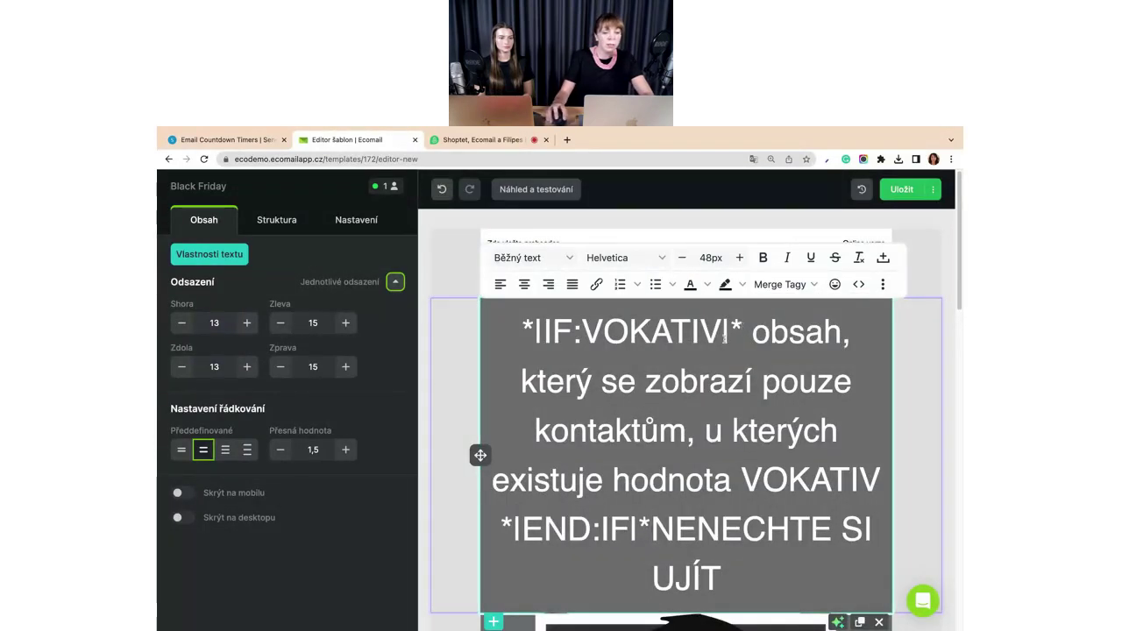
- Replace the placeholder sentence inside the condition with a copy of the *|IF:VOKATIV|* tag
{"action": "left_click_drag", "start_coordinate": [744, 333], "coordinate": [512, 340]}
{"action": "key", "text": "super+c"}
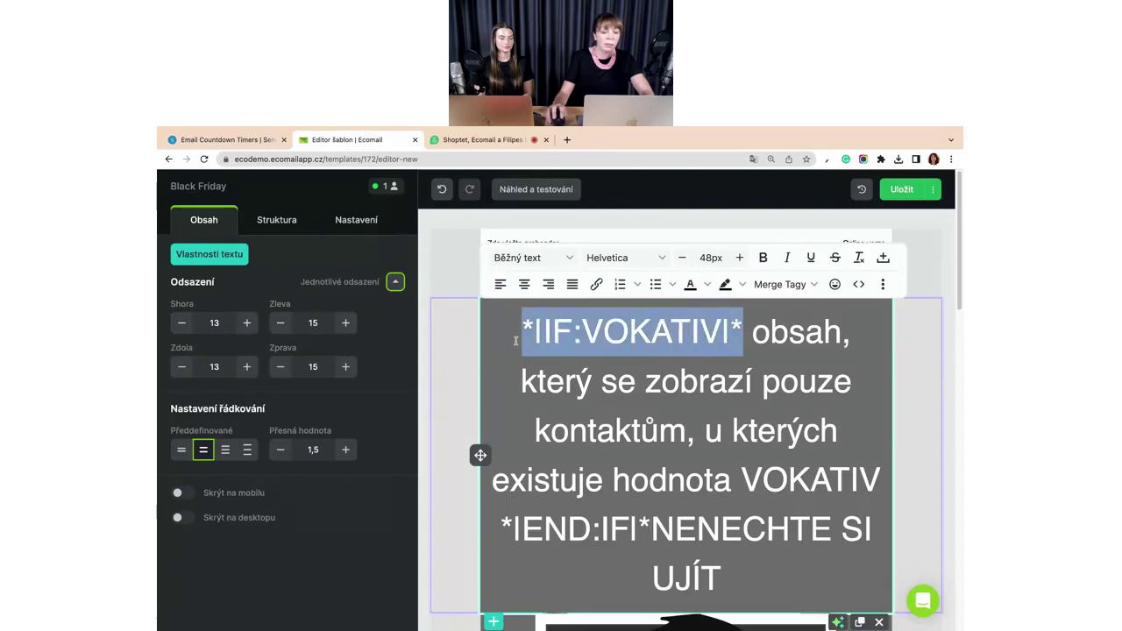
{"action": "left_click_drag", "start_coordinate": [753, 331], "coordinate": [880, 482]}
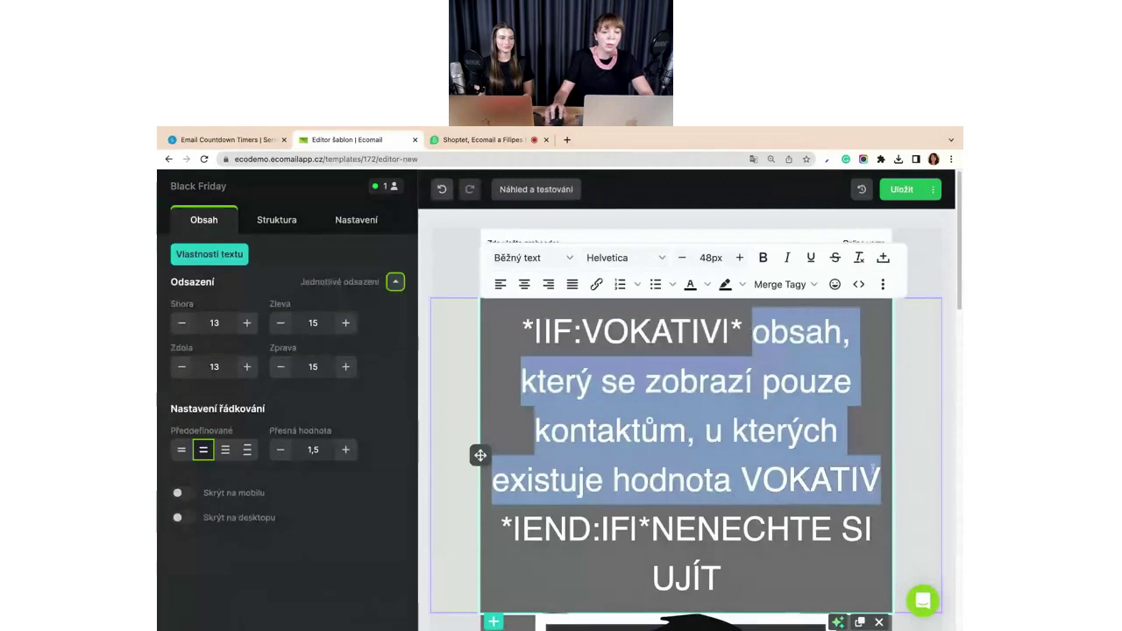
{"action": "key", "text": "super+v"}
- Remove the IF: part from the copied tag so the condition's content is VOKATIV
{"action": "left_click_drag", "start_coordinate": [638, 381], "coordinate": [598, 382]}
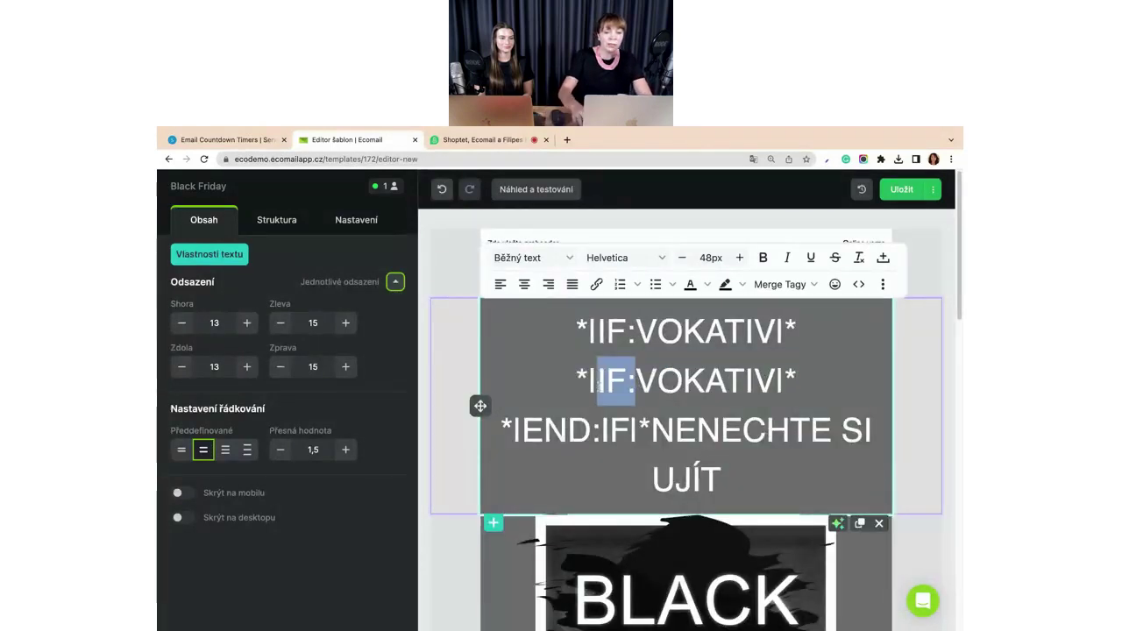
{"action": "key", "text": "BackSpace"}
{"action": "key", "text": "BackSpace"}
{"action": "key", "text": "BackSpace"}
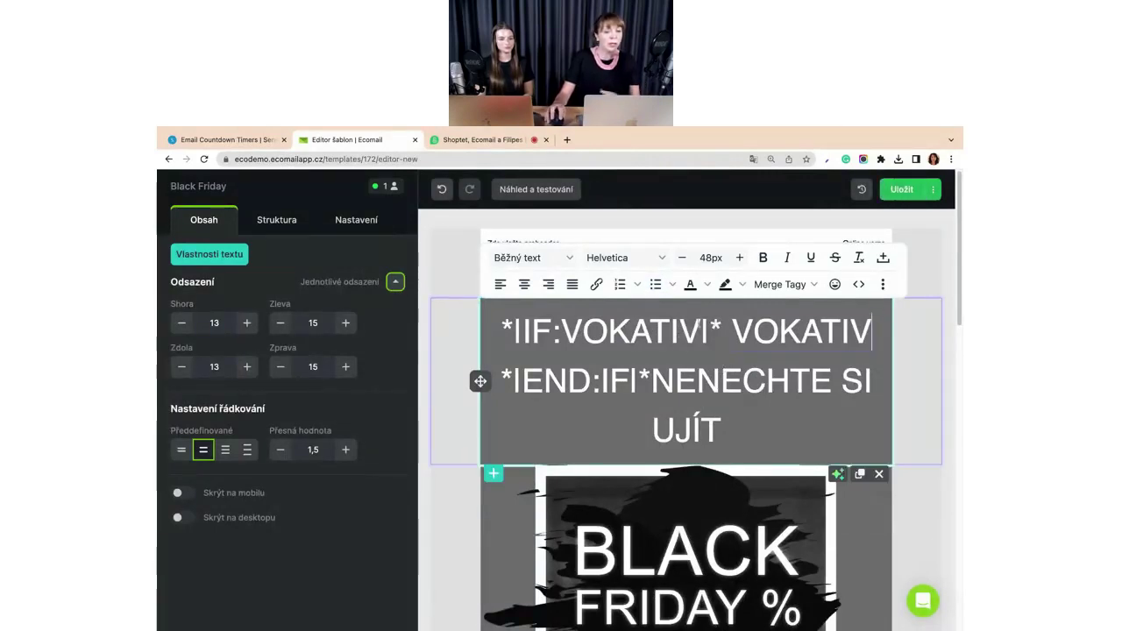
{"action": "double_click", "coordinate": [737, 342]}
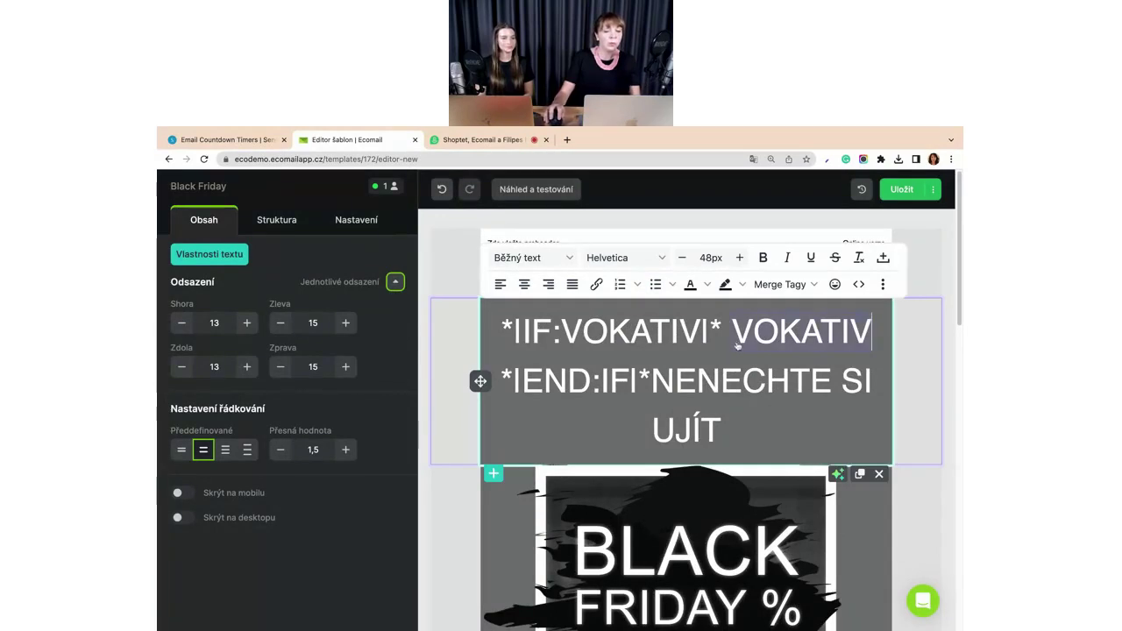
{"action": "key", "text": "Right"}
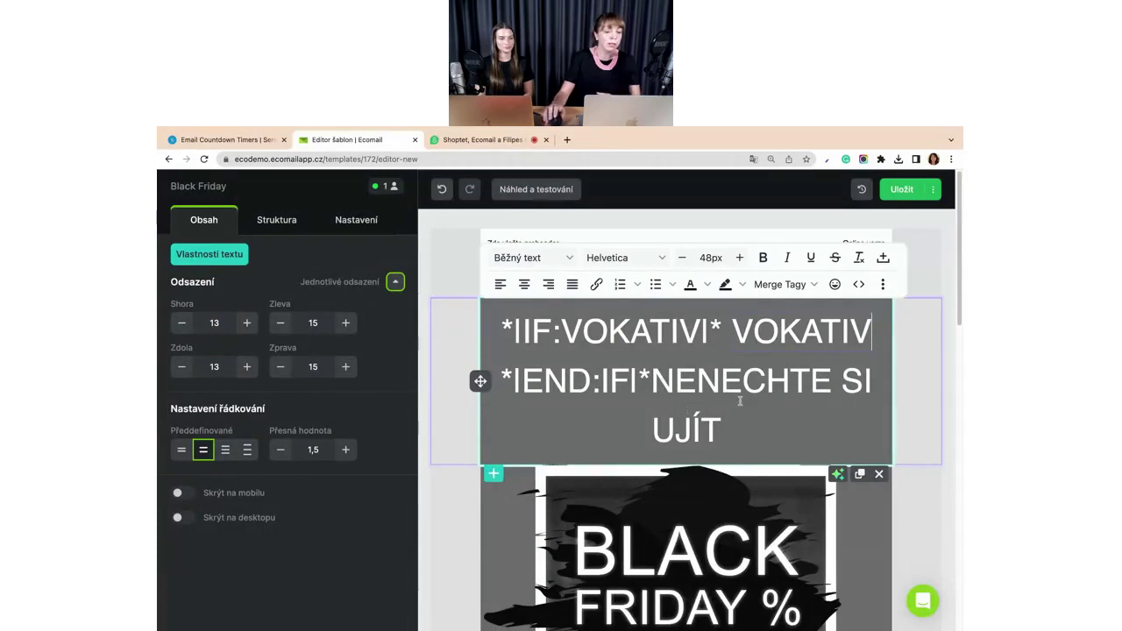
- Examine the Black Friday template's content down to the DO KONCE AKCE ZBÝVÁ JEN JEDEN DEN line
{"action": "scroll", "coordinate": [745, 401], "scroll_direction": "down", "scroll_amount": 1}
{"action": "scroll", "coordinate": [701, 545], "scroll_direction": "down", "scroll_amount": 3}
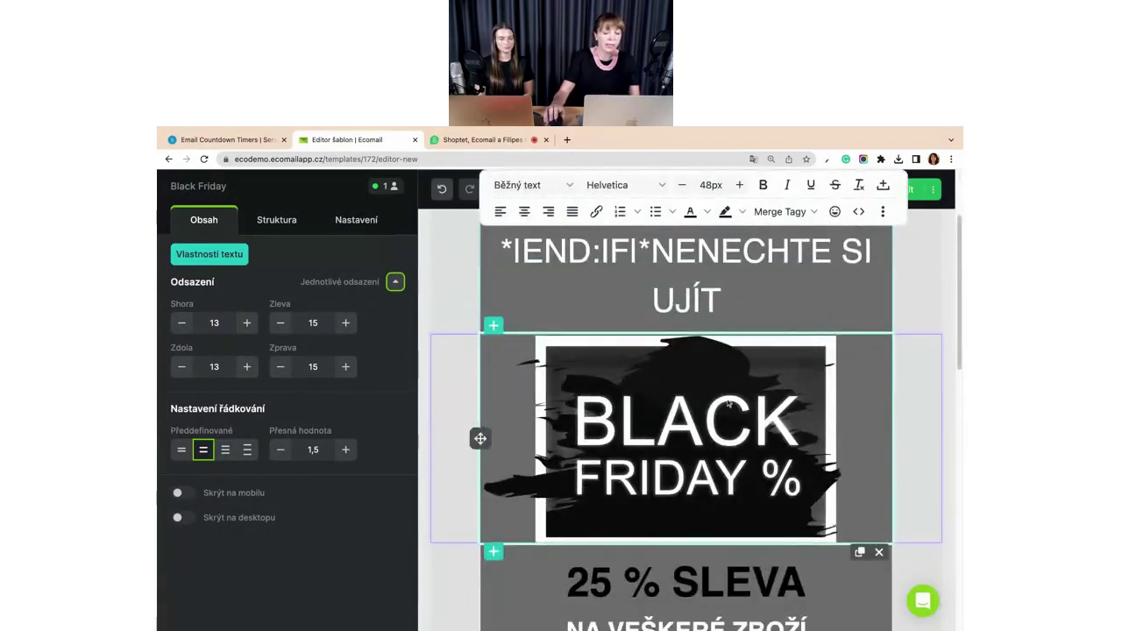
{"action": "scroll", "coordinate": [728, 404], "scroll_direction": "down", "scroll_amount": 9}
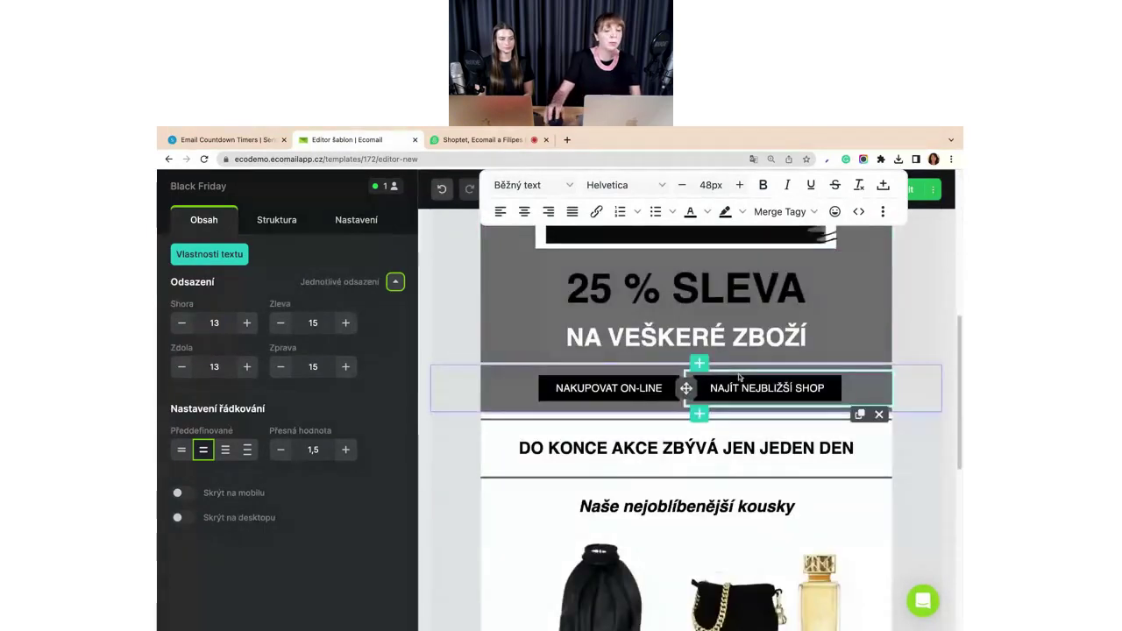
{"action": "scroll", "coordinate": [835, 325], "scroll_direction": "up", "scroll_amount": 2}
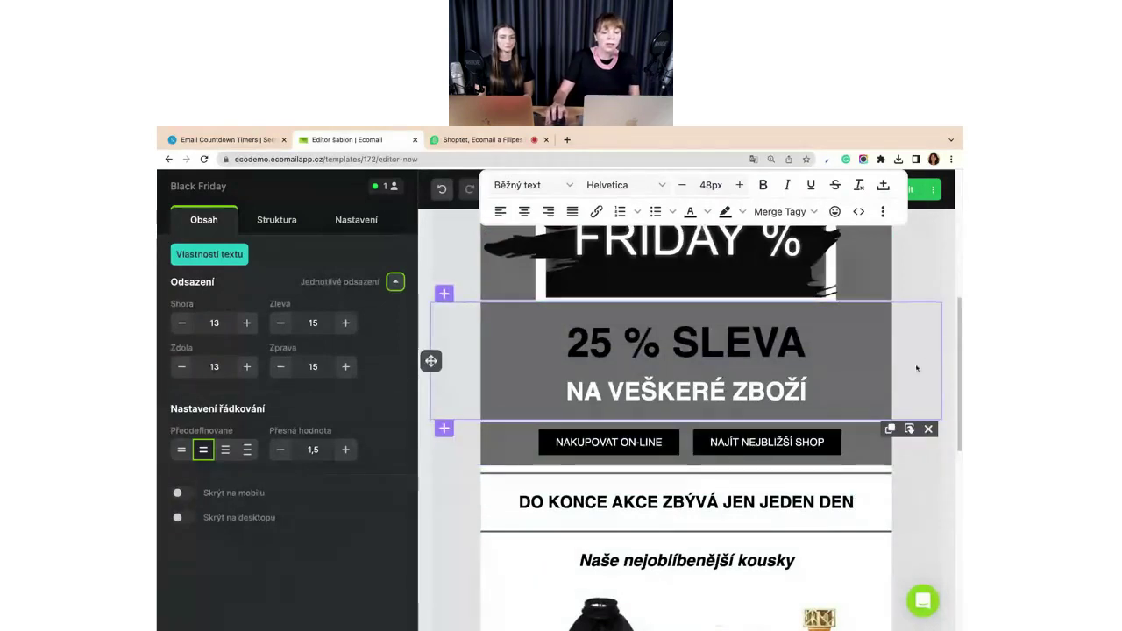
{"action": "scroll", "coordinate": [805, 404], "scroll_direction": "down", "scroll_amount": 2}
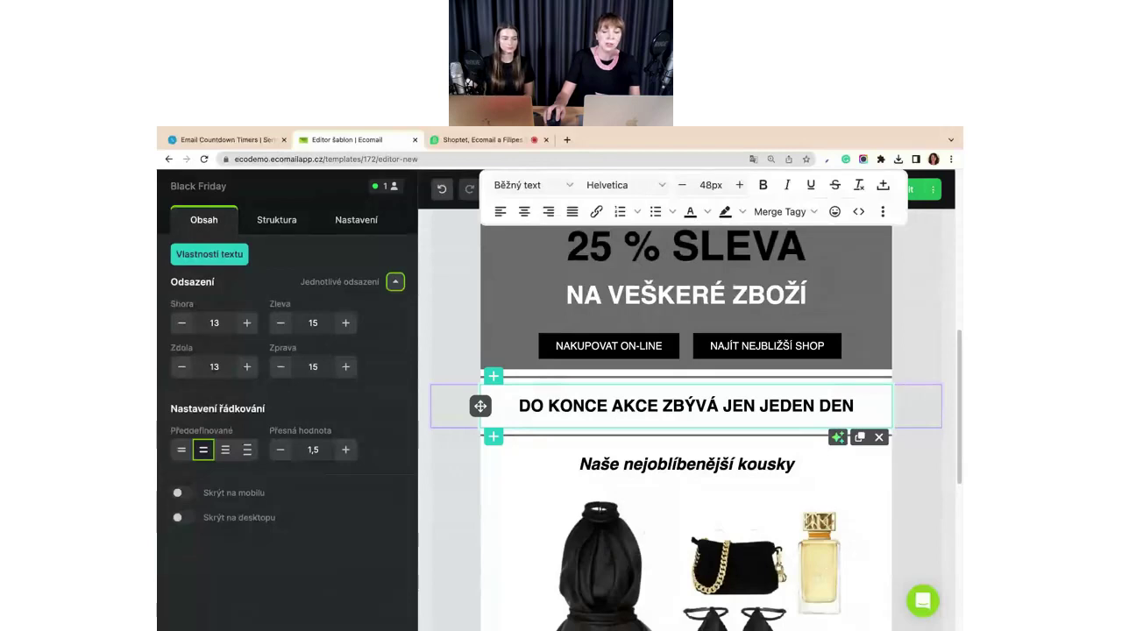
- Switch to the Sendtric site and enter the contact e-mail address in its countdown timer form
{"action": "left_click", "coordinate": [854, 405]}
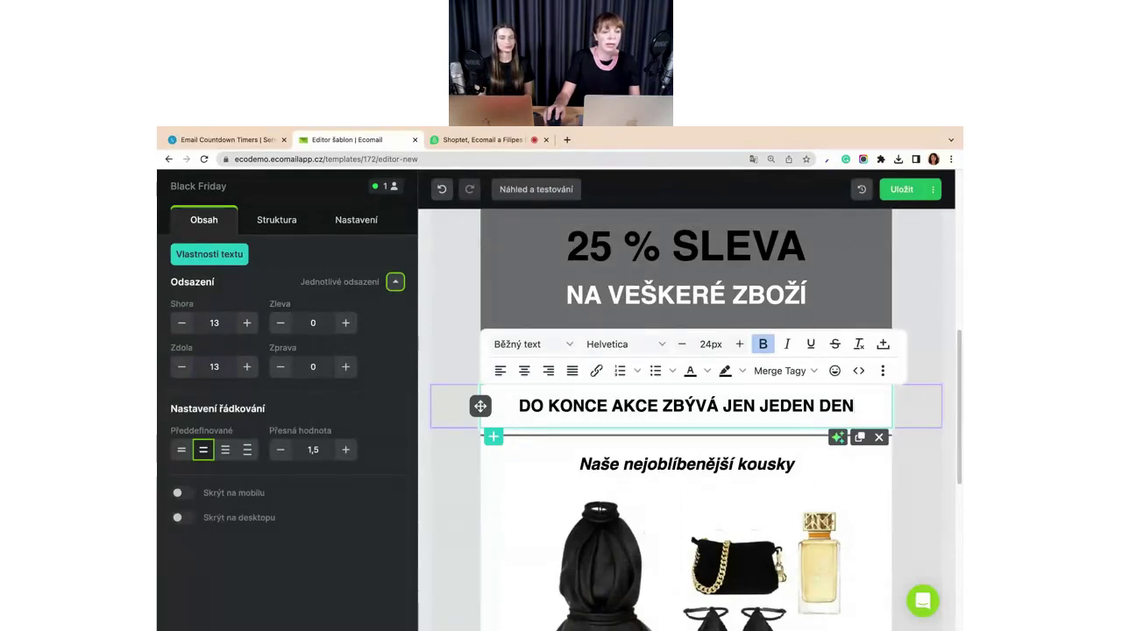
{"action": "left_click", "coordinate": [223, 140]}
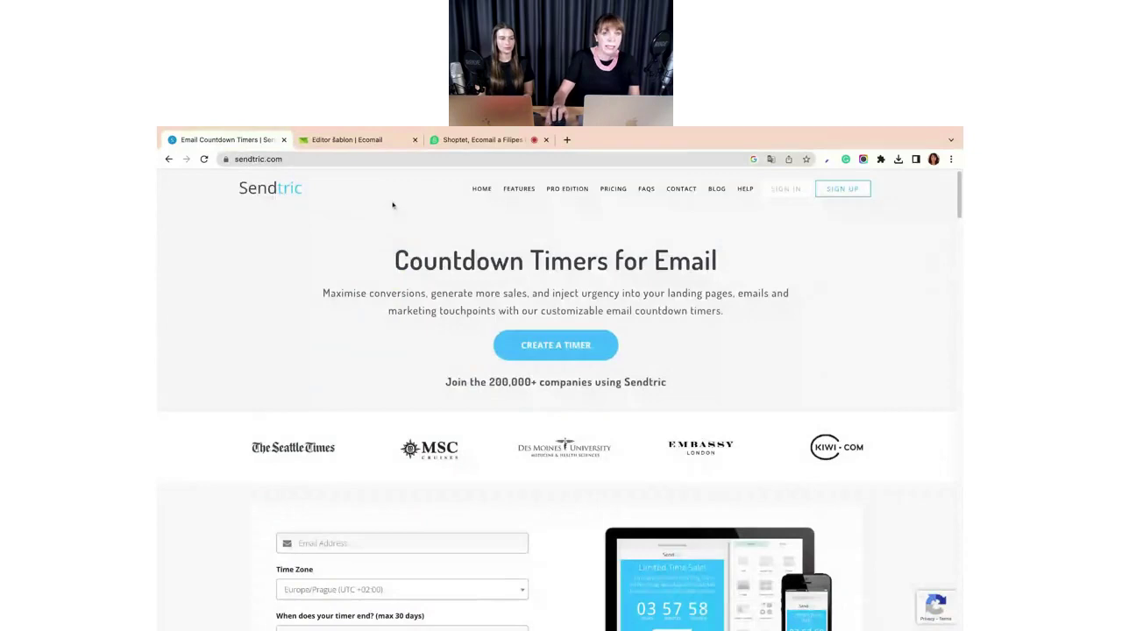
{"action": "scroll", "coordinate": [390, 222], "scroll_direction": "down", "scroll_amount": 1}
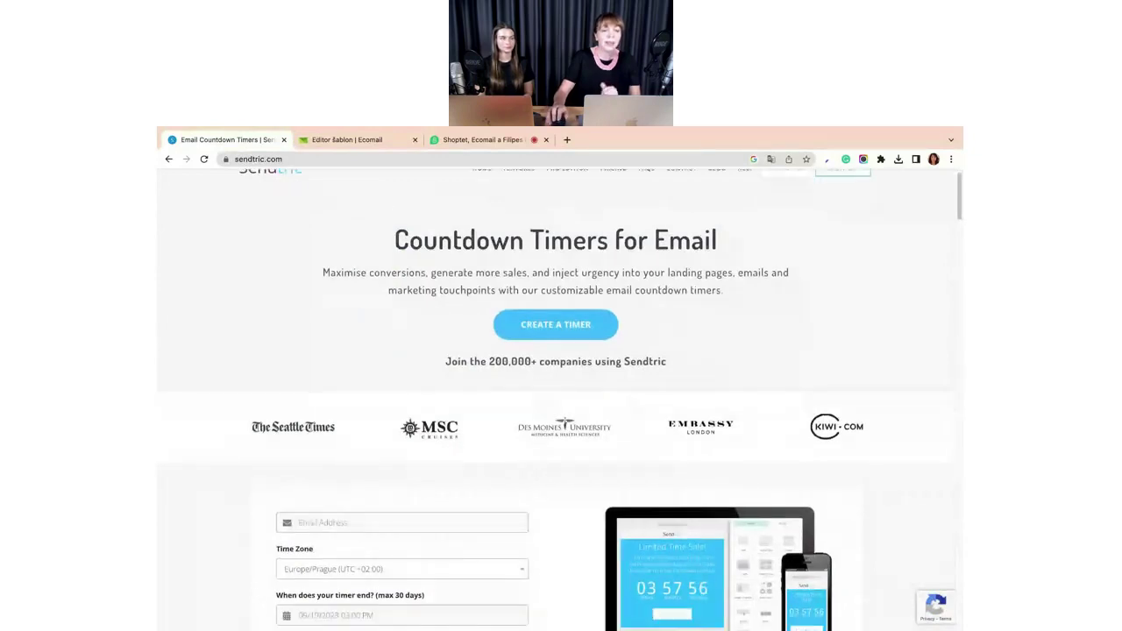
{"action": "scroll", "coordinate": [561, 400], "scroll_direction": "down", "scroll_amount": 5}
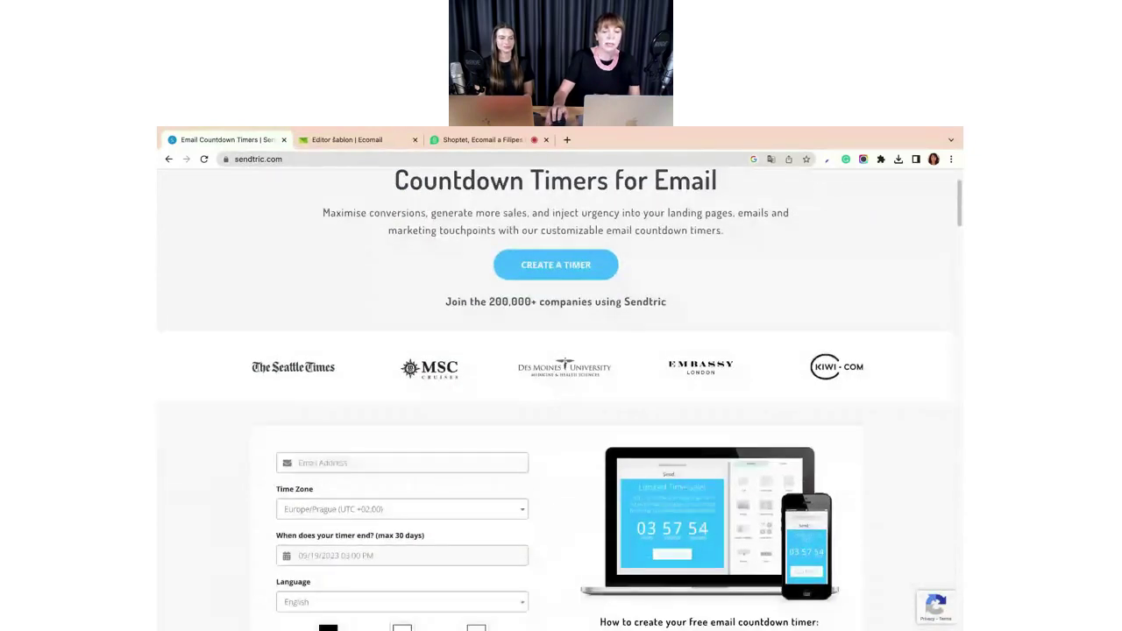
{"action": "scroll", "coordinate": [395, 237], "scroll_direction": "down", "scroll_amount": 2}
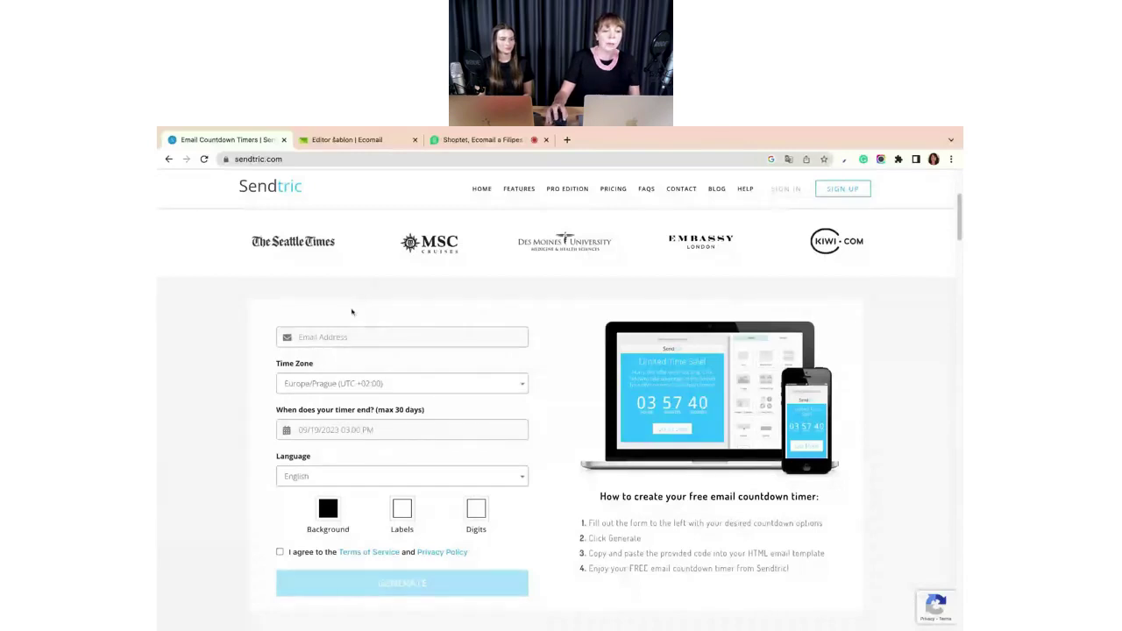
{"action": "left_click", "coordinate": [349, 337]}
{"action": "left_click", "coordinate": [398, 368]}
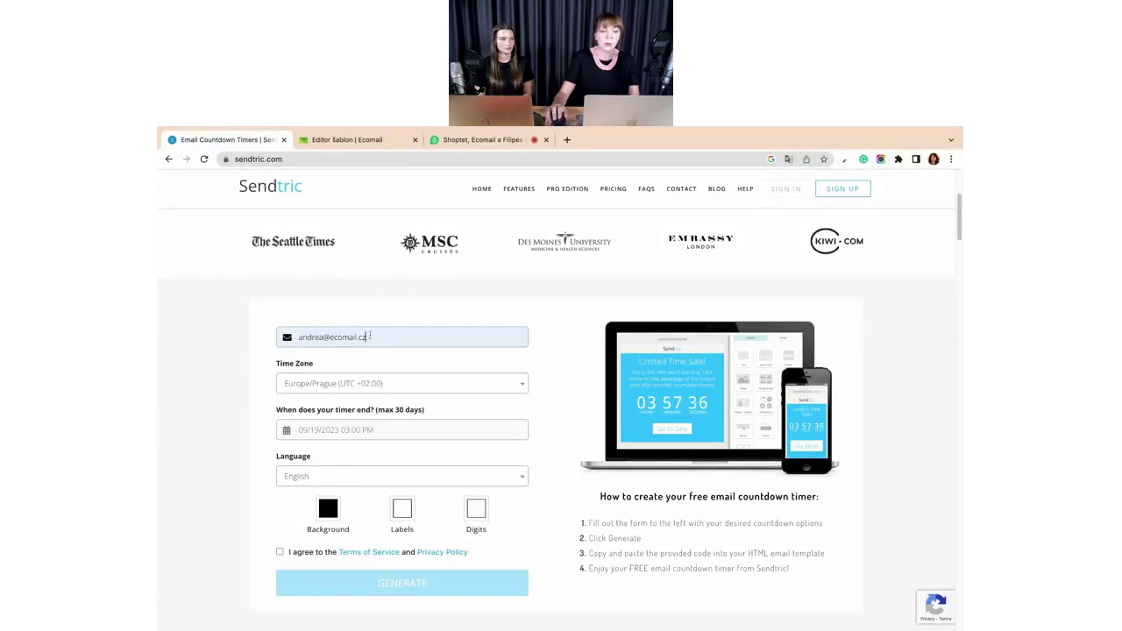
- Set the timer to end on 09/20/2023 at 11:59 PM and its language to Czech
{"action": "scroll", "coordinate": [395, 377], "scroll_direction": "down", "scroll_amount": 1}
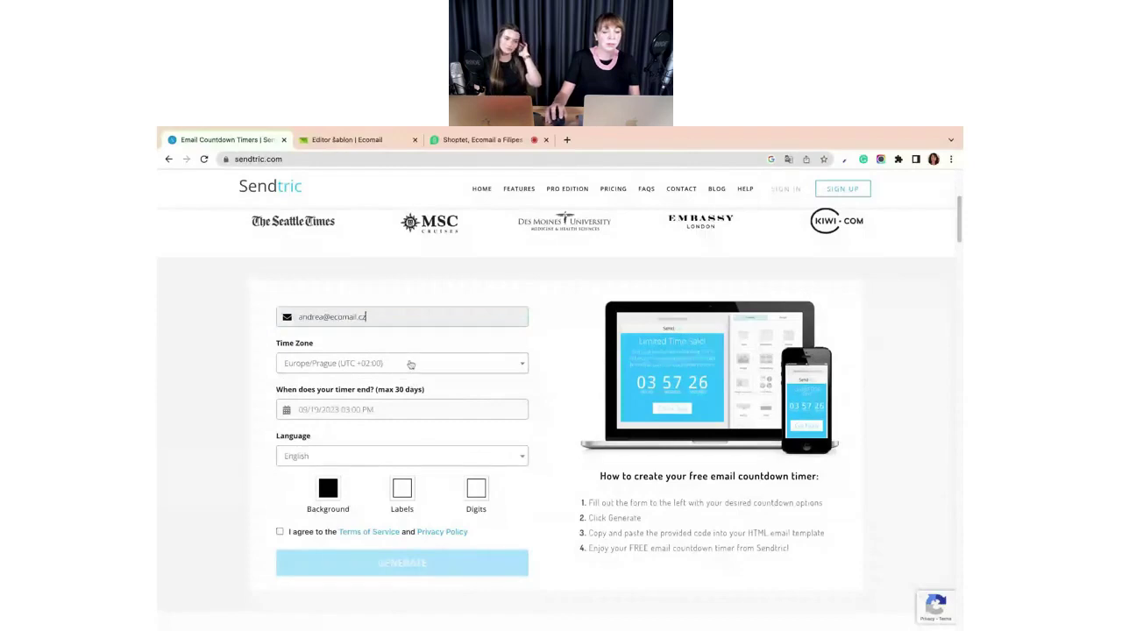
{"action": "left_click", "coordinate": [390, 411]}
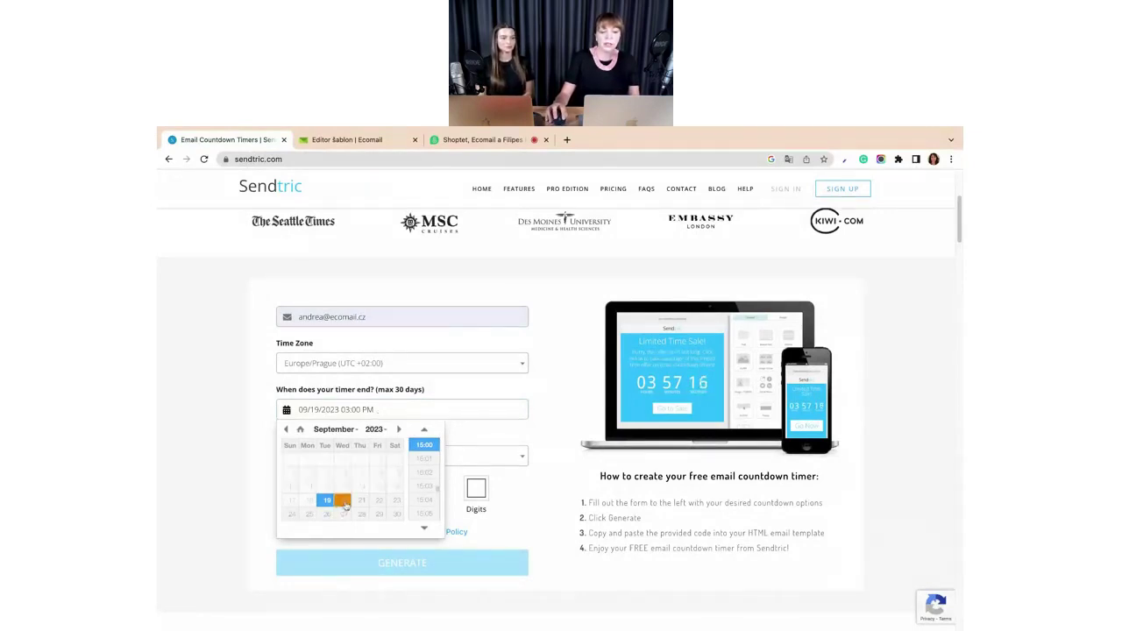
{"action": "left_click", "coordinate": [345, 502]}
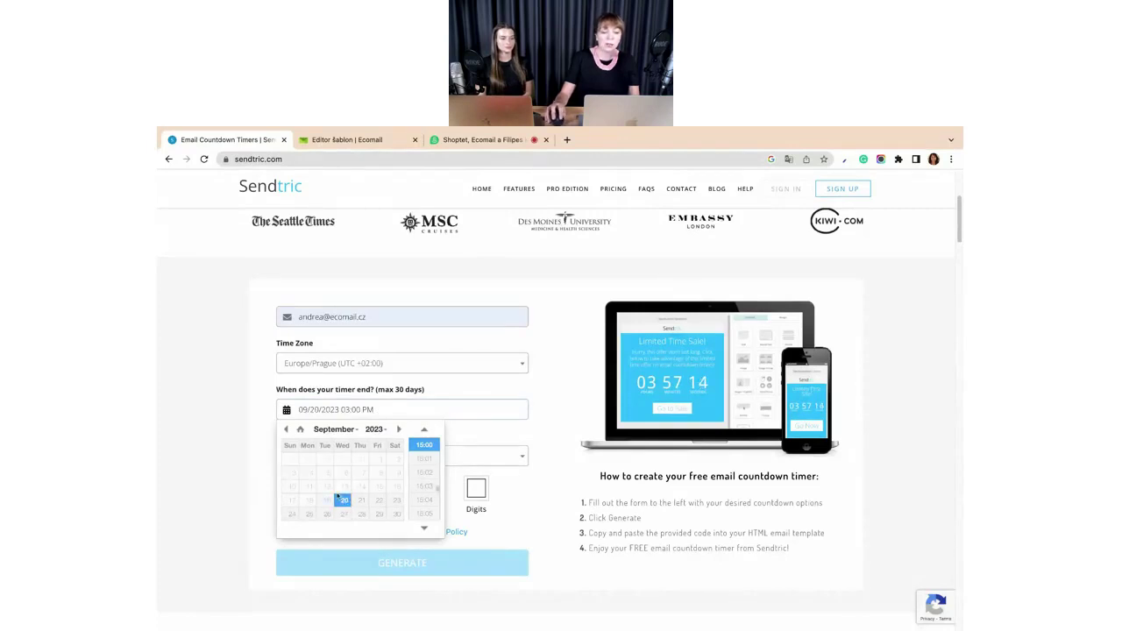
{"action": "scroll", "coordinate": [429, 469], "scroll_direction": "down", "scroll_amount": 10}
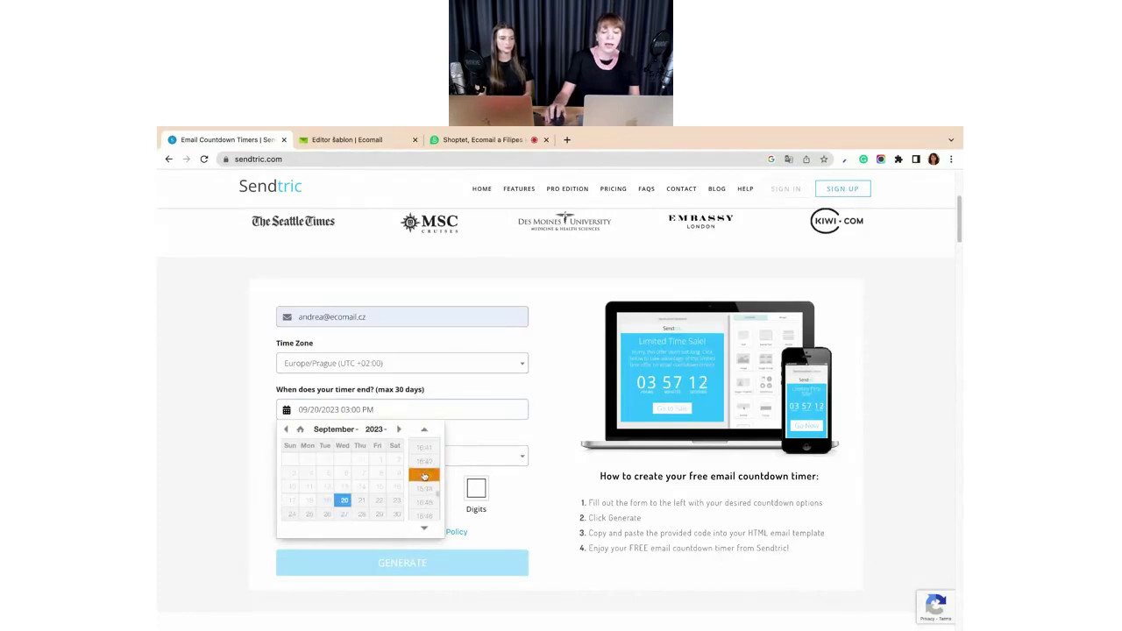
{"action": "scroll", "coordinate": [423, 476], "scroll_direction": "down", "scroll_amount": 5}
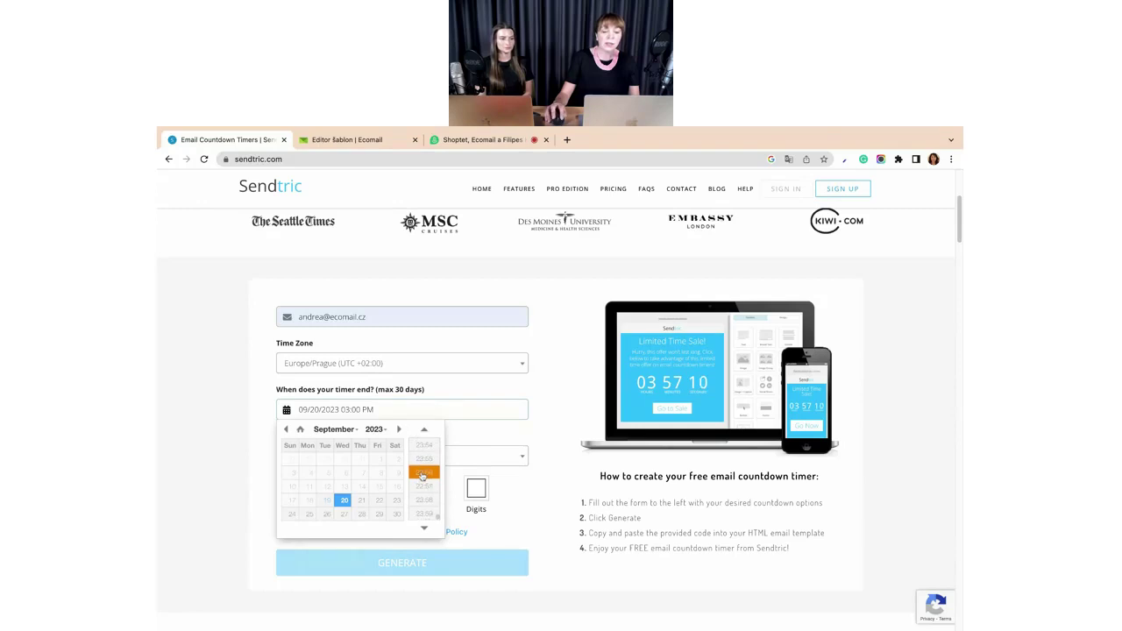
{"action": "left_click", "coordinate": [423, 515]}
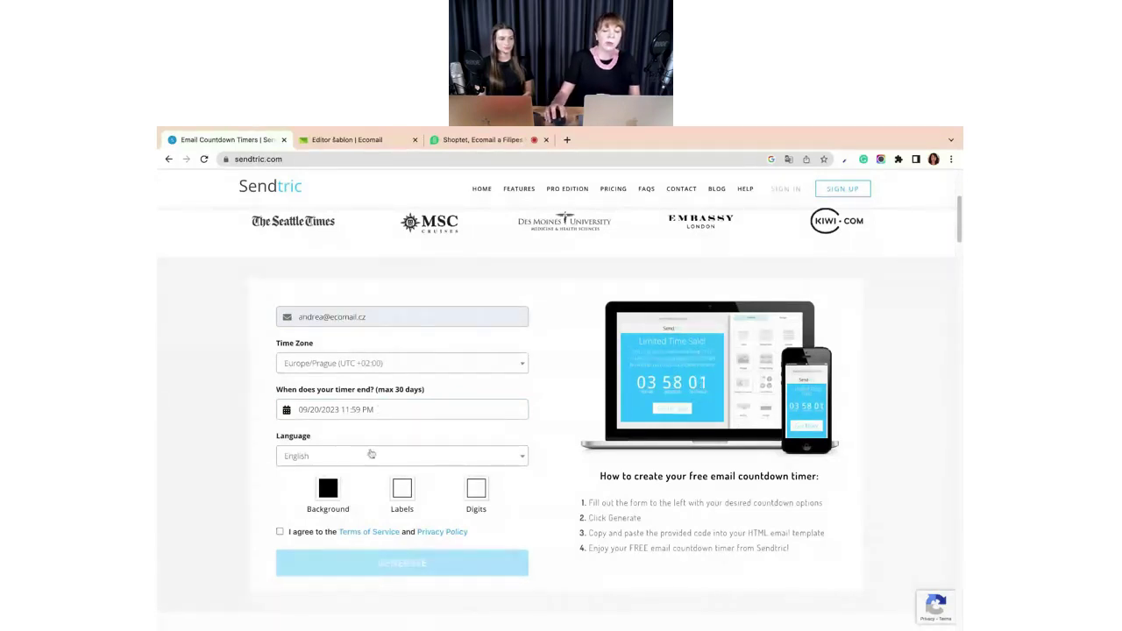
{"action": "left_click", "coordinate": [370, 456]}
{"action": "left_click", "coordinate": [335, 523]}
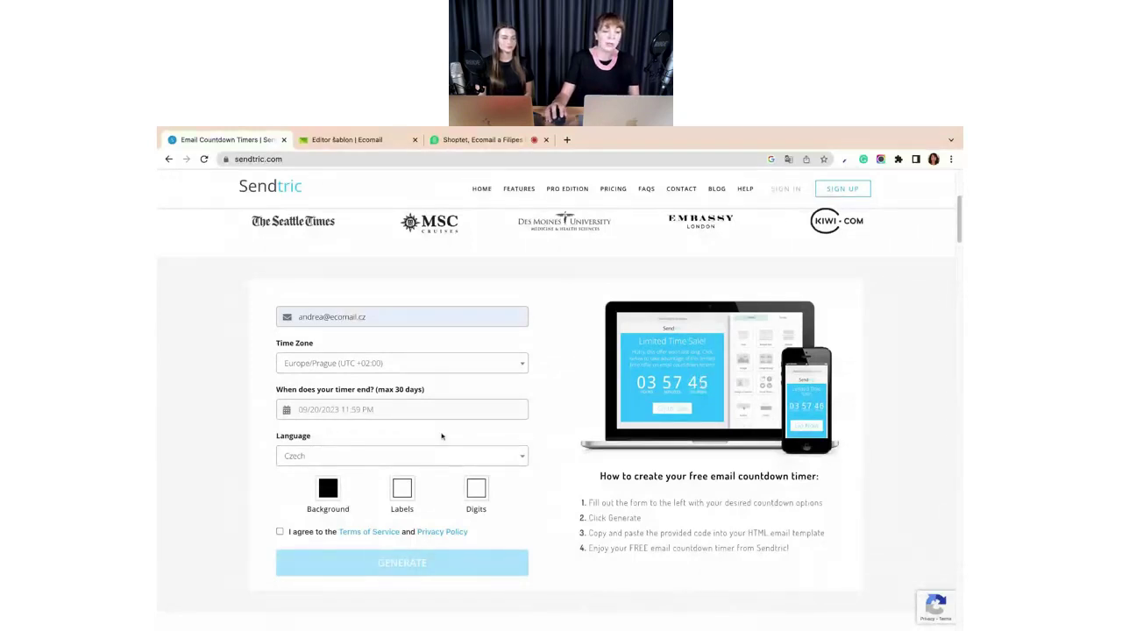
- Set the timer colours to a white background, black labels and red digits
{"action": "left_click", "coordinate": [331, 492]}
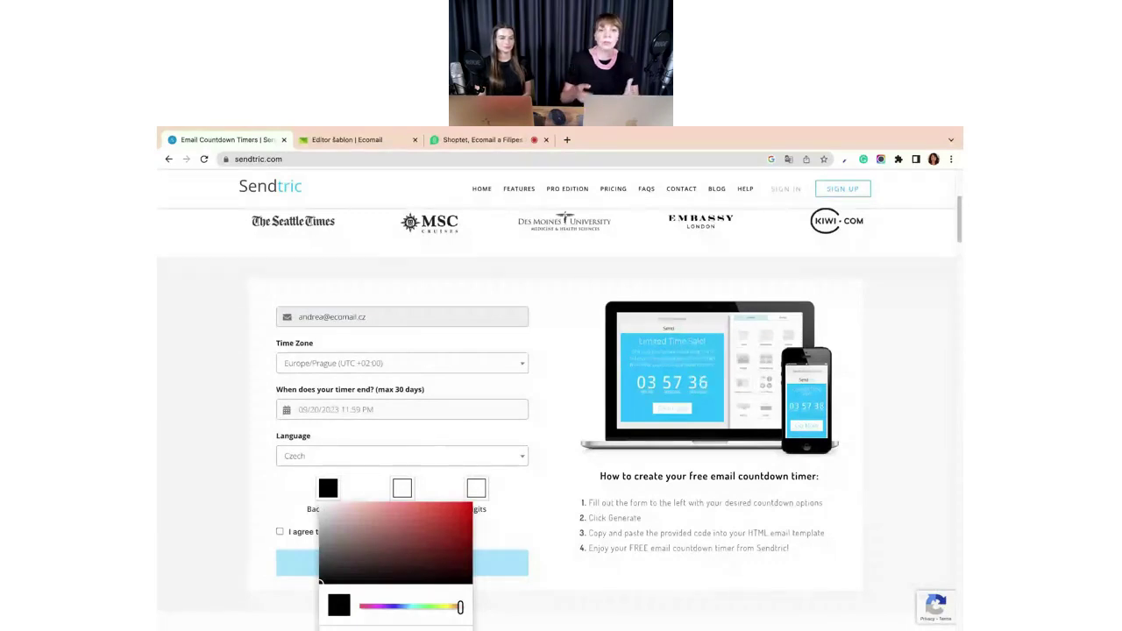
{"action": "left_click_drag", "start_coordinate": [320, 582], "coordinate": [321, 506]}
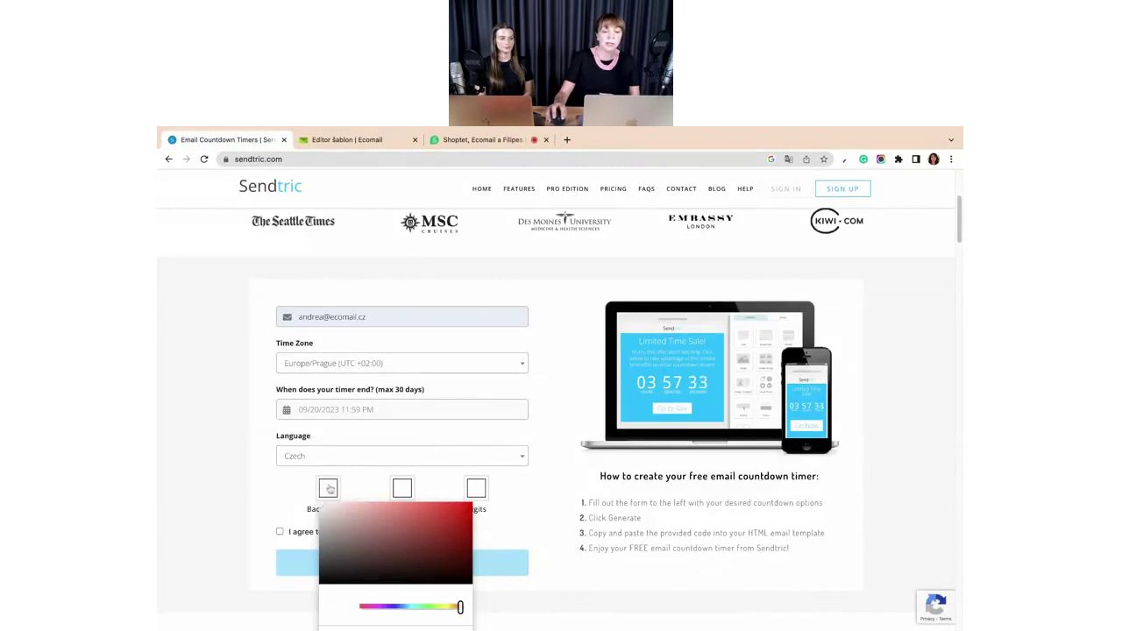
{"action": "left_click", "coordinate": [365, 488]}
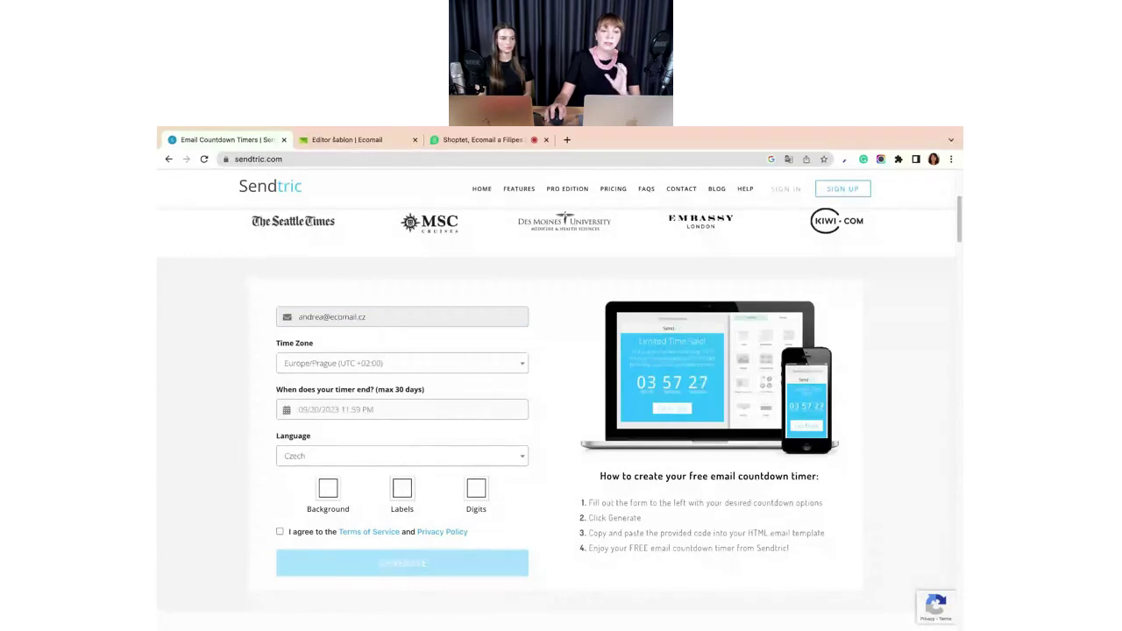
{"action": "left_click", "coordinate": [402, 488]}
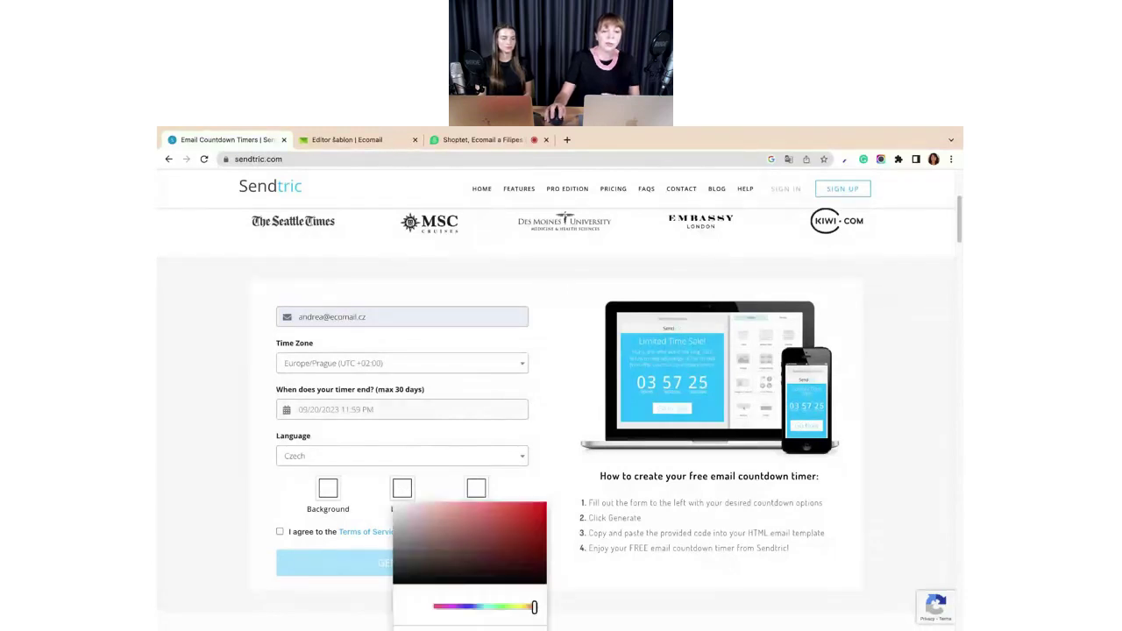
{"action": "left_click_drag", "start_coordinate": [402, 531], "coordinate": [396, 580]}
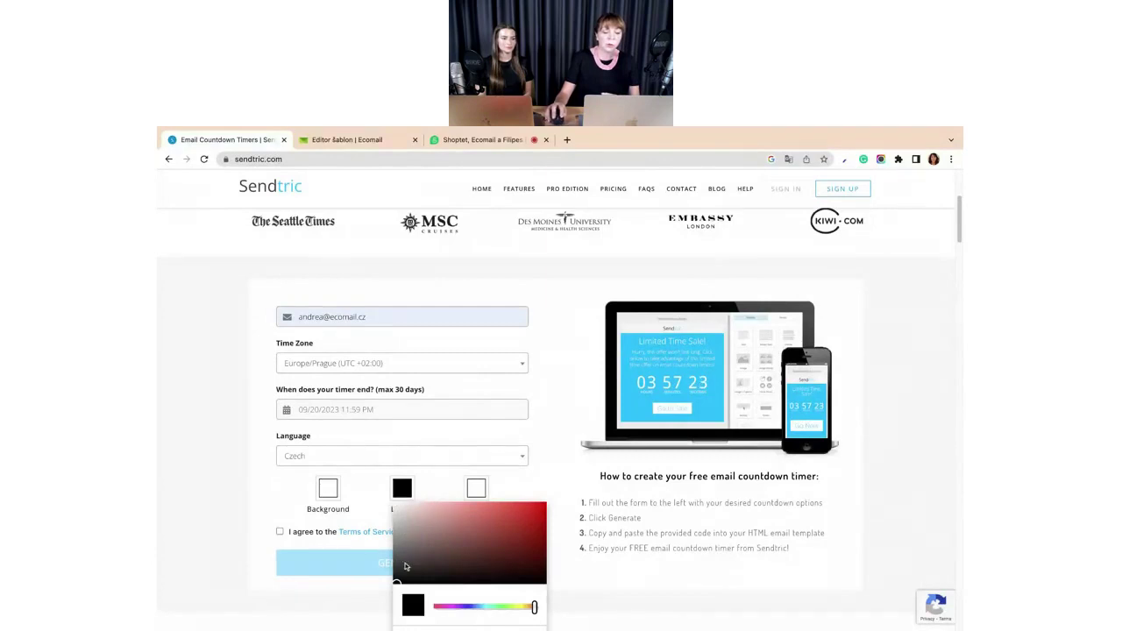
{"action": "left_click", "coordinate": [368, 498]}
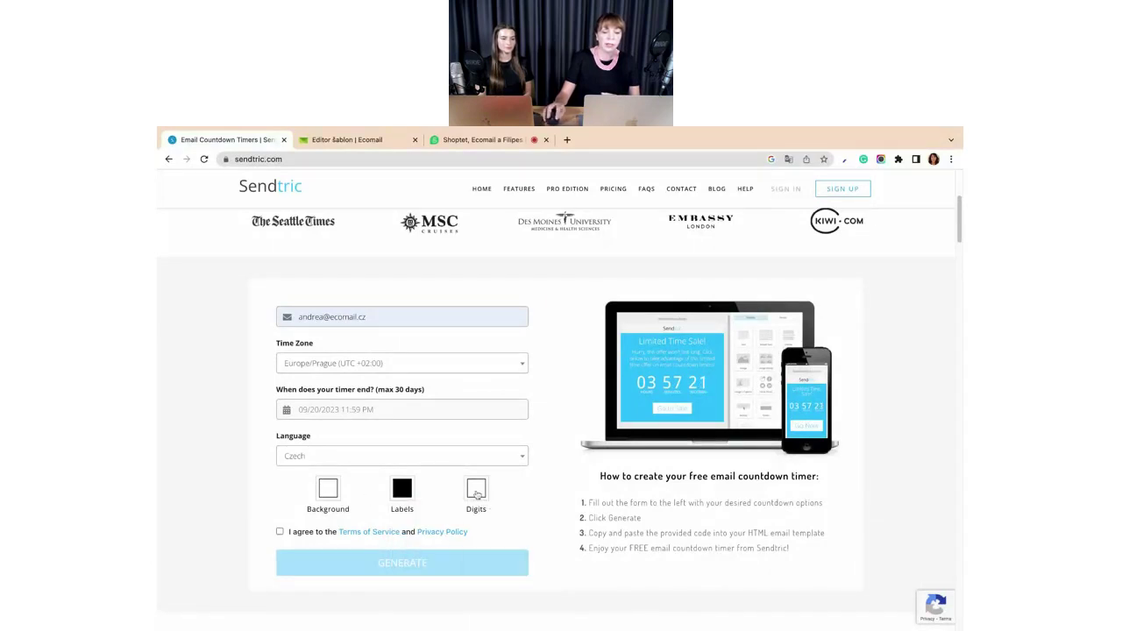
{"action": "left_click", "coordinate": [476, 488]}
{"action": "left_click_drag", "start_coordinate": [550, 516], "coordinate": [605, 511]}
- Agree to the Terms of Service and Privacy Policy and generate the countdown timer
{"action": "left_click", "coordinate": [281, 532]}
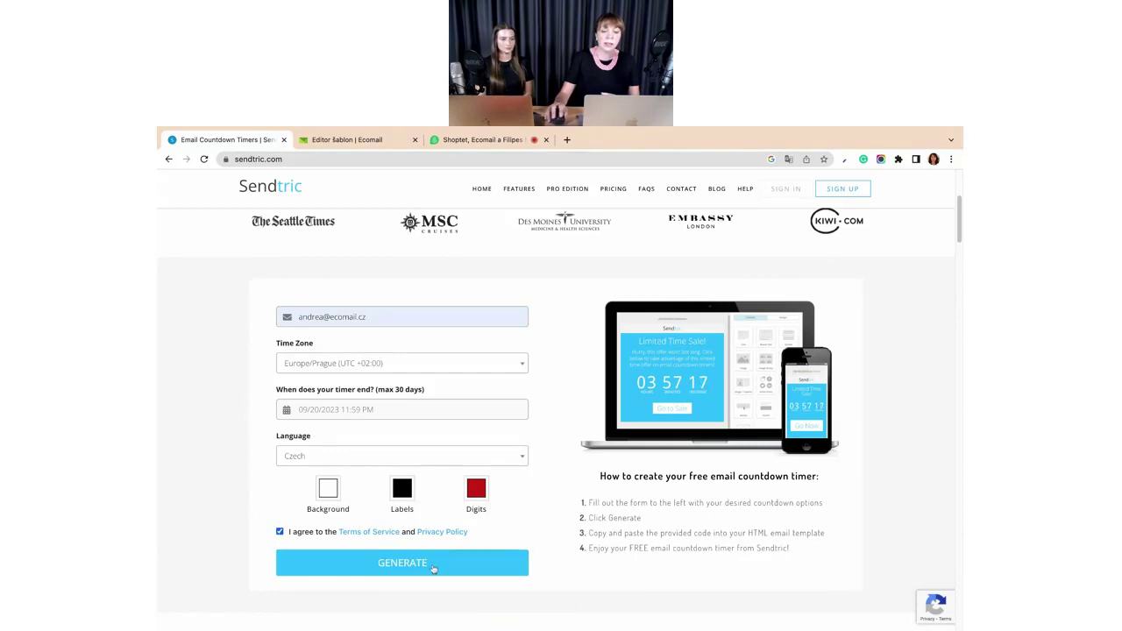
{"action": "left_click", "coordinate": [432, 567]}
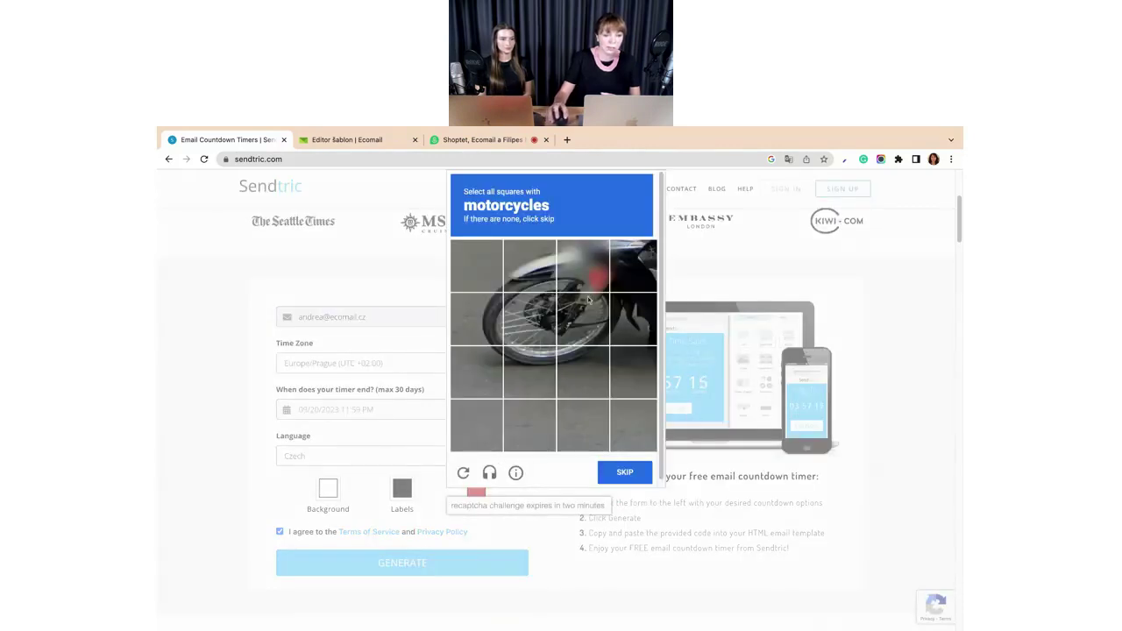
- Select the motorcycle squares in both reCAPTCHA images and submit the verification
{"action": "left_click", "coordinate": [498, 339]}
{"action": "left_click", "coordinate": [487, 368]}
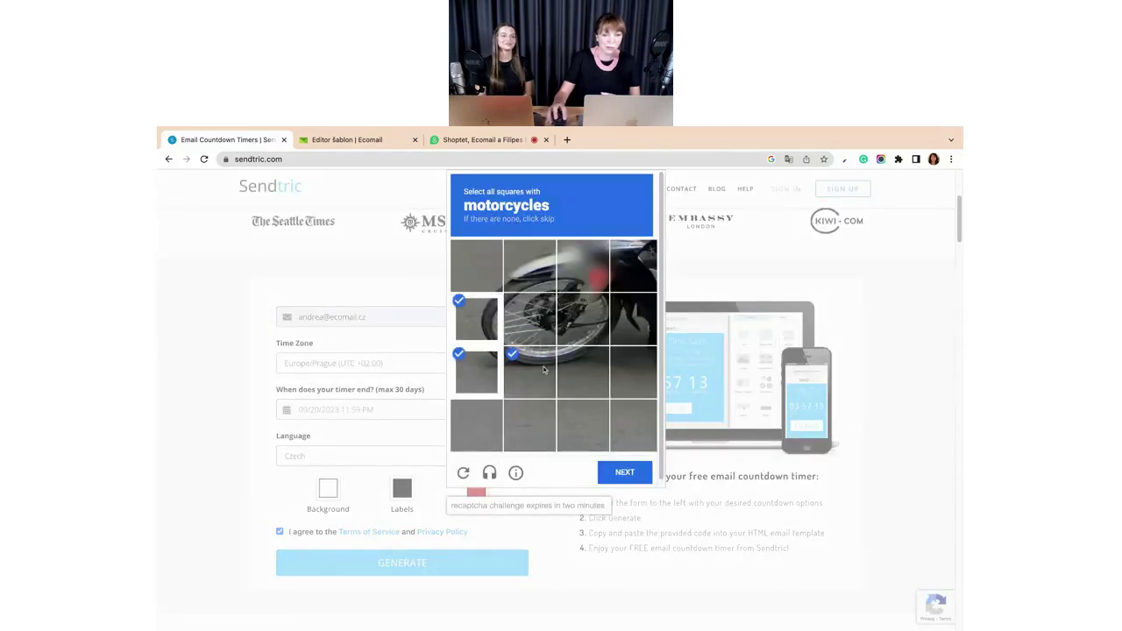
{"action": "left_click", "coordinate": [529, 372]}
{"action": "left_click", "coordinate": [529, 318]}
{"action": "left_click", "coordinate": [529, 266]}
{"action": "left_click", "coordinate": [583, 265]}
{"action": "left_click", "coordinate": [587, 331]}
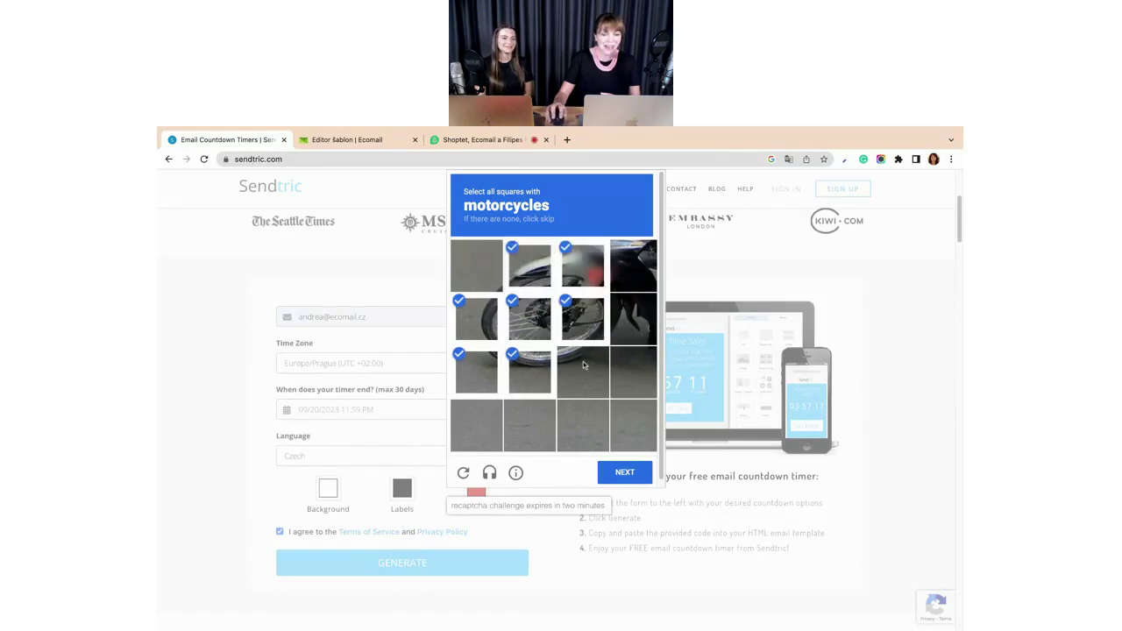
{"action": "left_click", "coordinate": [586, 363]}
{"action": "left_click", "coordinate": [626, 474]}
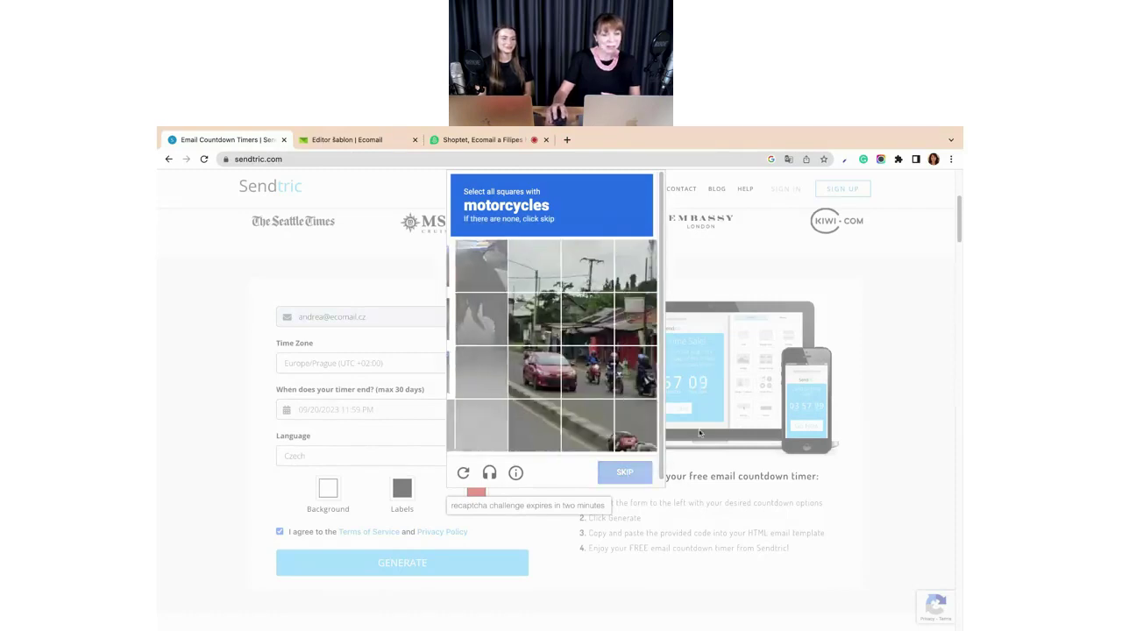
{"action": "left_click", "coordinate": [539, 368]}
{"action": "left_click", "coordinate": [583, 372]}
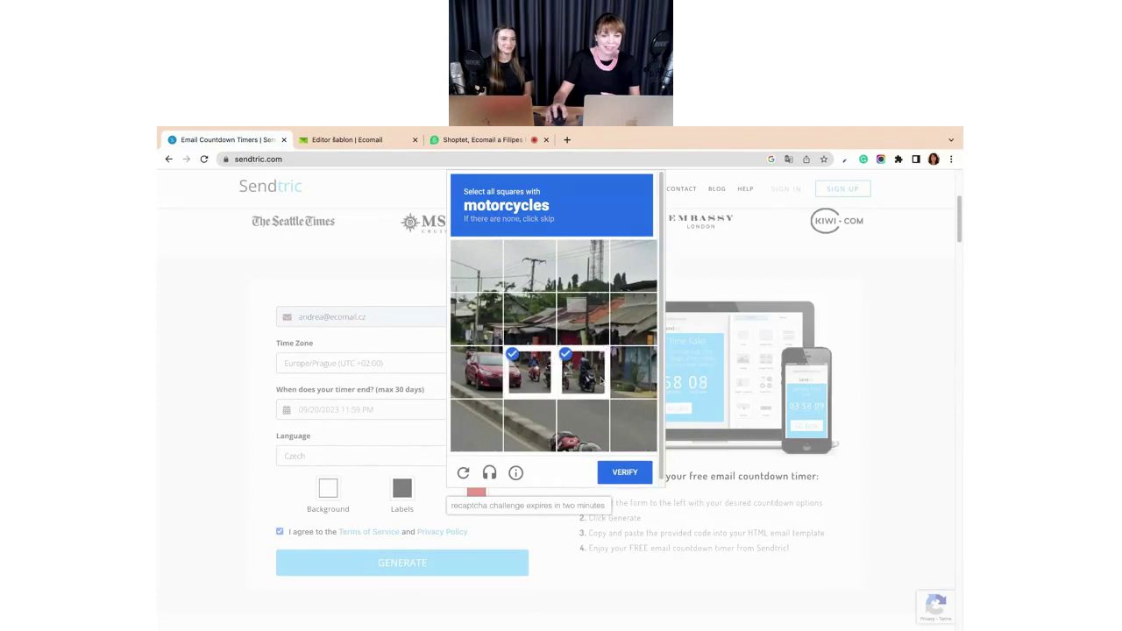
{"action": "left_click", "coordinate": [583, 425]}
{"action": "left_click", "coordinate": [530, 426]}
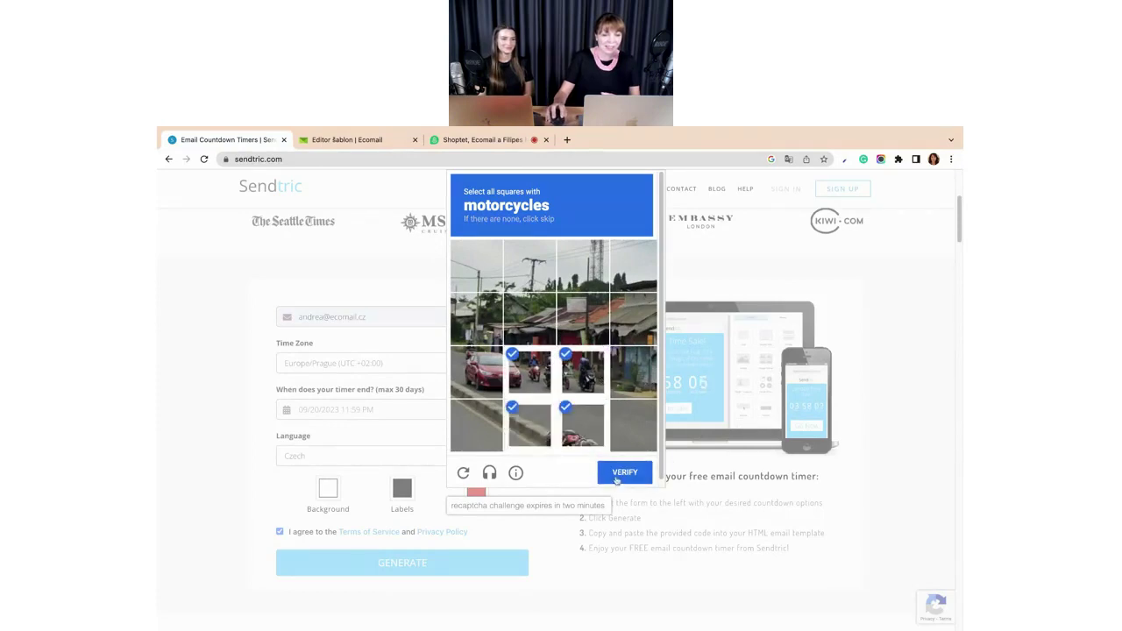
{"action": "left_click", "coordinate": [621, 474]}
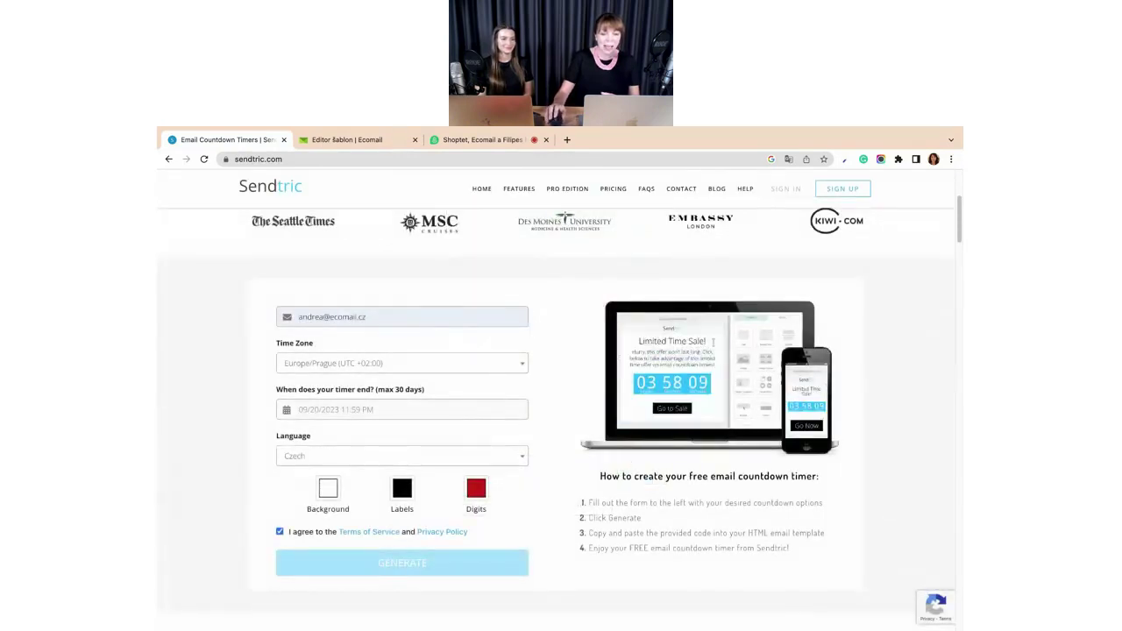
- Copy the image URL from the generated timer code and switch back to the Ecomail template editor
{"action": "scroll", "coordinate": [702, 386], "scroll_direction": "down", "scroll_amount": 1}
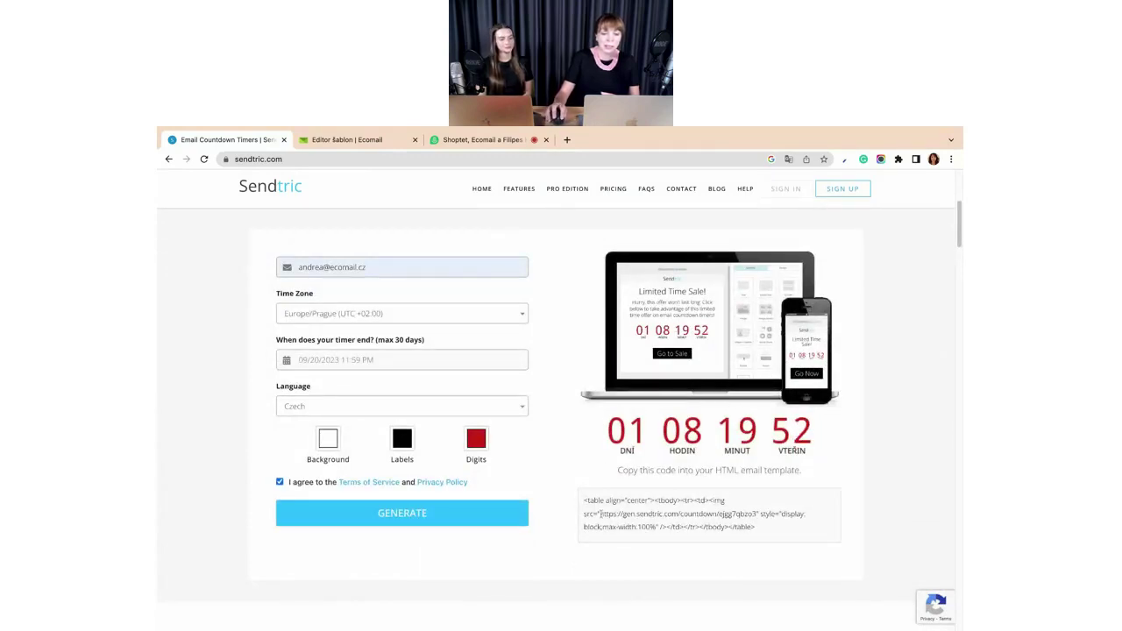
{"action": "left_click_drag", "start_coordinate": [601, 514], "coordinate": [756, 515]}
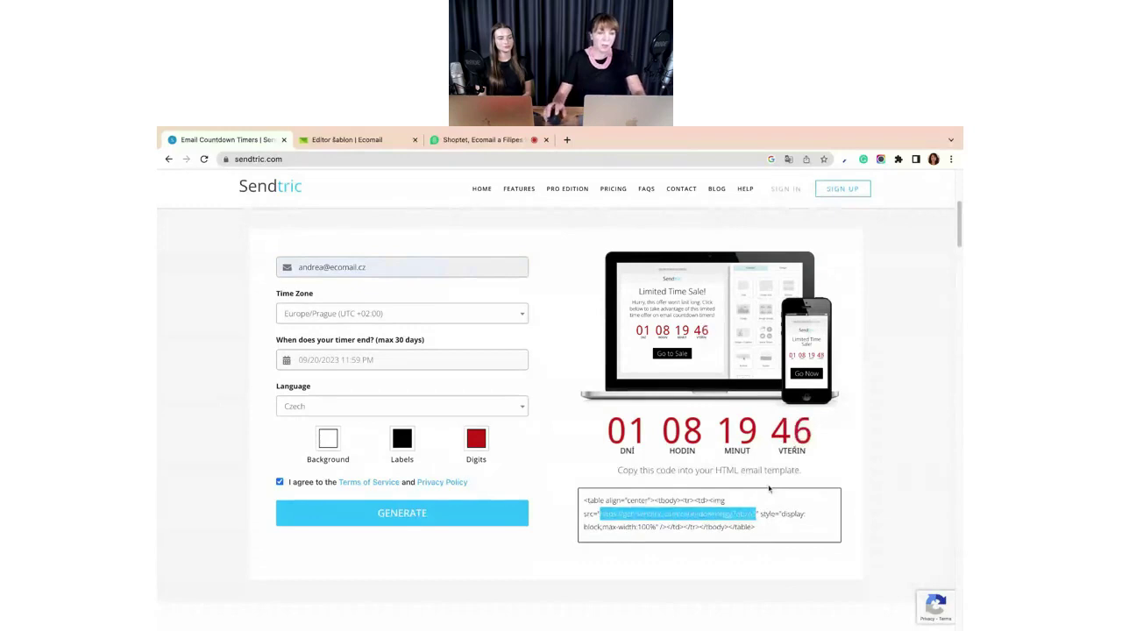
{"action": "left_click", "coordinate": [380, 140]}
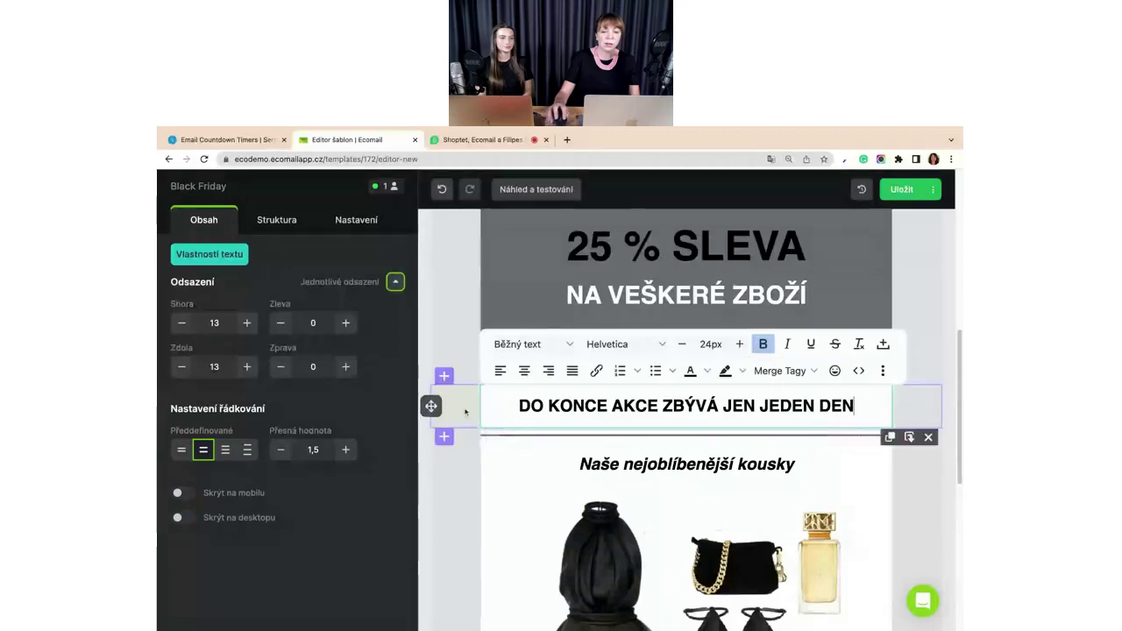
- Insert an empty Obrázek block below the DO KONCE AKCE ZBÝVÁ JEN JEDEN DEN text, without choosing a stored file
{"action": "left_click", "coordinate": [494, 436]}
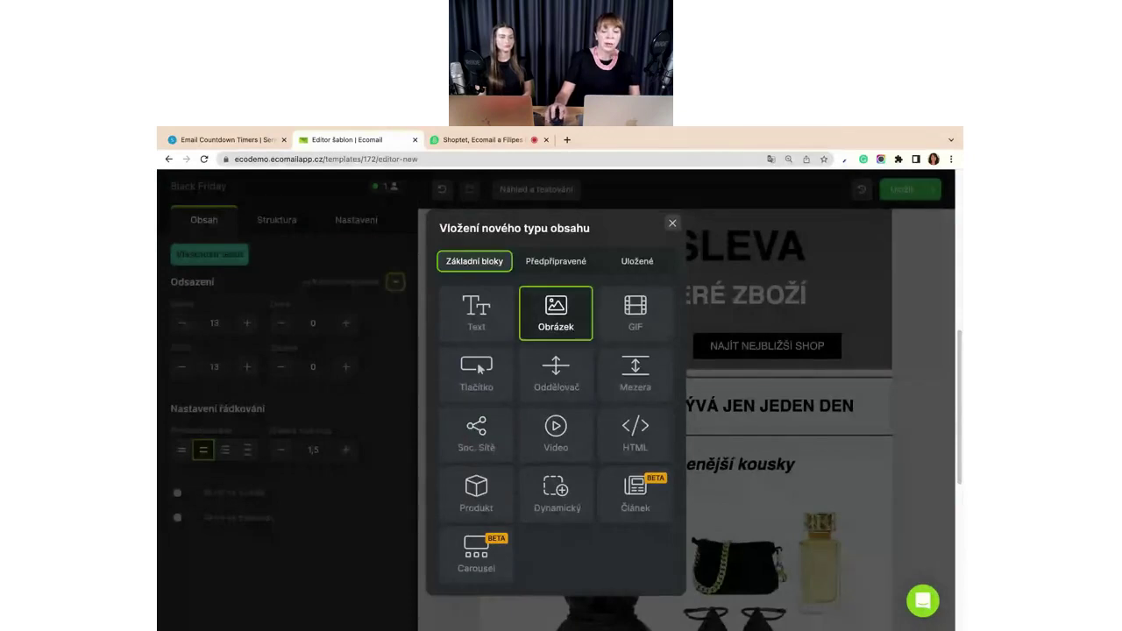
{"action": "left_click", "coordinate": [556, 313]}
{"action": "left_click", "coordinate": [681, 464]}
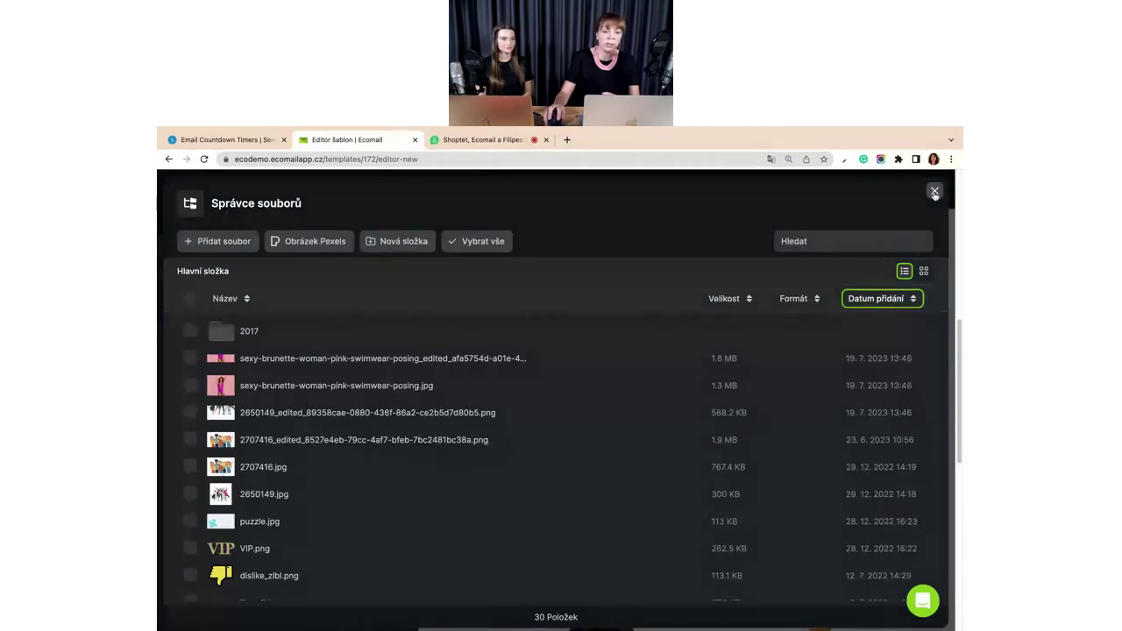
{"action": "left_click", "coordinate": [935, 192]}
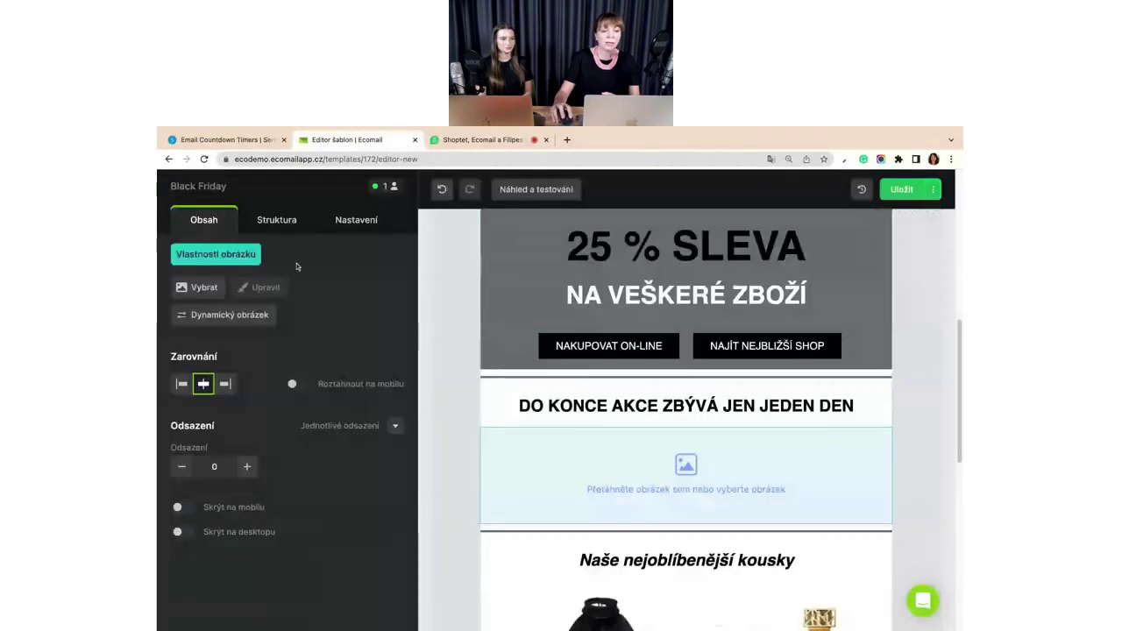
{"action": "left_click", "coordinate": [228, 317]}
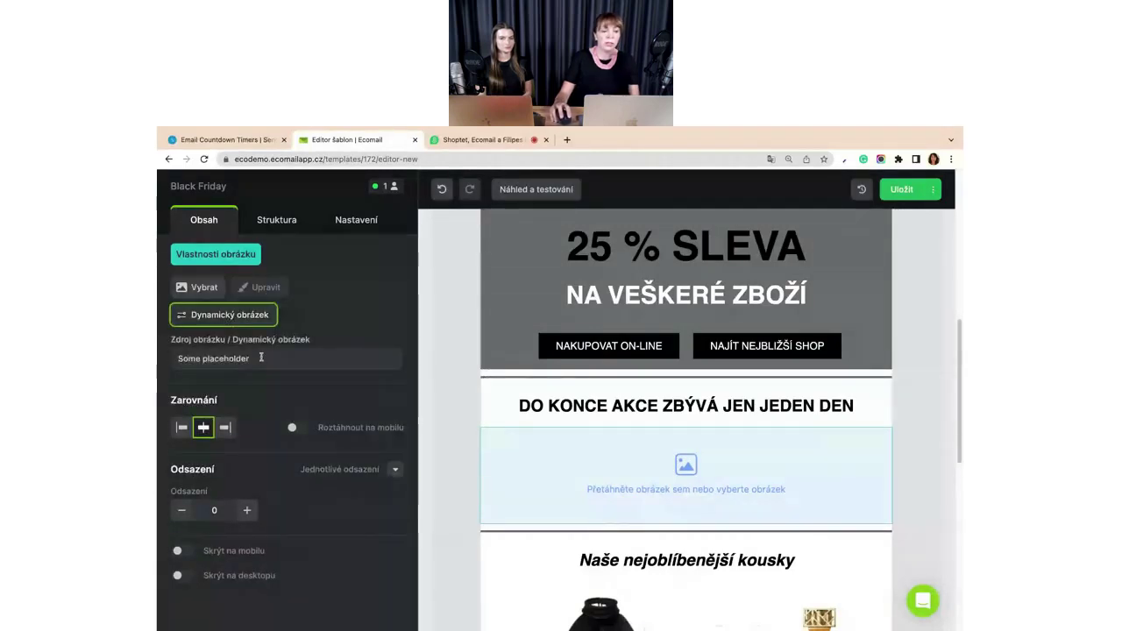
{"action": "left_click", "coordinate": [260, 358]}
{"action": "type", "text": "https://gen.sendtric.com/countdown/ejgg7qbzo3"}
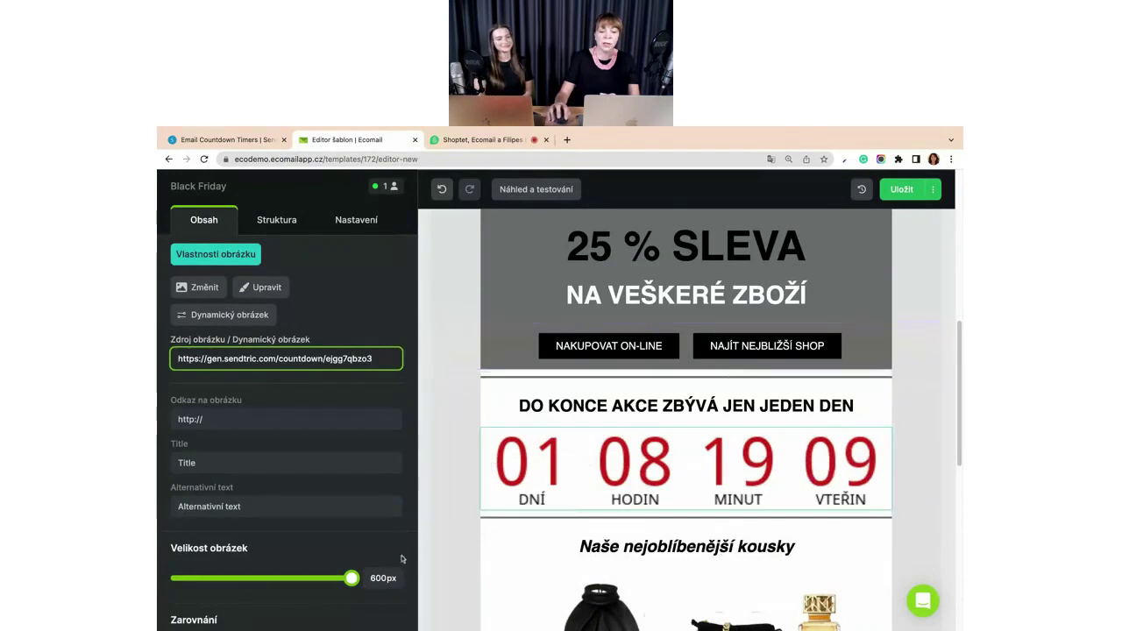
- Reduce the countdown image's size to 404 px, then save and close the Black Friday template
{"action": "left_click", "coordinate": [352, 578]}
{"action": "key", "text": "Left"}
{"action": "key", "text": "Left"}
{"action": "key", "text": "Left"}
{"action": "key", "text": "Left"}
{"action": "key", "text": "Left"}
{"action": "key", "text": "Left"}
{"action": "key", "text": "Left"}
{"action": "key", "text": "Left"}
{"action": "key", "text": "Left"}
{"action": "key", "text": "Left"}
{"action": "key", "text": "Left"}
{"action": "key", "text": "Left"}
{"action": "key", "text": "Left"}
{"action": "key", "text": "Left"}
{"action": "key", "text": "Left"}
{"action": "key", "text": "Left"}
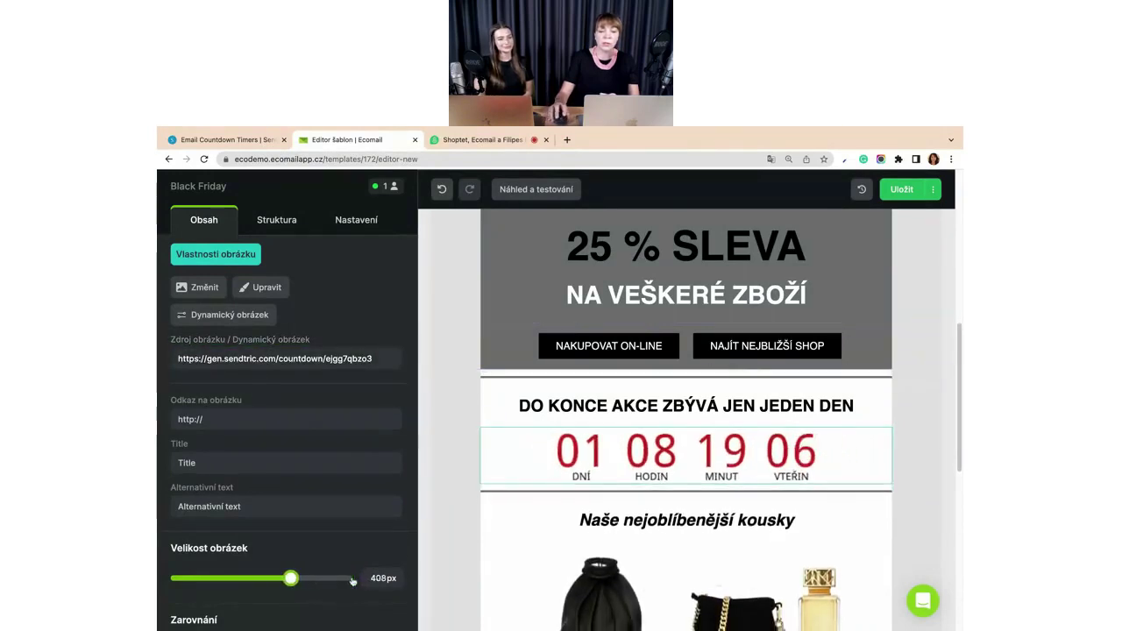
{"action": "key", "text": "Left"}
{"action": "key", "text": "Left"}
{"action": "key", "text": "Left"}
{"action": "key", "text": "Left"}
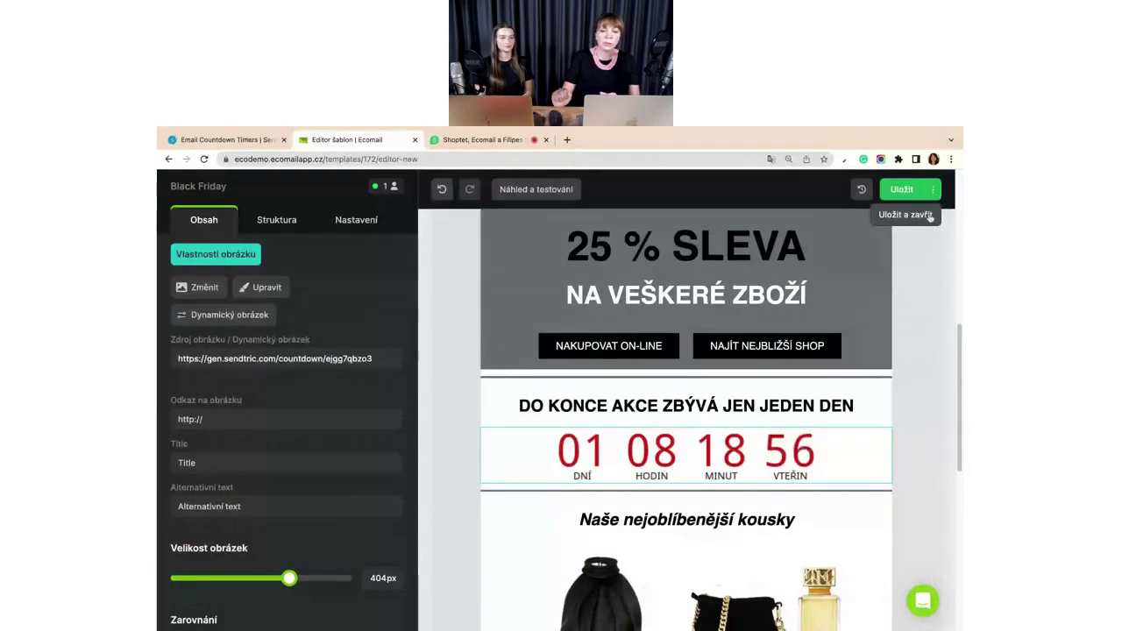
{"action": "left_click", "coordinate": [931, 219]}
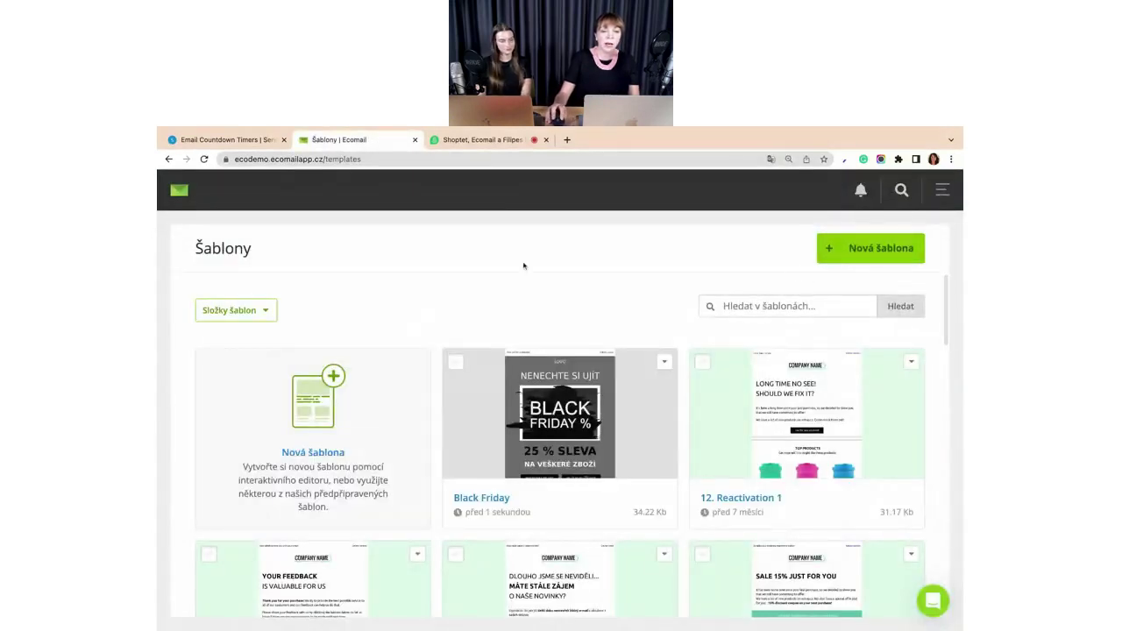
- In the Black Friday (všechny kontakty) e-mail campaign, set the recipients to the VIP zákazníci segment of První seznam and continue to the settings
{"action": "left_click", "coordinate": [953, 192]}
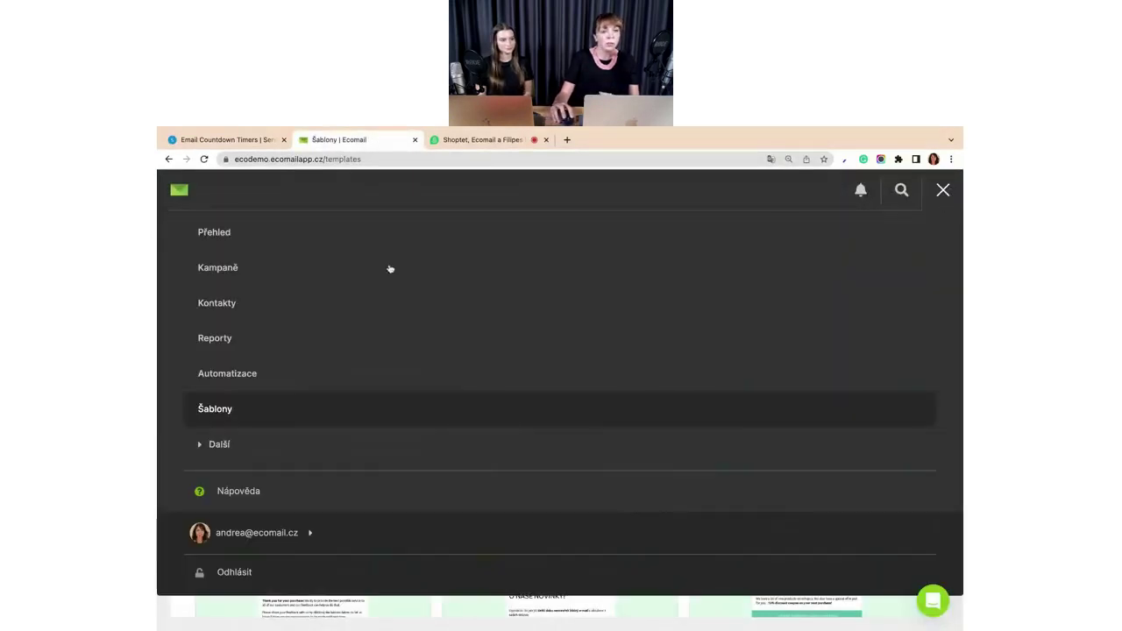
{"action": "left_click", "coordinate": [217, 267]}
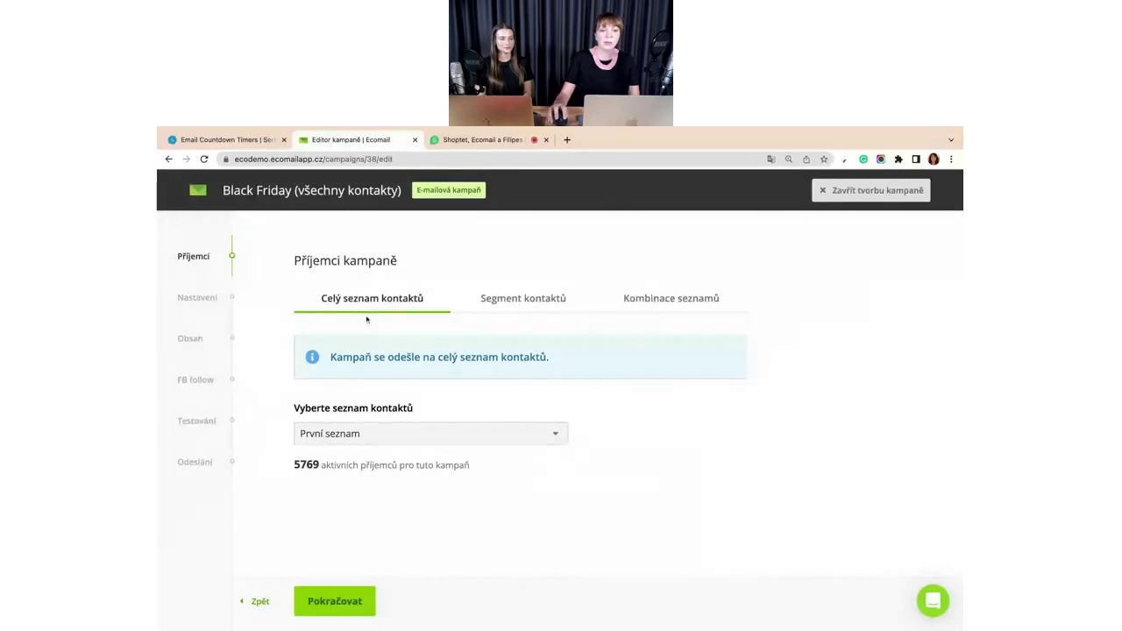
{"action": "left_click", "coordinate": [524, 300]}
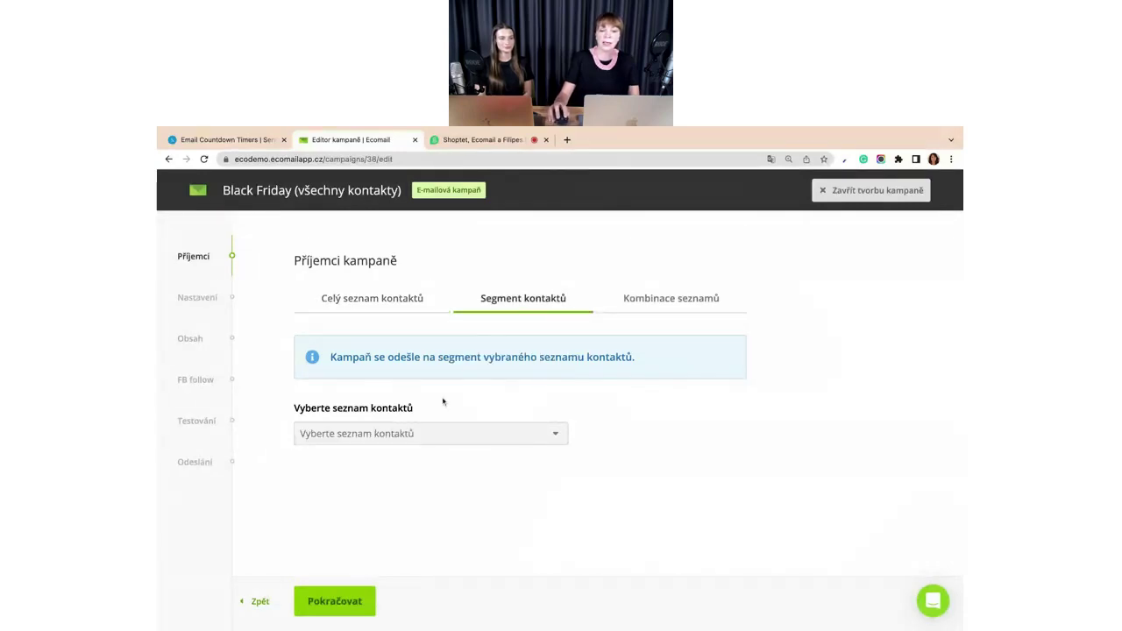
{"action": "left_click", "coordinate": [448, 437]}
{"action": "left_click", "coordinate": [453, 454]}
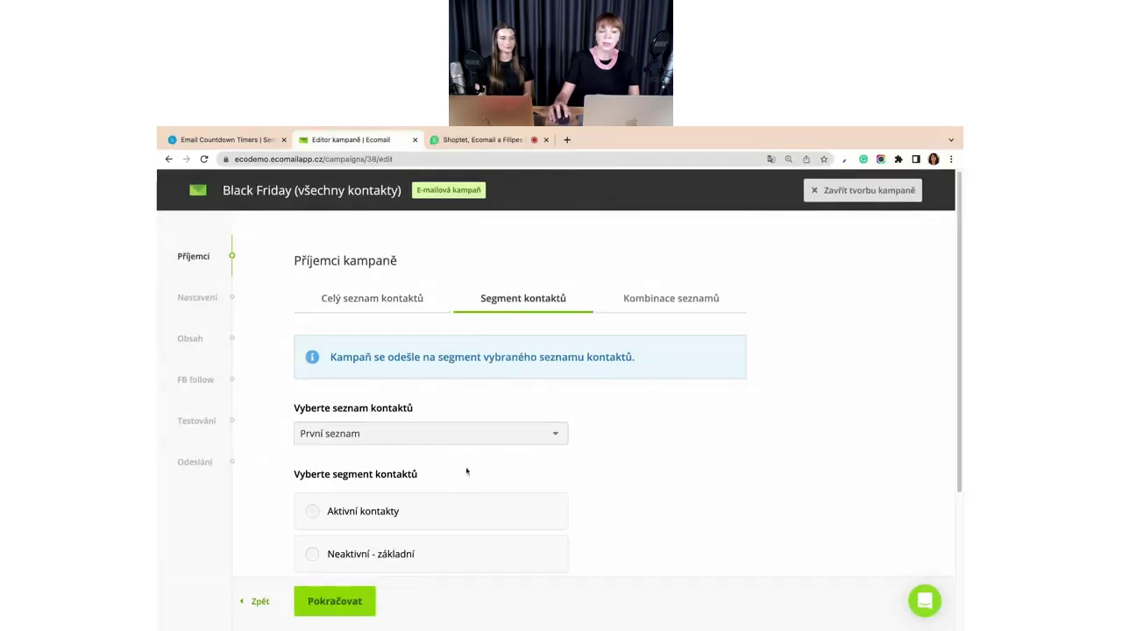
{"action": "scroll", "coordinate": [466, 471], "scroll_direction": "down", "scroll_amount": 4}
{"action": "left_click", "coordinate": [313, 532]}
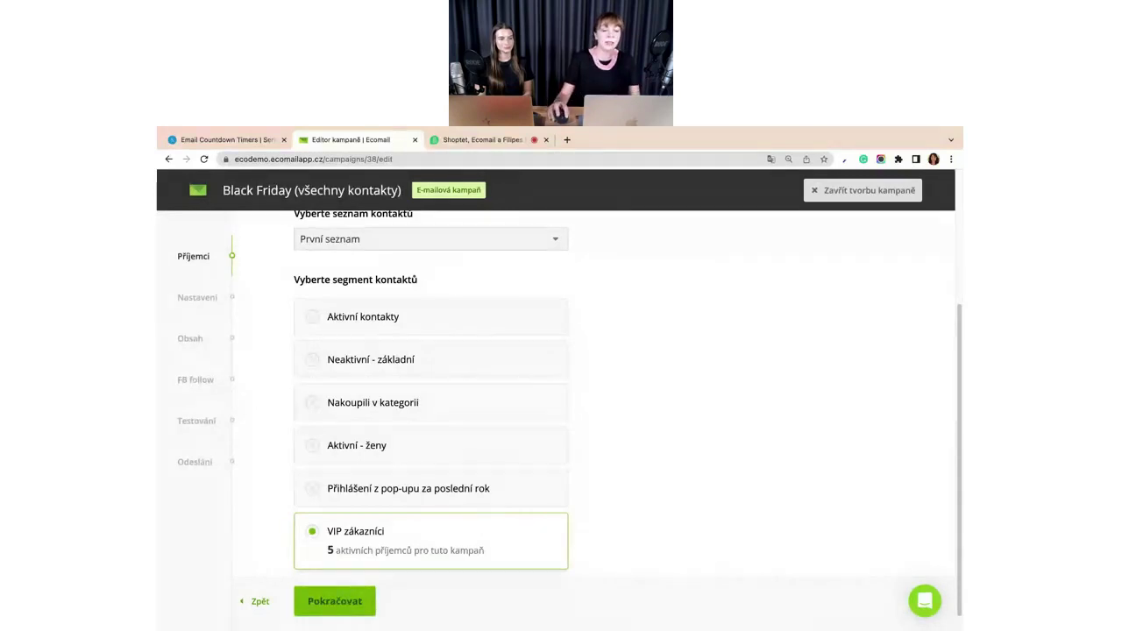
{"action": "left_click", "coordinate": [351, 601]}
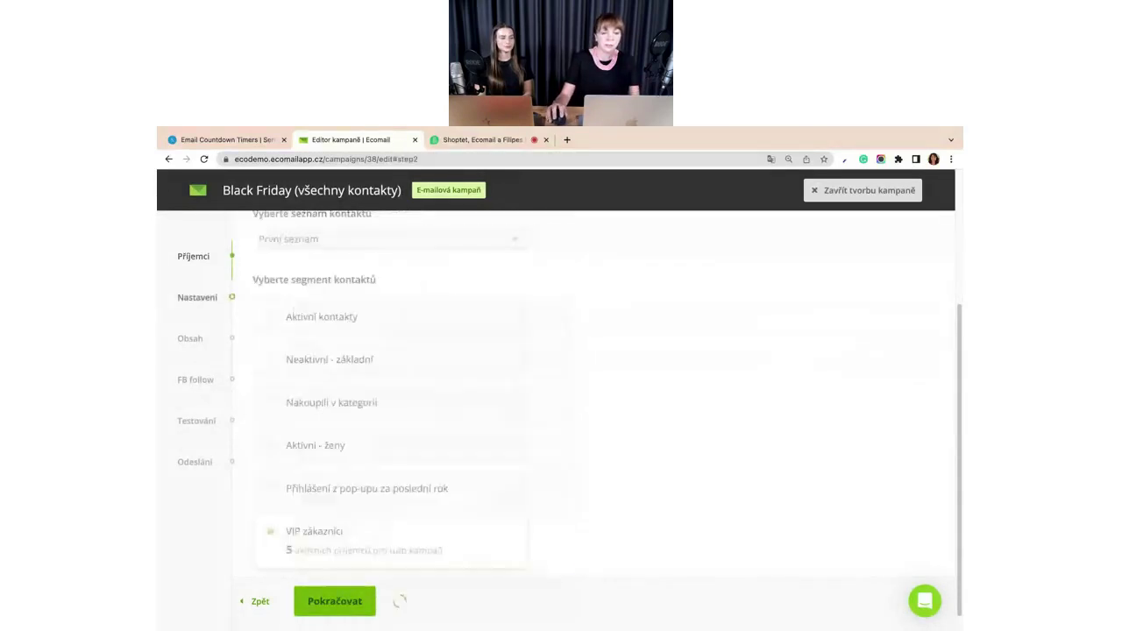
- Review the campaign's subject, sender and additional sending options, and proceed past the content to the Facebook follow-up stage
{"action": "scroll", "coordinate": [607, 353], "scroll_direction": "down", "scroll_amount": 1}
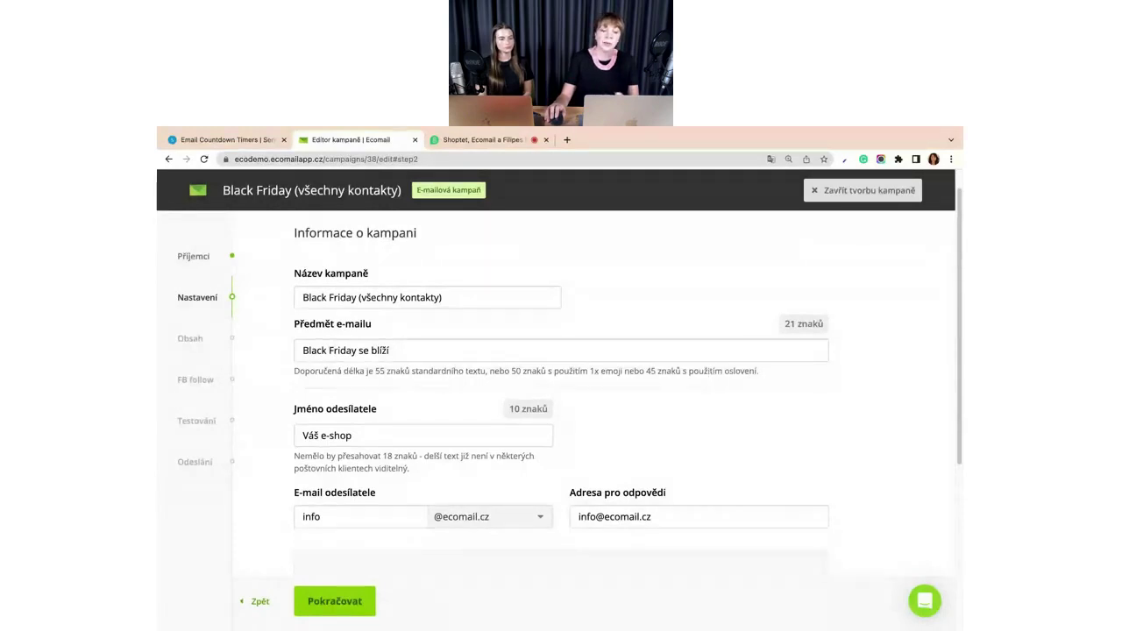
{"action": "scroll", "coordinate": [561, 394], "scroll_direction": "down", "scroll_amount": 1}
{"action": "scroll", "coordinate": [717, 379], "scroll_direction": "down", "scroll_amount": 2}
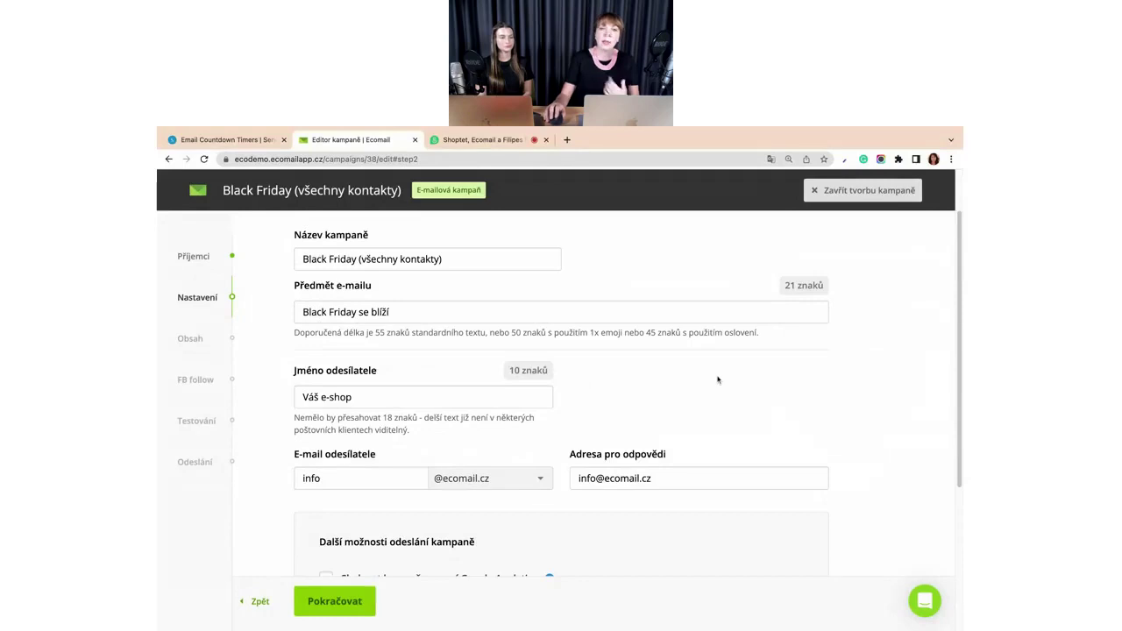
{"action": "scroll", "coordinate": [719, 380], "scroll_direction": "down", "scroll_amount": 5}
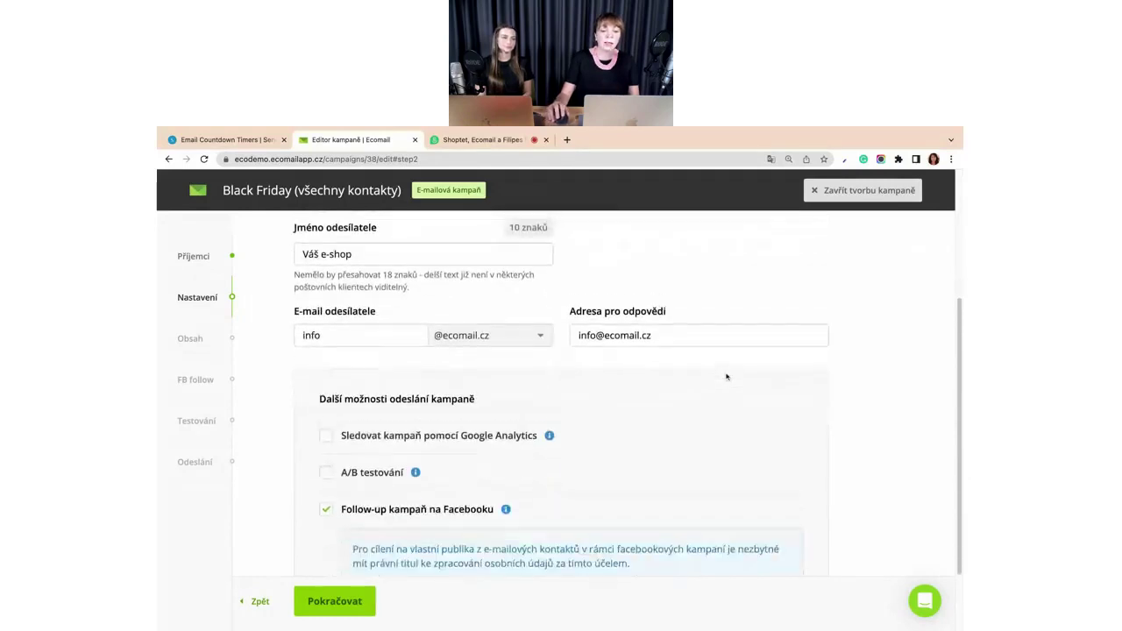
{"action": "scroll", "coordinate": [726, 377], "scroll_direction": "down", "scroll_amount": 3}
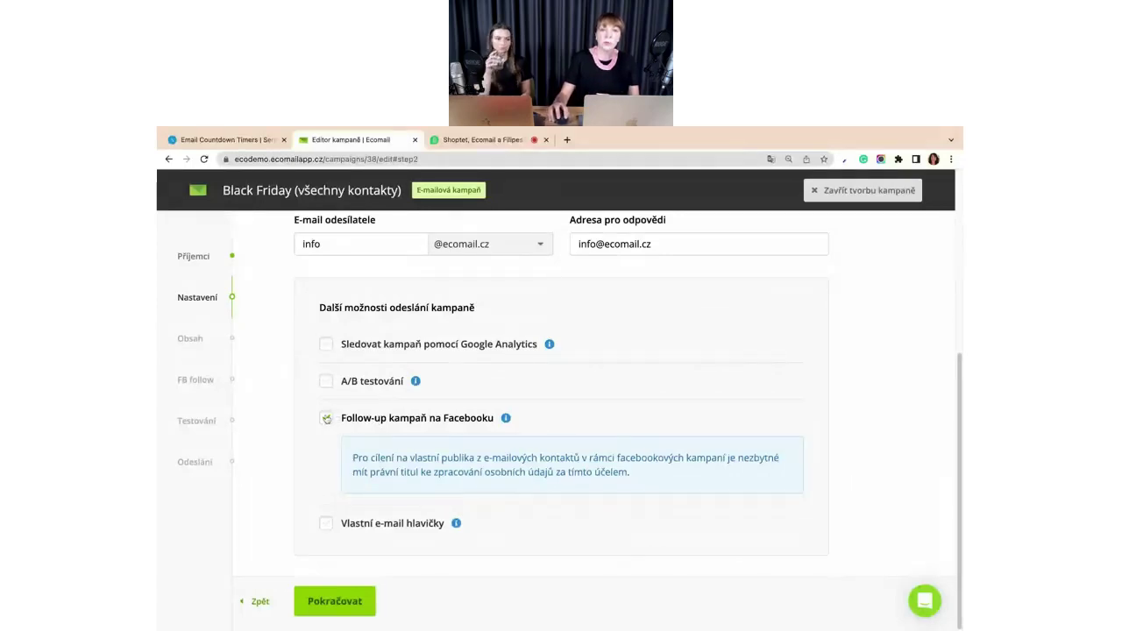
{"action": "left_click", "coordinate": [347, 605]}
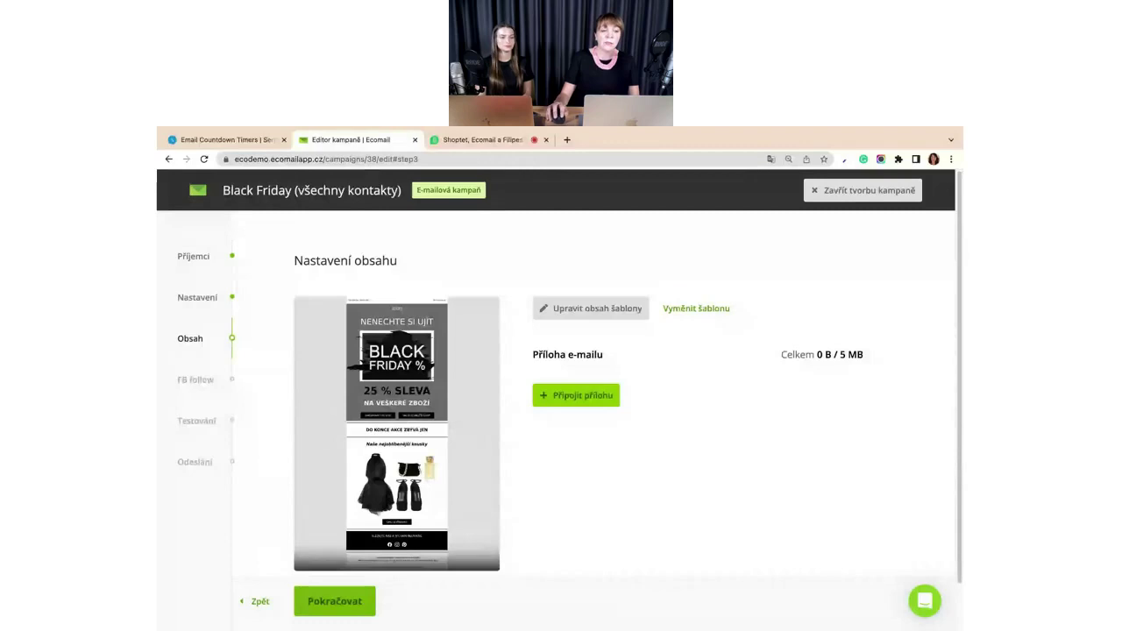
{"action": "left_click", "coordinate": [334, 600]}
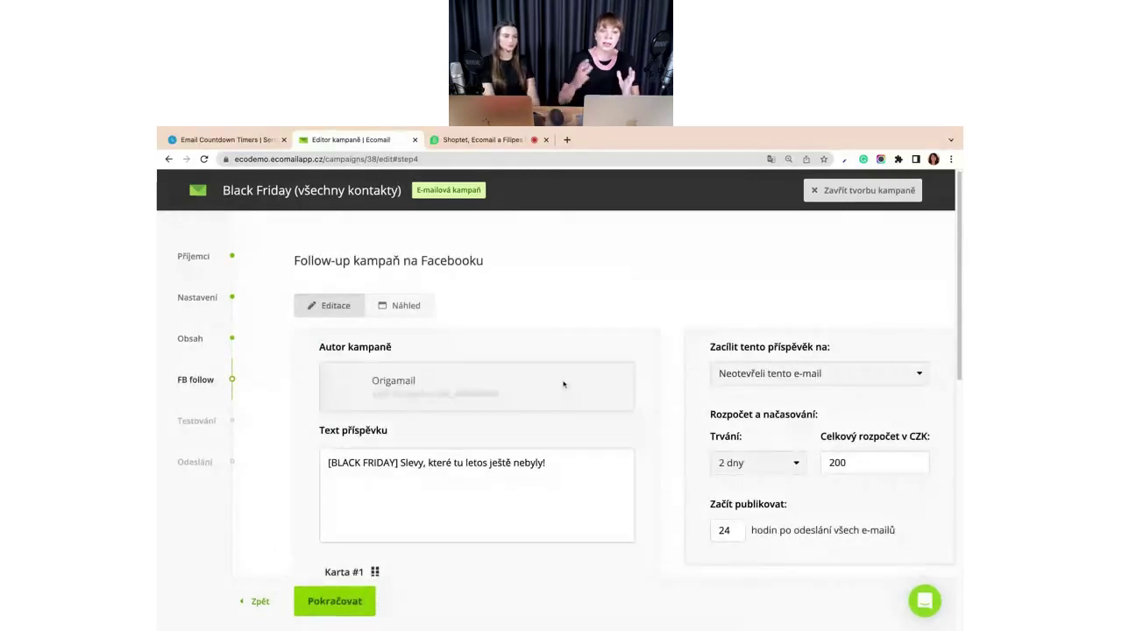
- Examine the Facebook follow-up's author, post text, card, link, targeting and budget, and close the campaign editor
{"action": "left_click", "coordinate": [565, 384]}
{"action": "left_click", "coordinate": [618, 306]}
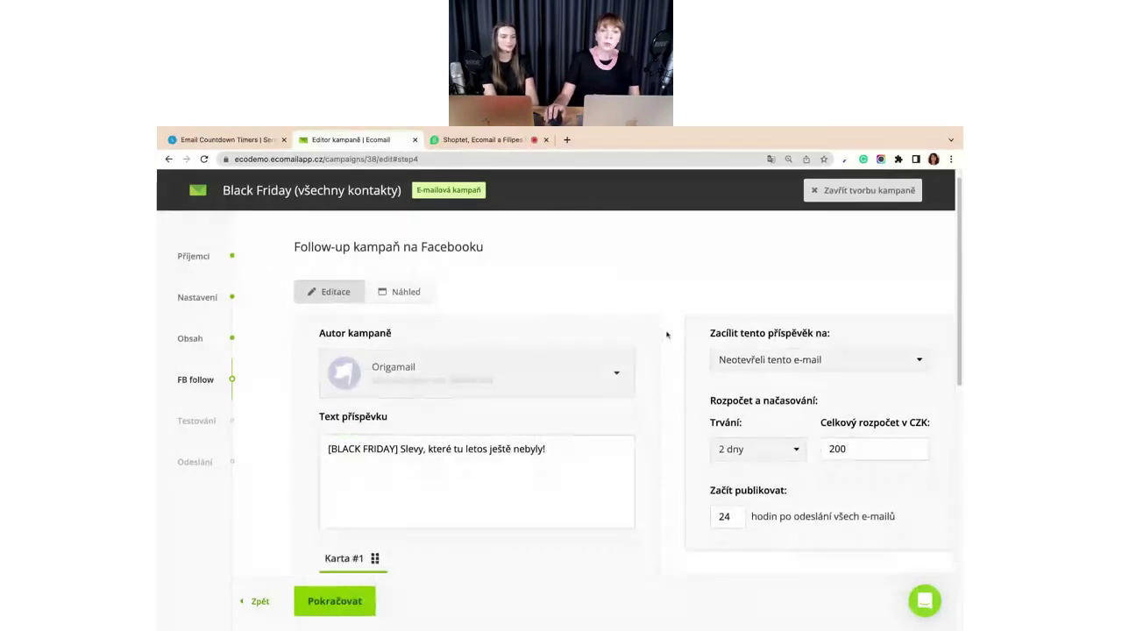
{"action": "scroll", "coordinate": [666, 334], "scroll_direction": "down", "scroll_amount": 1}
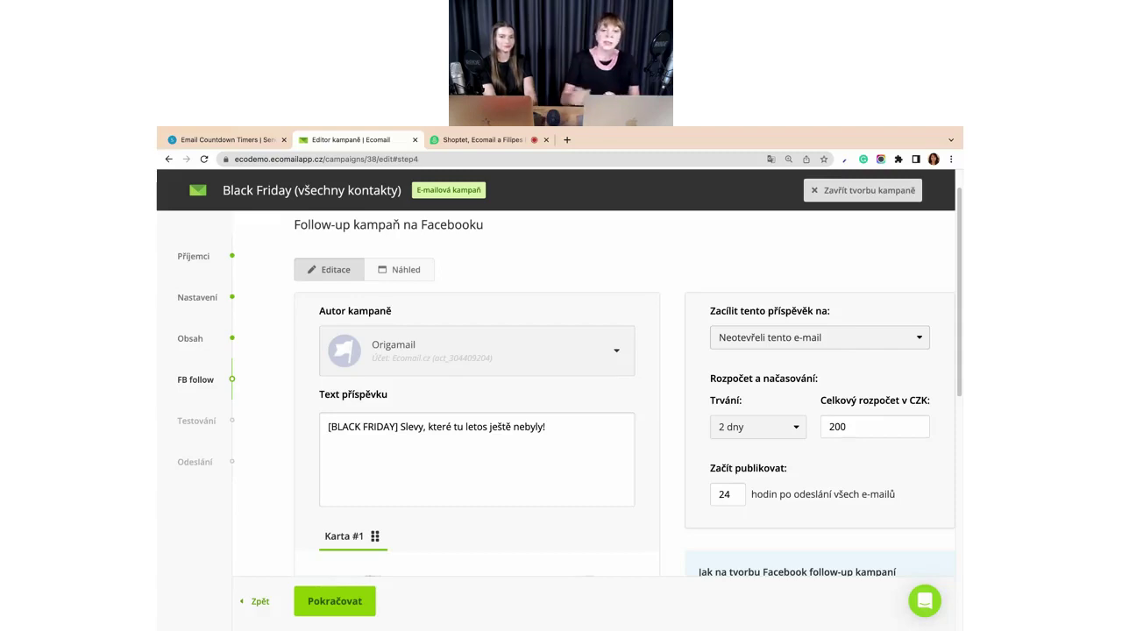
{"action": "left_click", "coordinate": [618, 345]}
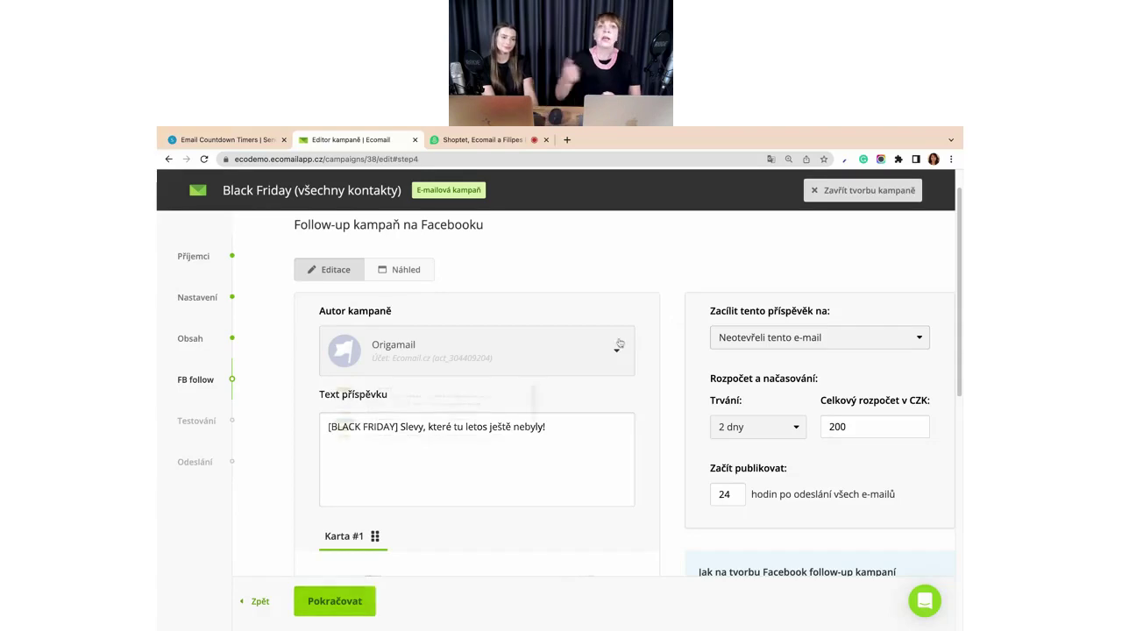
{"action": "left_click", "coordinate": [618, 345]}
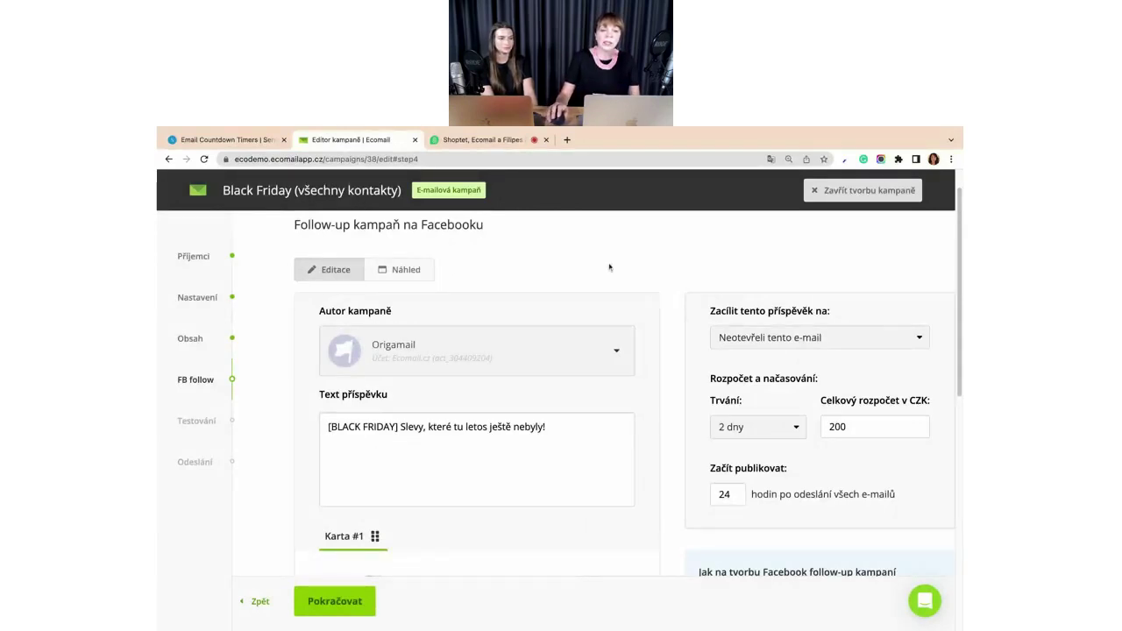
{"action": "scroll", "coordinate": [526, 280], "scroll_direction": "down", "scroll_amount": 1}
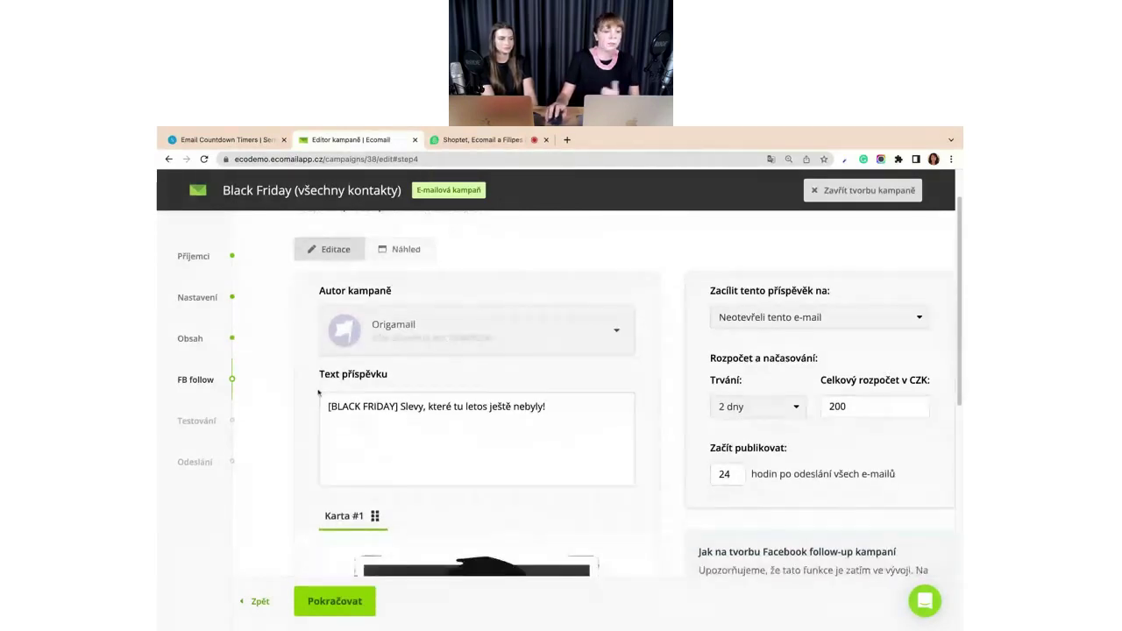
{"action": "left_click", "coordinate": [579, 338]}
{"action": "left_click", "coordinate": [686, 270]}
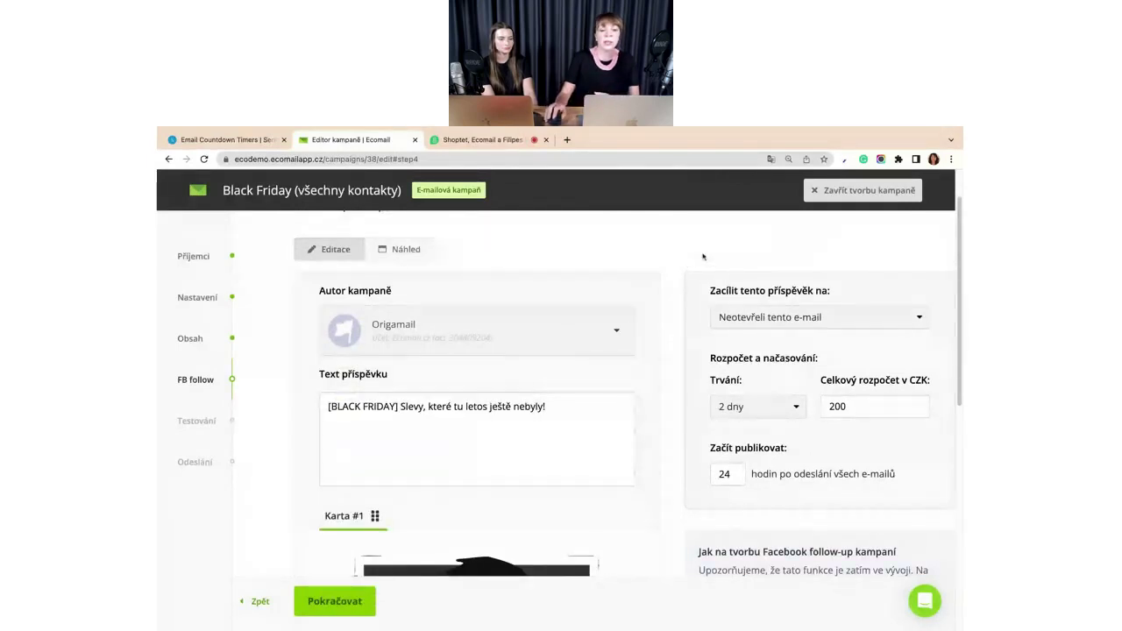
{"action": "scroll", "coordinate": [538, 299], "scroll_direction": "down", "scroll_amount": 3}
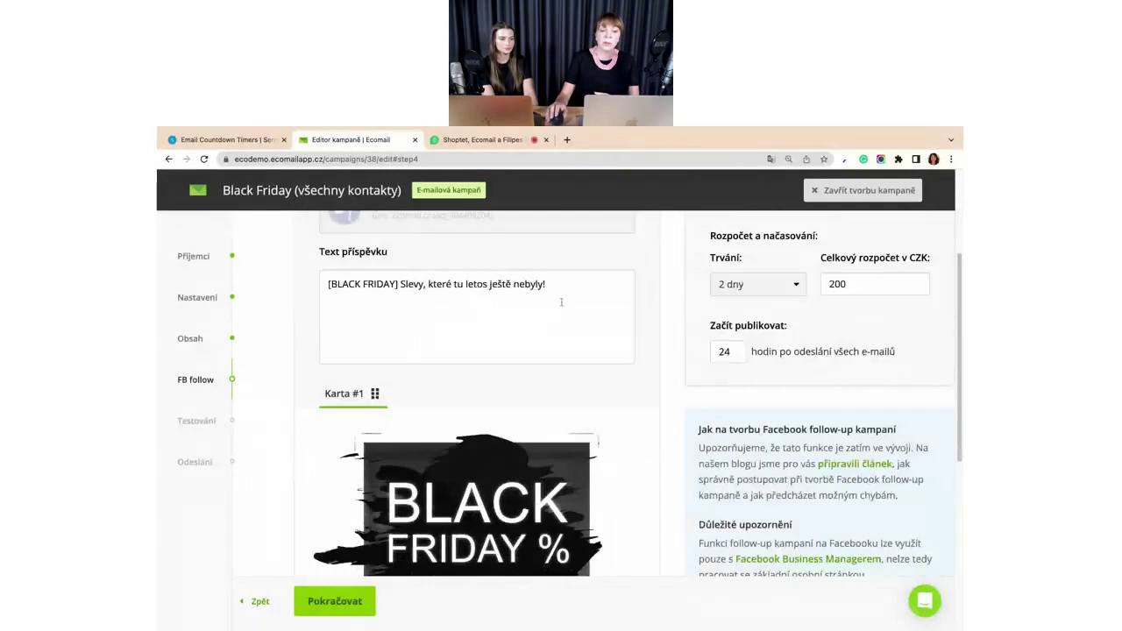
{"action": "scroll", "coordinate": [535, 333], "scroll_direction": "down", "scroll_amount": 6}
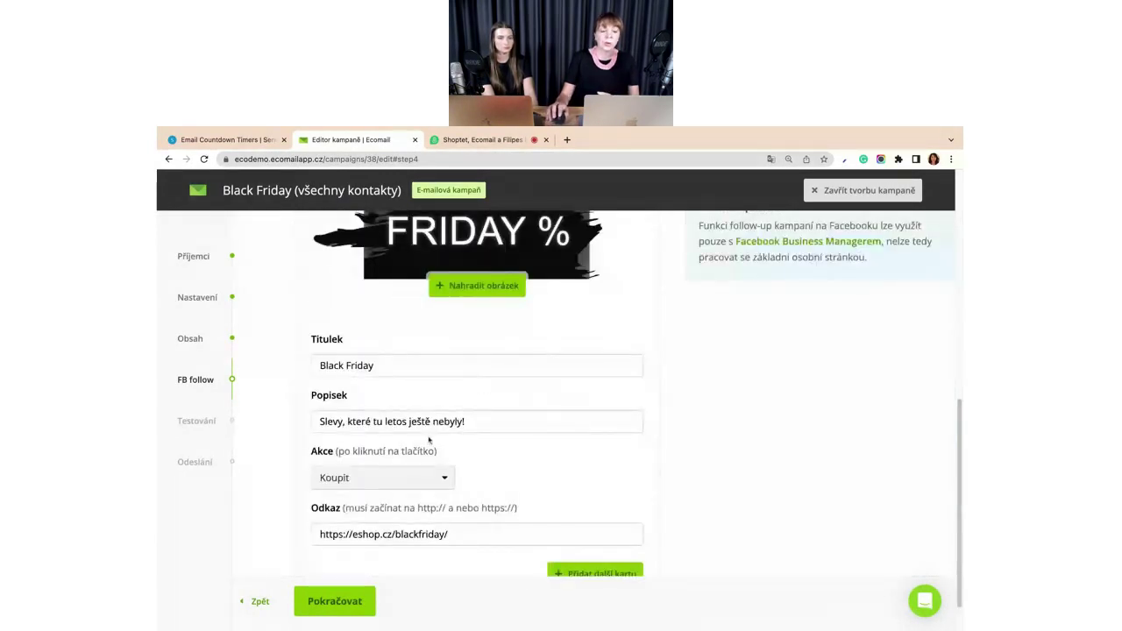
{"action": "scroll", "coordinate": [549, 441], "scroll_direction": "down", "scroll_amount": 1}
{"action": "scroll", "coordinate": [549, 441], "scroll_direction": "down", "scroll_amount": 1}
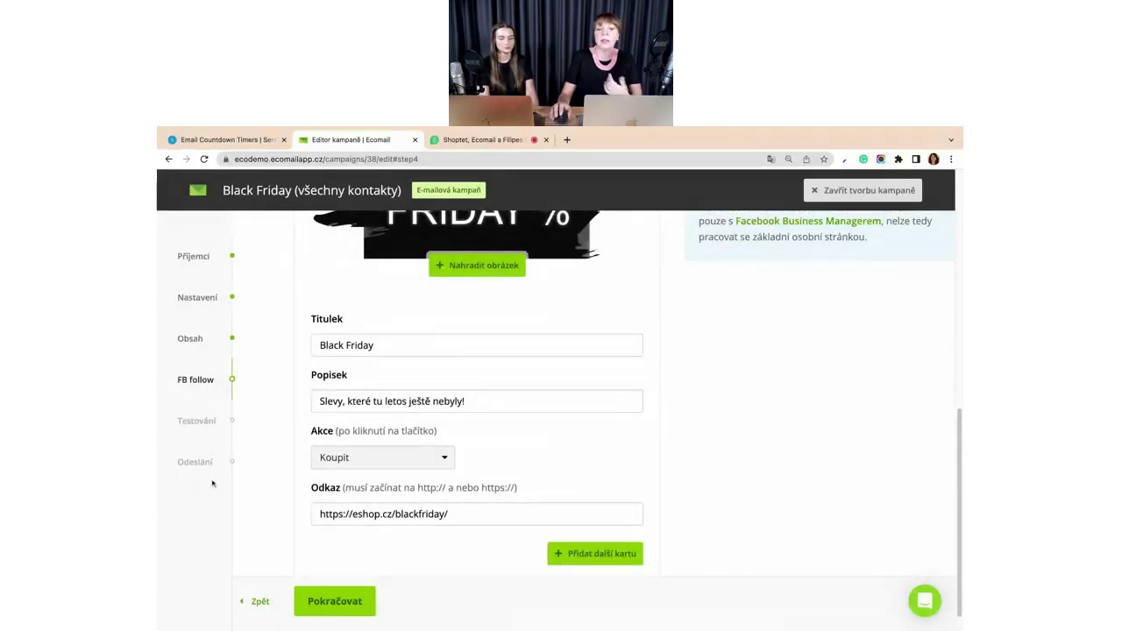
{"action": "scroll", "coordinate": [768, 419], "scroll_direction": "up", "scroll_amount": 5}
{"action": "scroll", "coordinate": [767, 419], "scroll_direction": "up", "scroll_amount": 5}
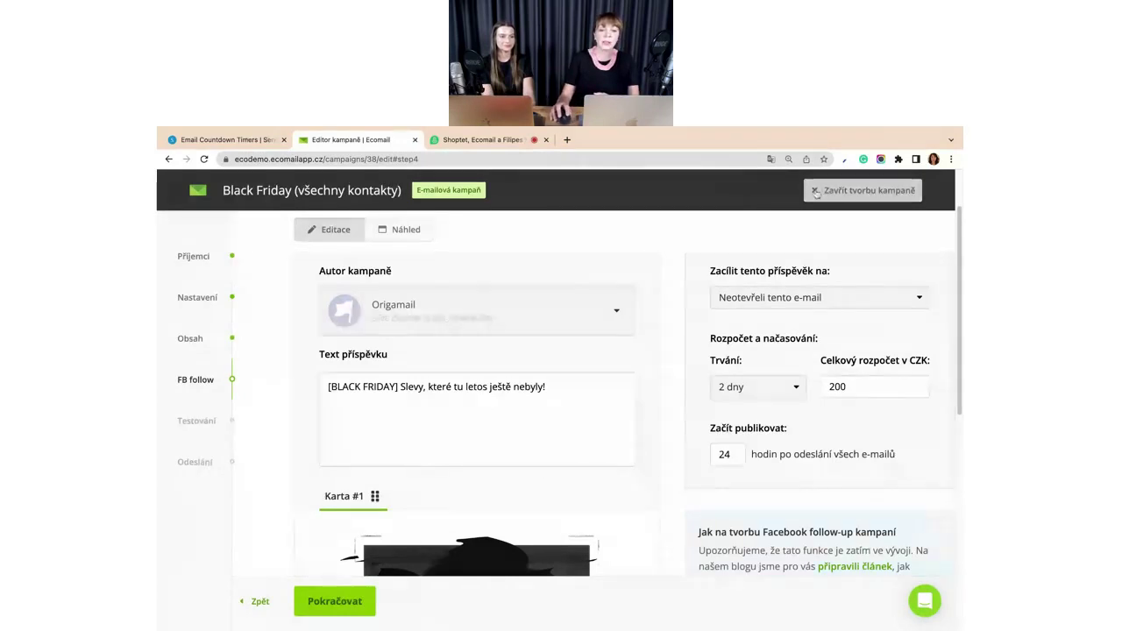
{"action": "left_click", "coordinate": [815, 191]}
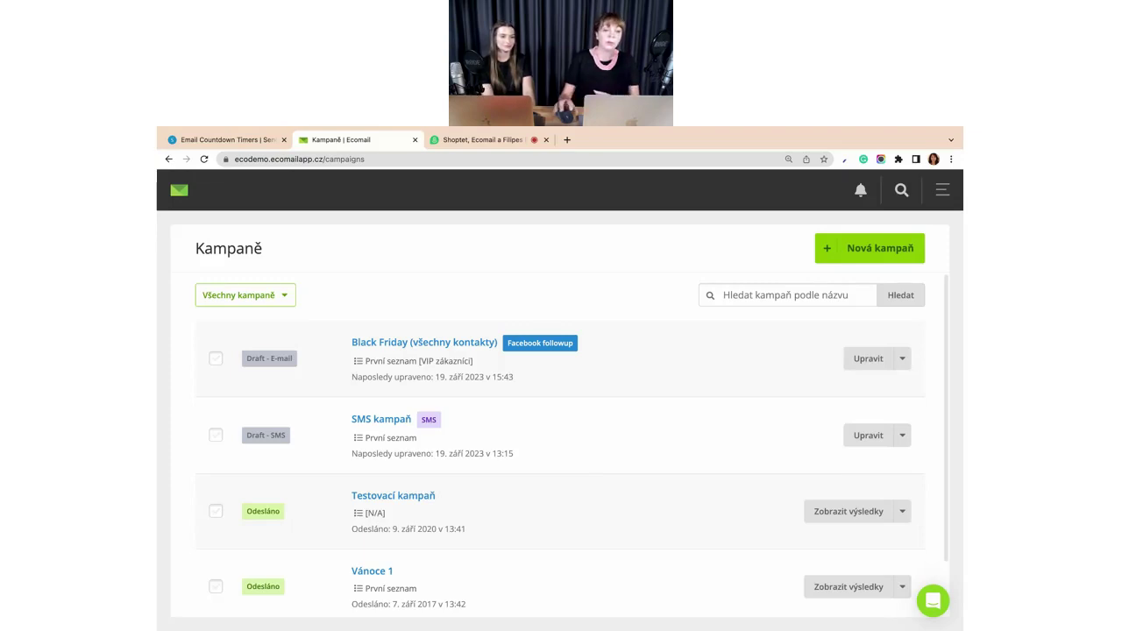
- Review the recipients and message content of the SMS kampaň draft, and close its editor
{"action": "left_click", "coordinate": [379, 422]}
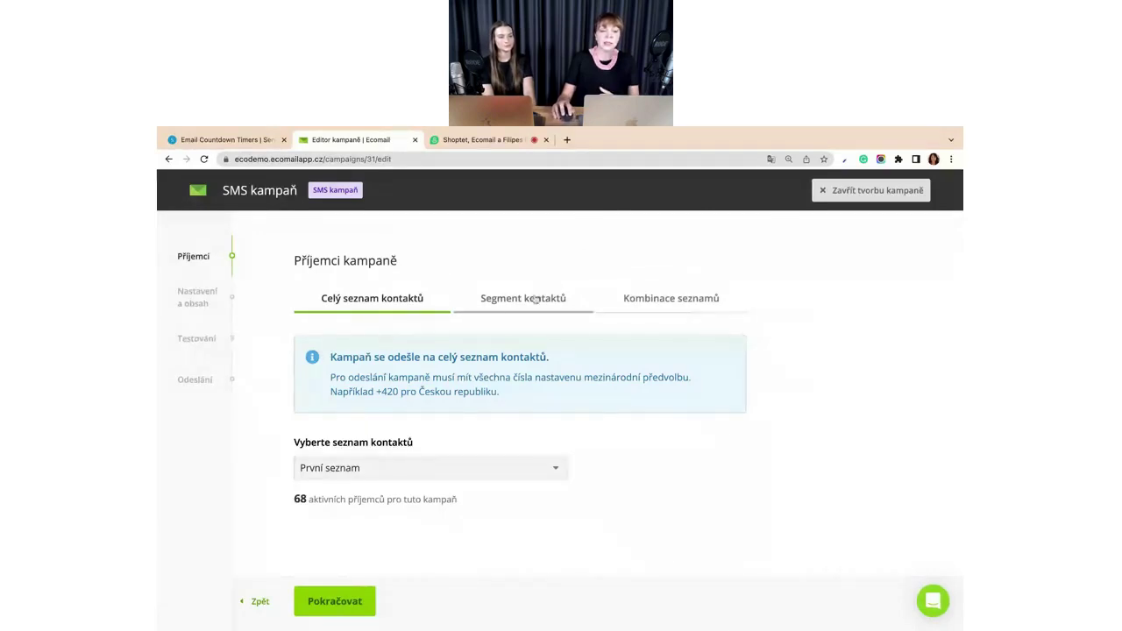
{"action": "left_click", "coordinate": [350, 603]}
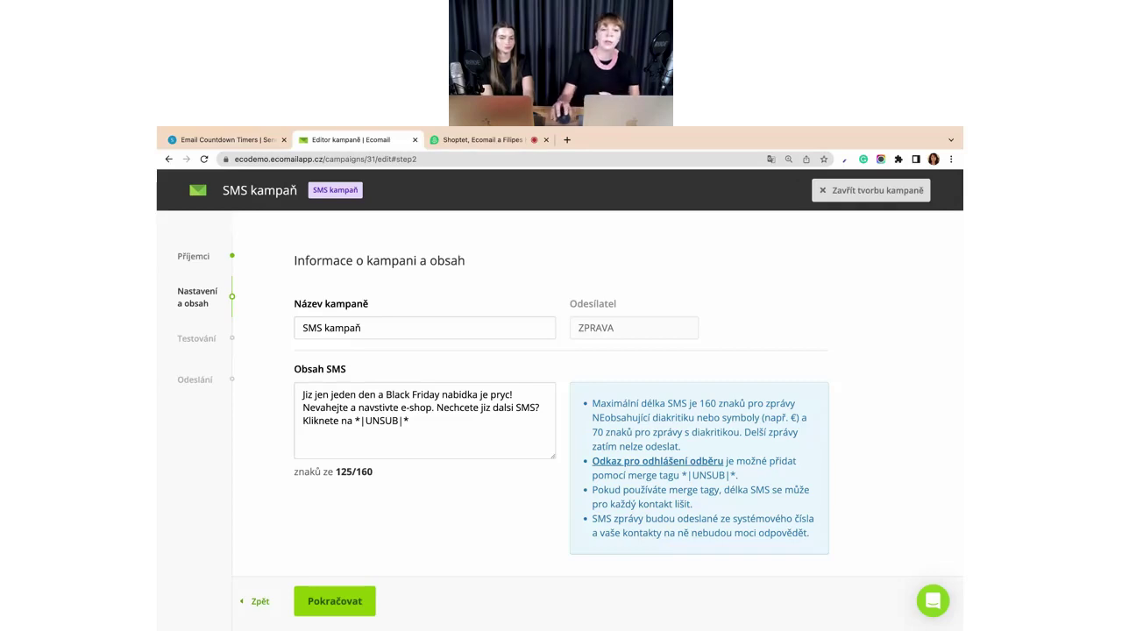
{"action": "left_click", "coordinate": [828, 193]}
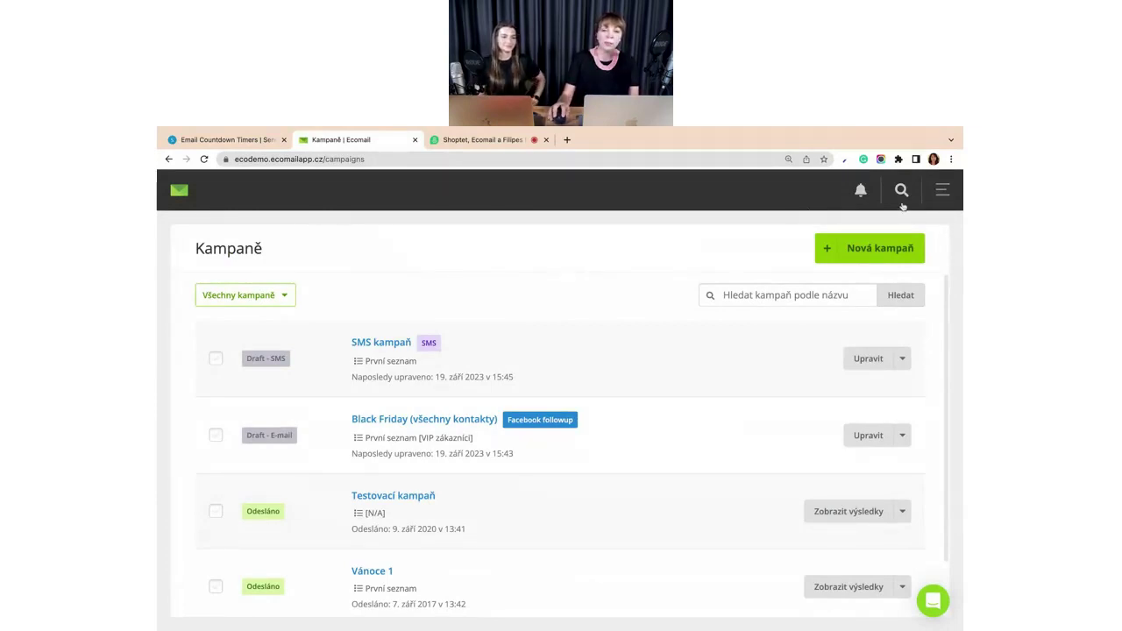
- Open the Sleva 100 Kč pop-up form of the První seznam contact list and show its form settings
{"action": "left_click", "coordinate": [942, 191]}
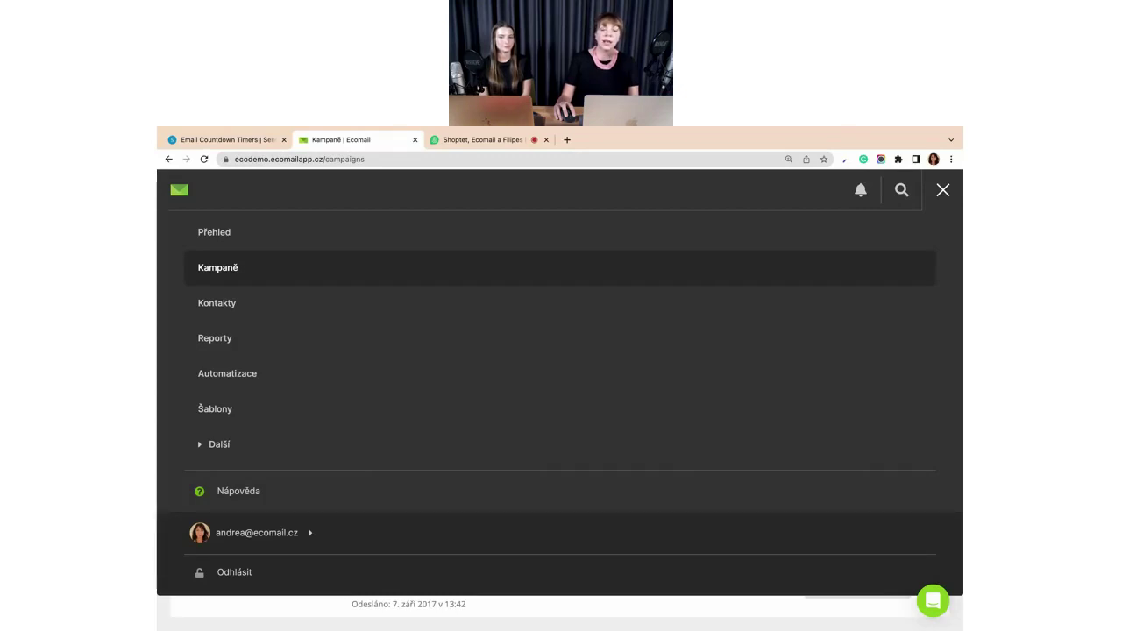
{"action": "left_click", "coordinate": [252, 308]}
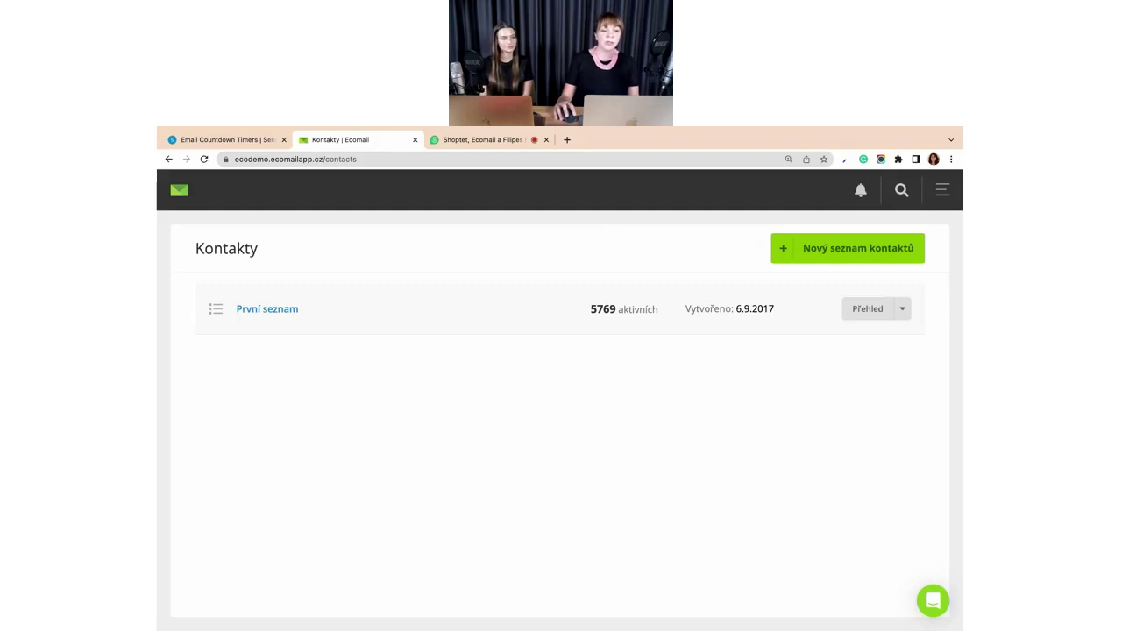
{"action": "left_click", "coordinate": [275, 309]}
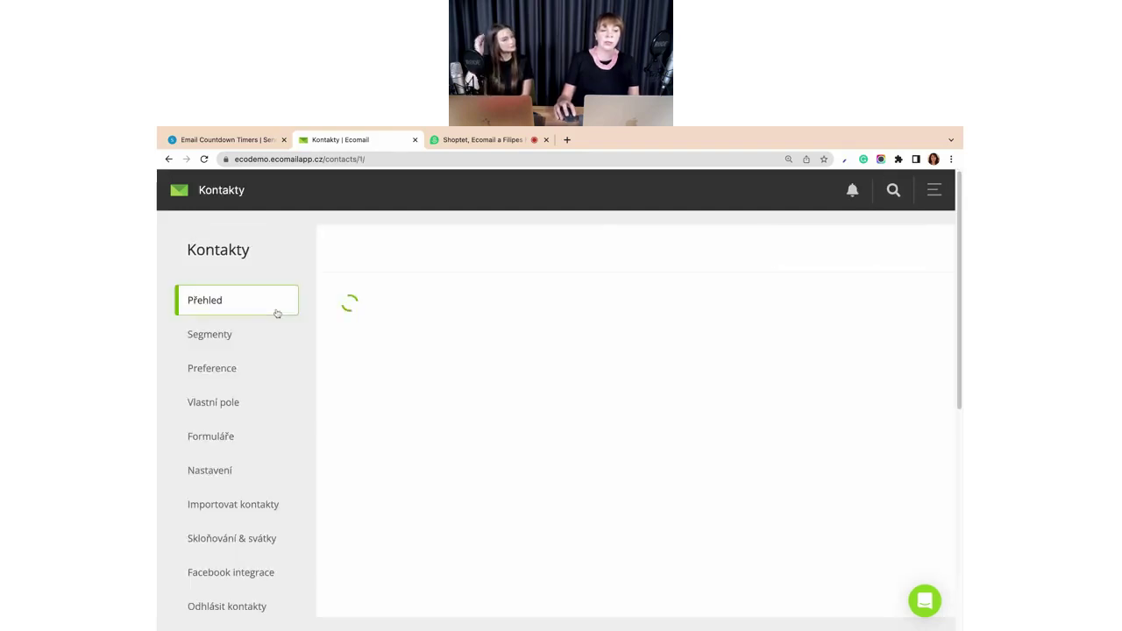
{"action": "left_click", "coordinate": [244, 434]}
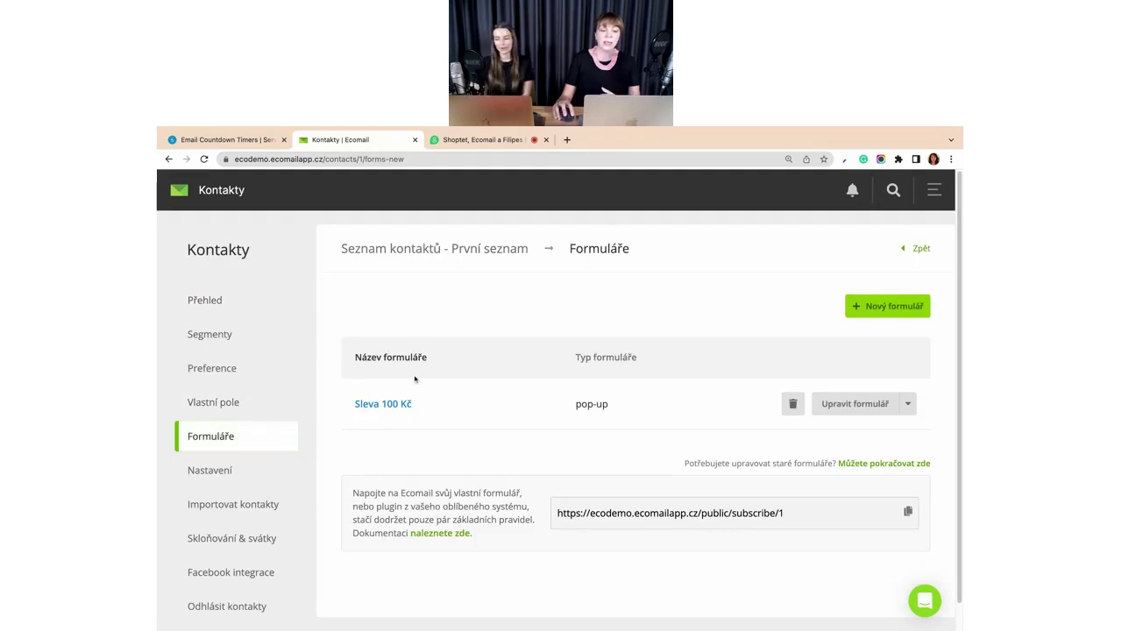
{"action": "left_click", "coordinate": [389, 408]}
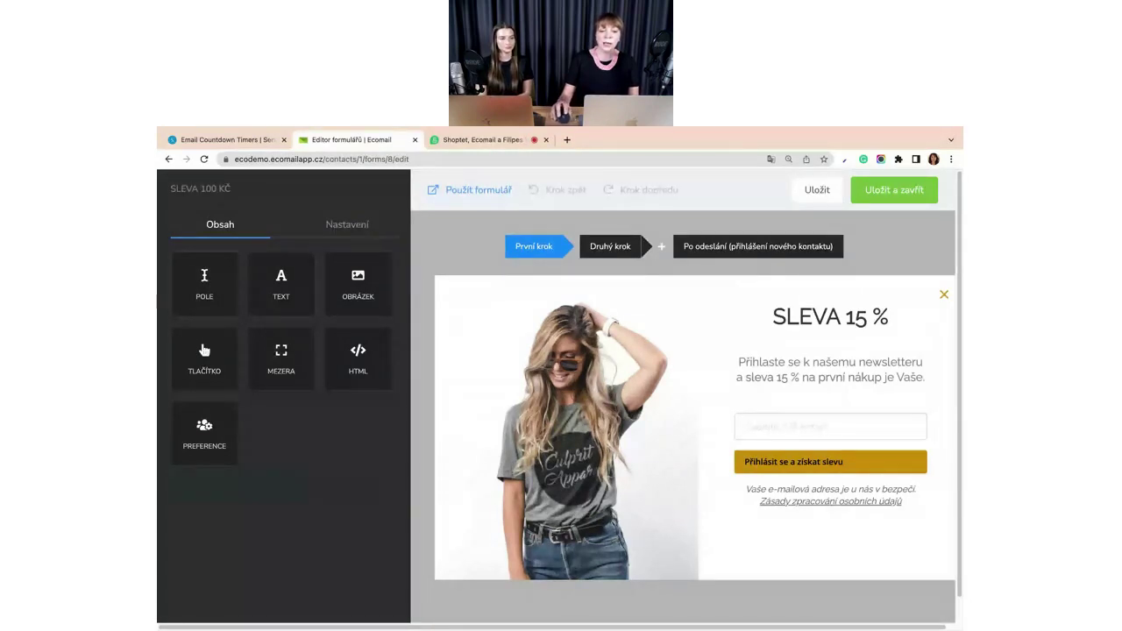
{"action": "left_click", "coordinate": [358, 230]}
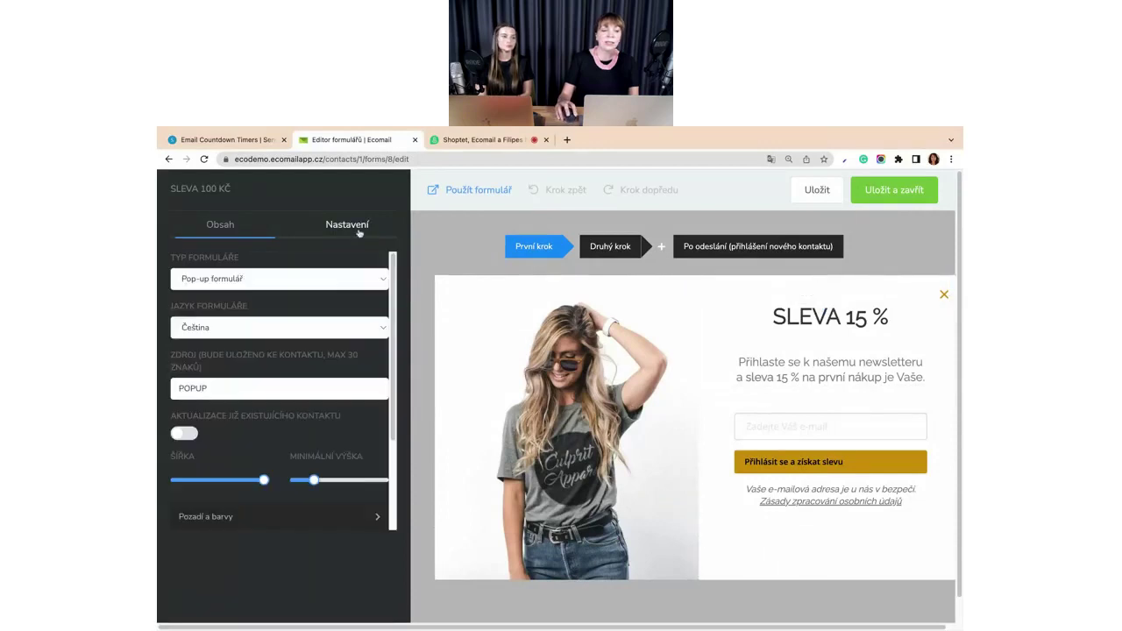
- Set the source saved with contacts from the Sleva 100 Kč pop-up form to POPUP15
{"action": "left_click_drag", "start_coordinate": [173, 352], "coordinate": [209, 371]}
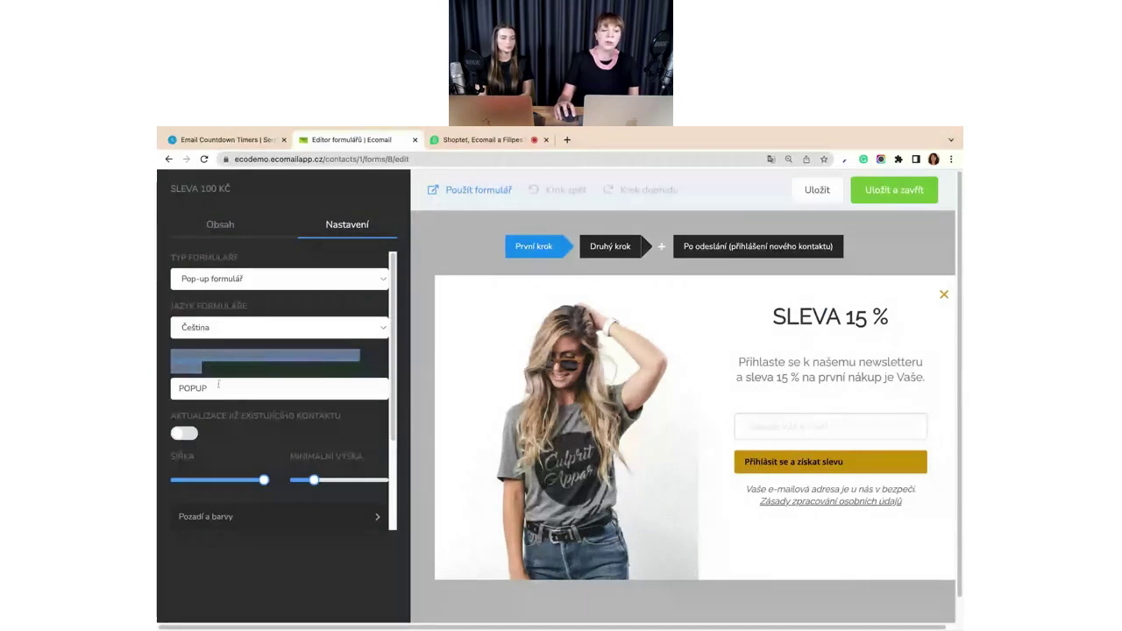
{"action": "left_click_drag", "start_coordinate": [210, 388], "coordinate": [166, 377]}
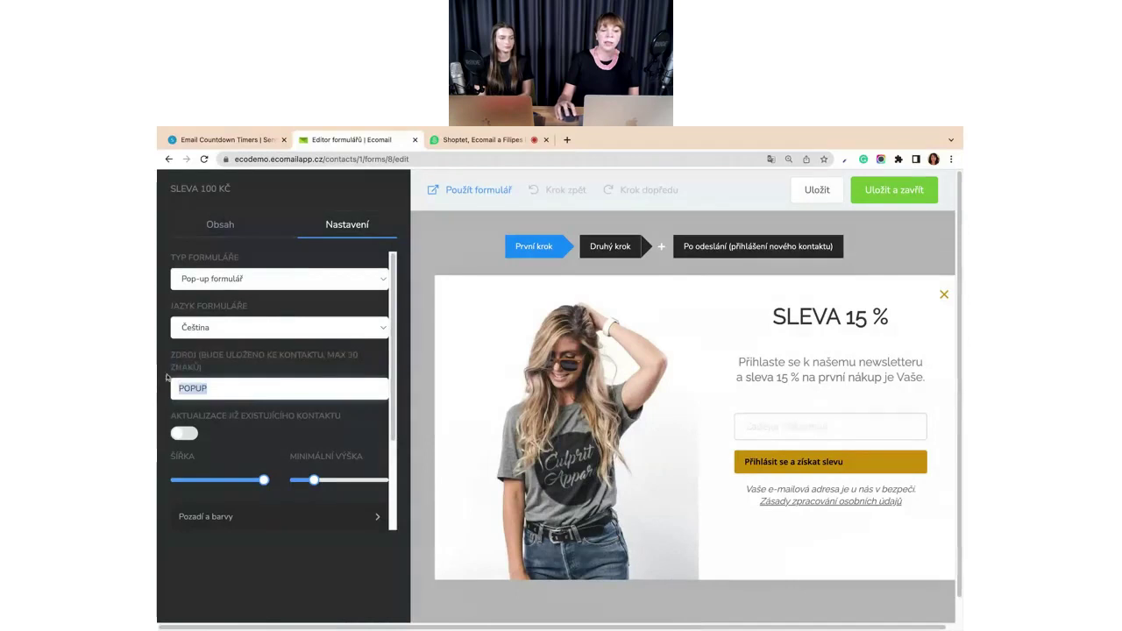
{"action": "left_click", "coordinate": [227, 391]}
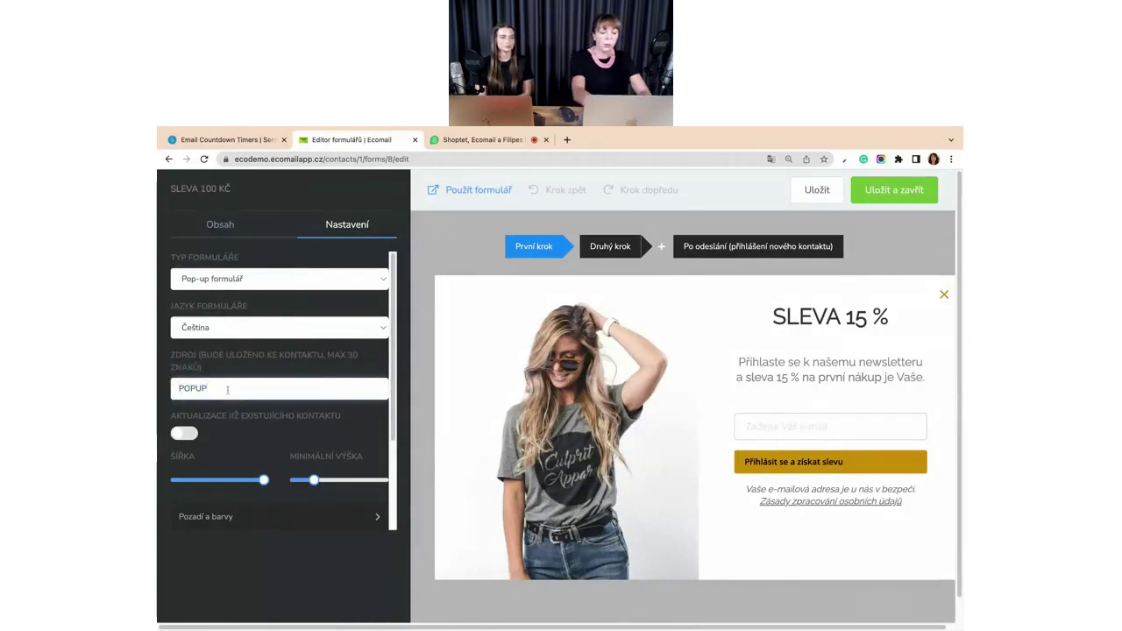
{"action": "type", "text": "15"}
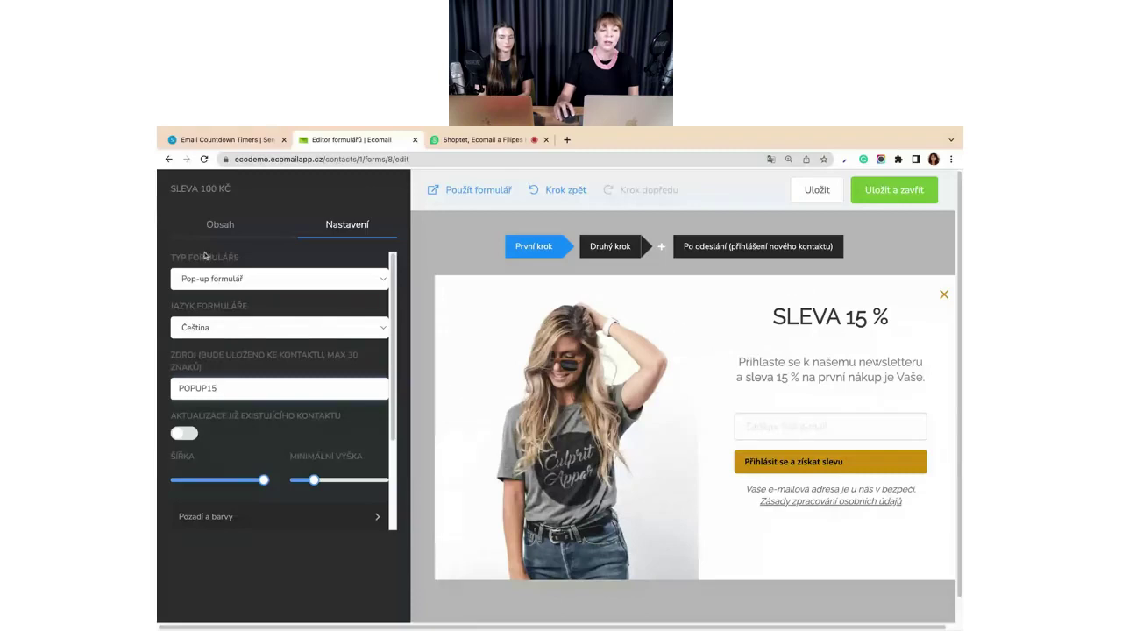
- View the form's content elements and its website embed code, and save and close the form
{"action": "left_click", "coordinate": [263, 224]}
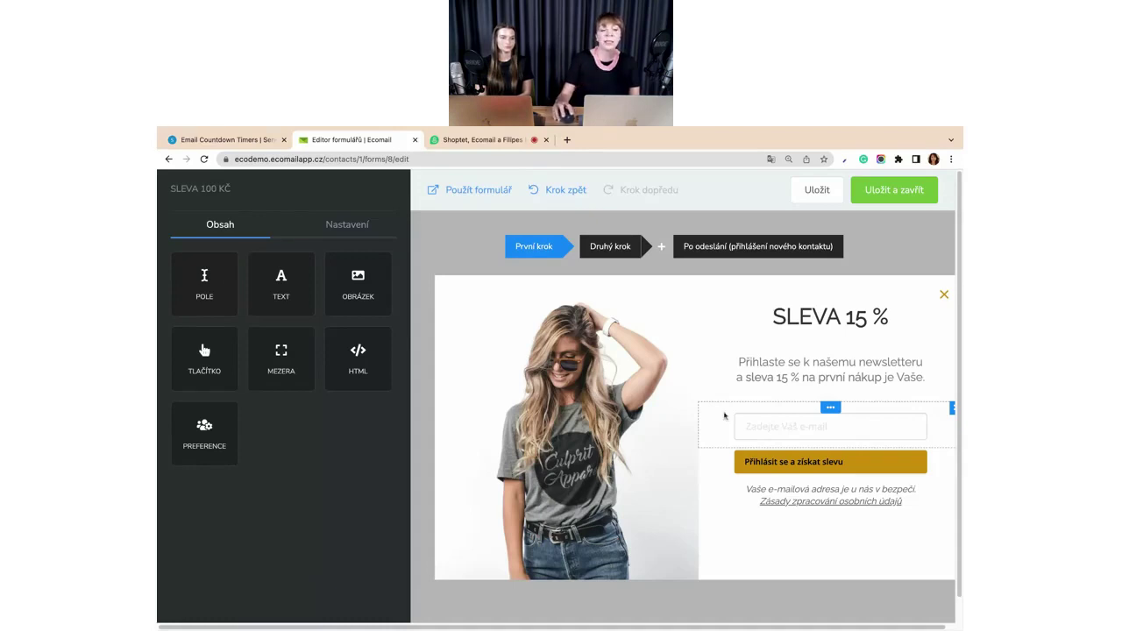
{"action": "left_click", "coordinate": [478, 190]}
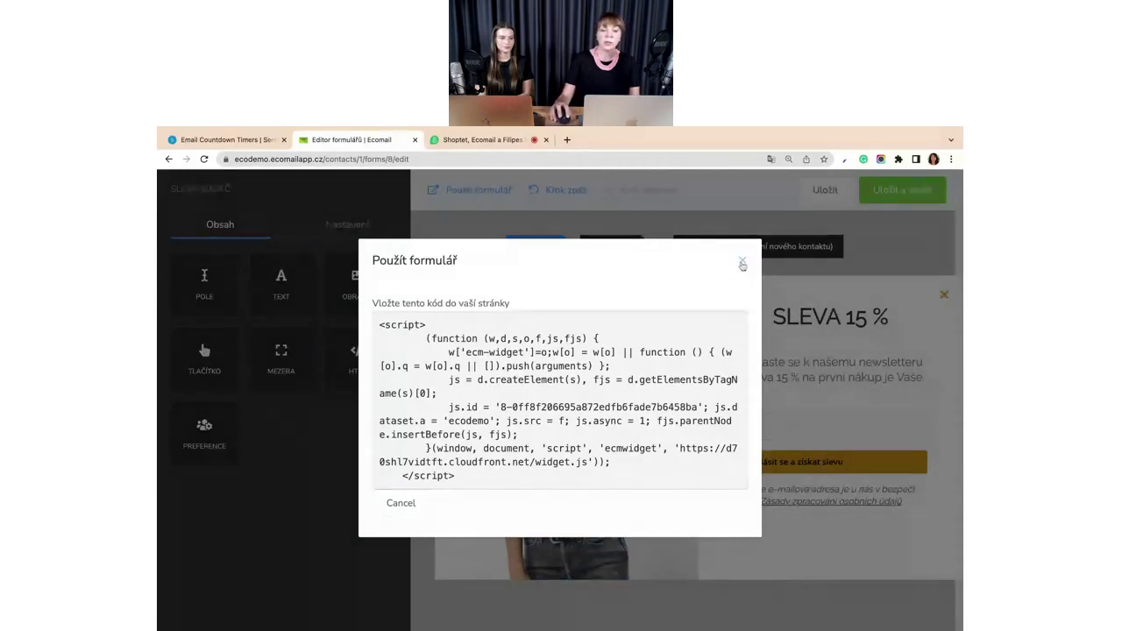
{"action": "key", "text": "Escape"}
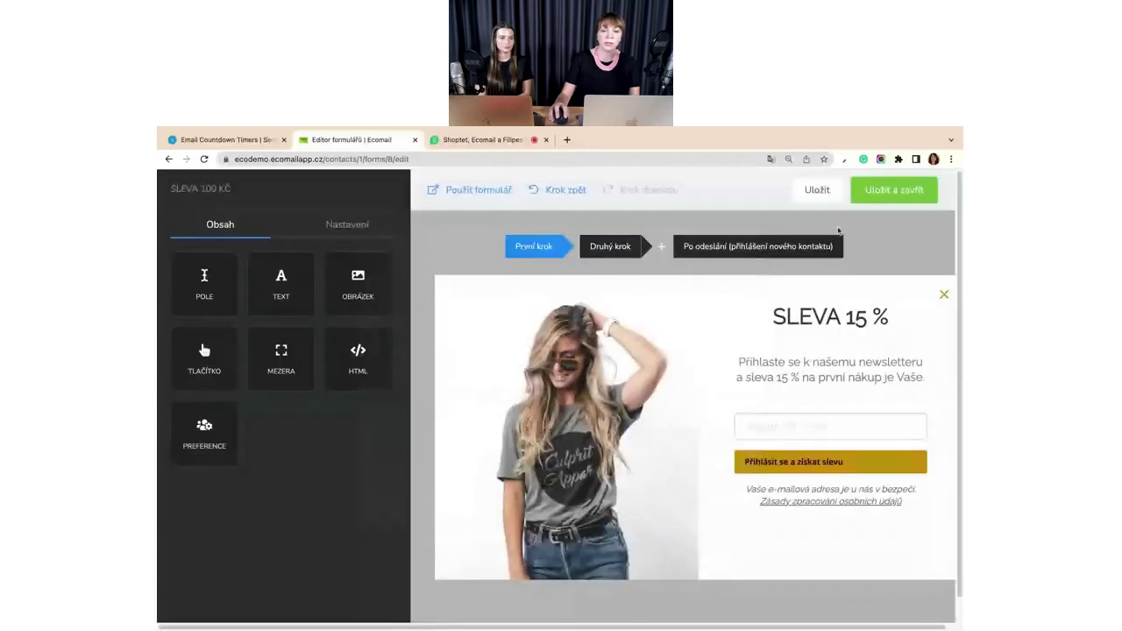
{"action": "left_click", "coordinate": [898, 189]}
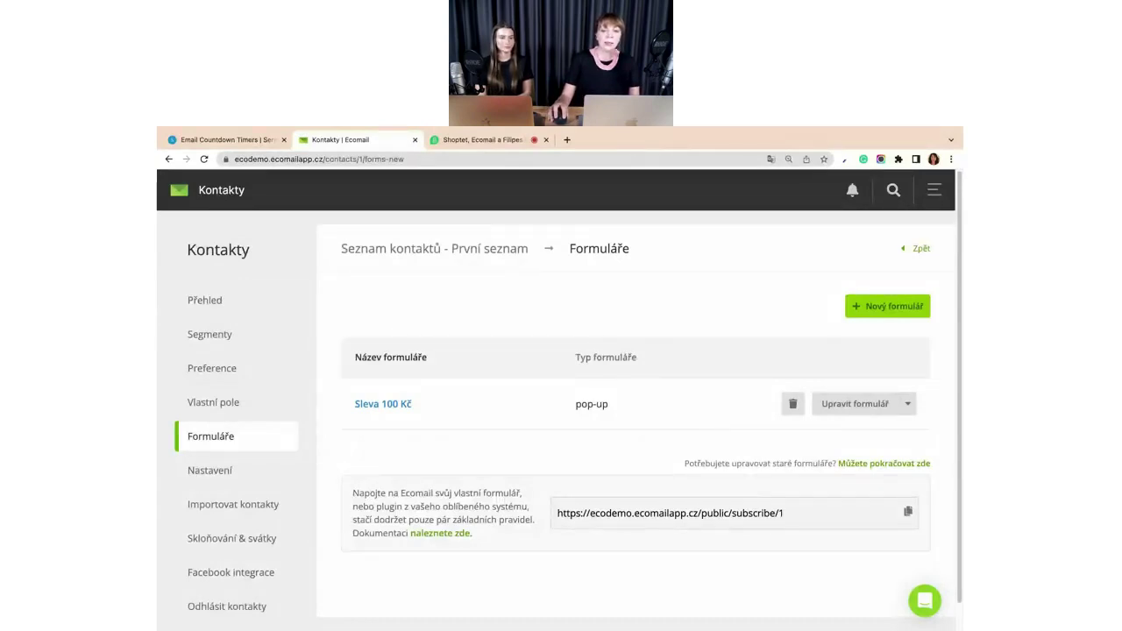
- Create a new automation named Welcome kampaň for the První seznam contact list, keeping the once-per-e-mail frequency
{"action": "left_click", "coordinate": [931, 191]}
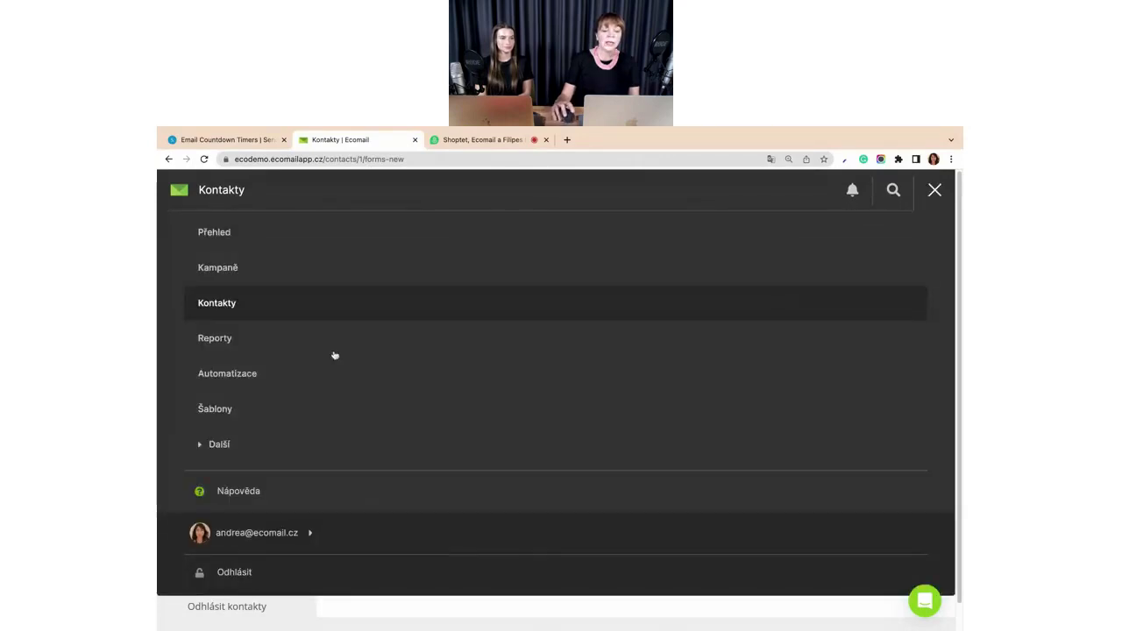
{"action": "left_click", "coordinate": [228, 373]}
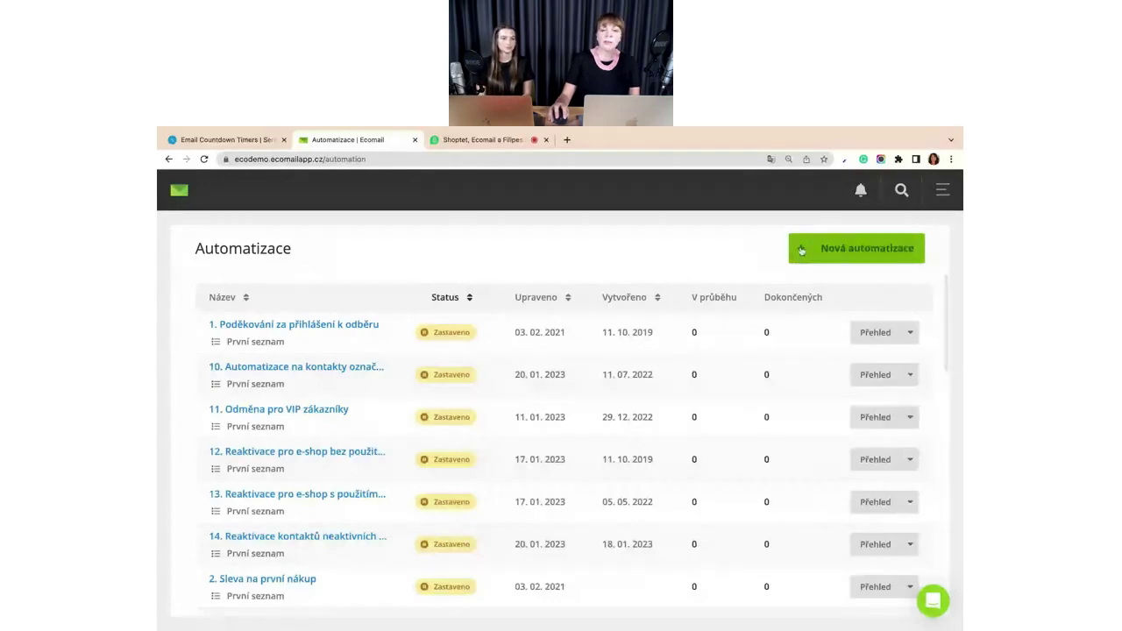
{"action": "left_click", "coordinate": [856, 248]}
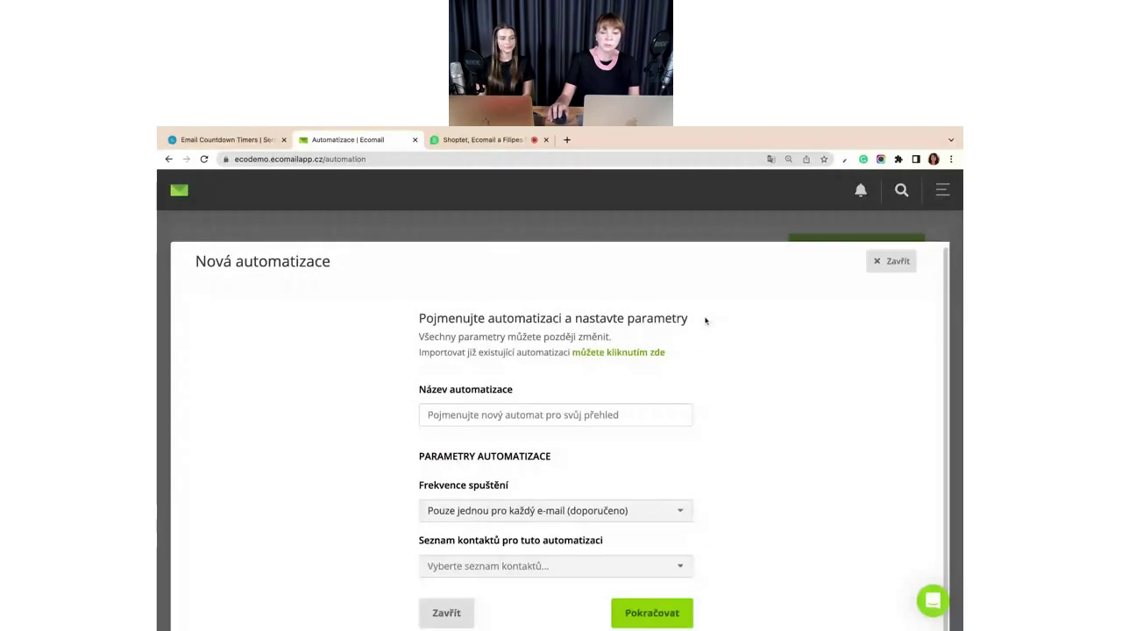
{"action": "scroll", "coordinate": [706, 321], "scroll_direction": "down", "scroll_amount": 1}
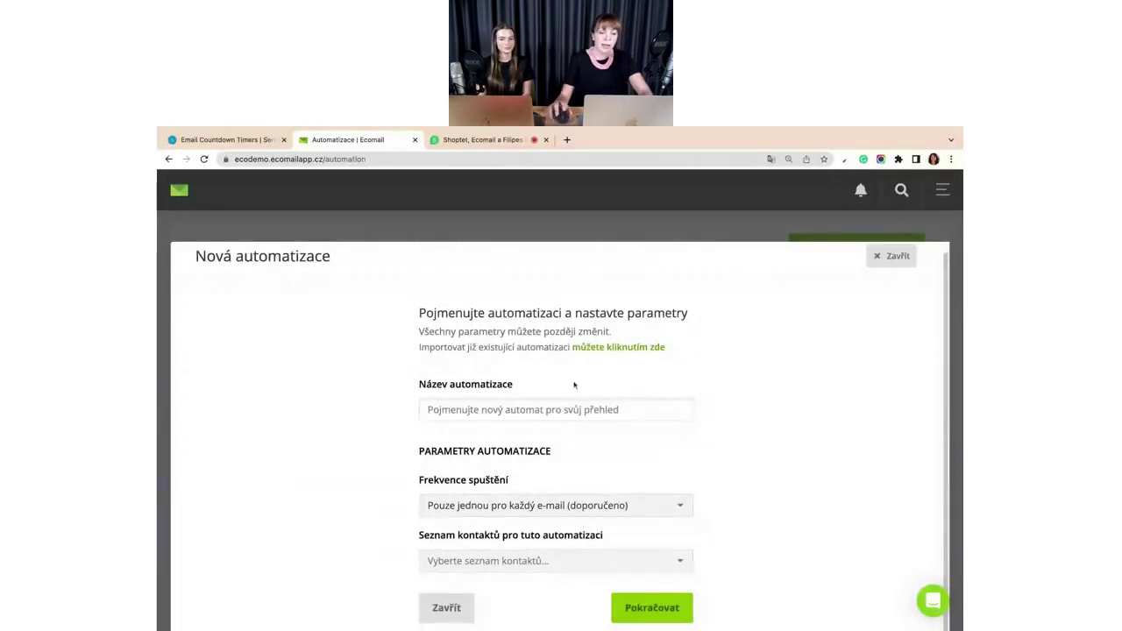
{"action": "left_click", "coordinate": [560, 409]}
{"action": "type", "text": "Welcome "}
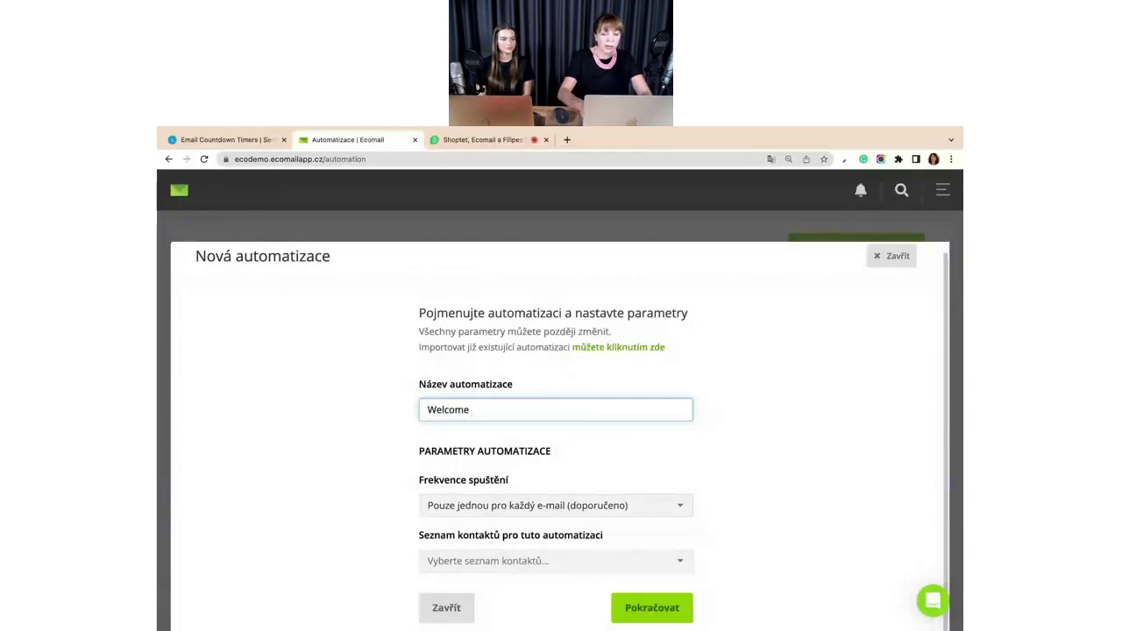
{"action": "type", "text": "kampaň"}
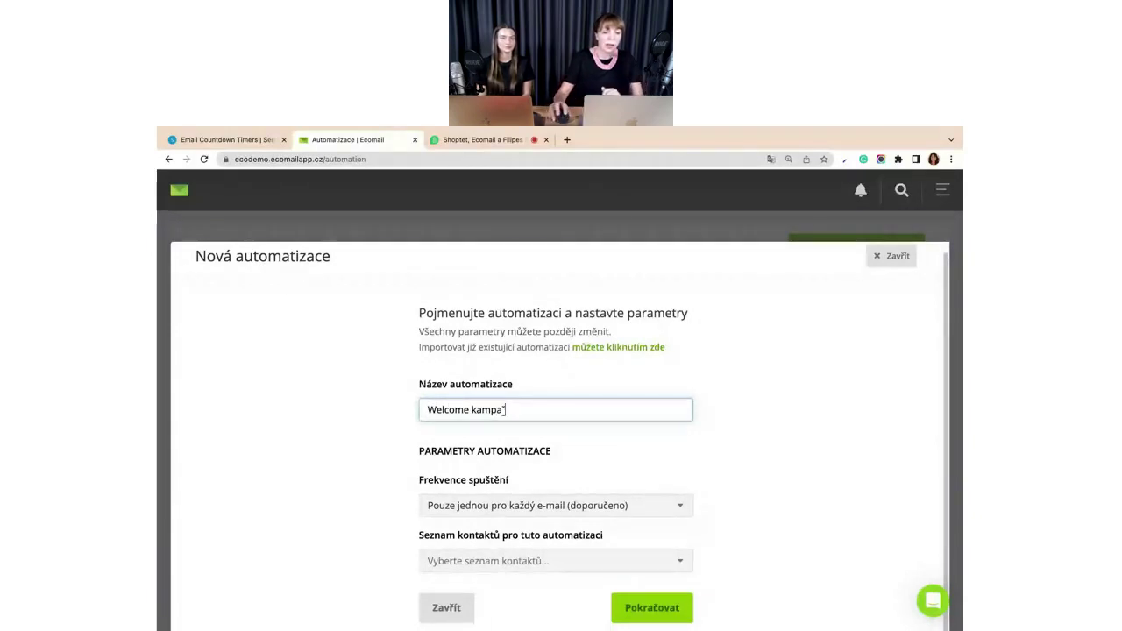
{"action": "key", "text": "Tab"}
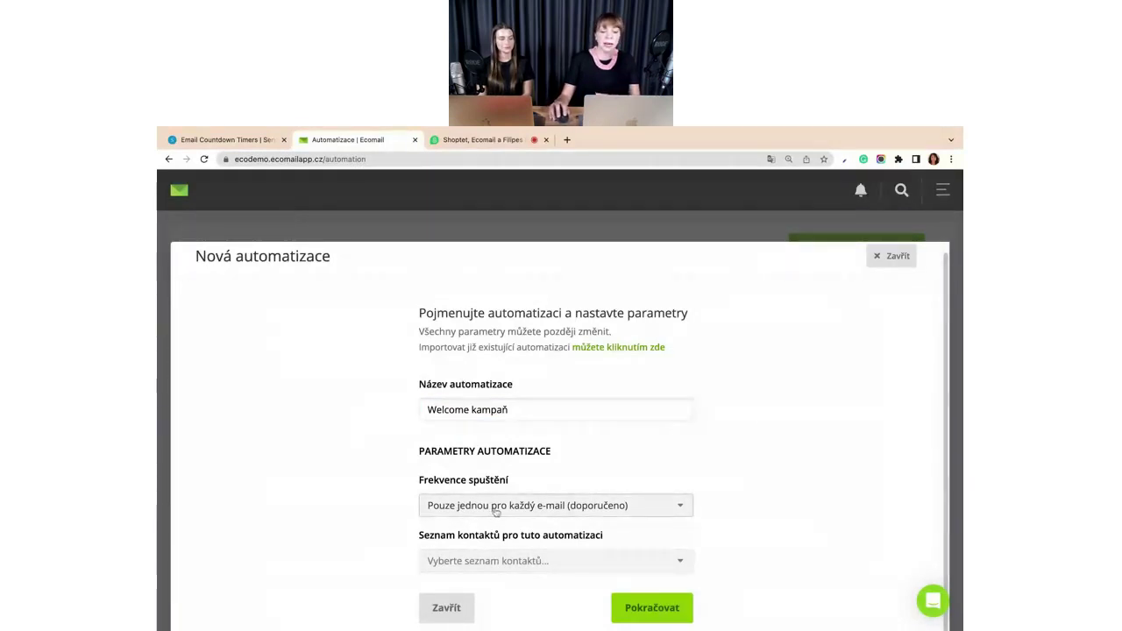
{"action": "left_click", "coordinate": [529, 564]}
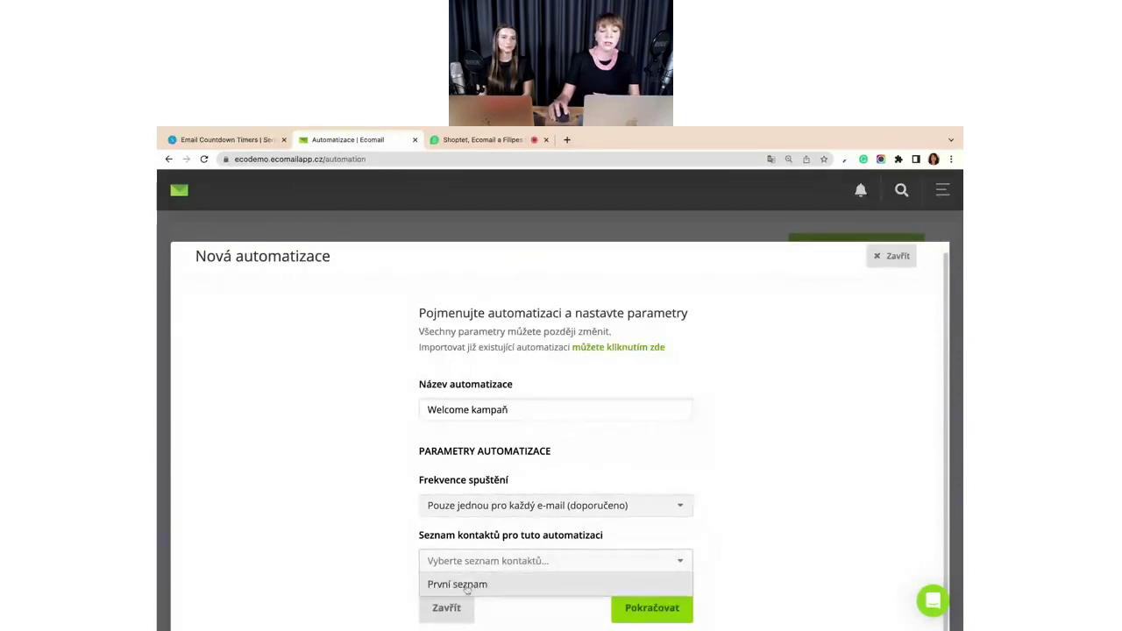
{"action": "left_click", "coordinate": [466, 584]}
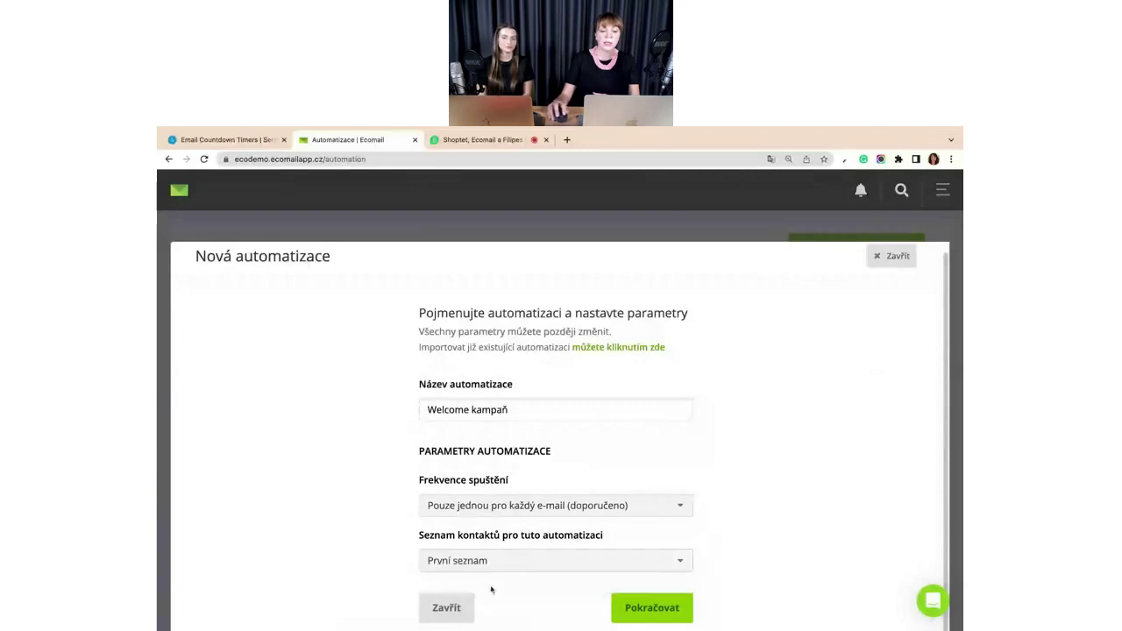
{"action": "left_click", "coordinate": [667, 608]}
- Browse the prepared automation templates and start from Prázdná automatizace
{"action": "scroll", "coordinate": [745, 333], "scroll_direction": "down", "scroll_amount": 2}
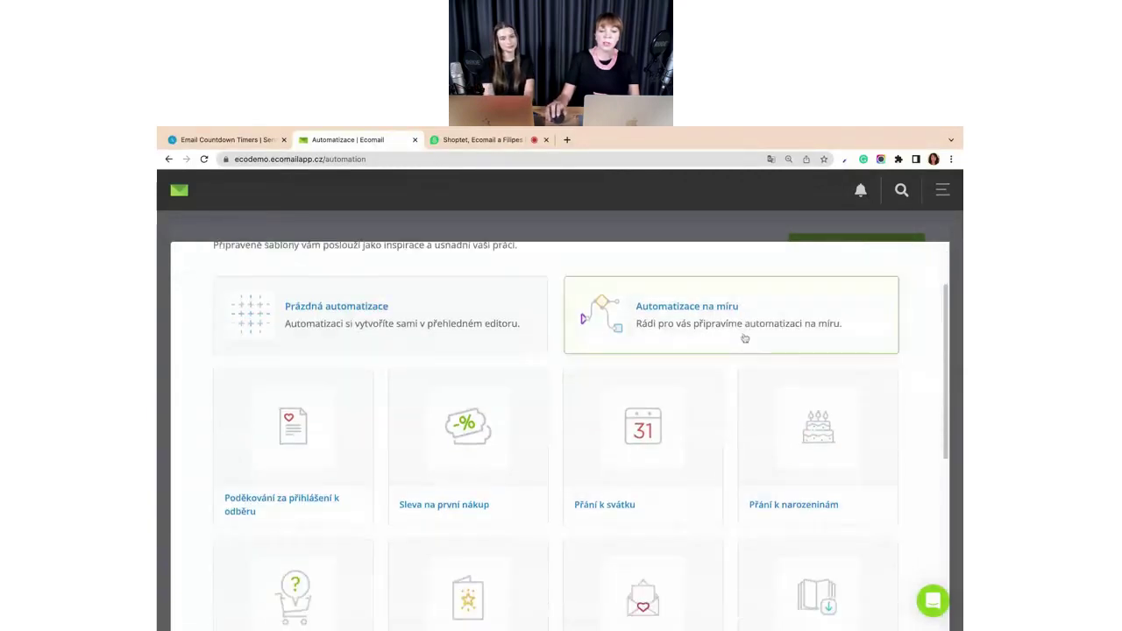
{"action": "scroll", "coordinate": [744, 338], "scroll_direction": "down", "scroll_amount": 3}
{"action": "scroll", "coordinate": [692, 456], "scroll_direction": "down", "scroll_amount": 7}
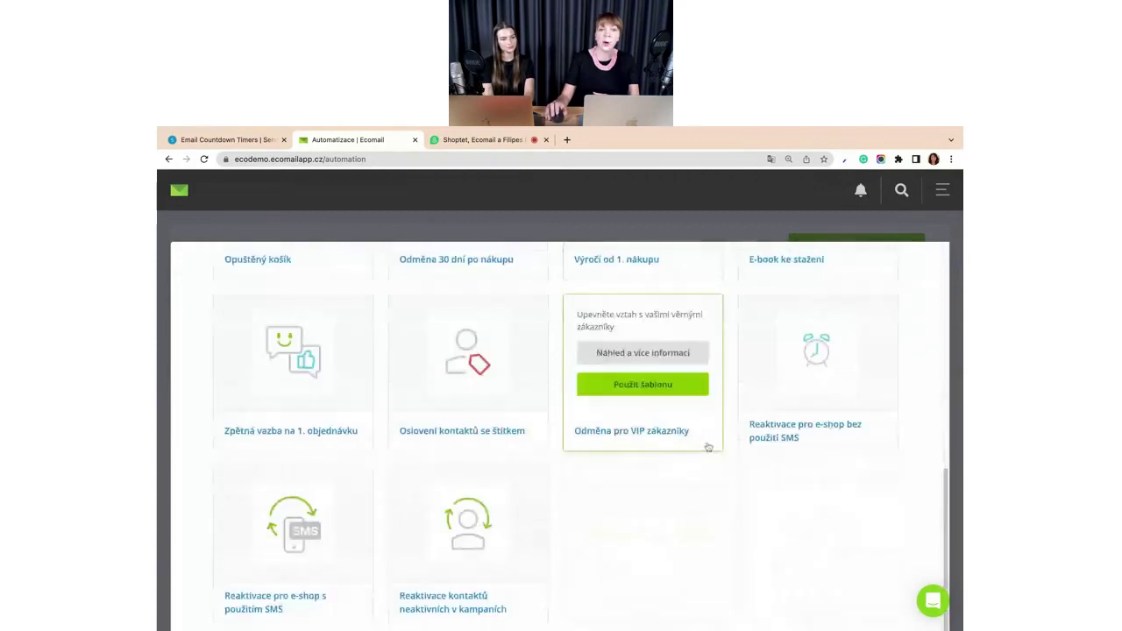
{"action": "scroll", "coordinate": [759, 519], "scroll_direction": "up", "scroll_amount": 10}
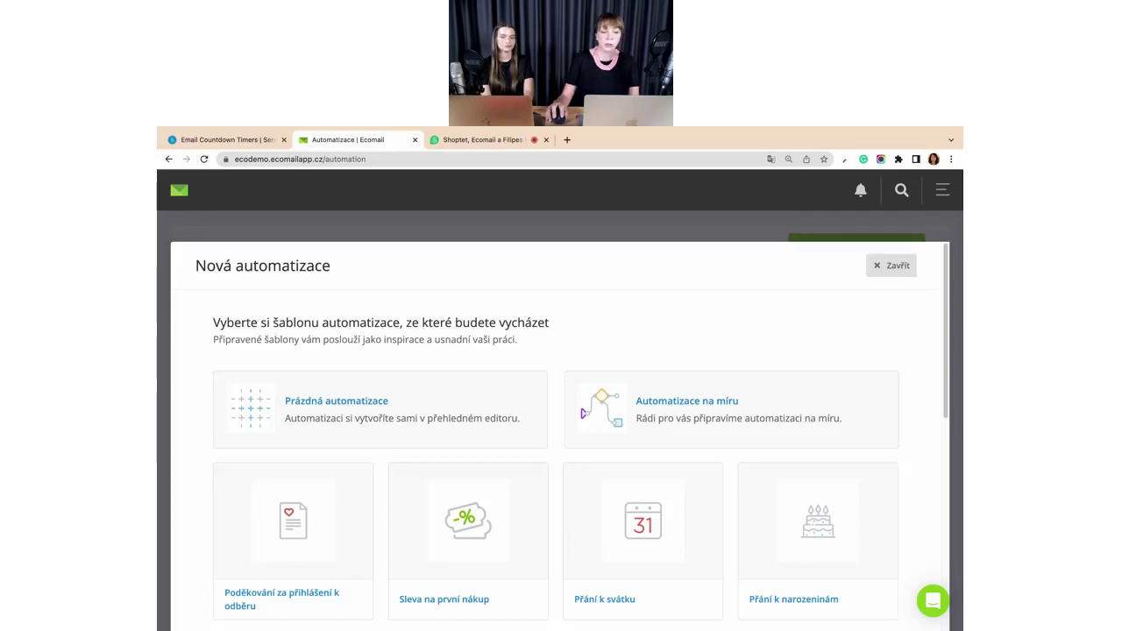
{"action": "left_click", "coordinate": [428, 400]}
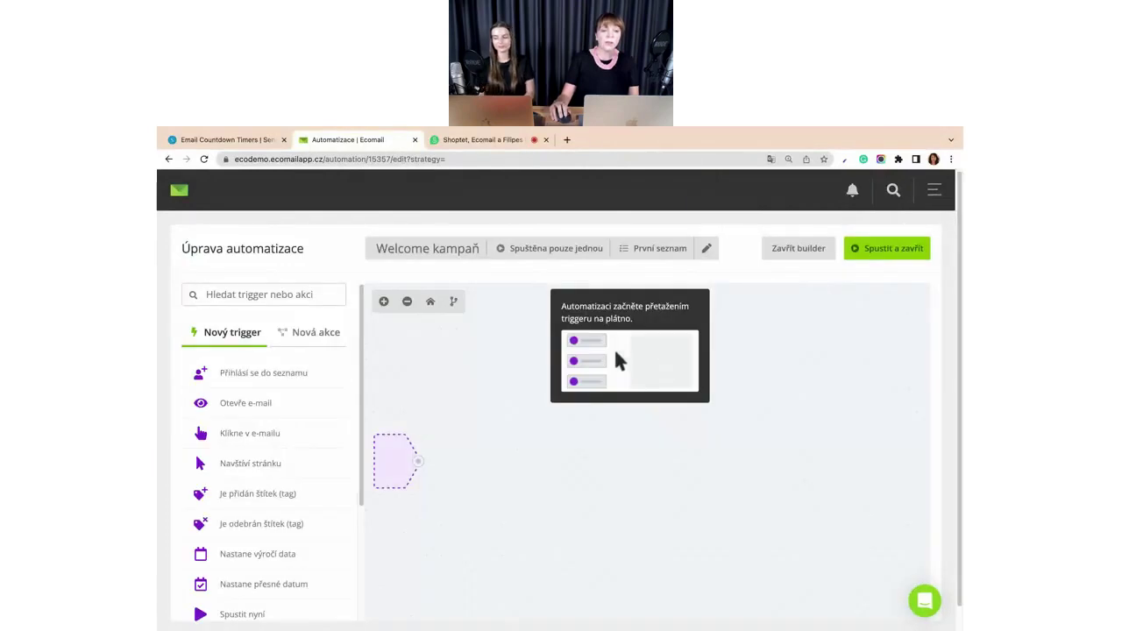
- Review the available triggers and place Přihlásí se do seznamu on the canvas as the automation's starting point
{"action": "scroll", "coordinate": [305, 384], "scroll_direction": "down", "scroll_amount": 2}
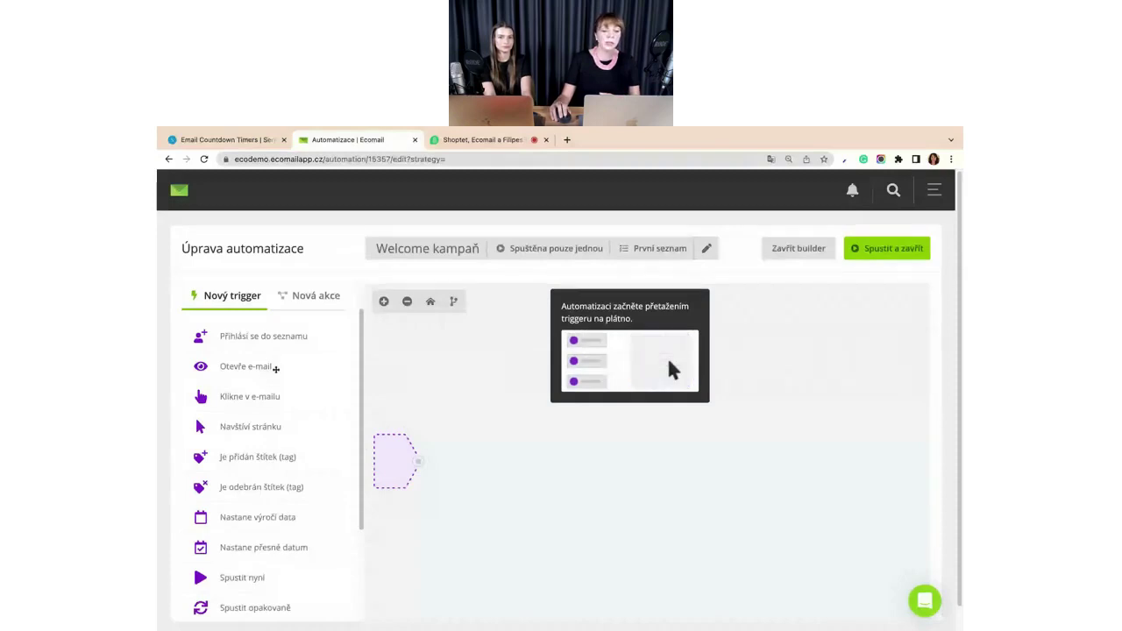
{"action": "scroll", "coordinate": [276, 366], "scroll_direction": "down", "scroll_amount": 2}
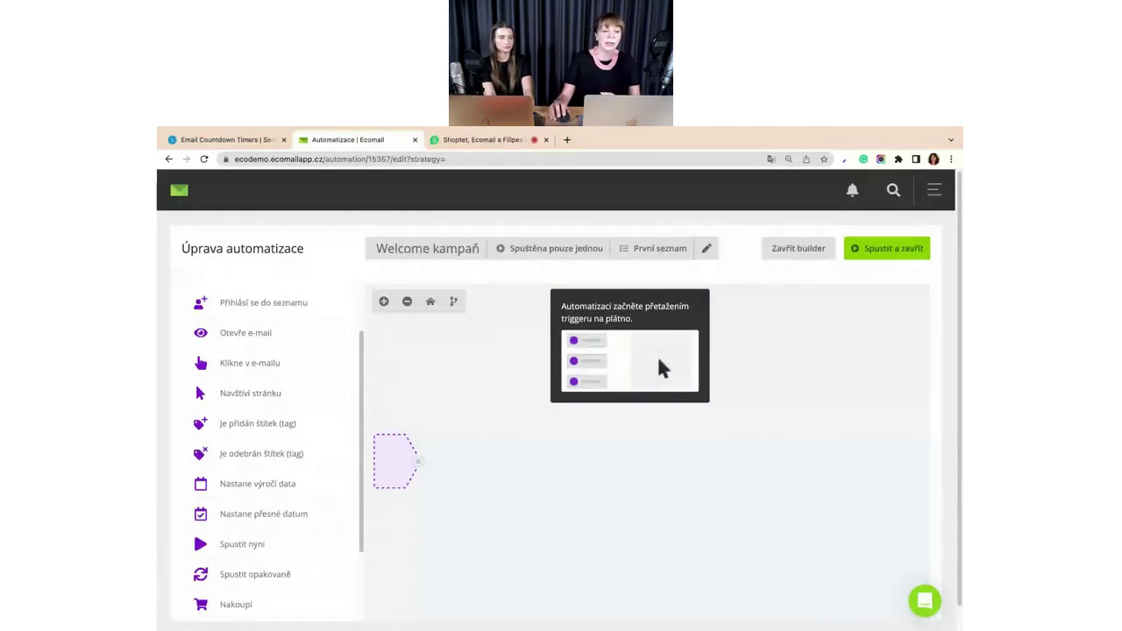
{"action": "scroll", "coordinate": [249, 504], "scroll_direction": "down", "scroll_amount": 2}
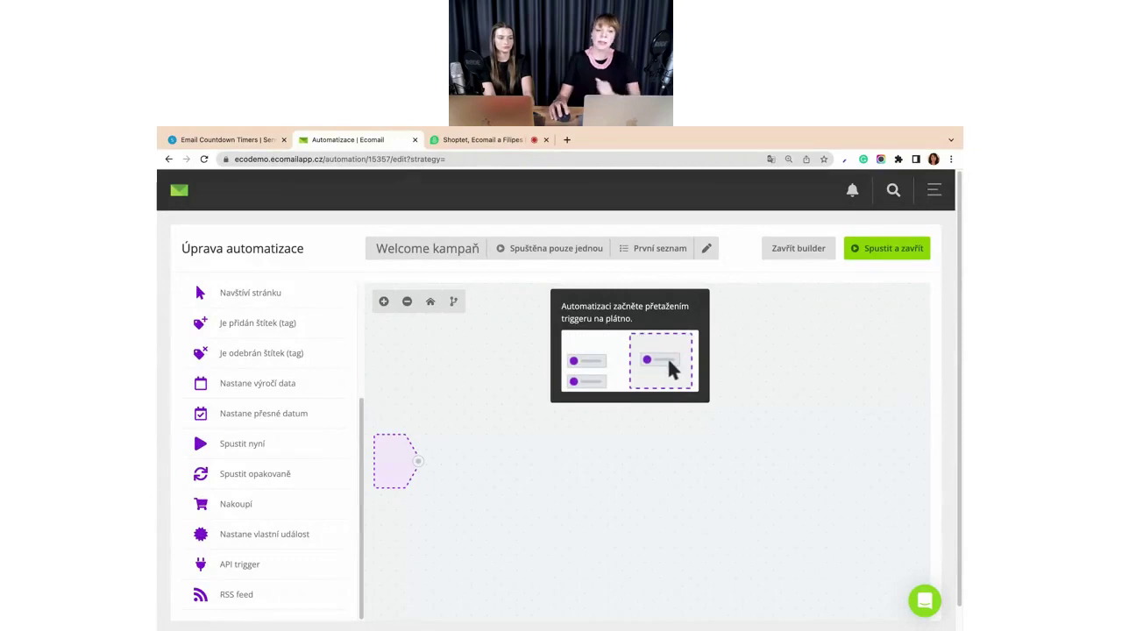
{"action": "scroll", "coordinate": [218, 342], "scroll_direction": "up", "scroll_amount": 3}
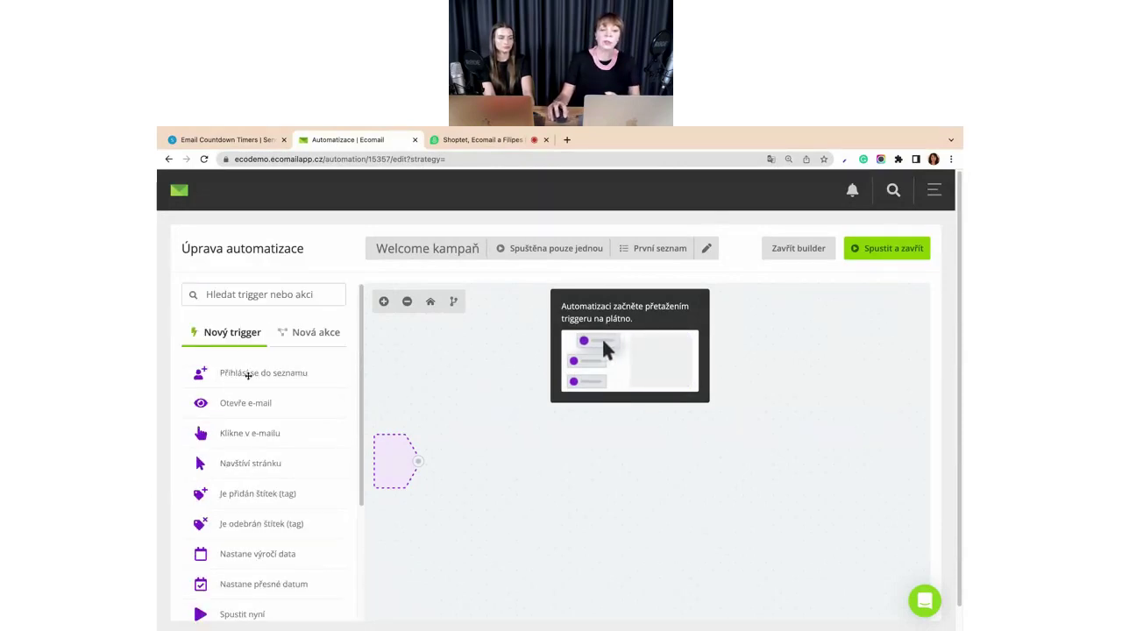
{"action": "left_click_drag", "start_coordinate": [250, 374], "coordinate": [405, 426]}
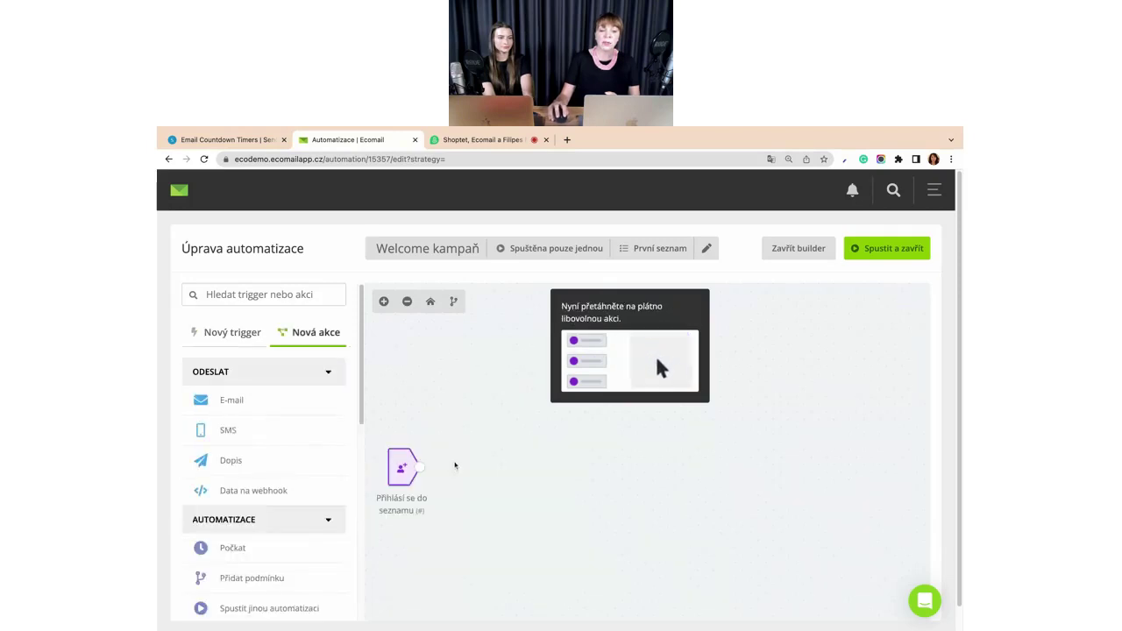
{"action": "mouse_move", "coordinate": [413, 463]}
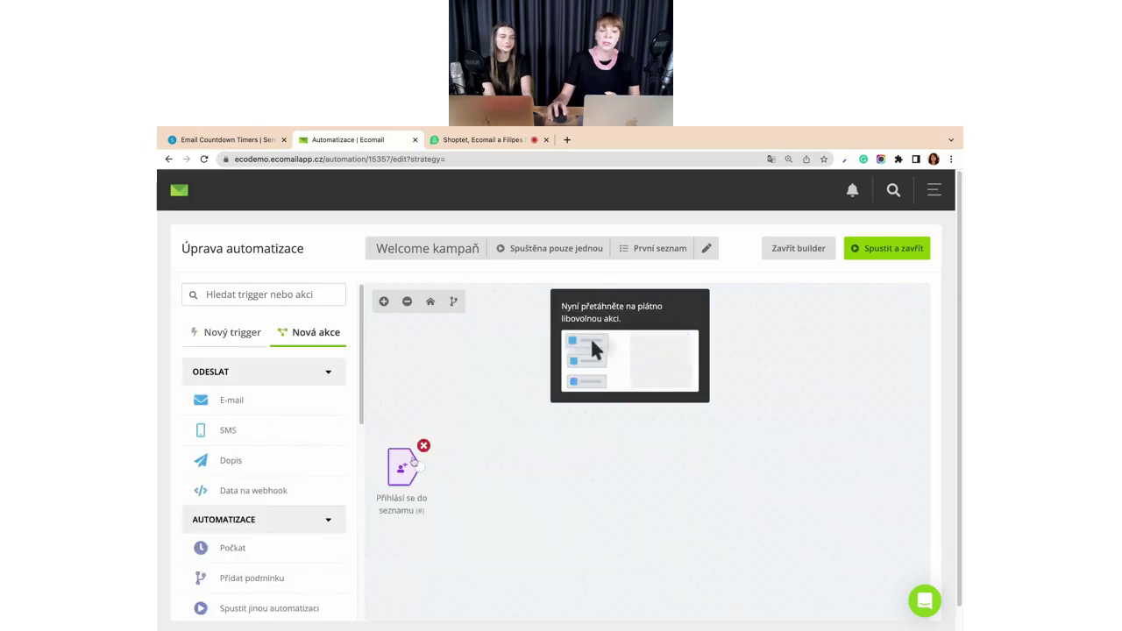
{"action": "left_click_drag", "start_coordinate": [412, 462], "coordinate": [448, 466]}
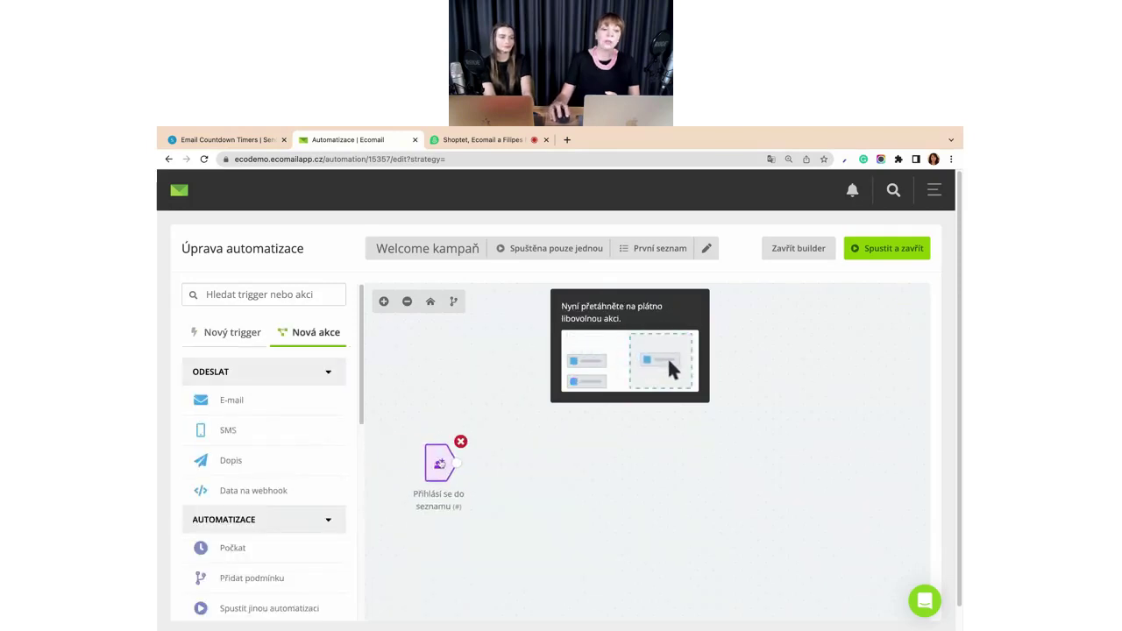
- Add a Přidat podmínku action beside the sign-up trigger and connect the trigger to it
{"action": "scroll", "coordinate": [296, 398], "scroll_direction": "down", "scroll_amount": 1}
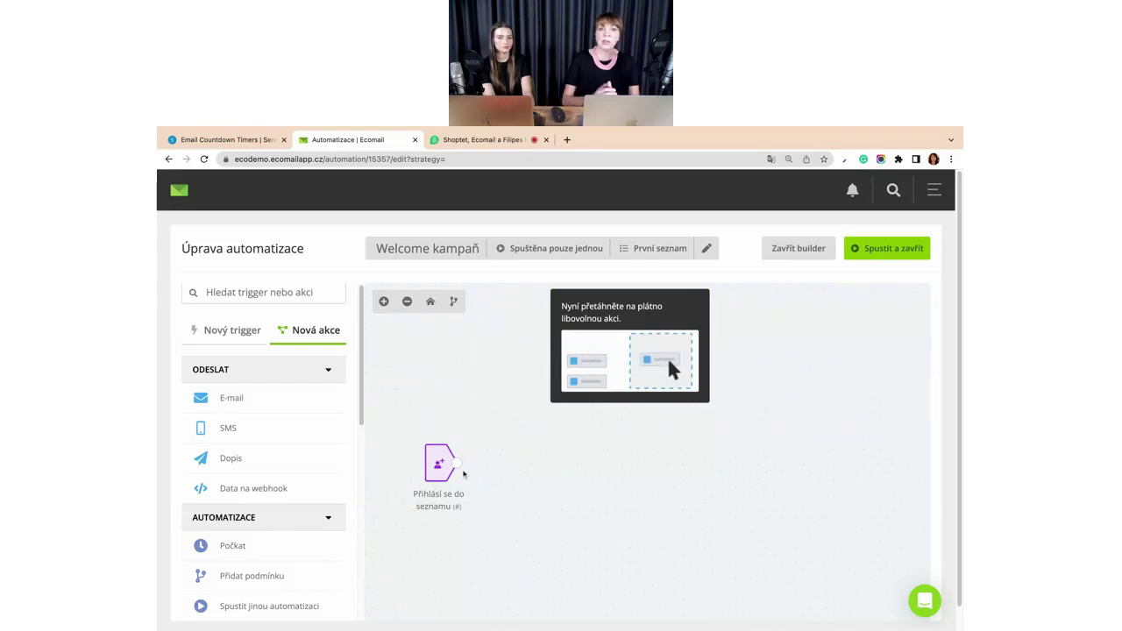
{"action": "mouse_move", "coordinate": [470, 514]}
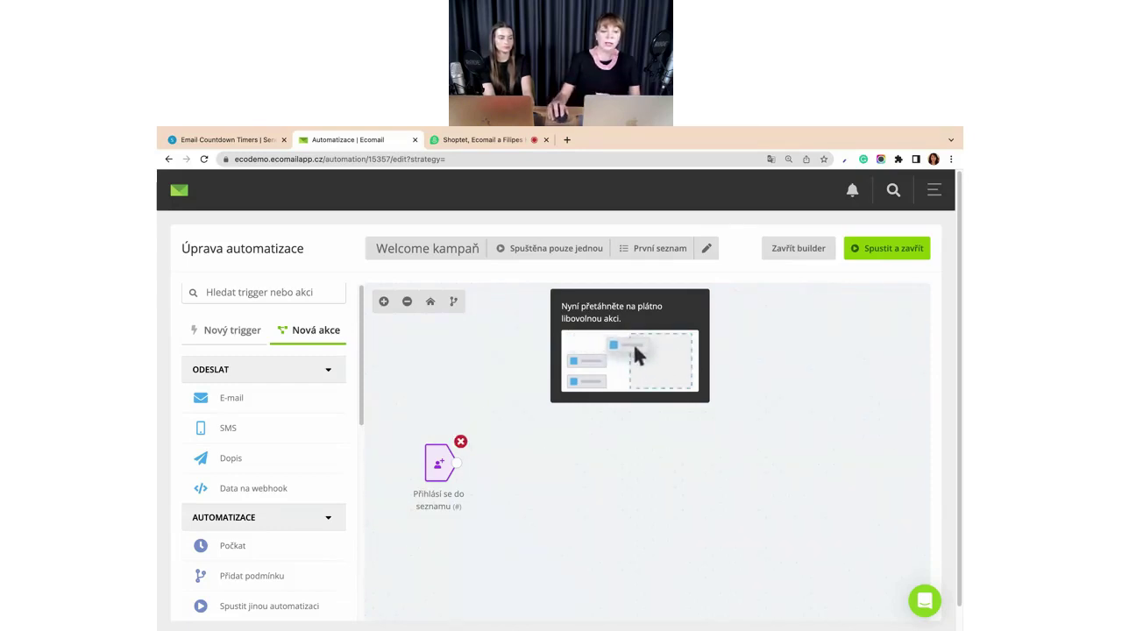
{"action": "scroll", "coordinate": [302, 416], "scroll_direction": "down", "scroll_amount": 1}
{"action": "left_click", "coordinate": [252, 543]}
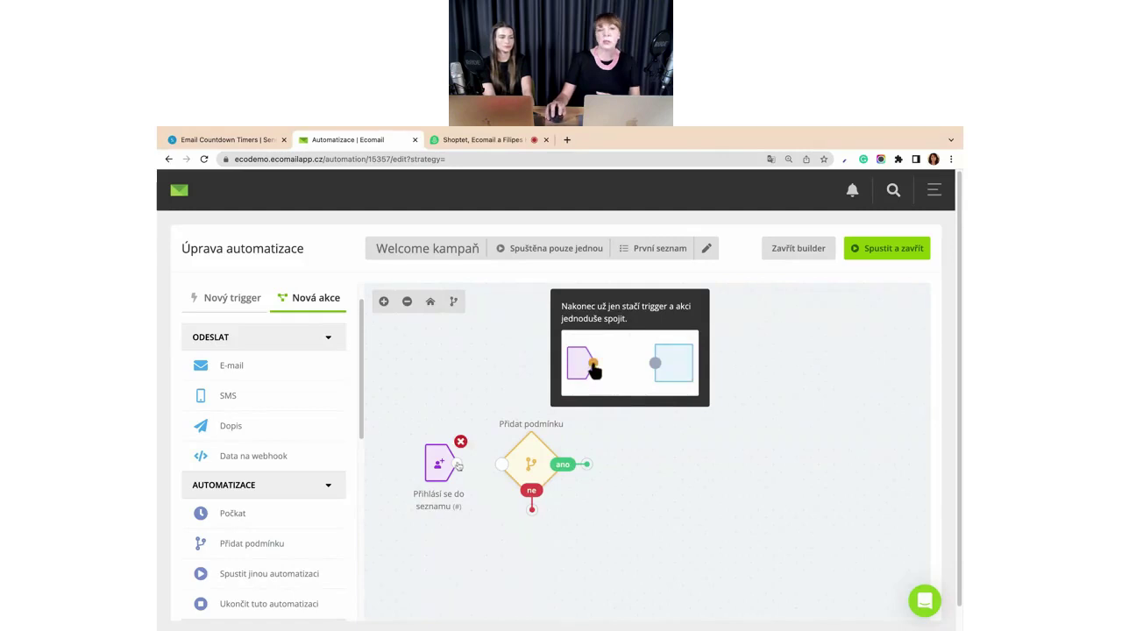
{"action": "left_click_drag", "start_coordinate": [456, 463], "coordinate": [500, 464]}
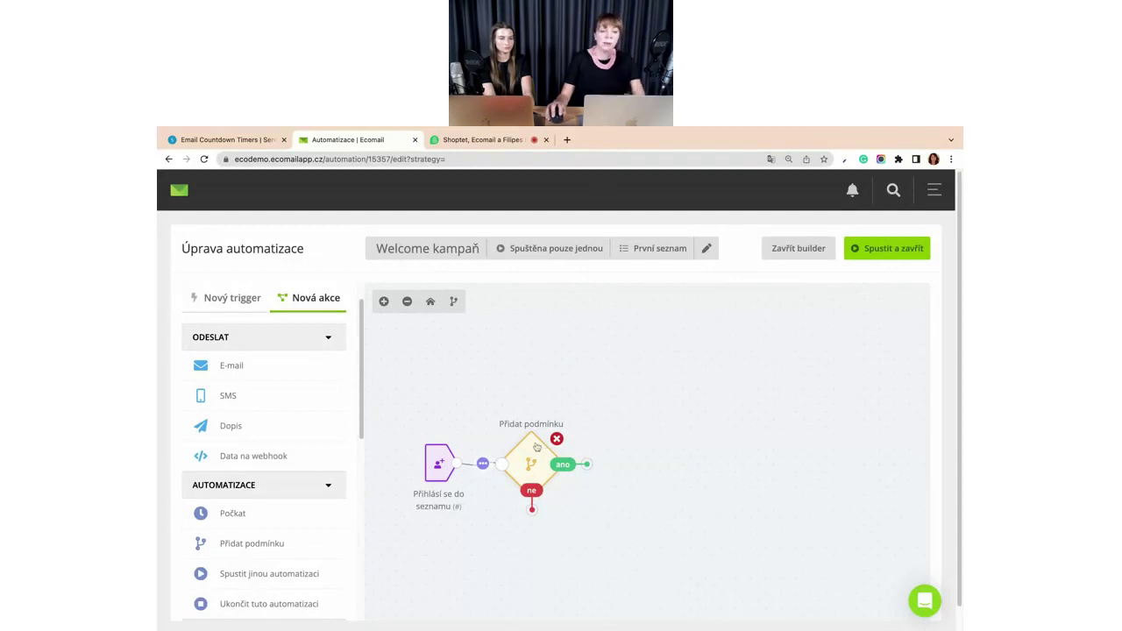
- Name the condition after the sign-up trigger Pop-up okno and base its rule on the contact's Zdroj
{"action": "left_click", "coordinate": [532, 453]}
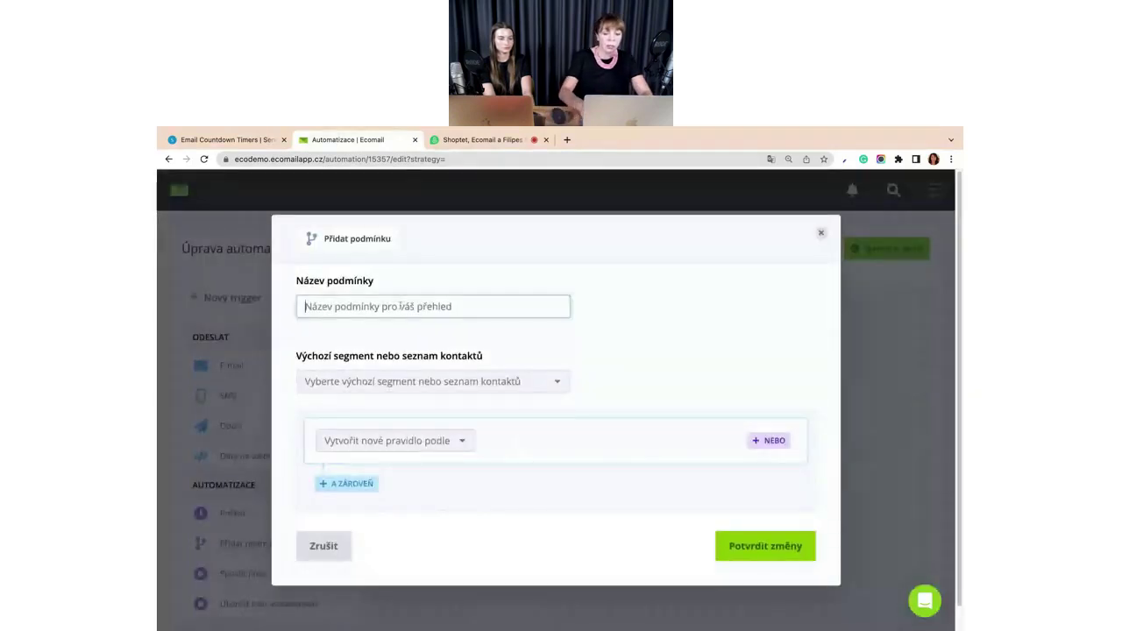
{"action": "type", "text": "Pop-up"}
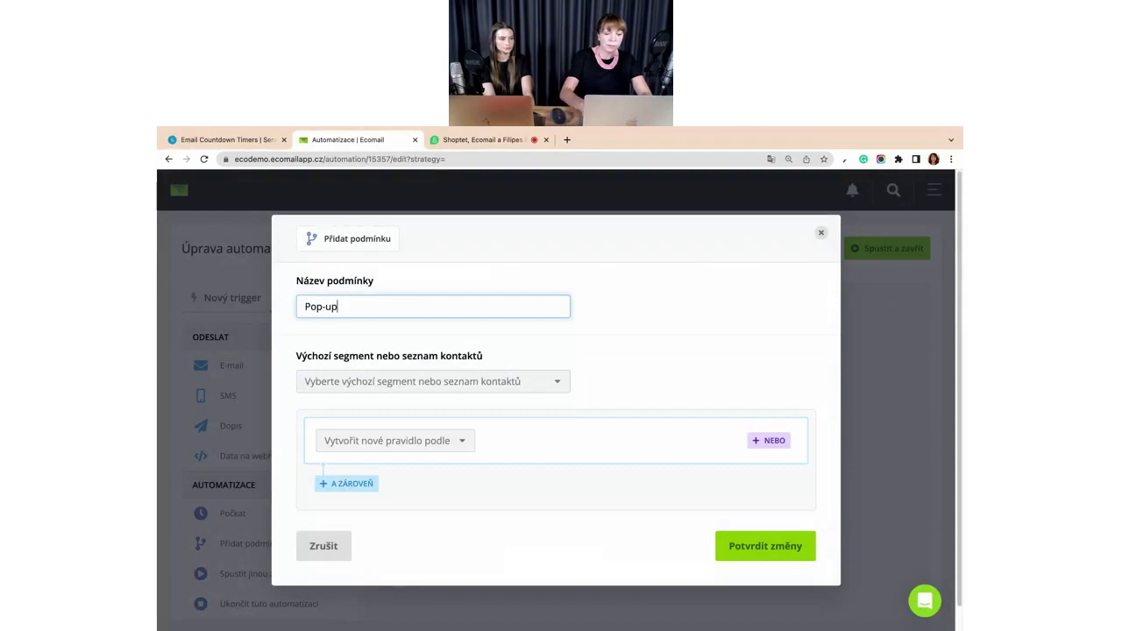
{"action": "type", "text": " okno"}
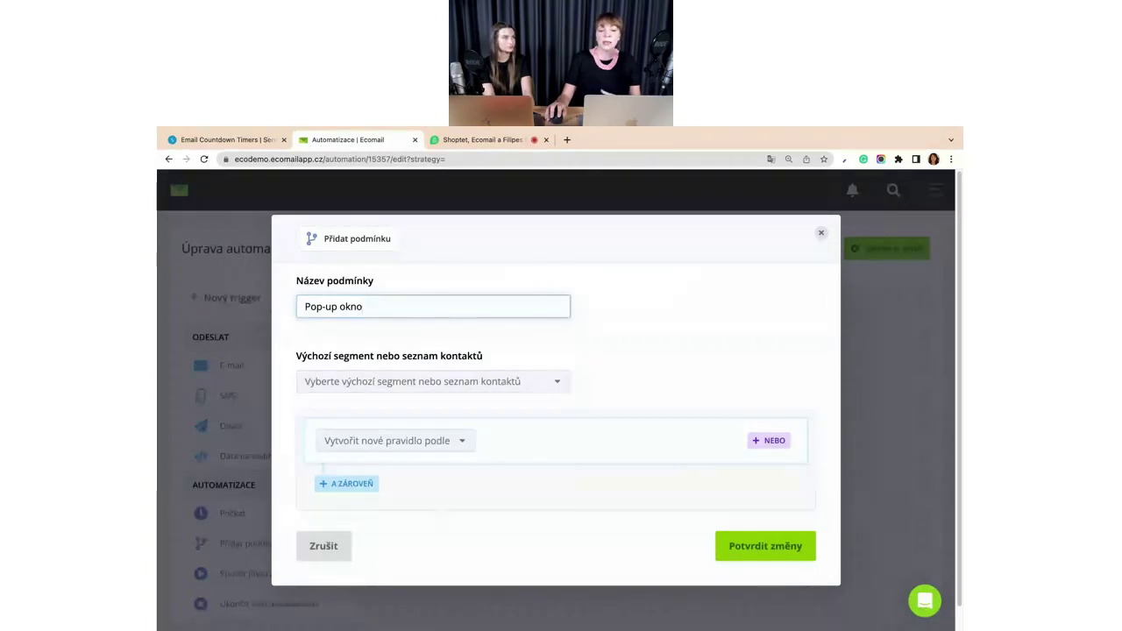
{"action": "left_click", "coordinate": [452, 448]}
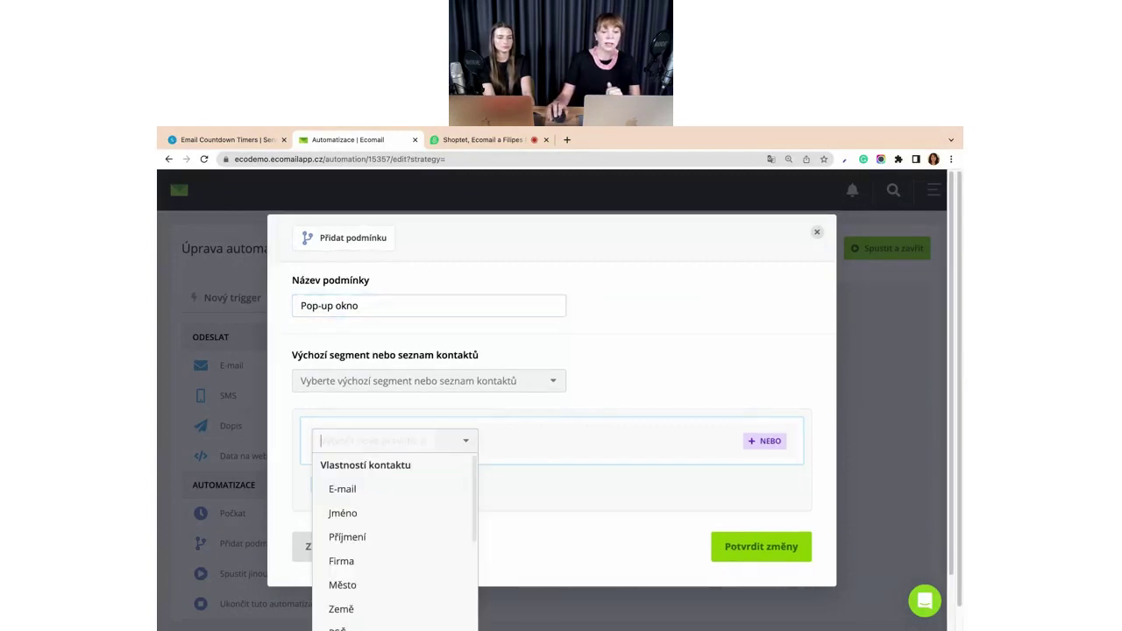
{"action": "scroll", "coordinate": [434, 493], "scroll_direction": "down", "scroll_amount": 3}
{"action": "scroll", "coordinate": [434, 493], "scroll_direction": "down", "scroll_amount": 5}
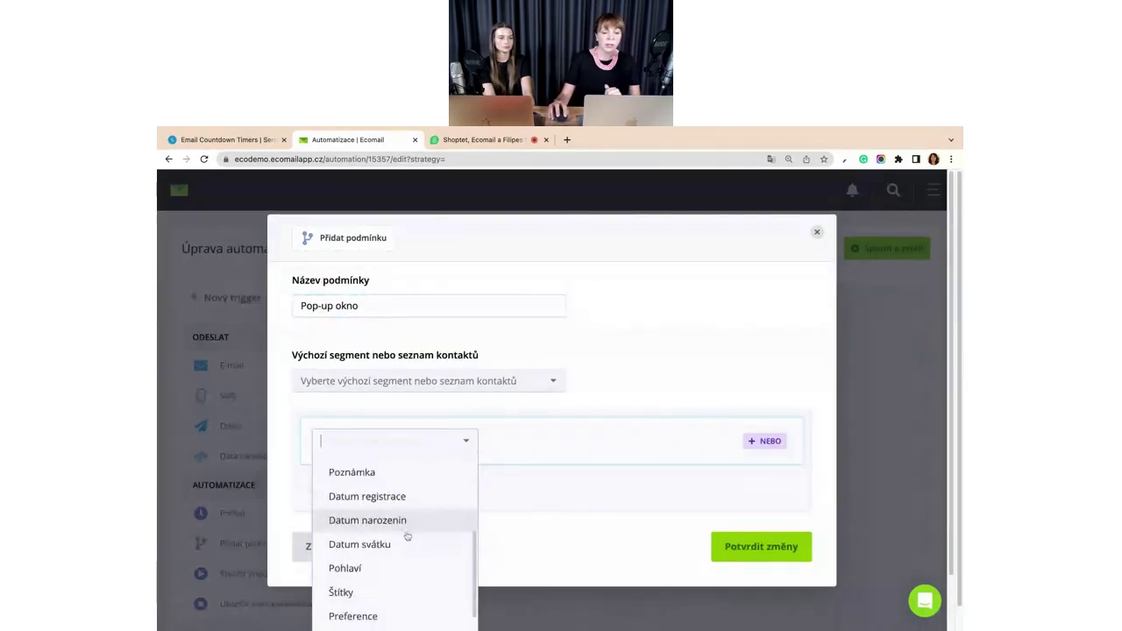
{"action": "left_click", "coordinate": [386, 496]}
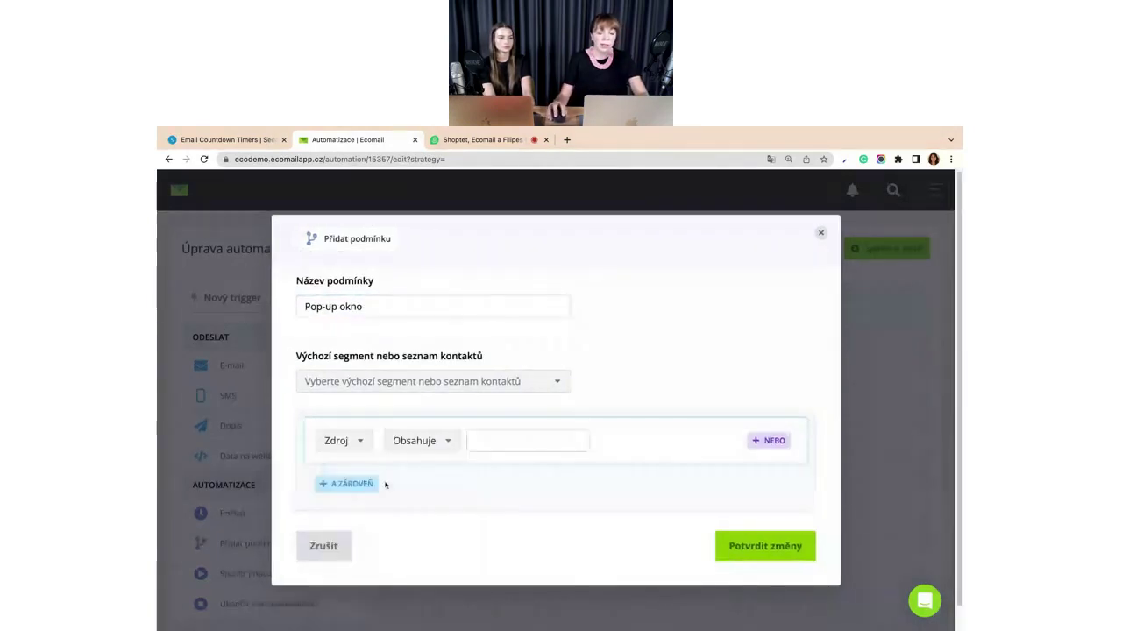
- Set the Zdroj rule to Obsahuje POPUP15 and save the Pop-up okno condition
{"action": "left_click", "coordinate": [483, 441]}
{"action": "key", "text": "super+v"}
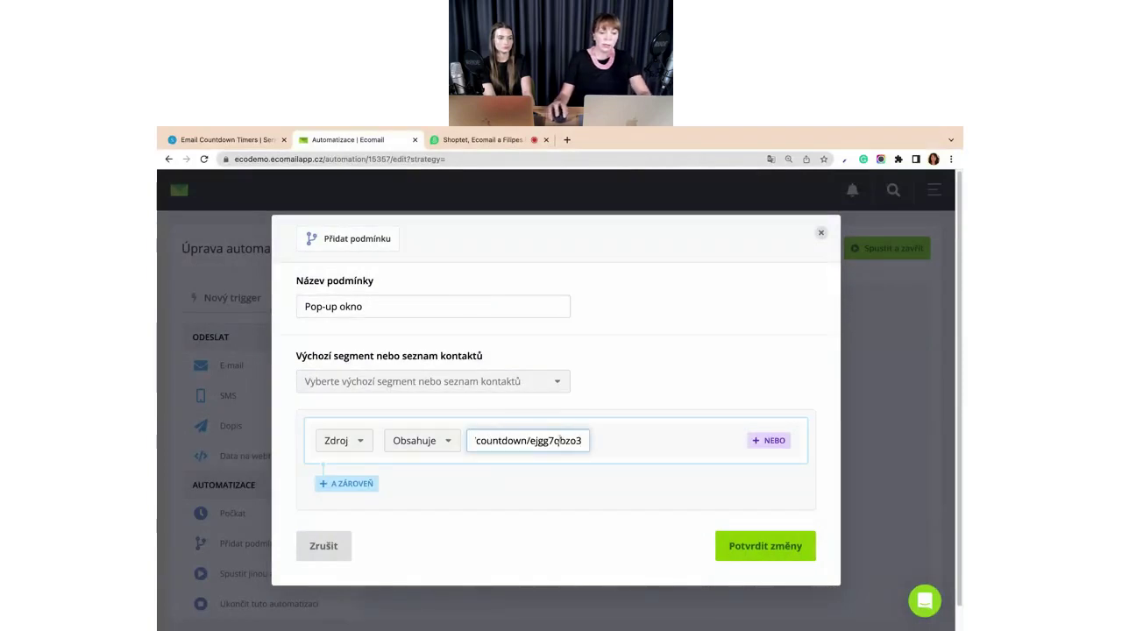
{"action": "key", "text": "super+a"}
{"action": "key", "text": "BackSpace"}
{"action": "type", "text": "P"}
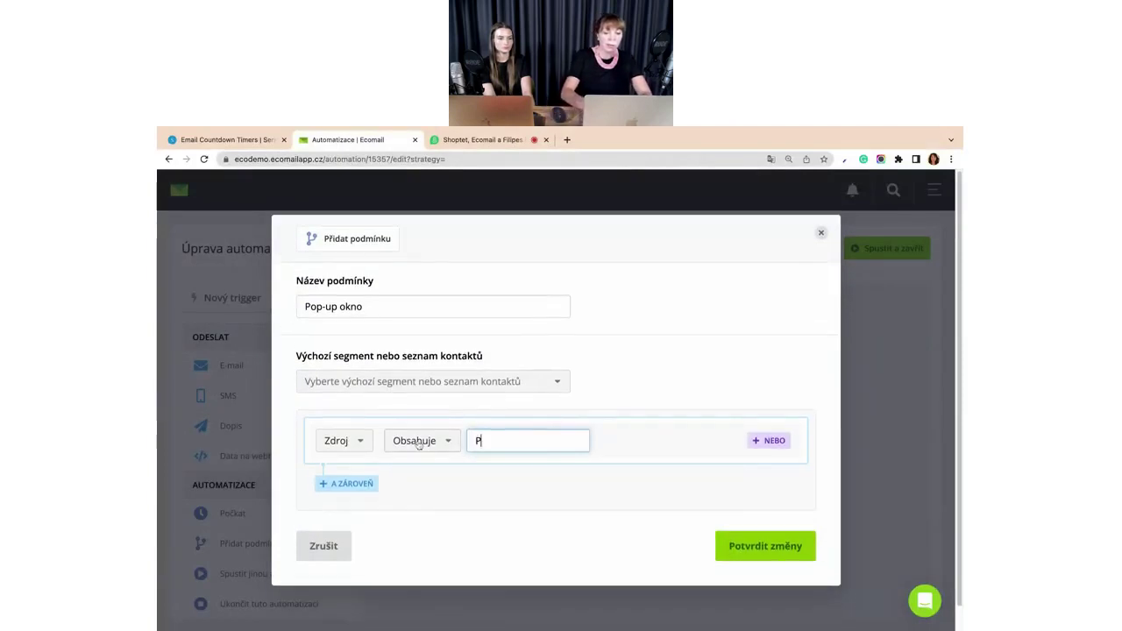
{"action": "type", "text": "OPUP1"}
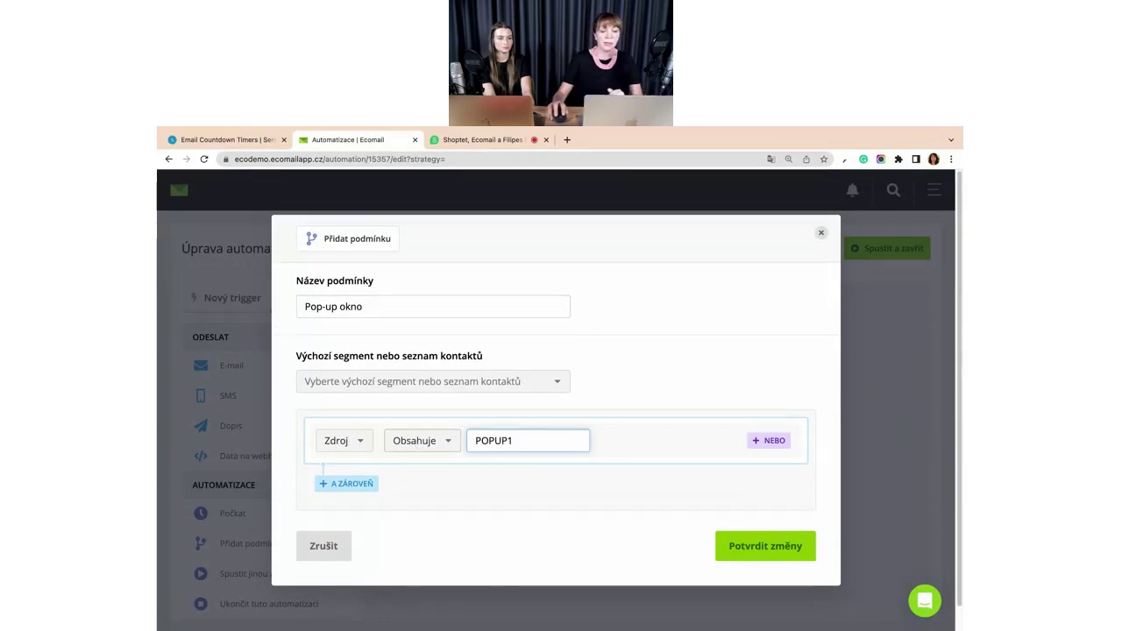
{"action": "type", "text": "5"}
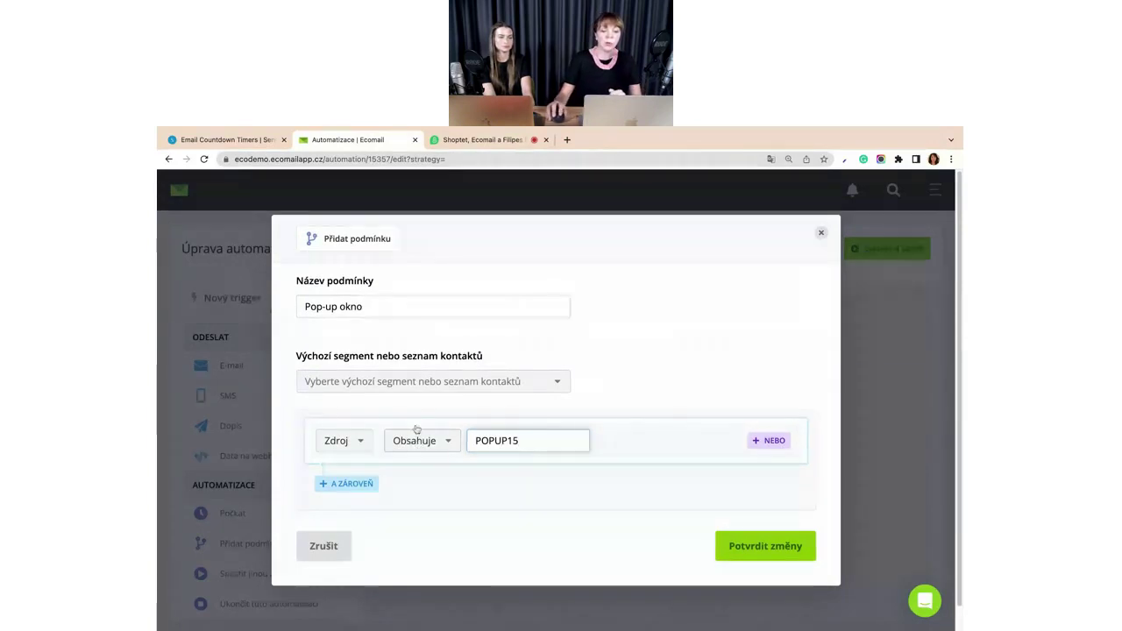
{"action": "left_click", "coordinate": [774, 551]}
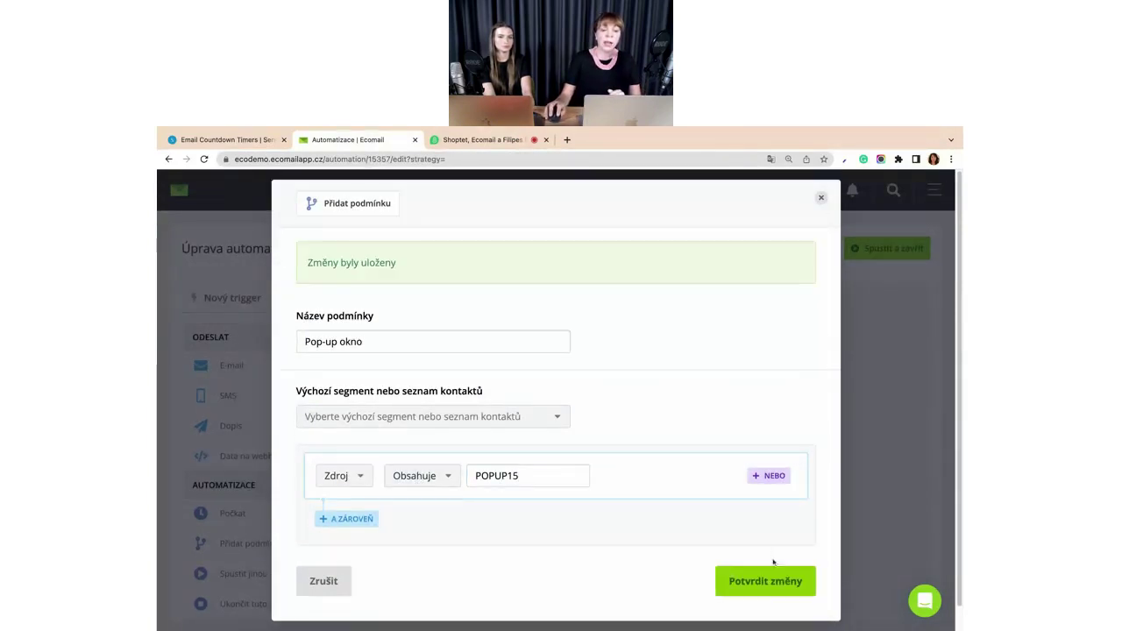
{"action": "left_click", "coordinate": [770, 588]}
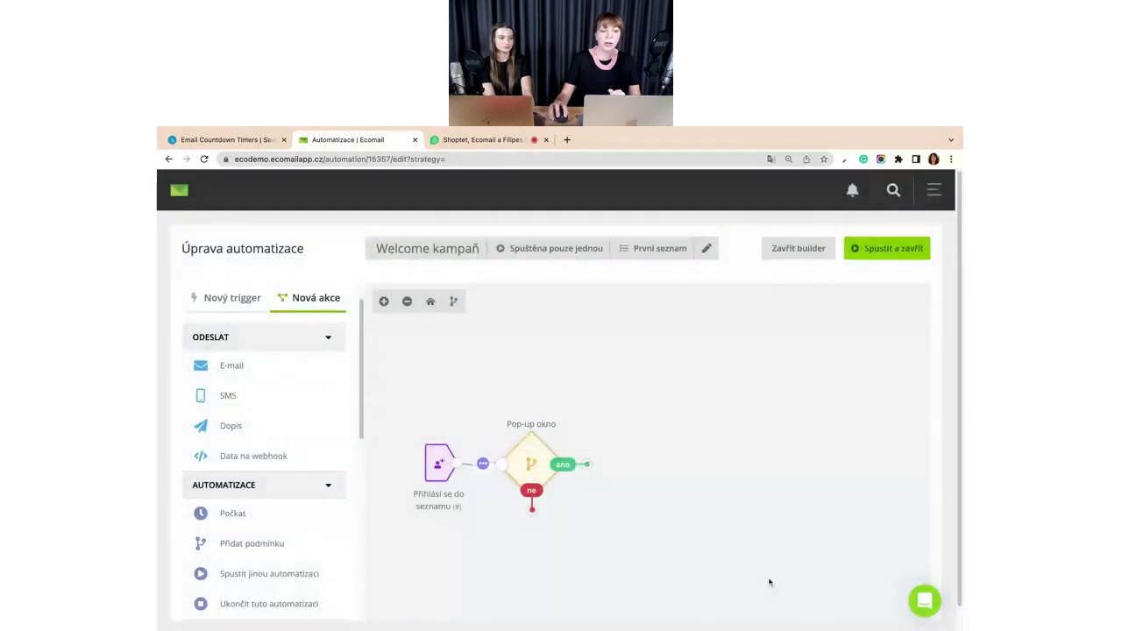
- Add an E-mail action on the ano branch of Pop-up okno and look over its settings, leaving them unfilled
{"action": "left_click_drag", "start_coordinate": [213, 367], "coordinate": [627, 465]}
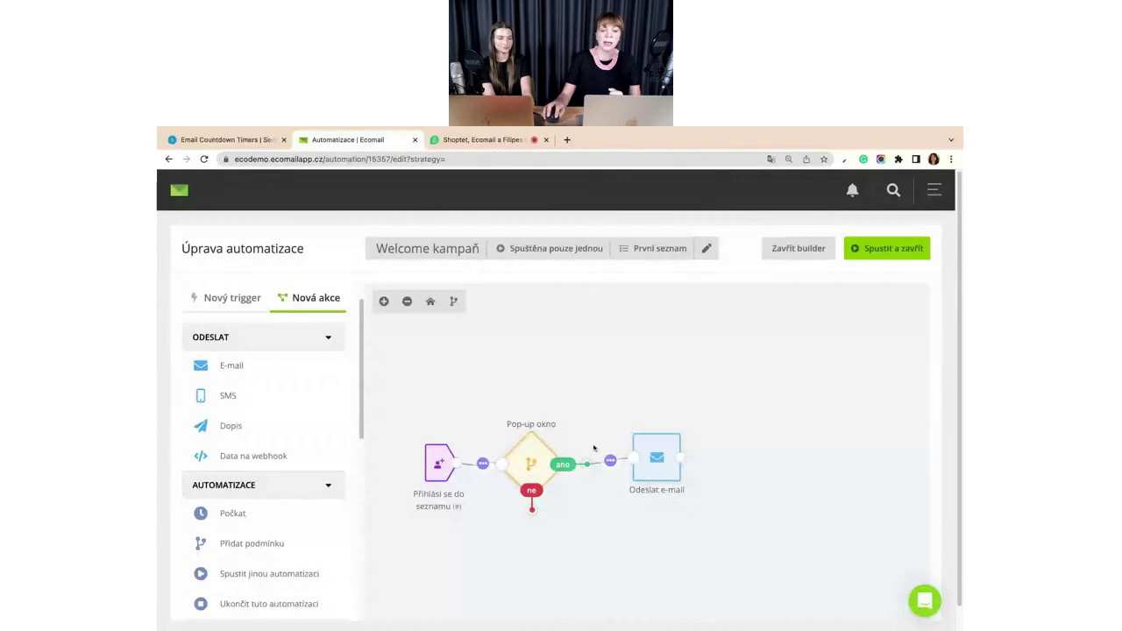
{"action": "left_click", "coordinate": [659, 451]}
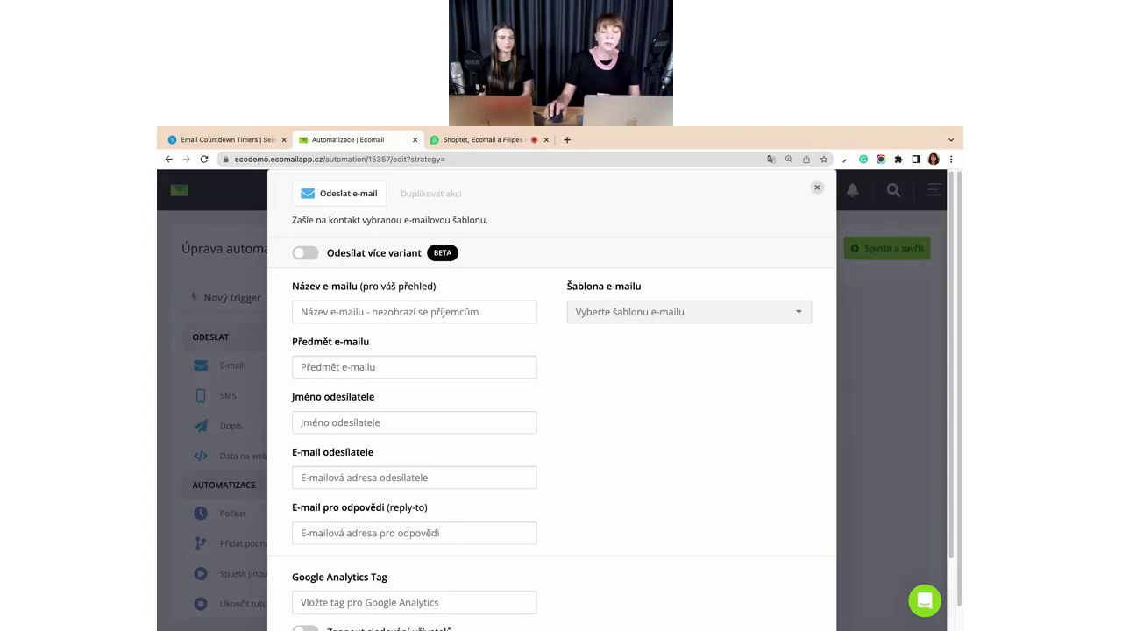
{"action": "scroll", "coordinate": [418, 519], "scroll_direction": "down", "scroll_amount": 1}
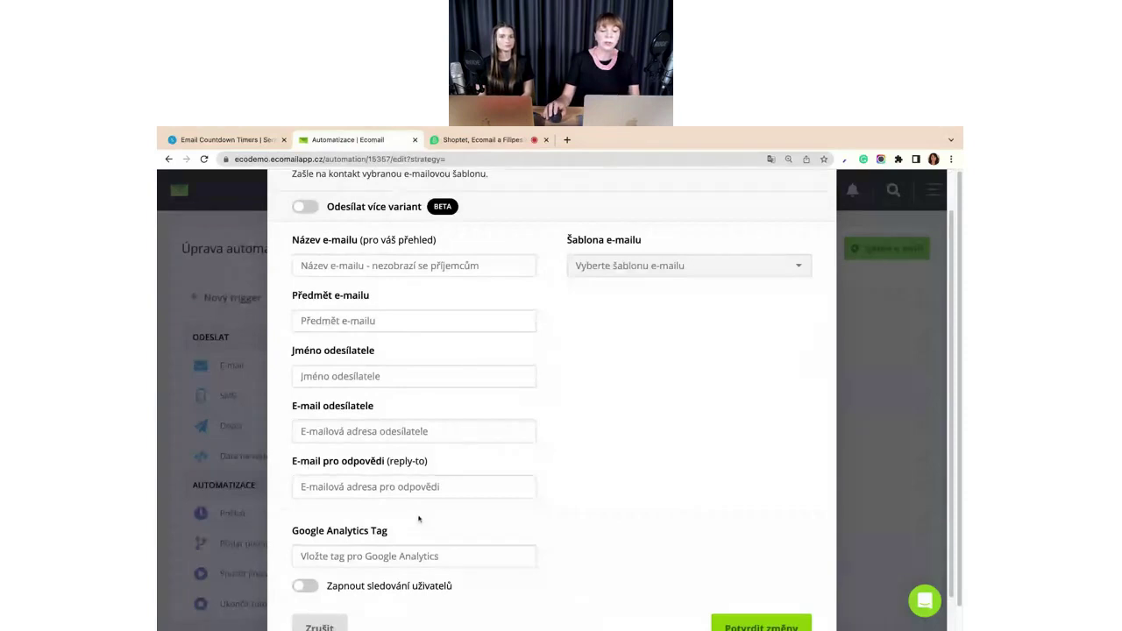
{"action": "scroll", "coordinate": [418, 519], "scroll_direction": "up", "scroll_amount": 1}
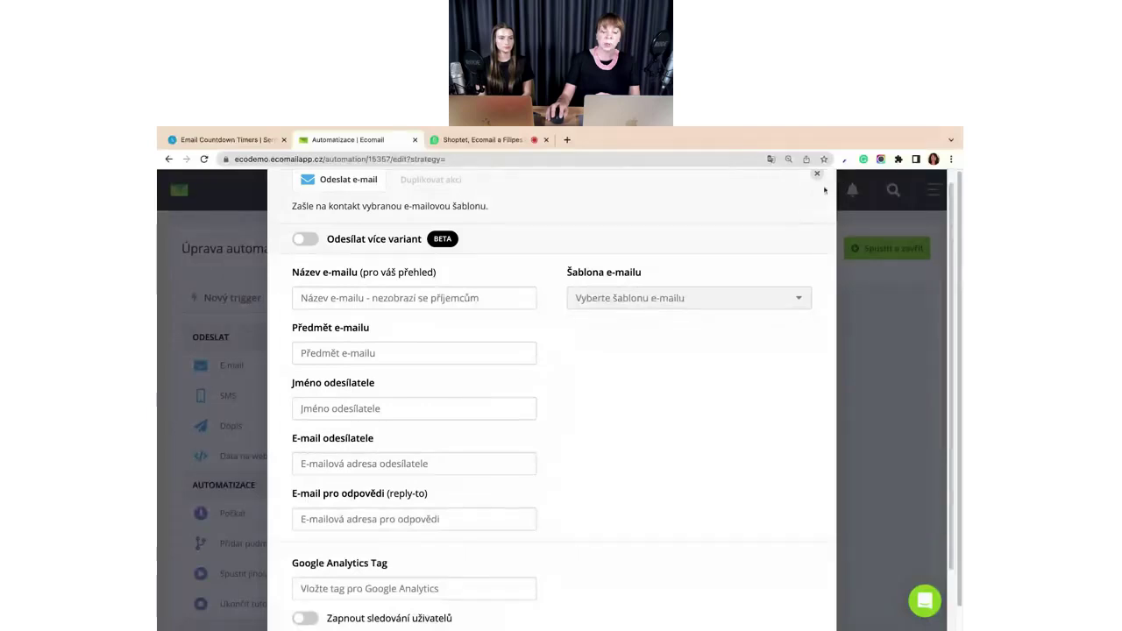
{"action": "left_click", "coordinate": [818, 176]}
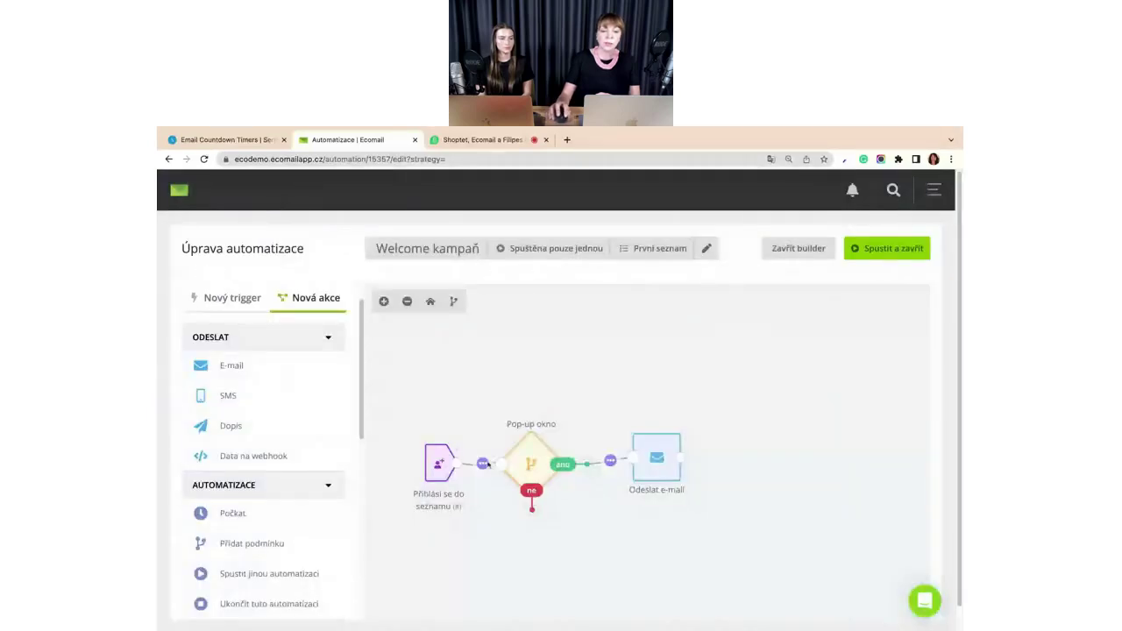
- Move the sign-up trigger, the Pop-up okno condition and the e-mail action higher on the canvas, keeping them in a row
{"action": "left_click_drag", "start_coordinate": [488, 465], "coordinate": [501, 415]}
{"action": "left_click_drag", "start_coordinate": [531, 463], "coordinate": [546, 401]}
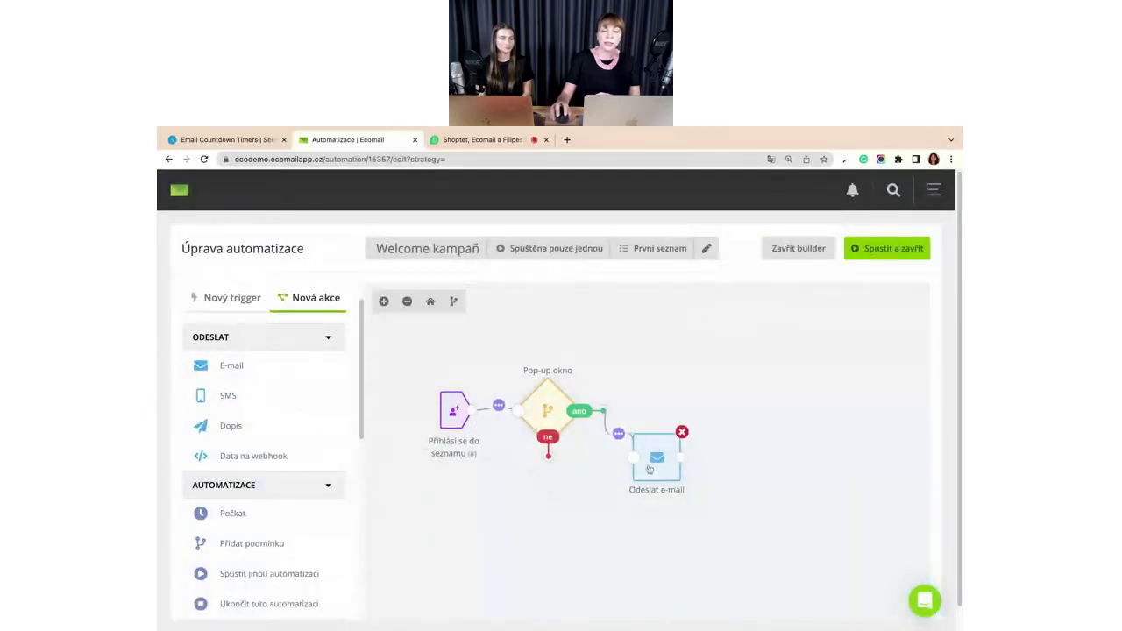
{"action": "left_click_drag", "start_coordinate": [650, 469], "coordinate": [670, 415]}
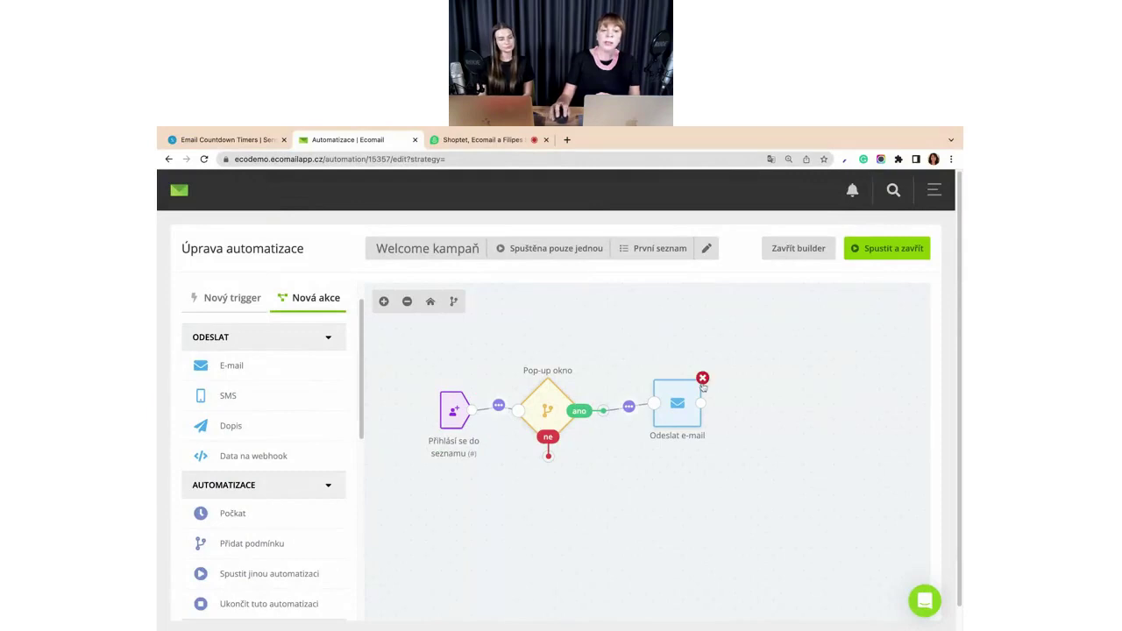
{"action": "left_click_drag", "start_coordinate": [455, 411], "coordinate": [442, 407]}
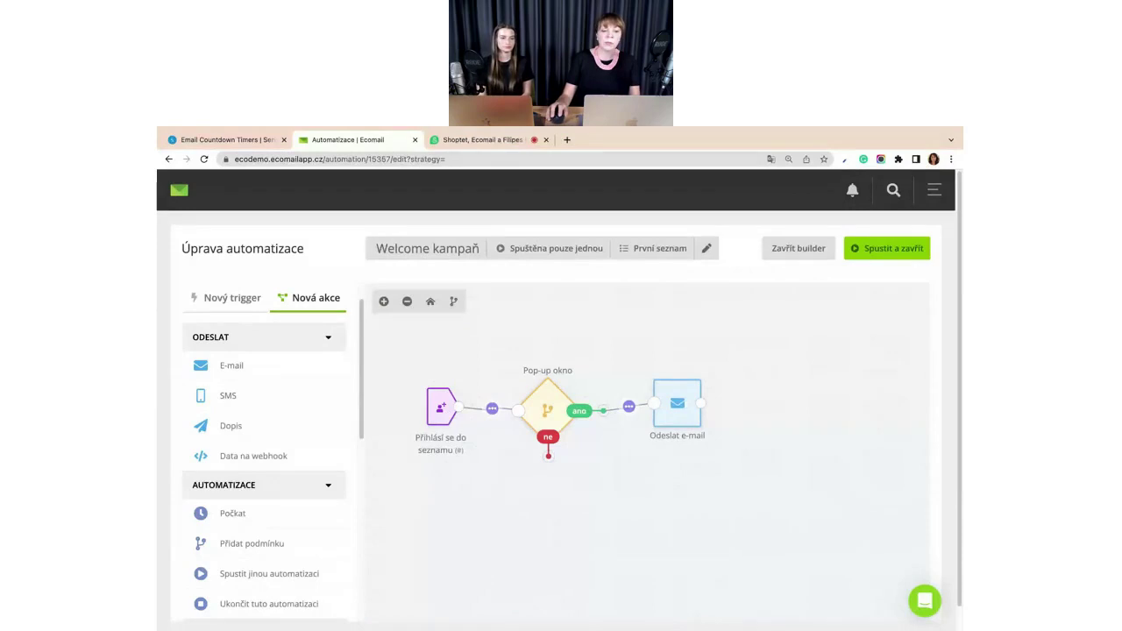
- Add a second Přidat podmínku action on the ne branch of Pop-up okno and name it Nakoupil?
{"action": "left_click", "coordinate": [233, 299]}
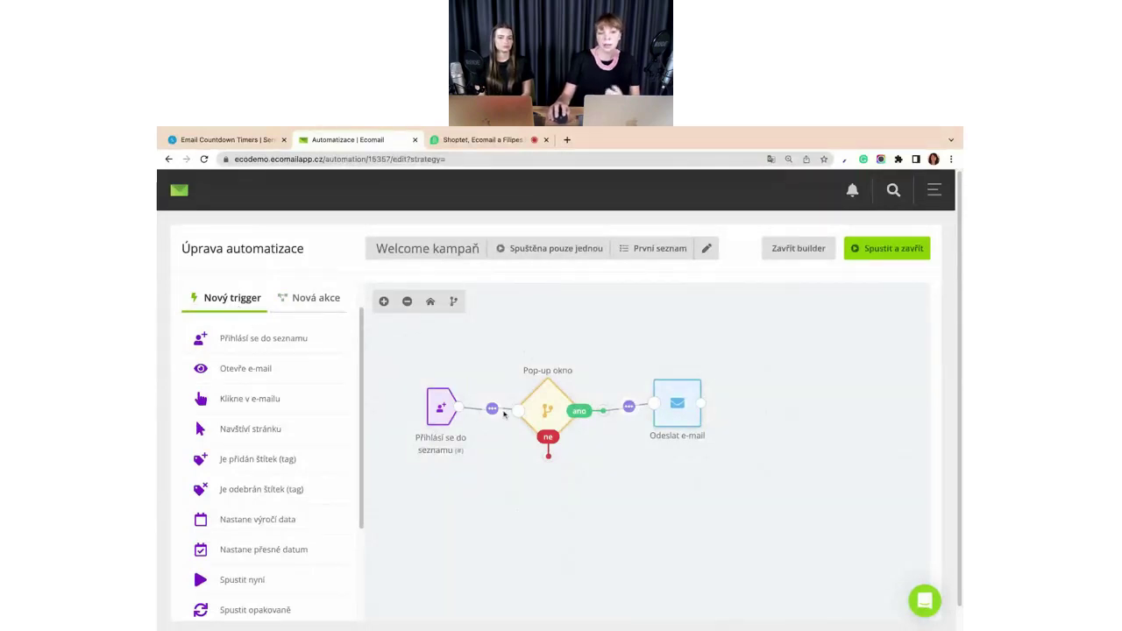
{"action": "left_click", "coordinate": [323, 303]}
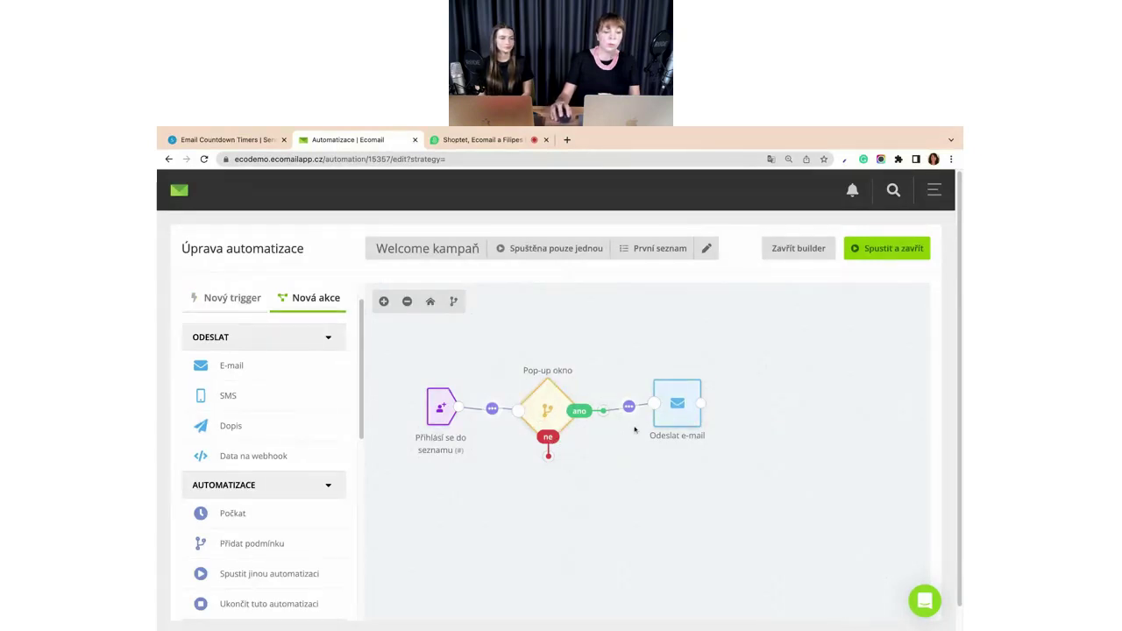
{"action": "left_click_drag", "start_coordinate": [263, 541], "coordinate": [581, 506]}
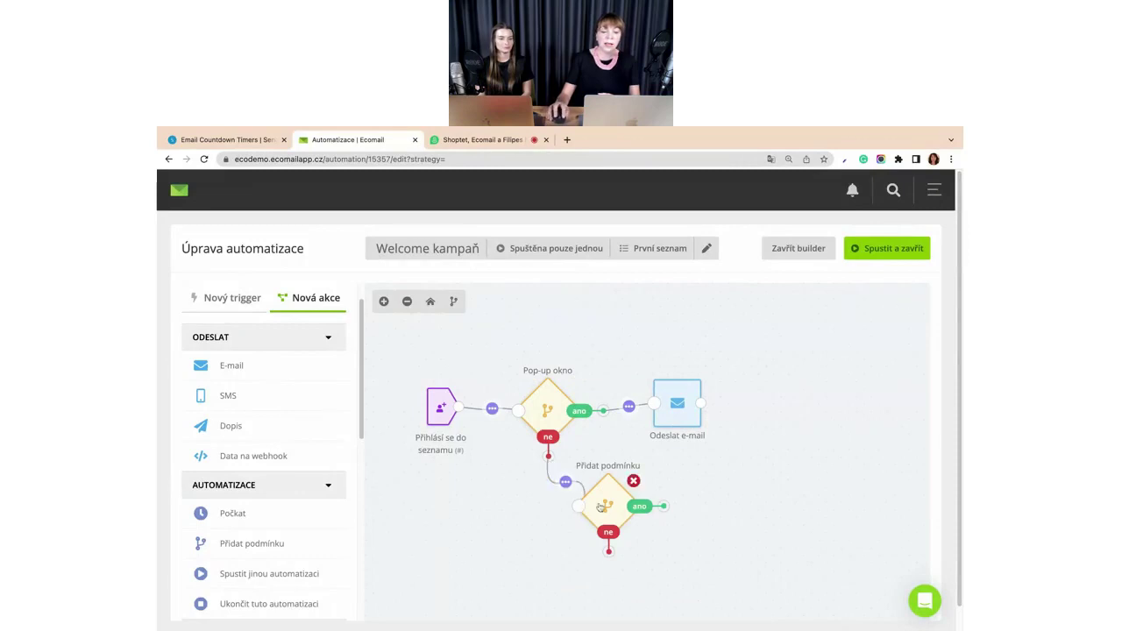
{"action": "left_click", "coordinate": [602, 507]}
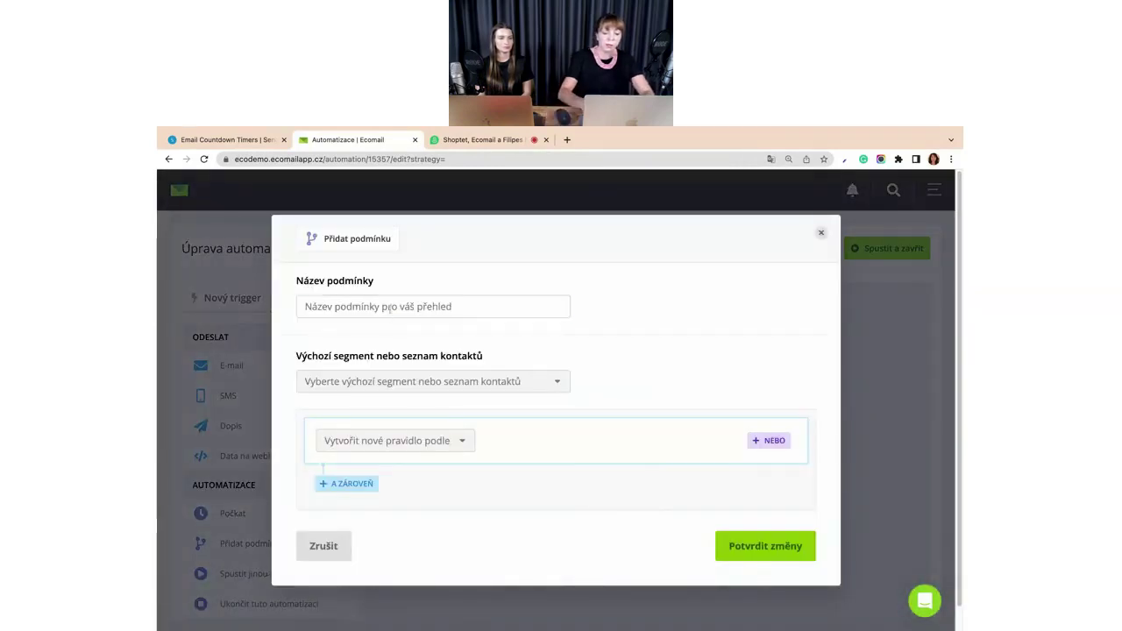
{"action": "left_click", "coordinate": [391, 308]}
{"action": "type", "text": "Nakoupil?"}
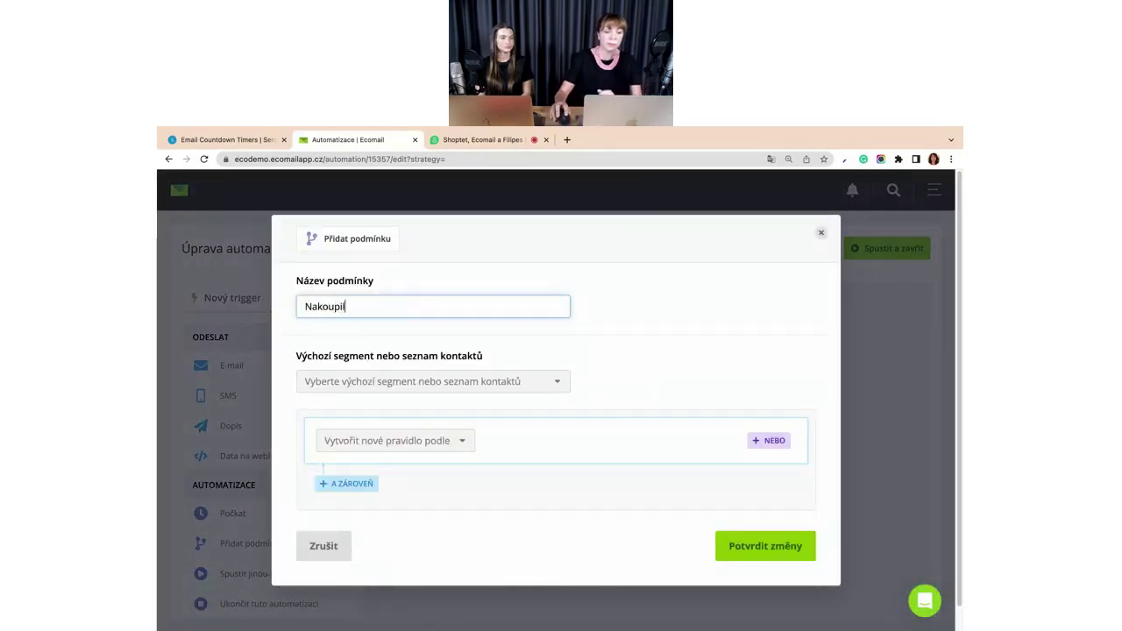
- Set the Nakoupil? rule to na webu, Nakoupili v obchodě, with shoptet as the store
{"action": "left_click", "coordinate": [397, 441]}
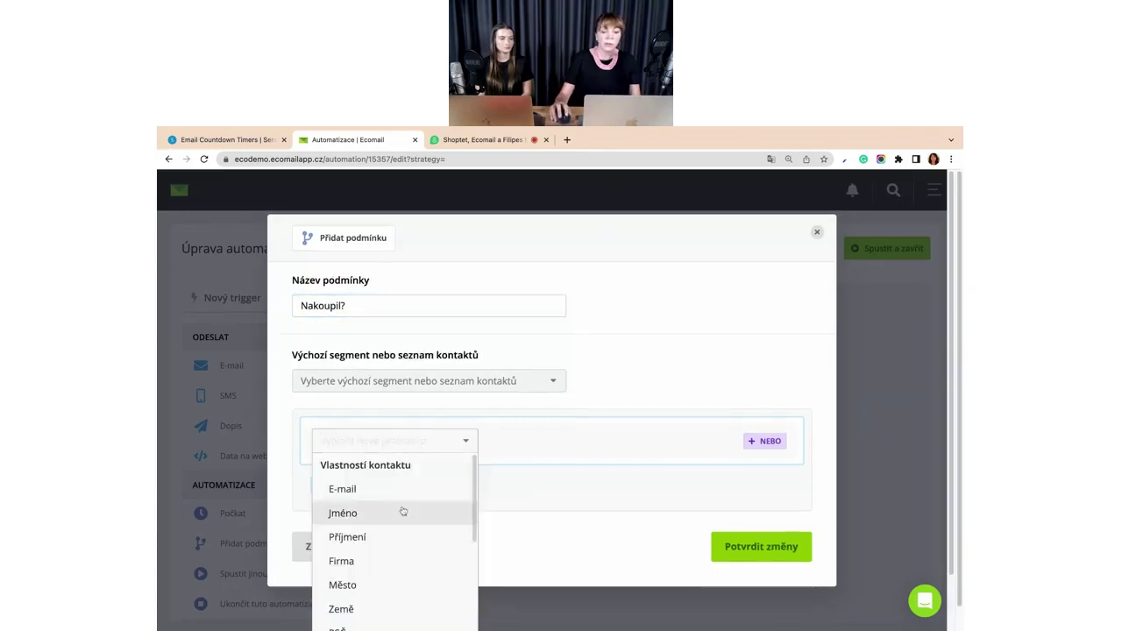
{"action": "scroll", "coordinate": [401, 511], "scroll_direction": "down", "scroll_amount": 5}
{"action": "left_click", "coordinate": [360, 594]}
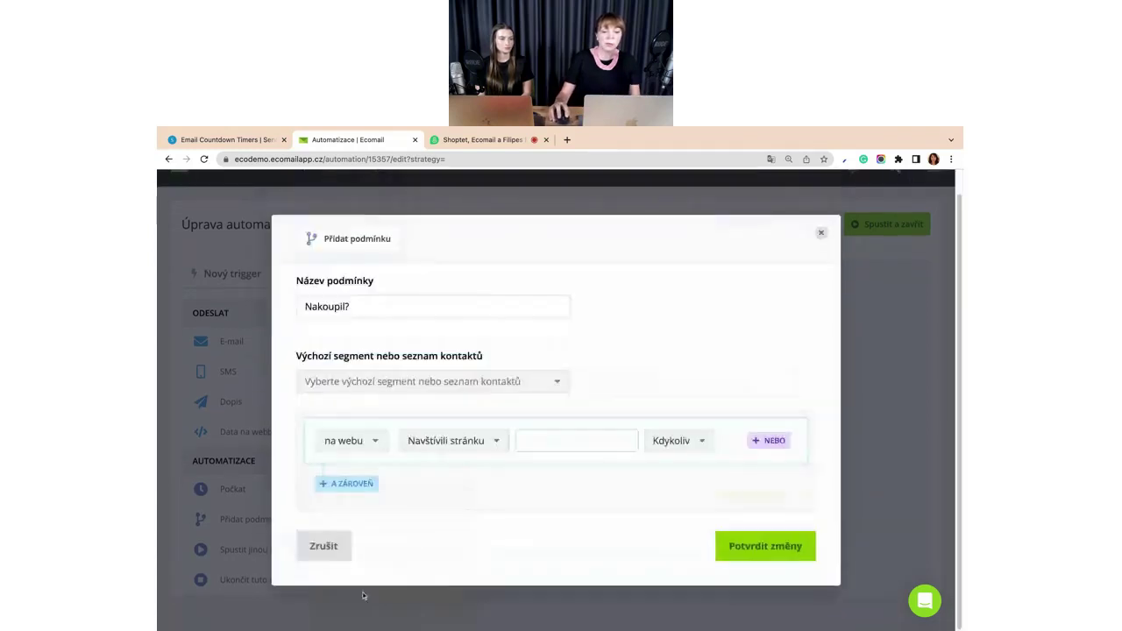
{"action": "left_click", "coordinate": [464, 427]}
{"action": "left_click", "coordinate": [454, 521]}
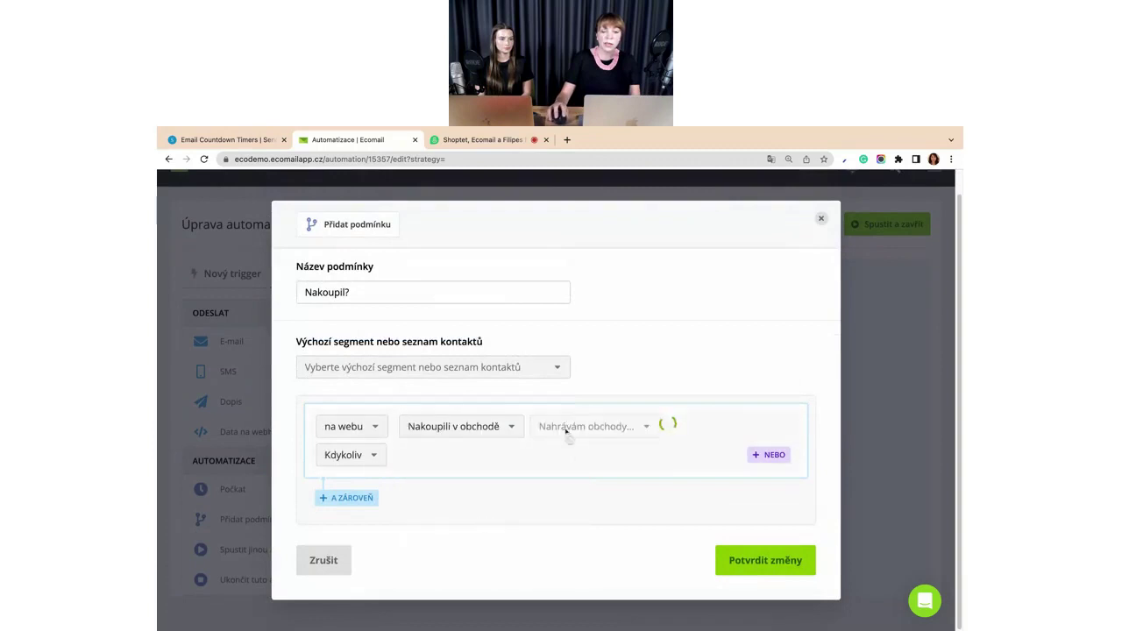
{"action": "left_click", "coordinate": [600, 428]}
{"action": "left_click", "coordinate": [601, 449]}
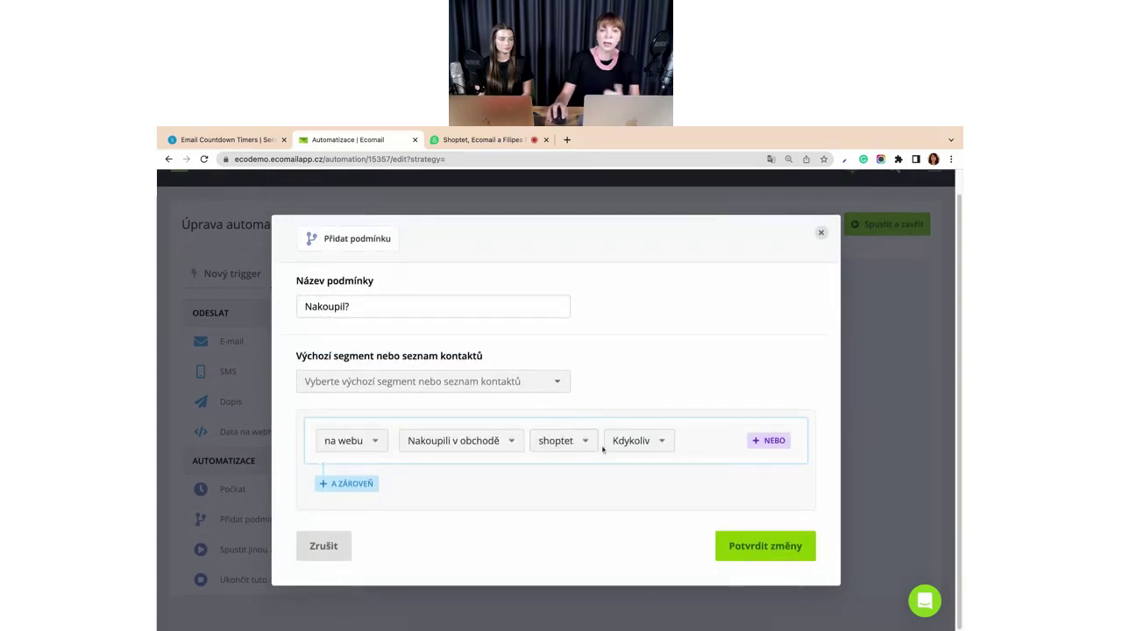
- Limit the purchase rule to Za posledních x hodin with a value of 1 and save the Nakoupil? condition
{"action": "left_click", "coordinate": [642, 446]}
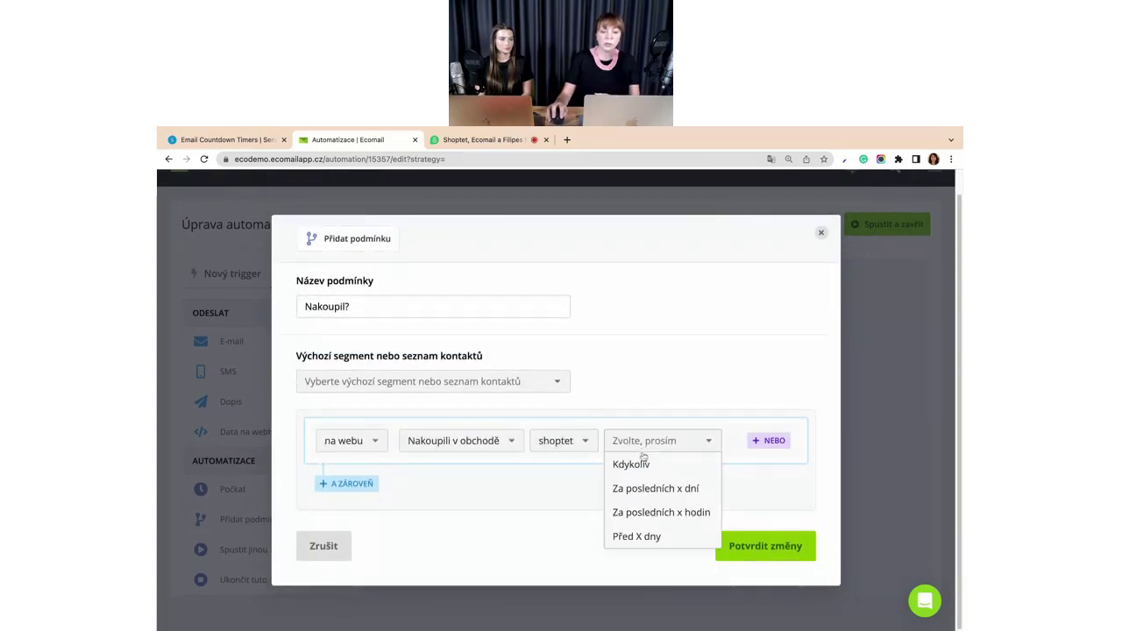
{"action": "left_click", "coordinate": [693, 514]}
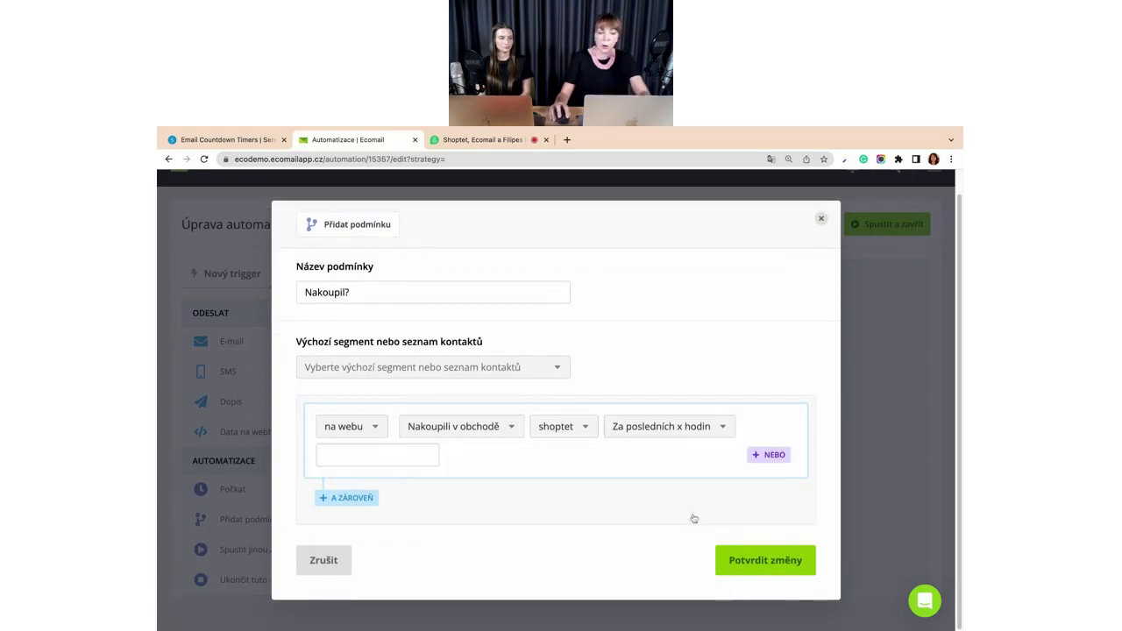
{"action": "left_click", "coordinate": [409, 459]}
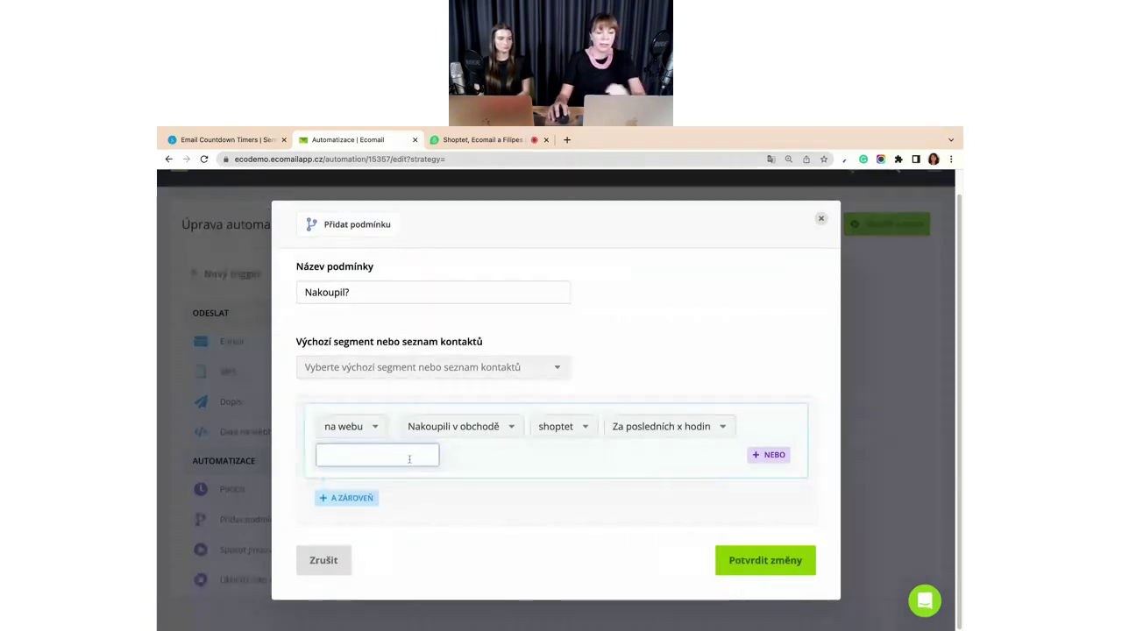
{"action": "type", "text": "1"}
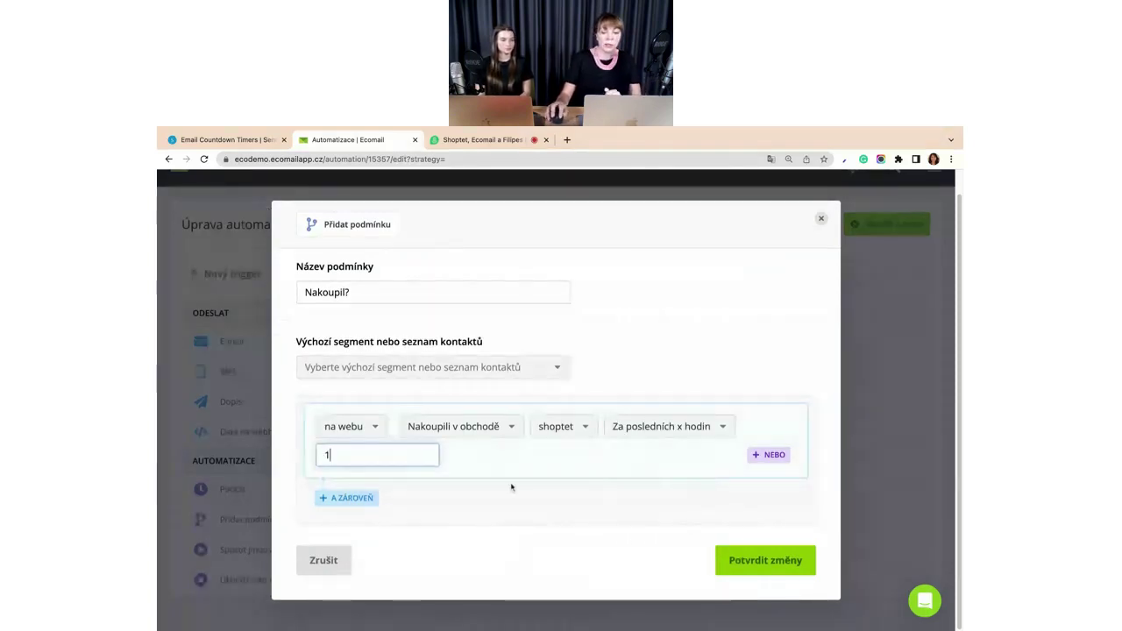
{"action": "left_click", "coordinate": [757, 562]}
{"action": "left_click", "coordinate": [759, 601]}
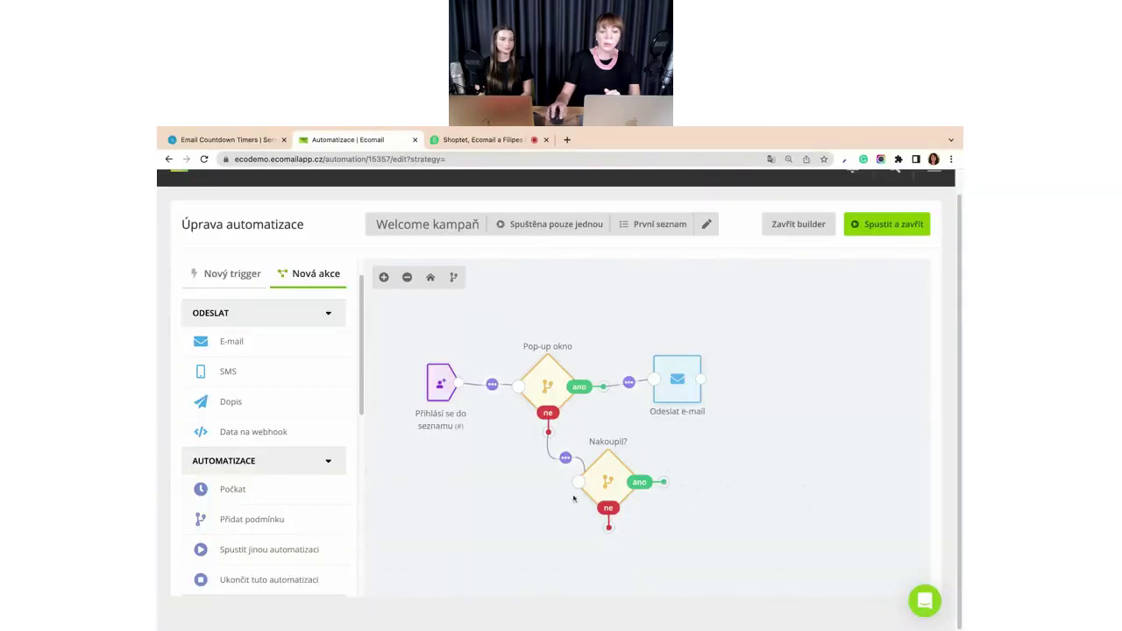
- Add an E-mail action on the ano branch of the Nakoupil? condition
{"action": "left_click_drag", "start_coordinate": [243, 341], "coordinate": [743, 485]}
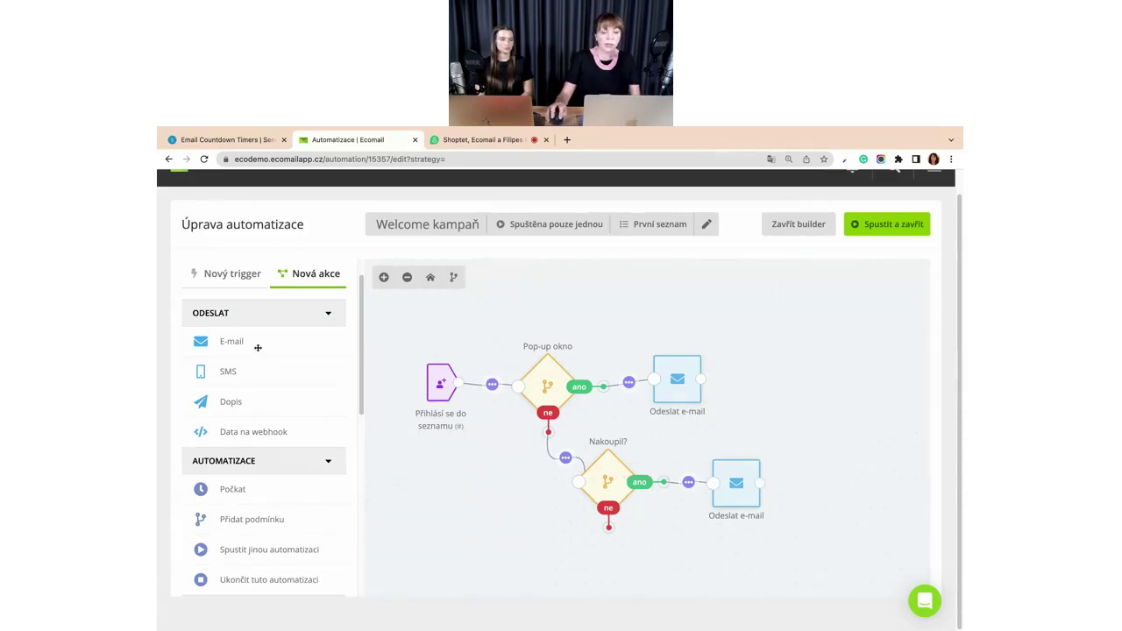
- Add an E-mail action on the ne branch of the Nakoupil? condition and close the automation builder
{"action": "left_click_drag", "start_coordinate": [257, 340], "coordinate": [727, 561]}
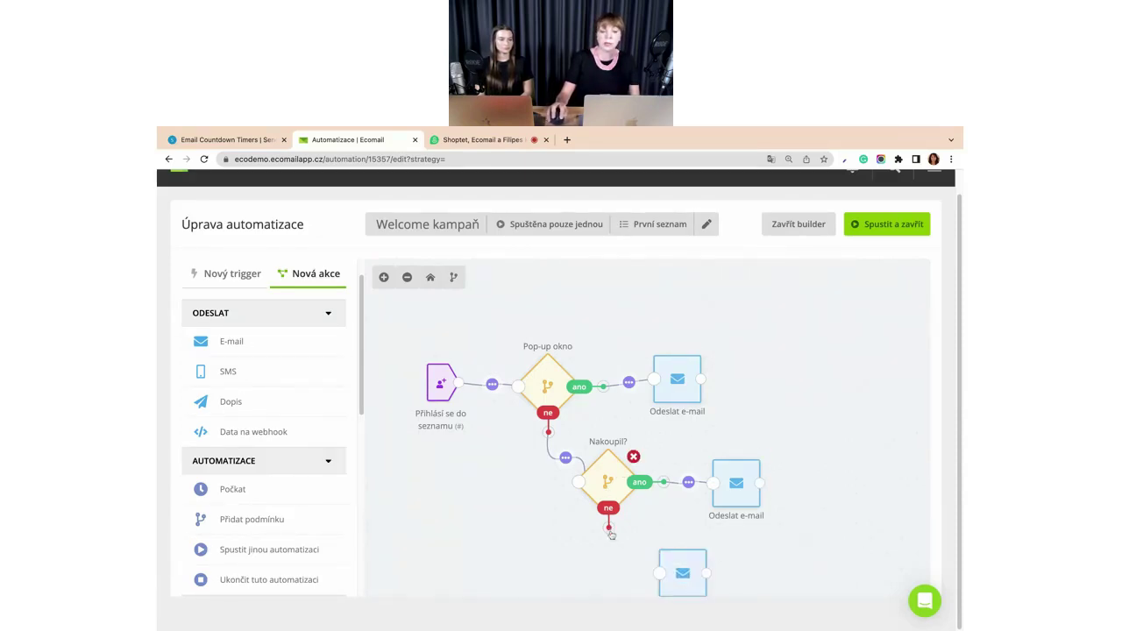
{"action": "left_click_drag", "start_coordinate": [611, 537], "coordinate": [659, 573]}
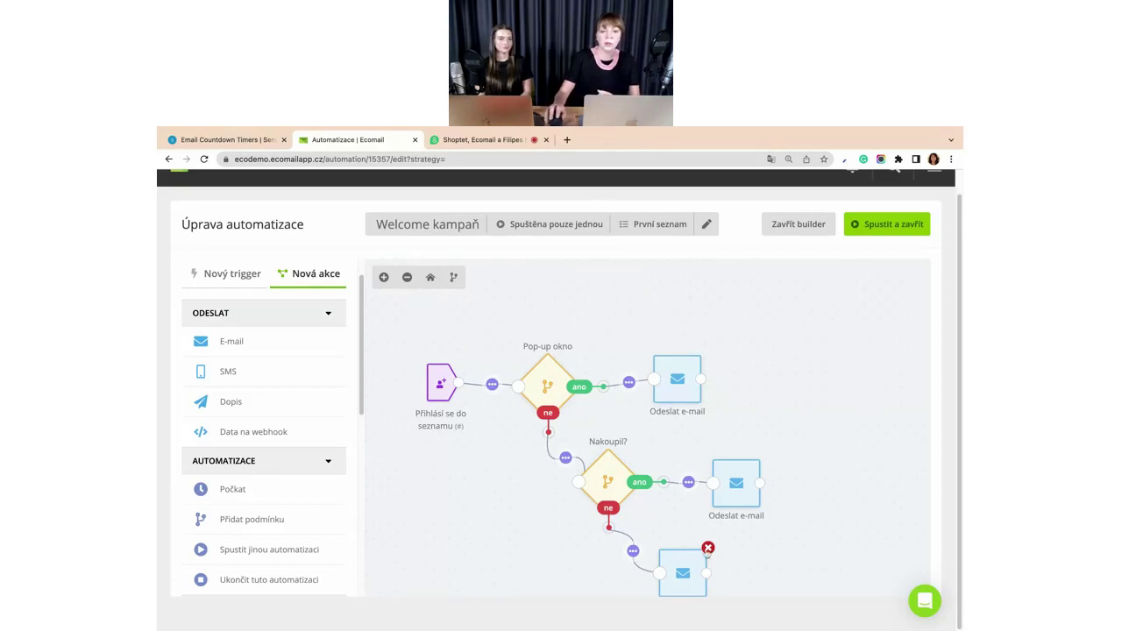
{"action": "left_click", "coordinate": [812, 229]}
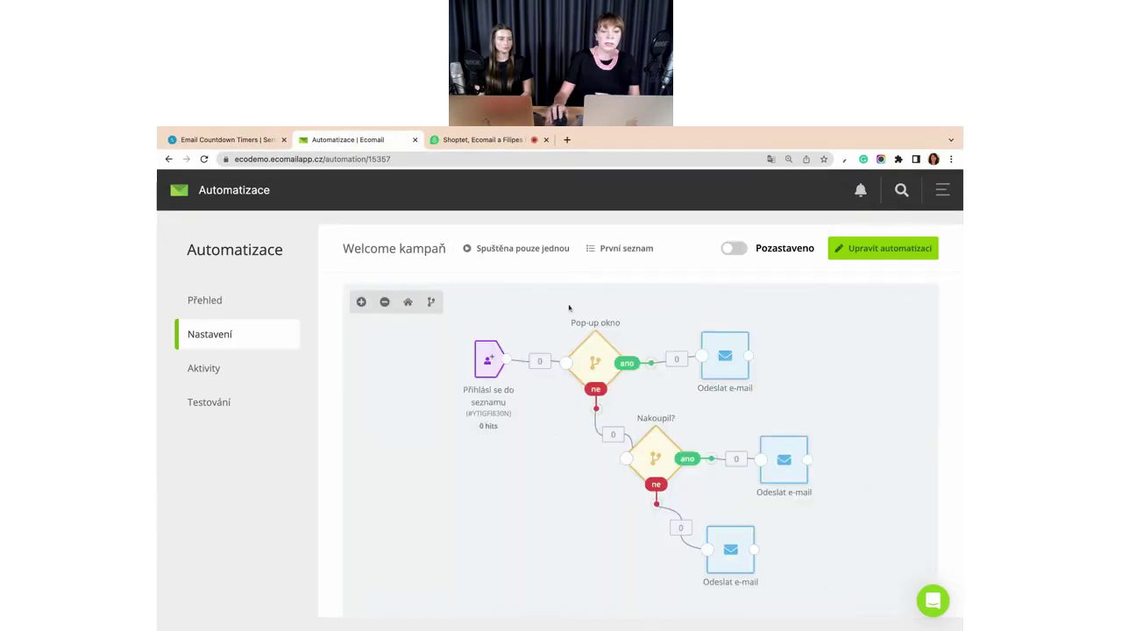
- Return to the automations overview and start a new automation named Opuštěný košík
{"action": "left_click", "coordinate": [943, 191]}
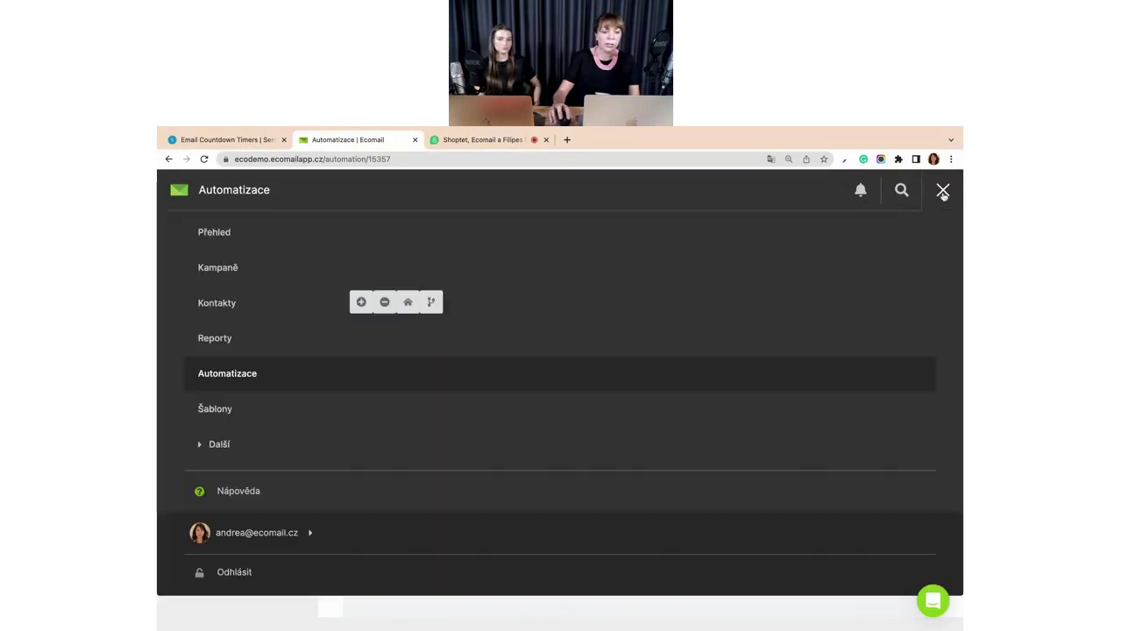
{"action": "left_click", "coordinate": [235, 375]}
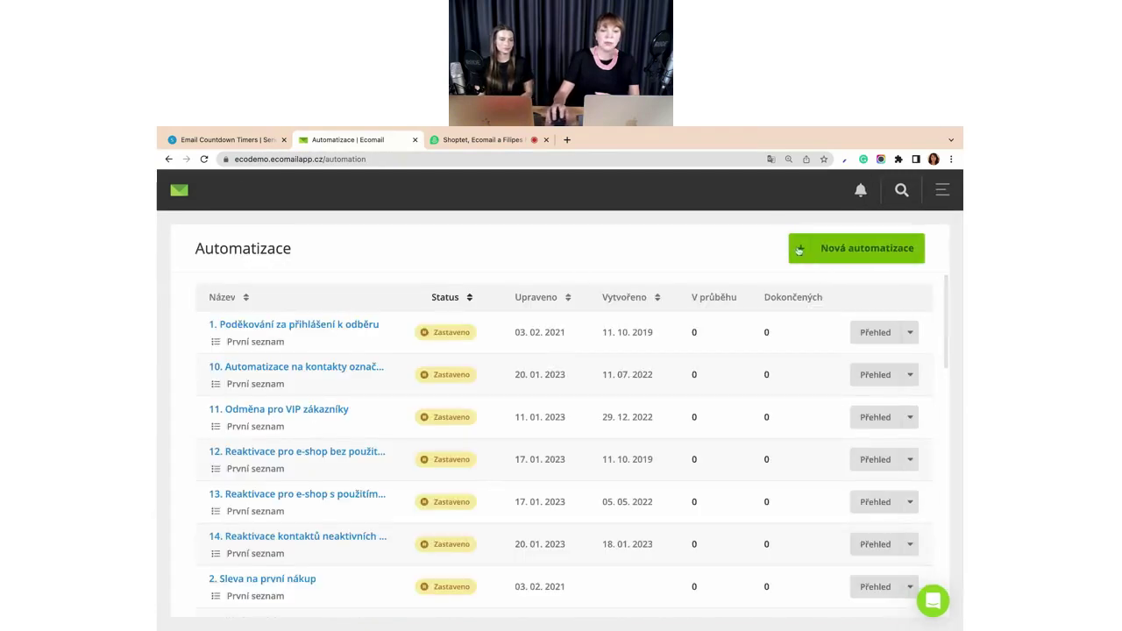
{"action": "left_click", "coordinate": [799, 249]}
{"action": "left_click", "coordinate": [485, 419]}
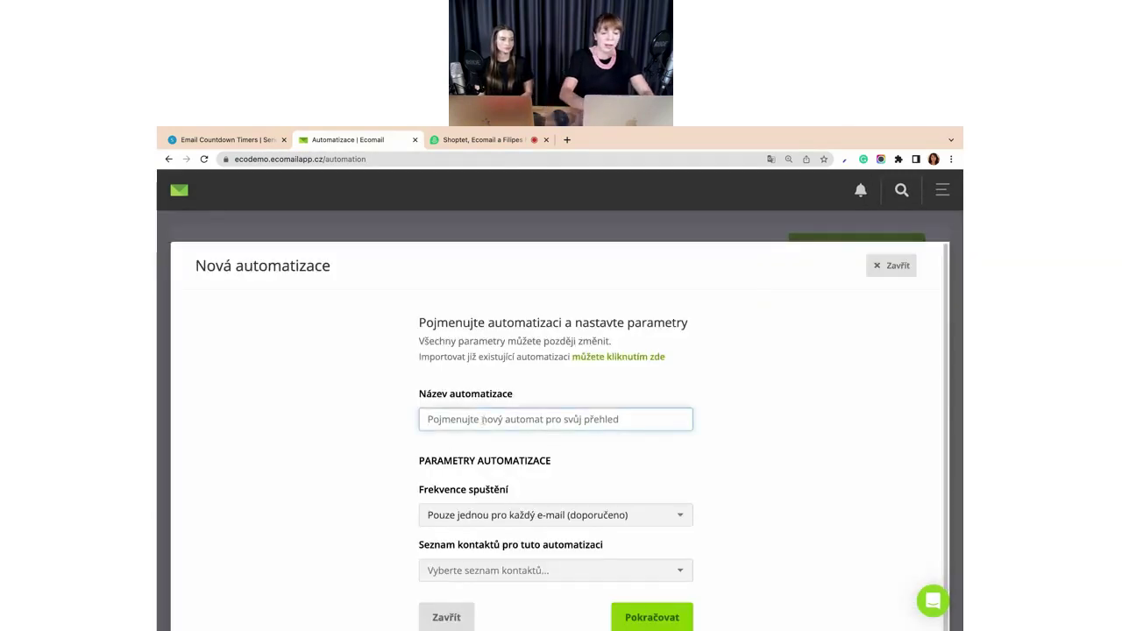
{"action": "type", "text": "Opuštěný košík"}
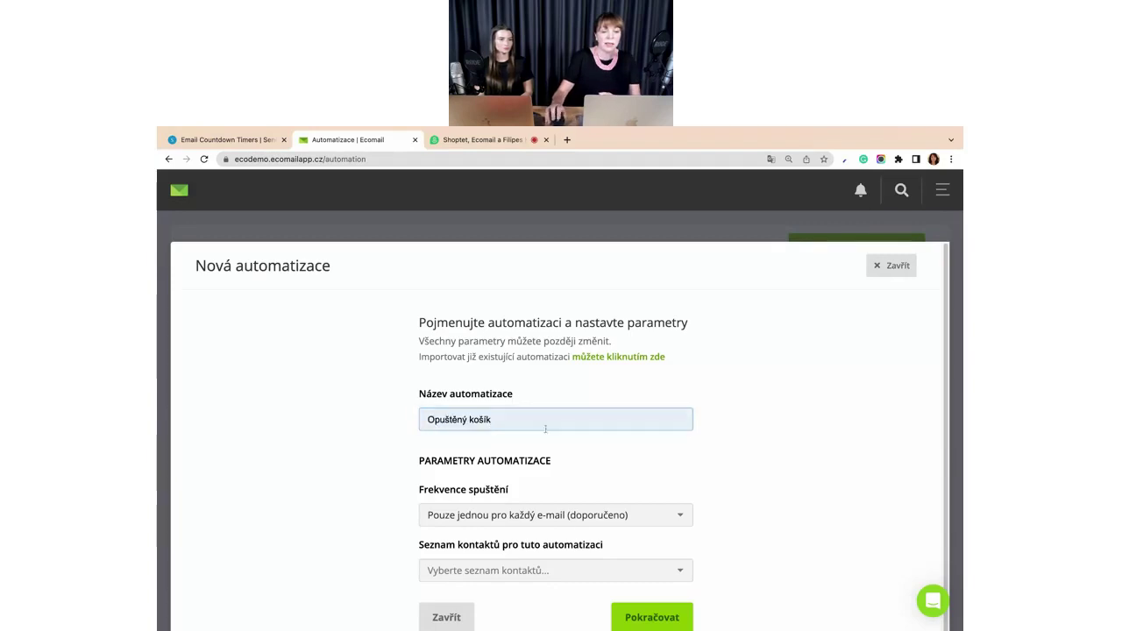
- Set the automation's run frequency to Několikrát and its contact list to První seznam, and continue to the template selection
{"action": "scroll", "coordinate": [879, 368], "scroll_direction": "down", "scroll_amount": 1}
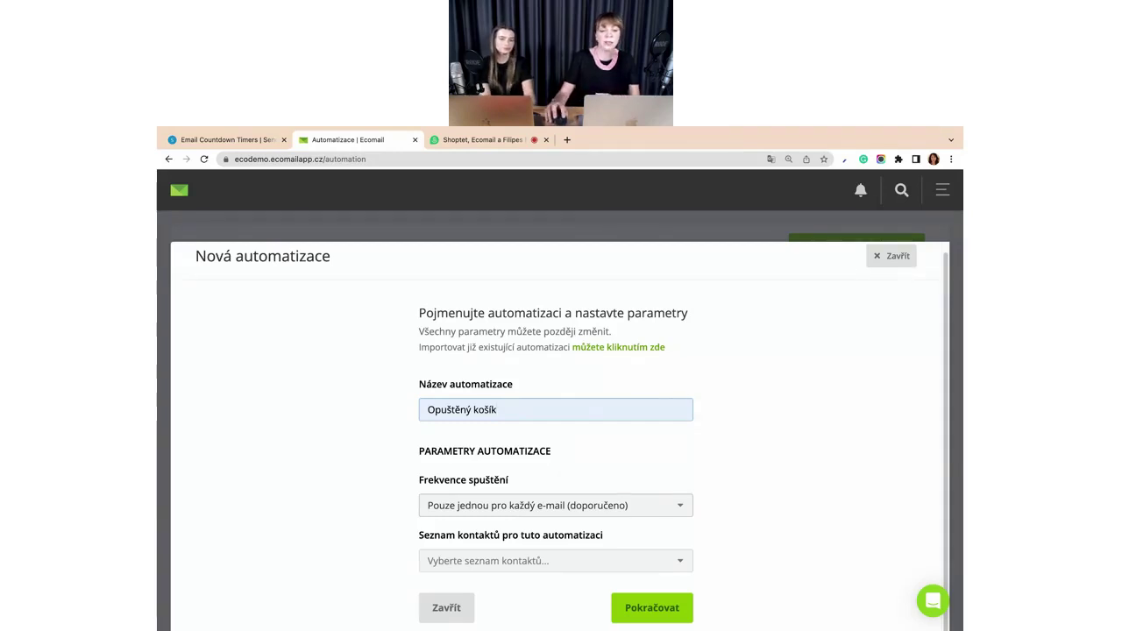
{"action": "left_click", "coordinate": [516, 506]}
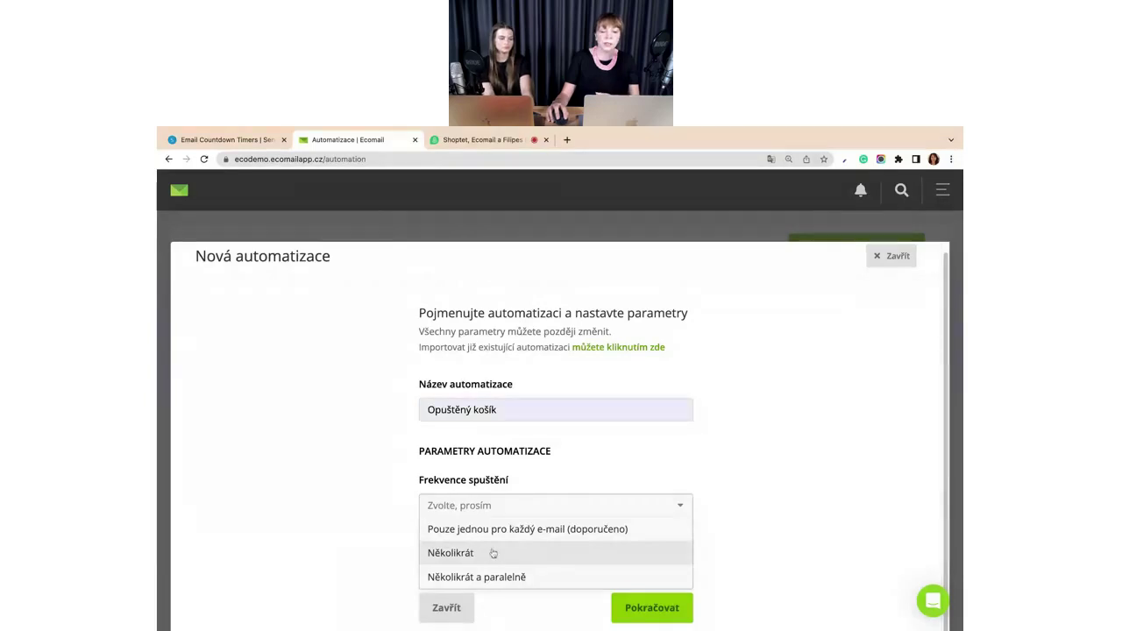
{"action": "left_click", "coordinate": [490, 554]}
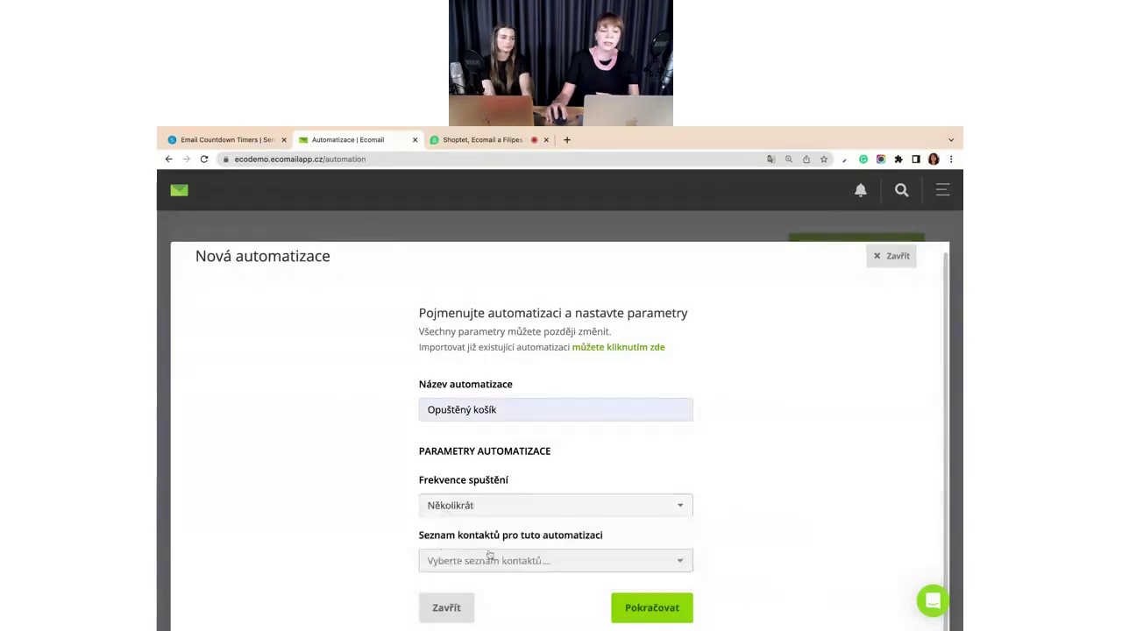
{"action": "left_click", "coordinate": [512, 563]}
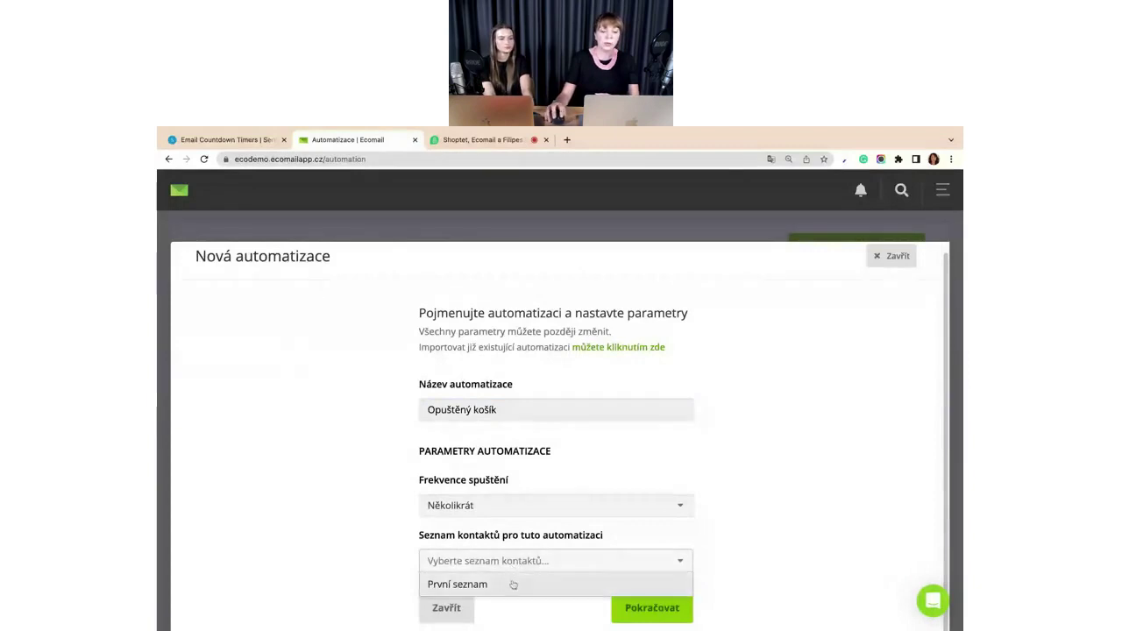
{"action": "left_click", "coordinate": [513, 585]}
{"action": "left_click", "coordinate": [643, 609]}
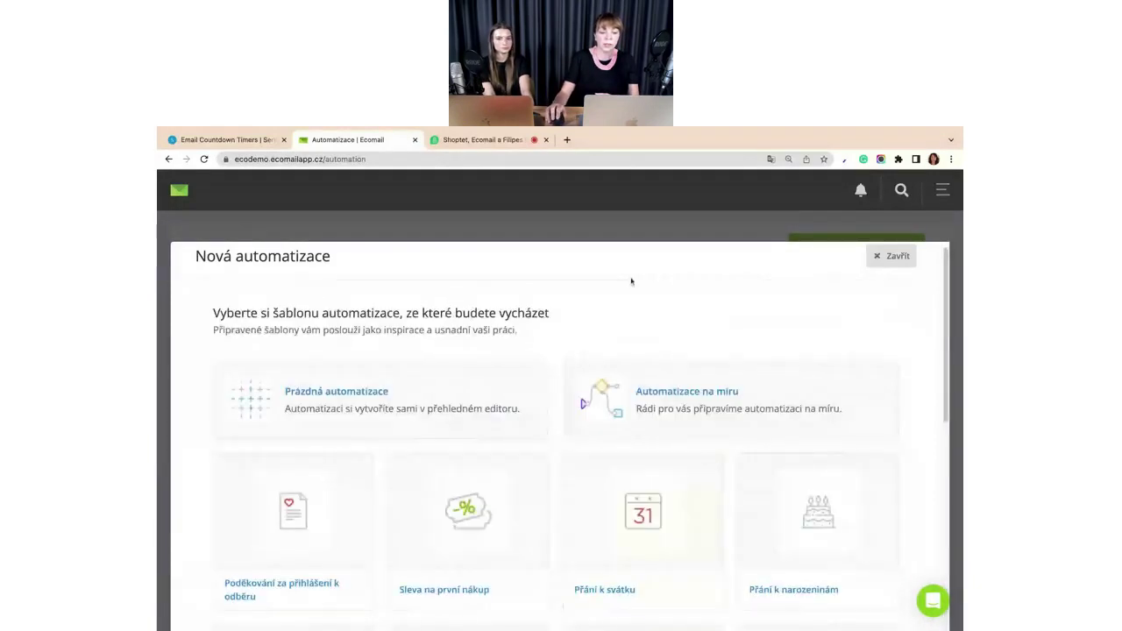
- Preview the Opuštěný košík automation template and use it for the new automation
{"action": "scroll", "coordinate": [644, 296], "scroll_direction": "down", "scroll_amount": 5}
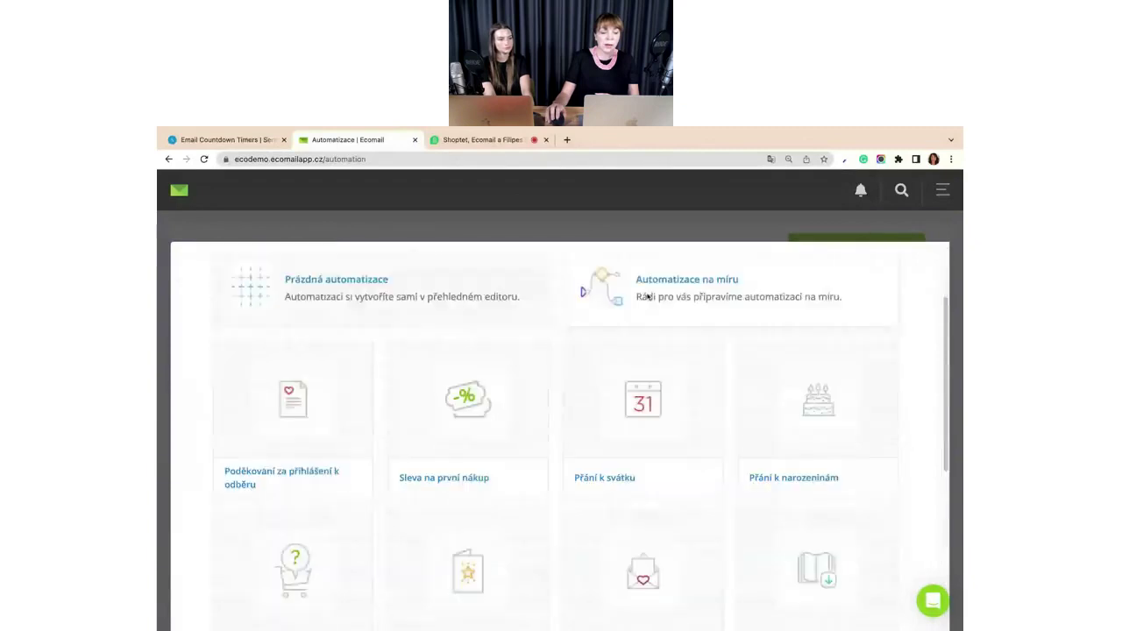
{"action": "scroll", "coordinate": [648, 299], "scroll_direction": "down", "scroll_amount": 1}
{"action": "mouse_move", "coordinate": [329, 443]}
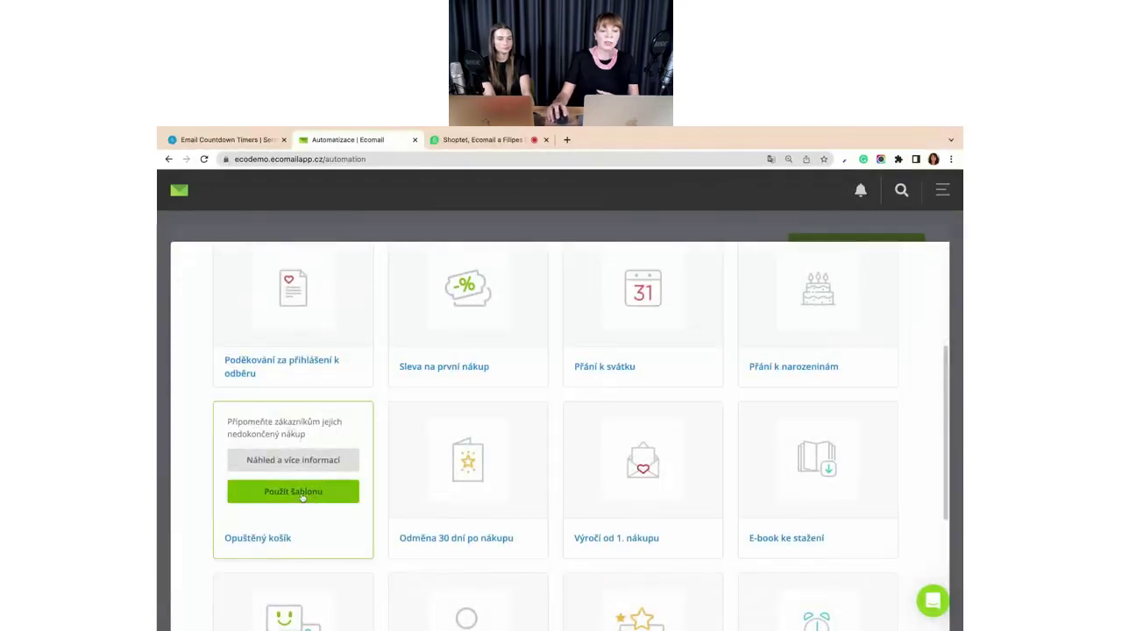
{"action": "left_click", "coordinate": [308, 460]}
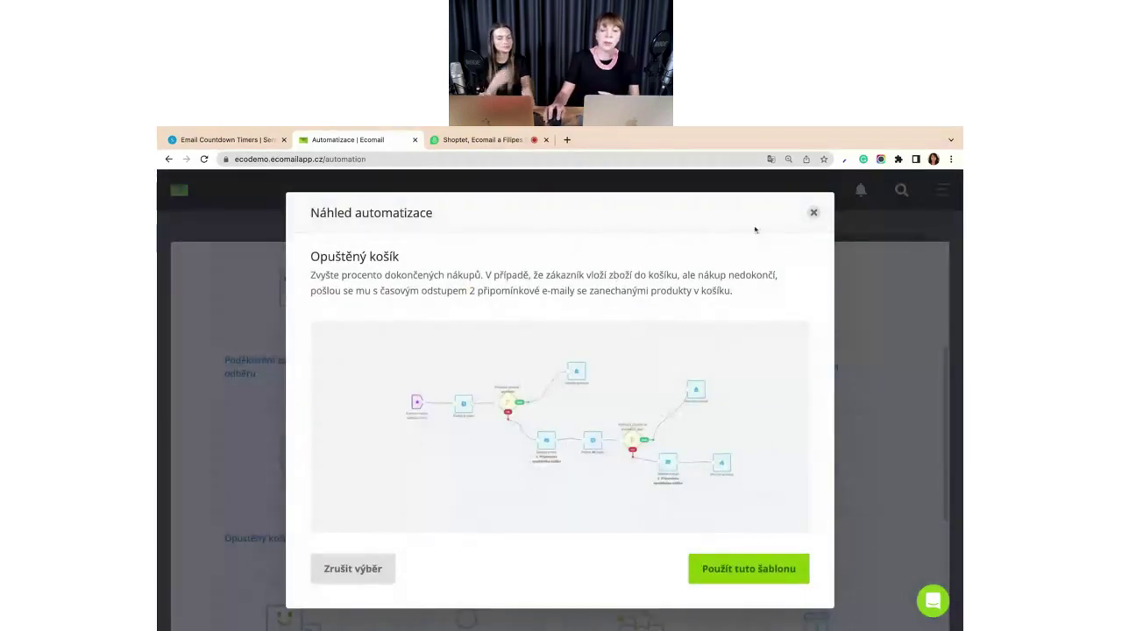
{"action": "left_click", "coordinate": [813, 212]}
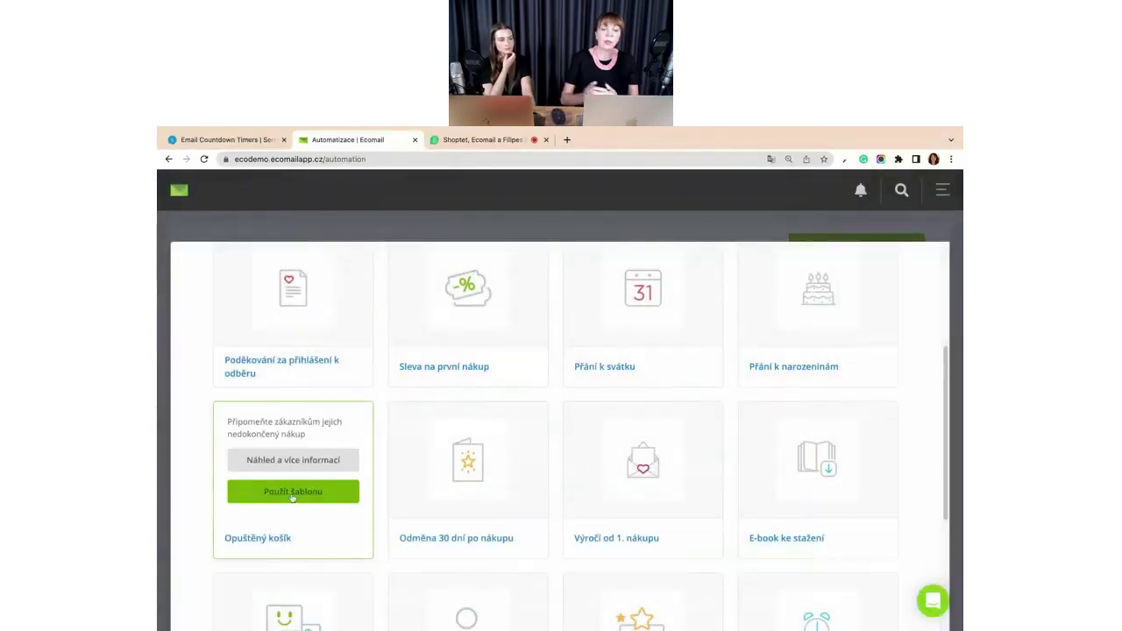
{"action": "left_click", "coordinate": [294, 494]}
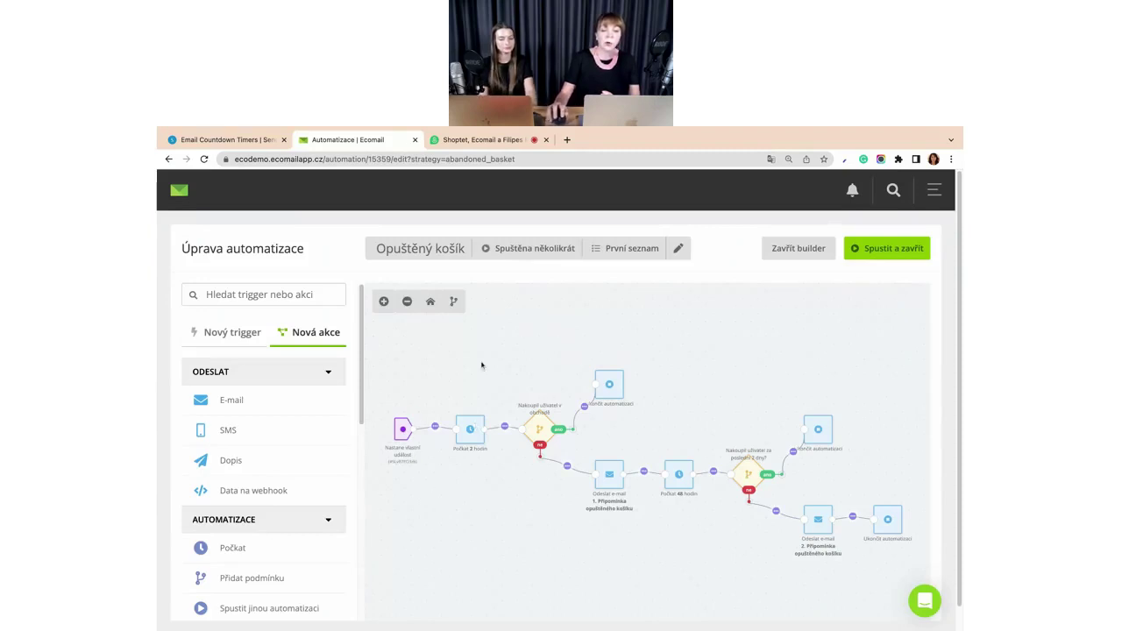
- Examine the category, action and label settings of the Nastane vlastní událost trigger
{"action": "mouse_move", "coordinate": [387, 450]}
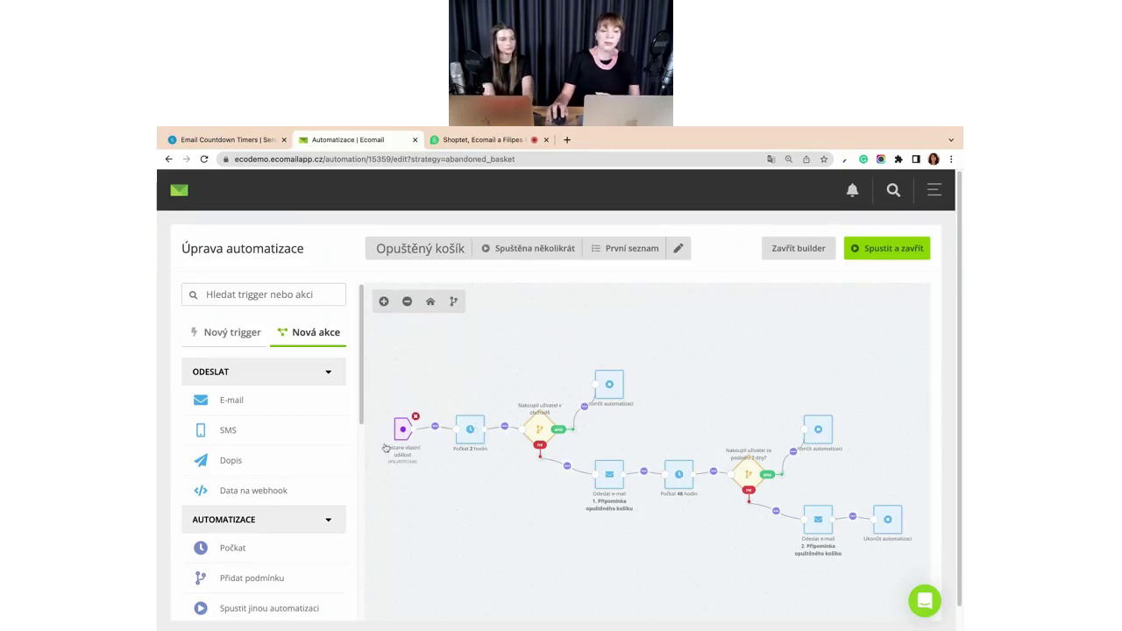
{"action": "left_click", "coordinate": [402, 433]}
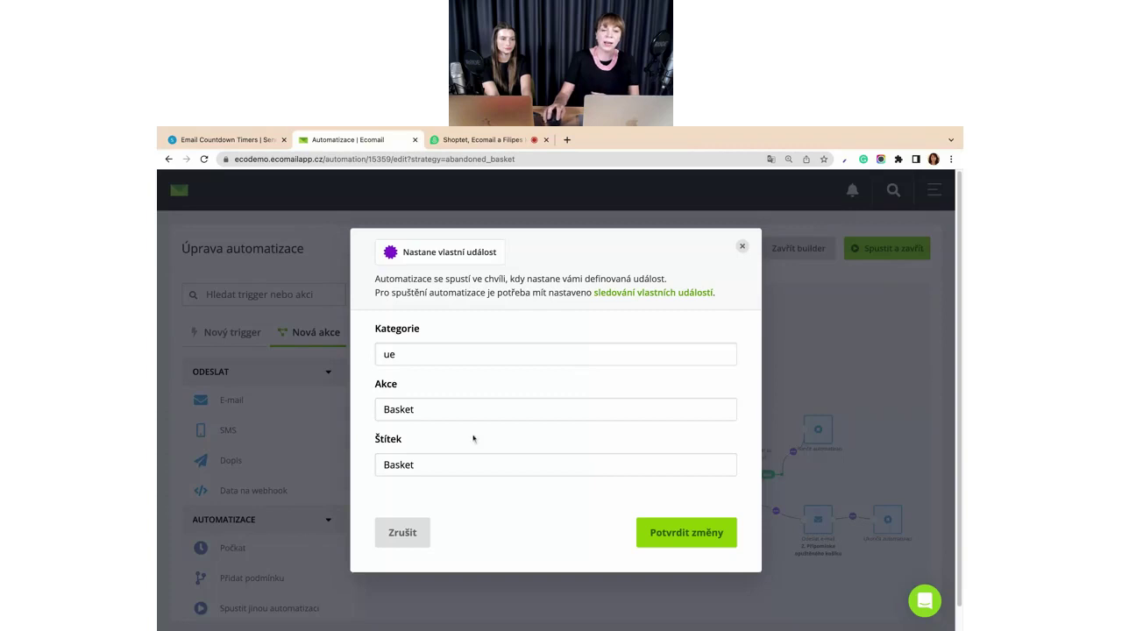
{"action": "left_click", "coordinate": [742, 247]}
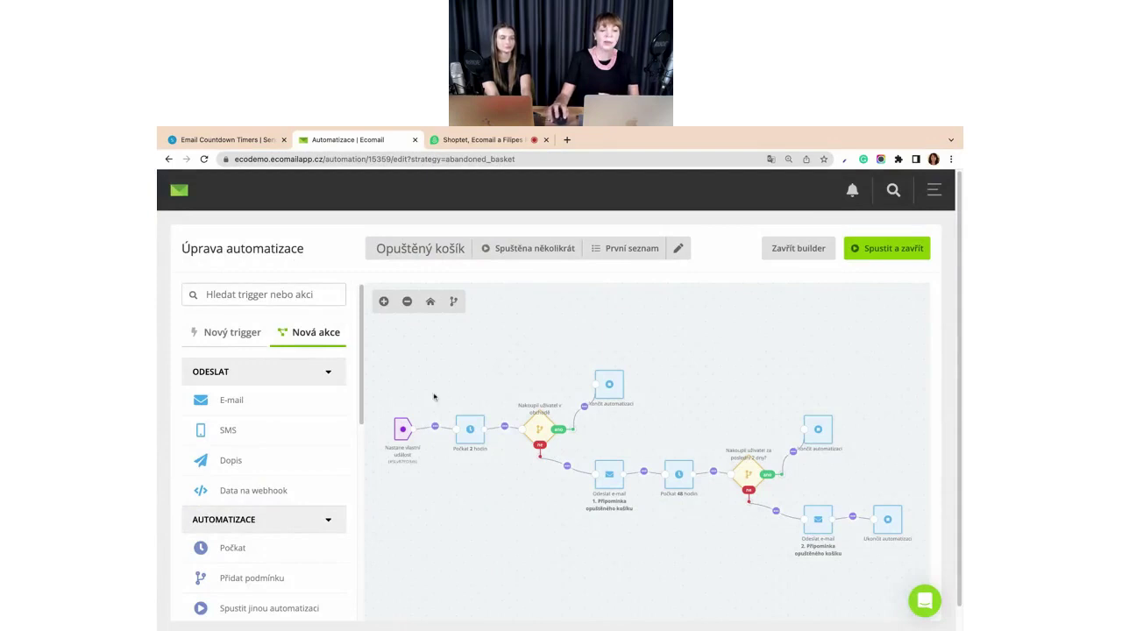
{"action": "mouse_move", "coordinate": [403, 432]}
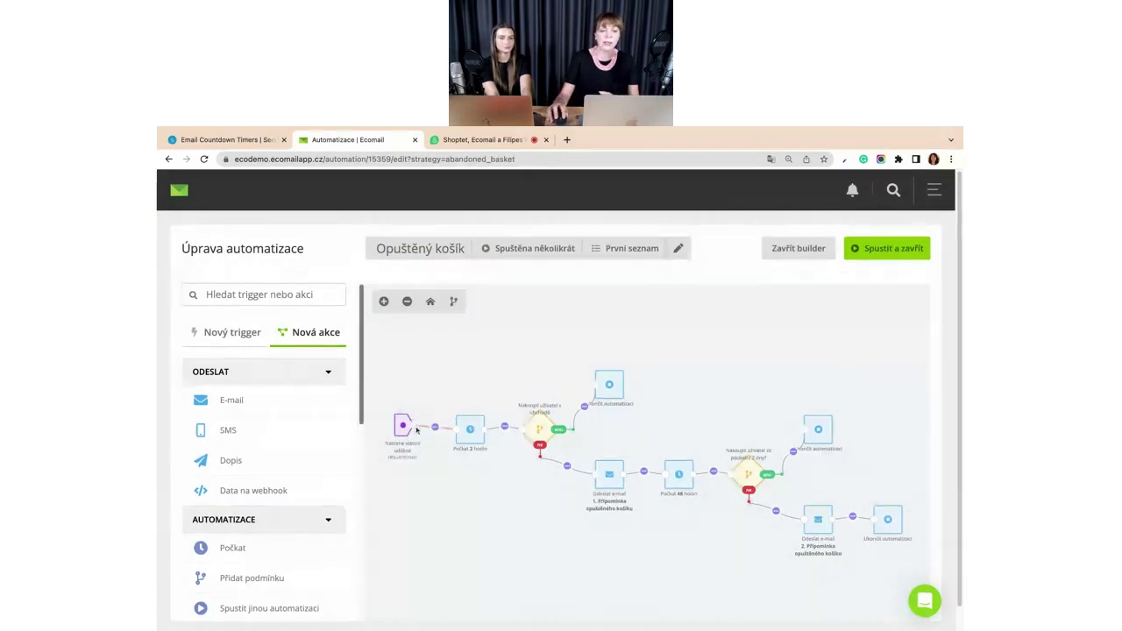
{"action": "left_click_drag", "start_coordinate": [402, 437], "coordinate": [402, 440]}
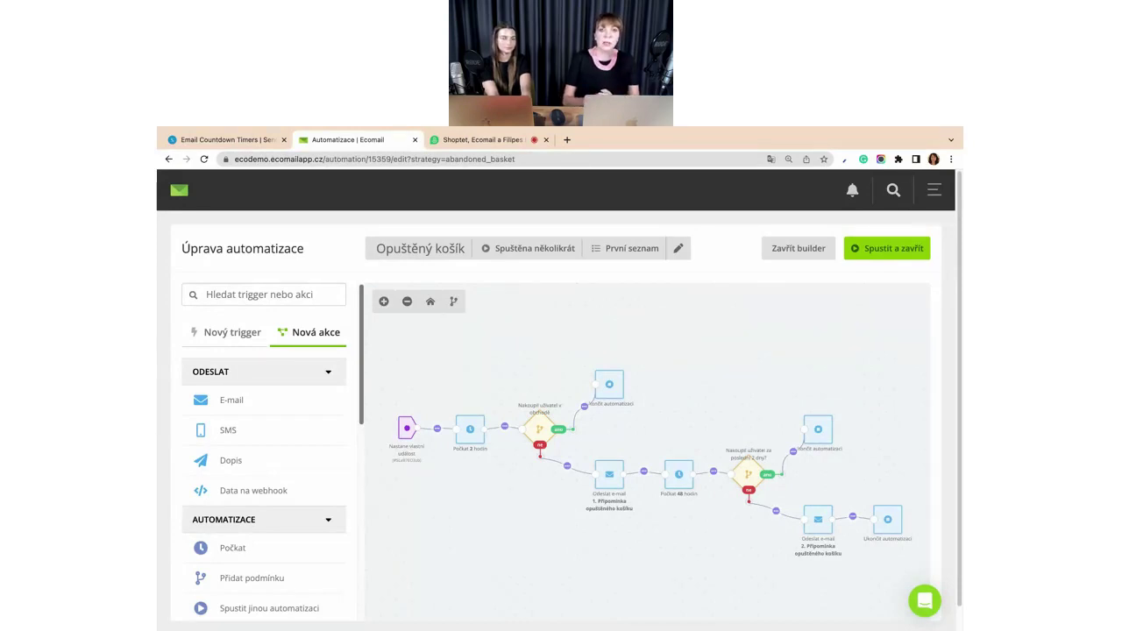
- Set the interval of the first Počkat action to hodin and save the change
{"action": "left_click", "coordinate": [474, 430]}
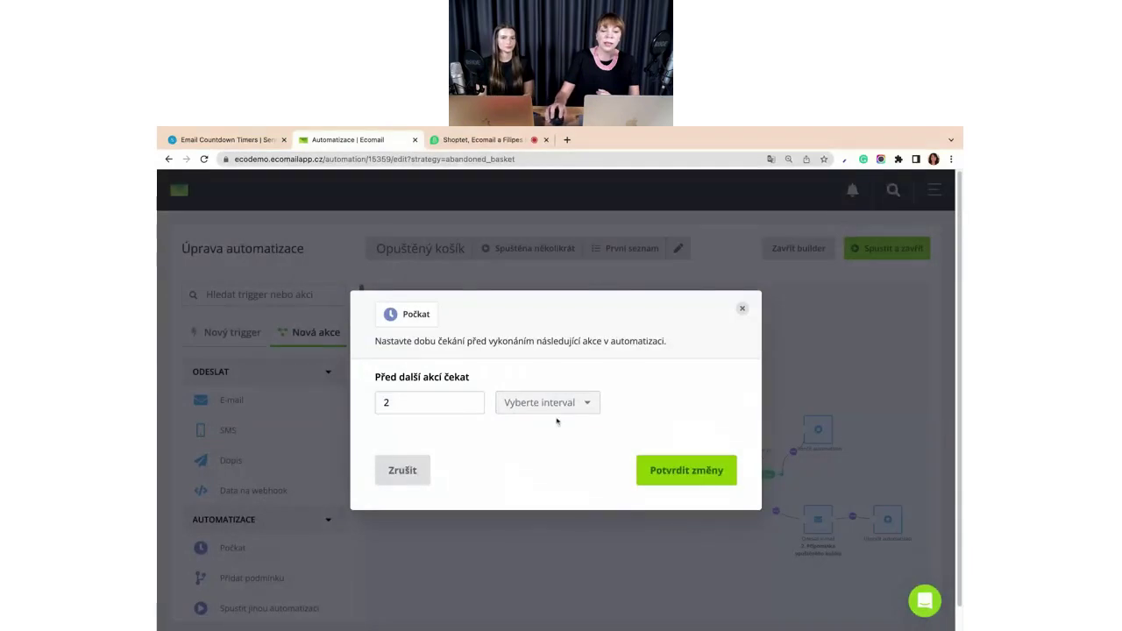
{"action": "left_click", "coordinate": [558, 411]}
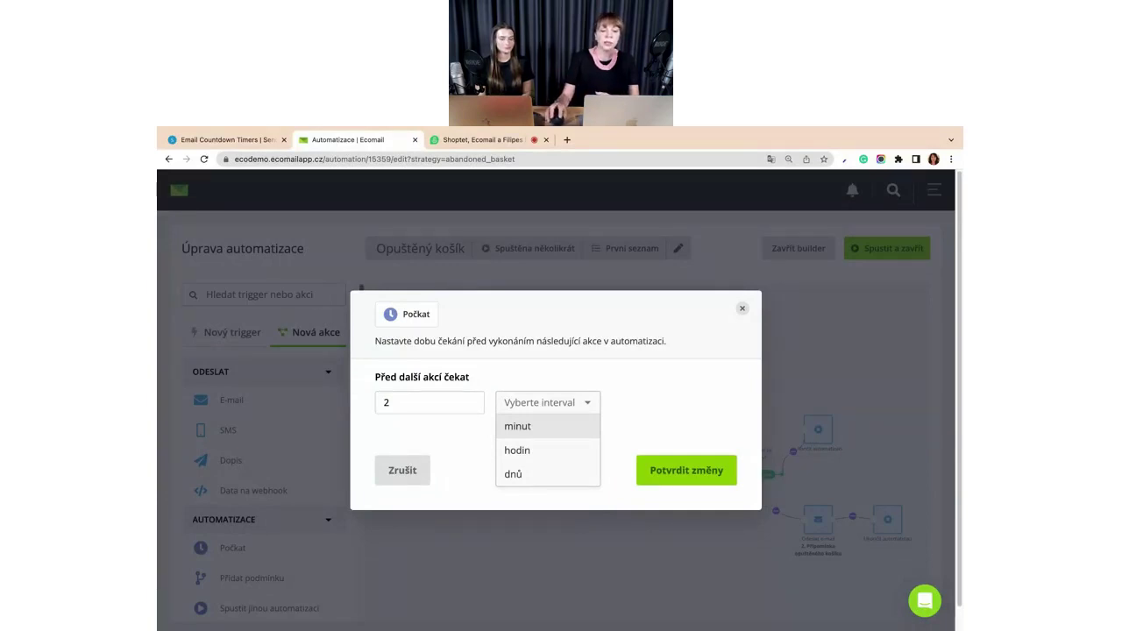
{"action": "left_click", "coordinate": [555, 451]}
{"action": "left_click", "coordinate": [644, 470]}
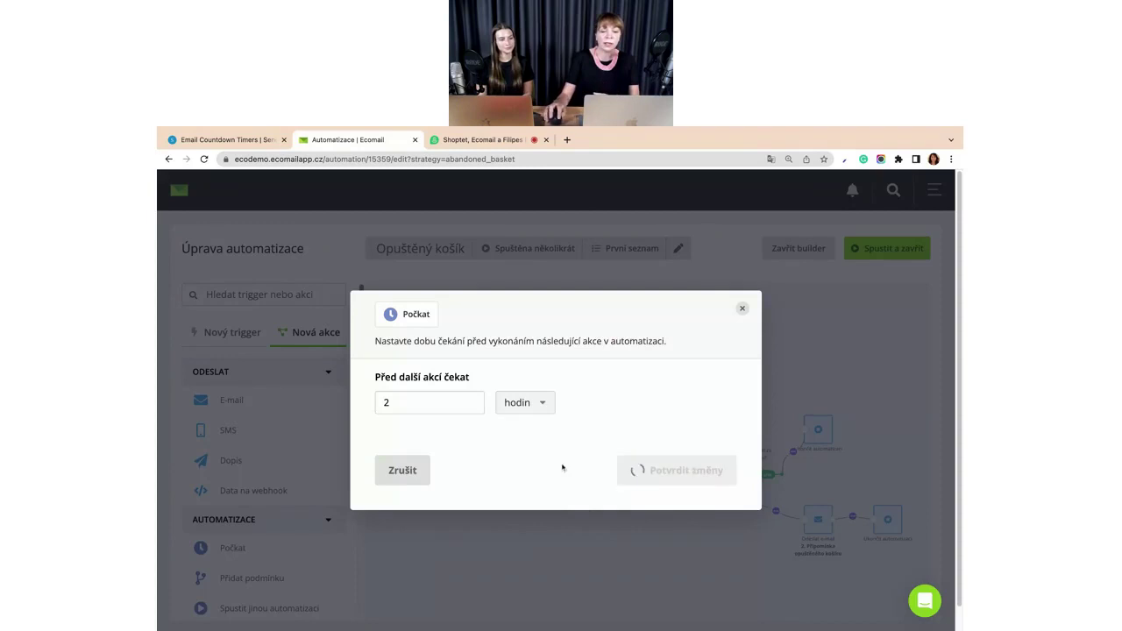
{"action": "left_click", "coordinate": [704, 506]}
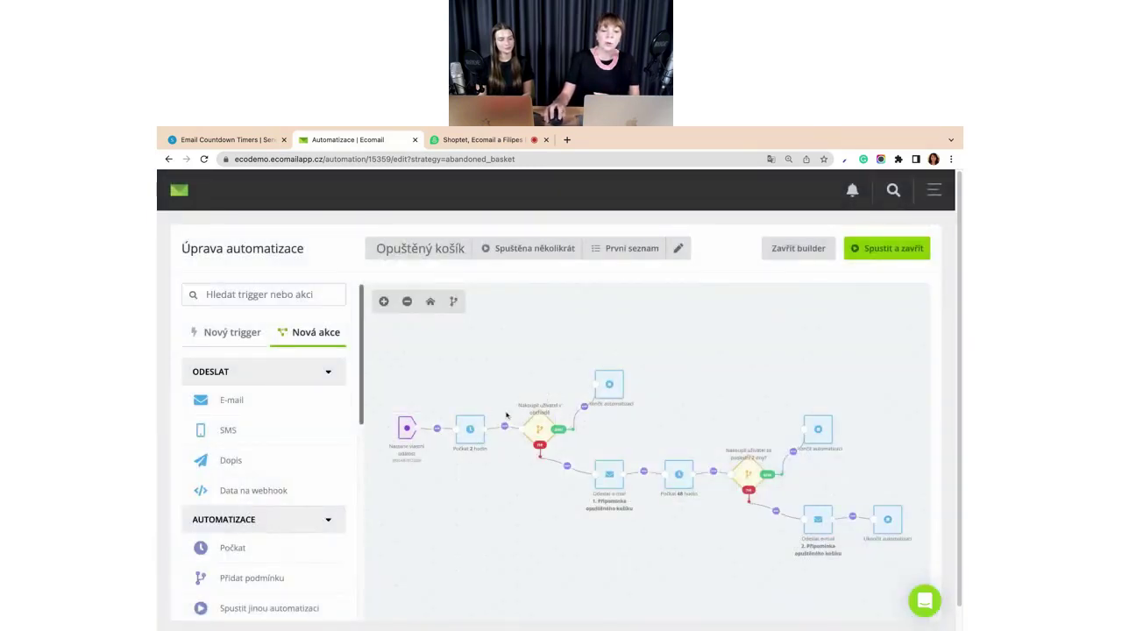
- Choose shoptet as the store in the Nakoupil uživatel v obchodě condition and save it
{"action": "mouse_move", "coordinate": [539, 433]}
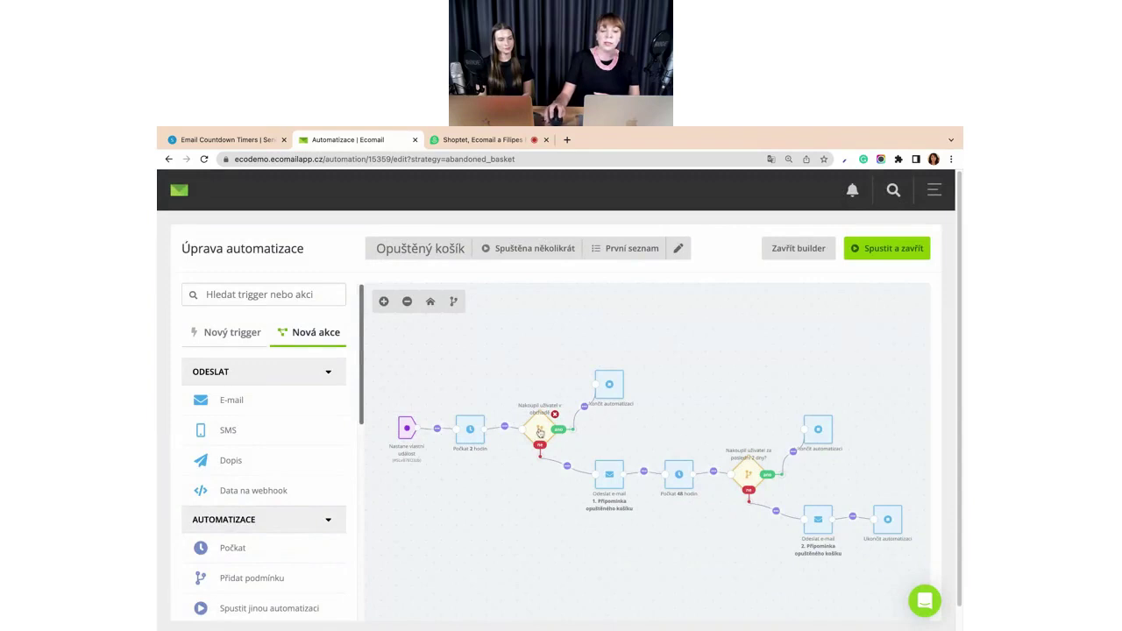
{"action": "left_click", "coordinate": [539, 431]}
{"action": "left_click", "coordinate": [573, 426]}
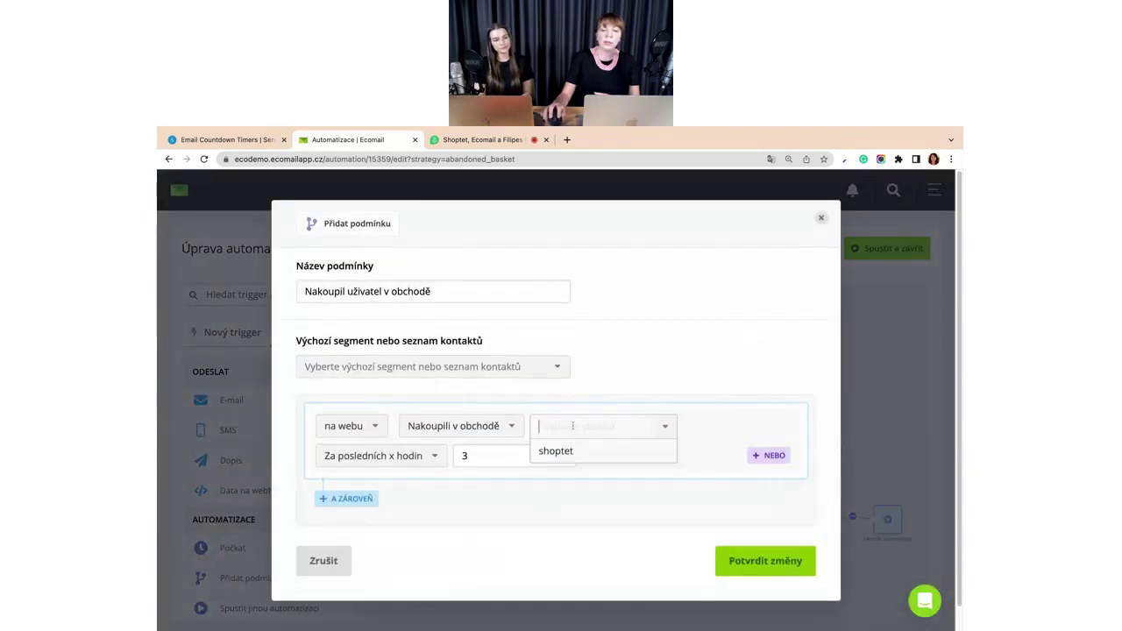
{"action": "left_click", "coordinate": [570, 451]}
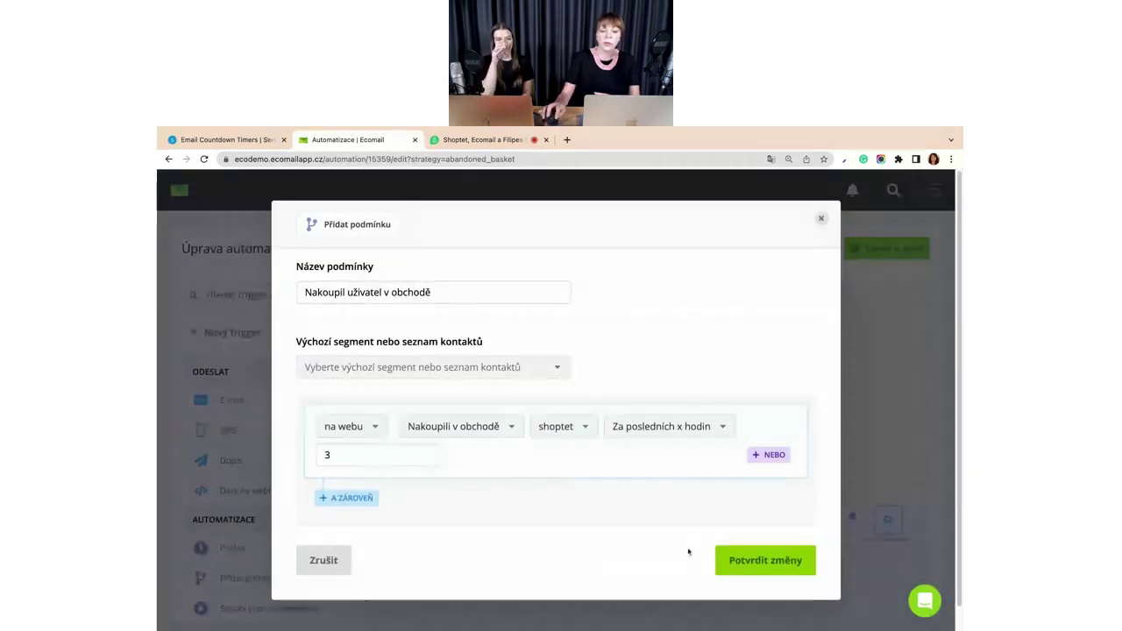
{"action": "left_click", "coordinate": [763, 560]}
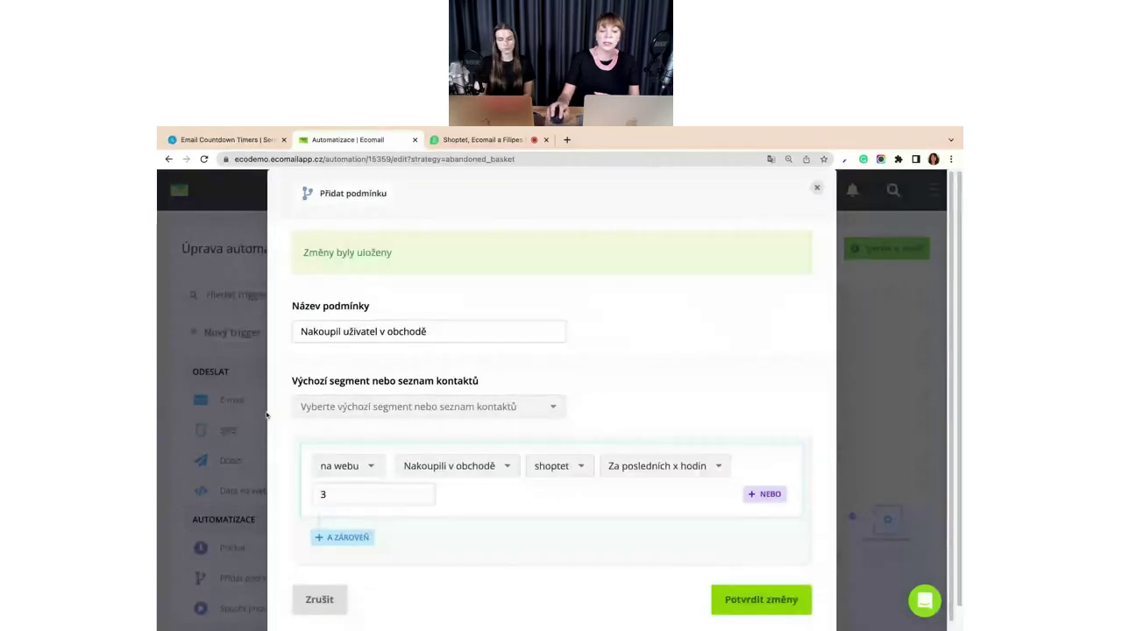
{"action": "left_click", "coordinate": [732, 601]}
{"action": "left_click", "coordinate": [779, 600]}
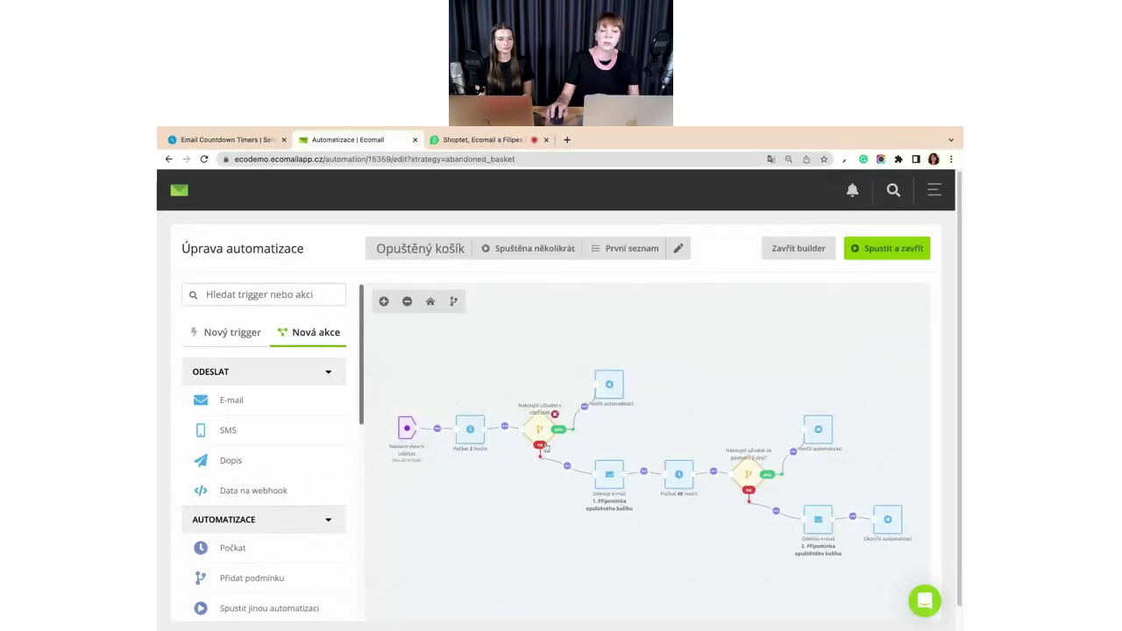
- Review the name, subject, sender and template settings of the 1. Připomínka opuštěného košíku e-mail action
{"action": "mouse_move", "coordinate": [610, 472]}
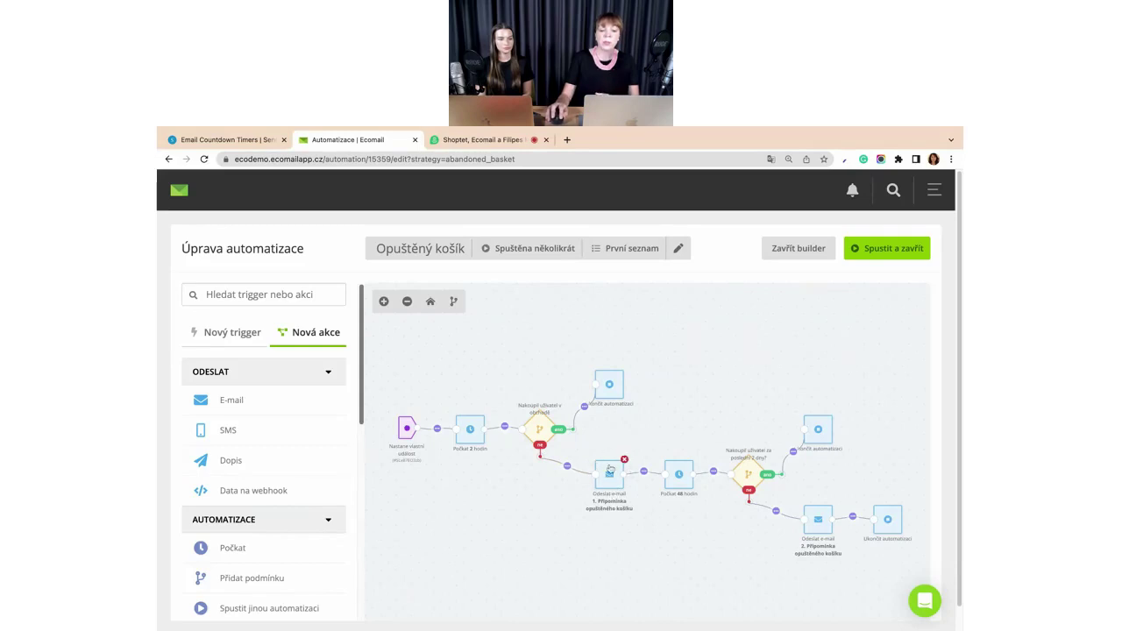
{"action": "left_click", "coordinate": [611, 476]}
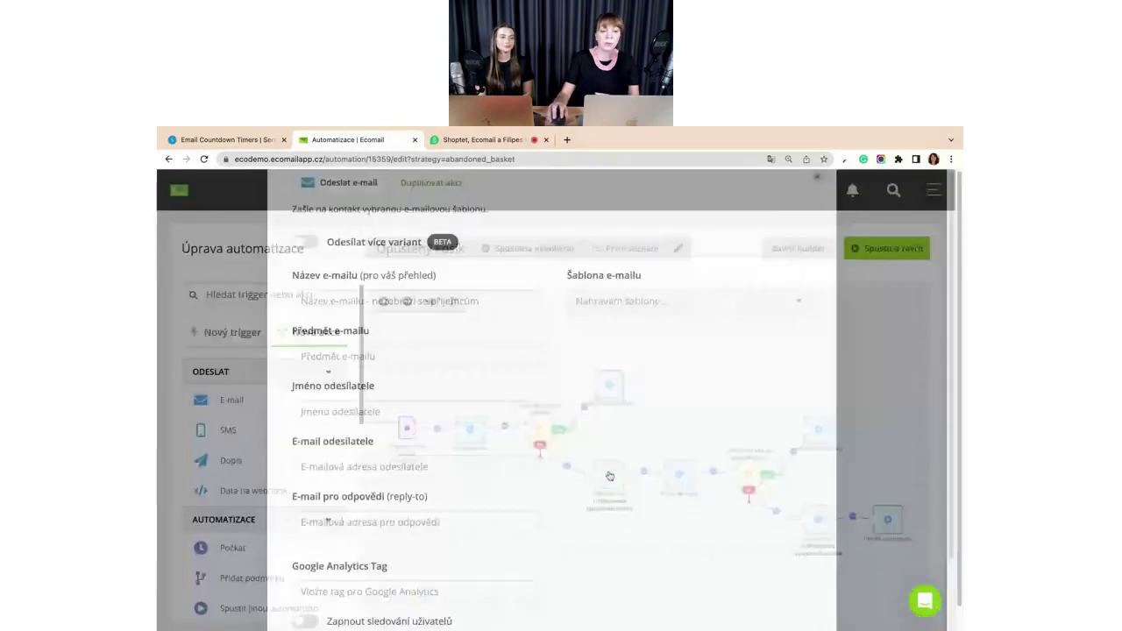
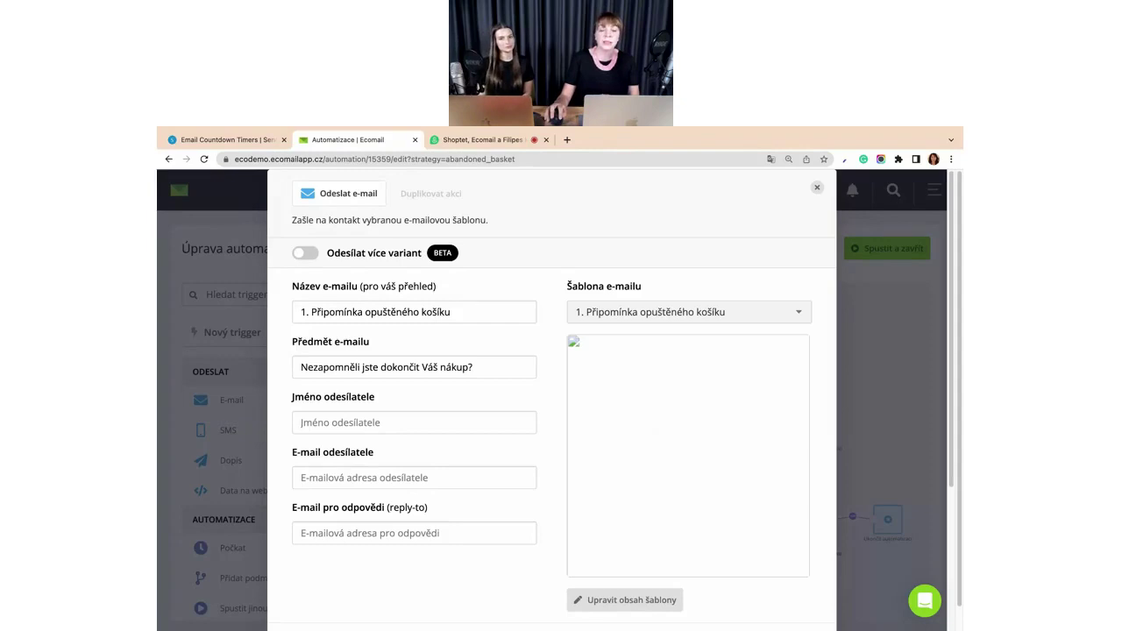
{"action": "left_click", "coordinate": [817, 188]}
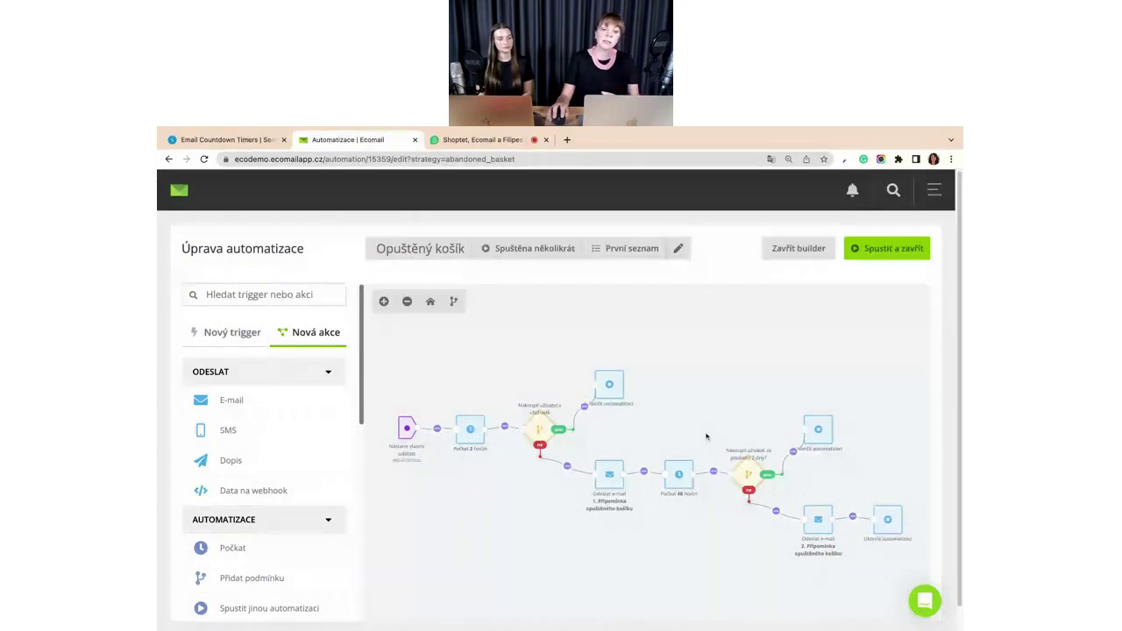
- Review the store purchase rule and time window of the Nakoupil uživatel za poslední 2 dny? condition
{"action": "mouse_move", "coordinate": [692, 483]}
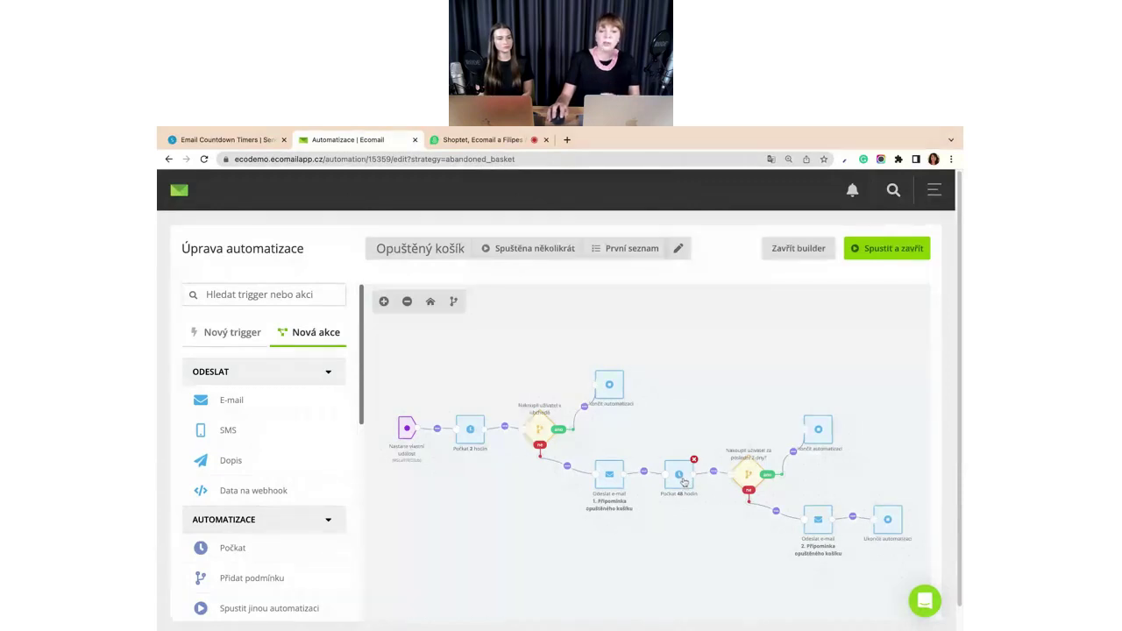
{"action": "mouse_move", "coordinate": [756, 476]}
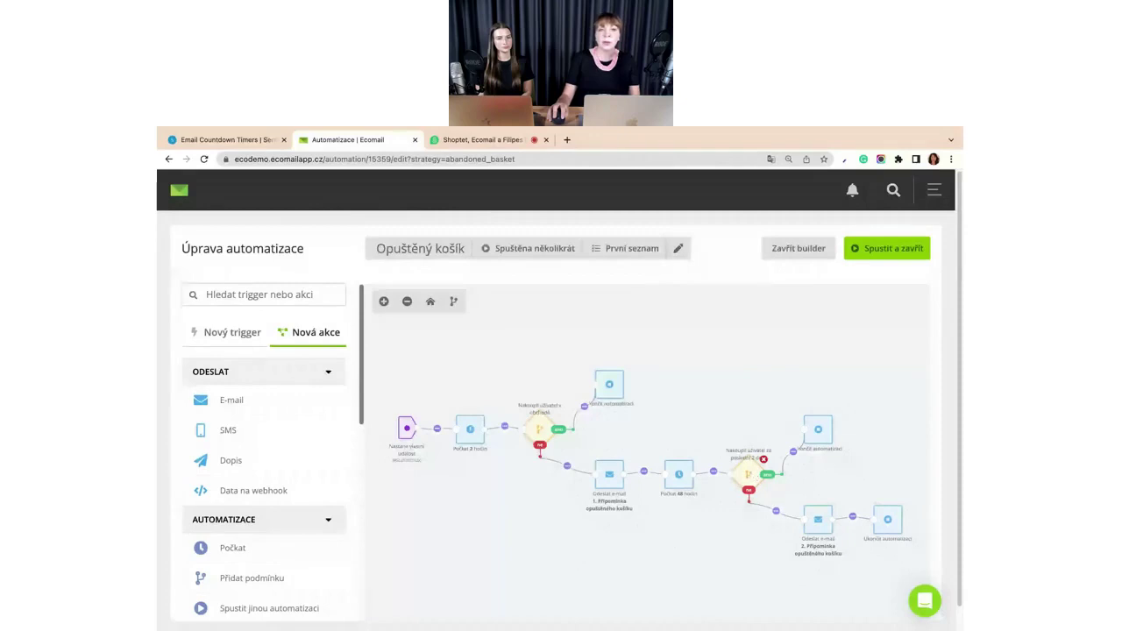
{"action": "left_click", "coordinate": [749, 475]}
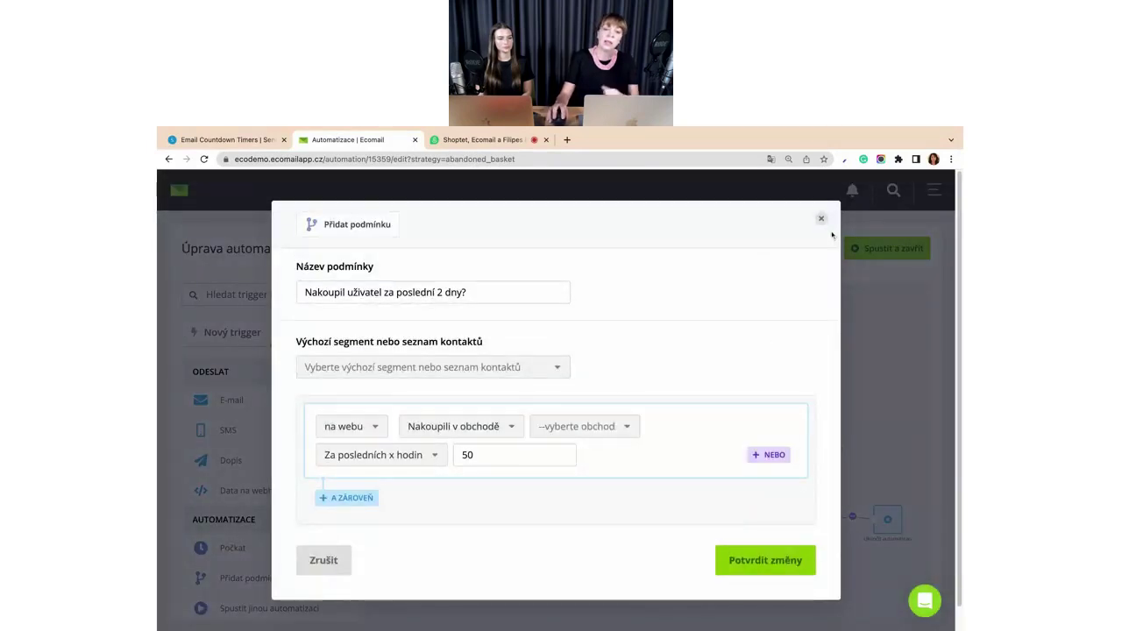
{"action": "left_click", "coordinate": [820, 218]}
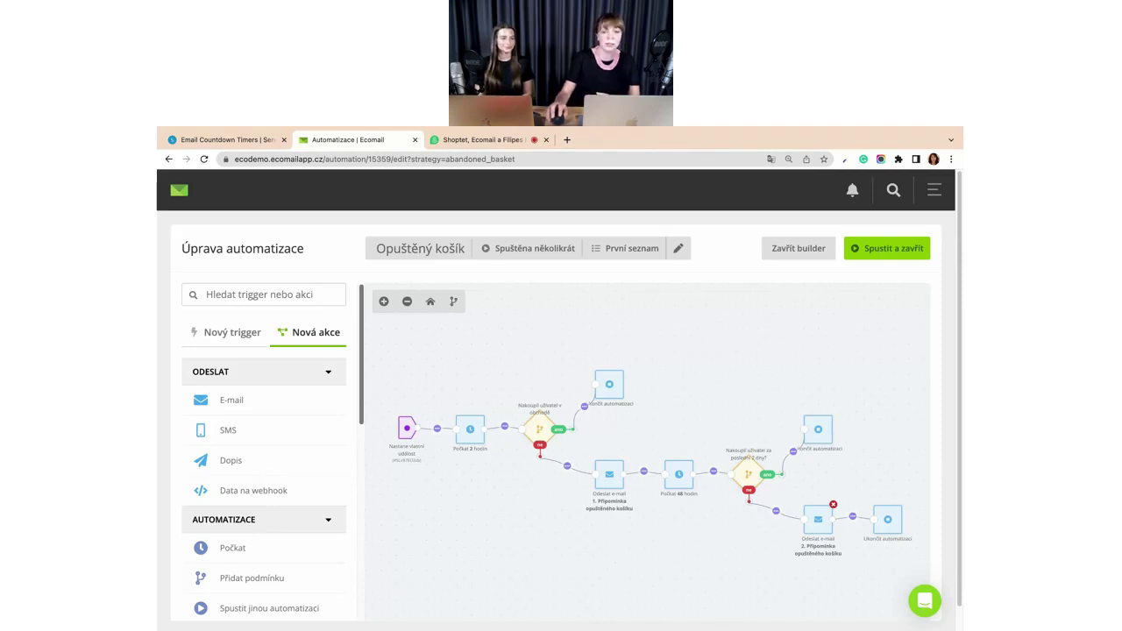
- Close the Opuštěný košík automation builder and return to the list of automations
{"action": "left_click", "coordinate": [813, 260]}
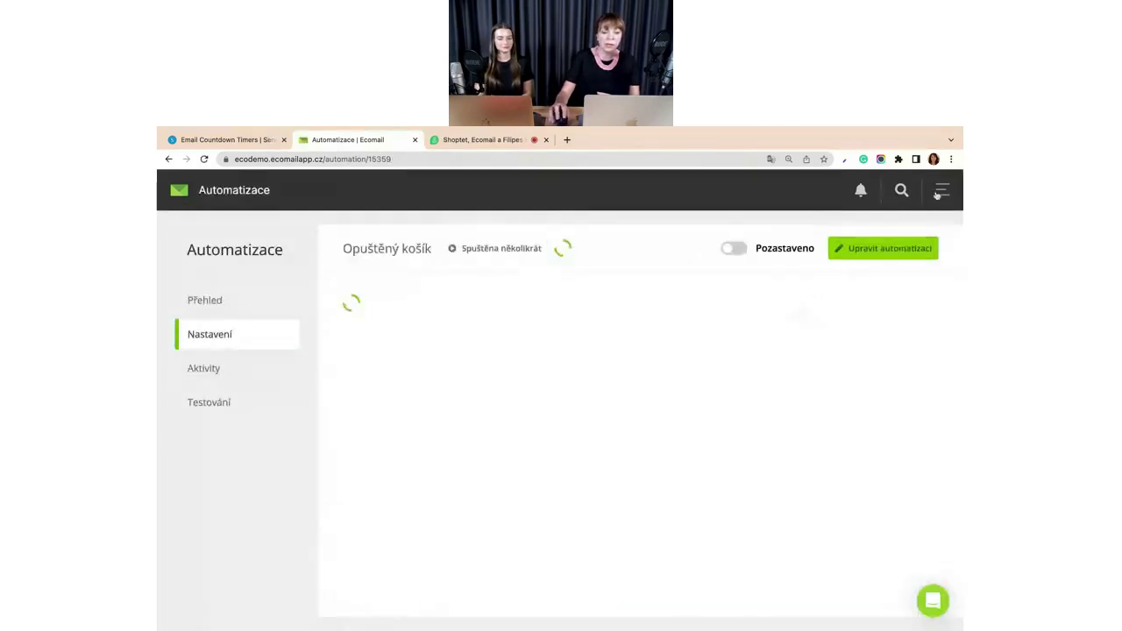
{"action": "left_click", "coordinate": [943, 191]}
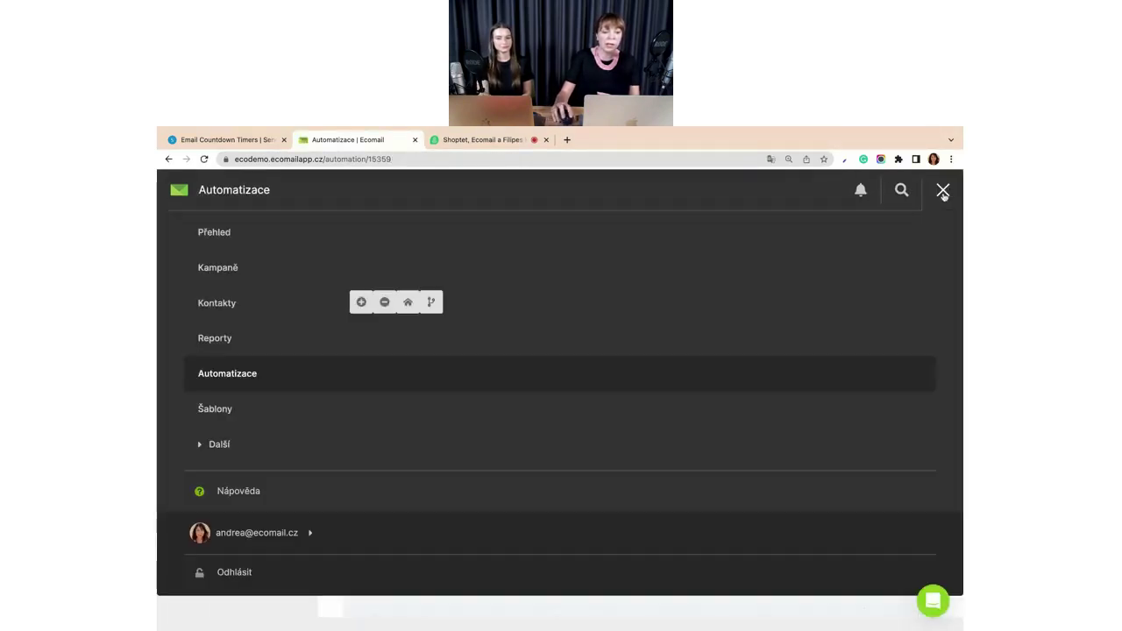
{"action": "left_click", "coordinate": [238, 382]}
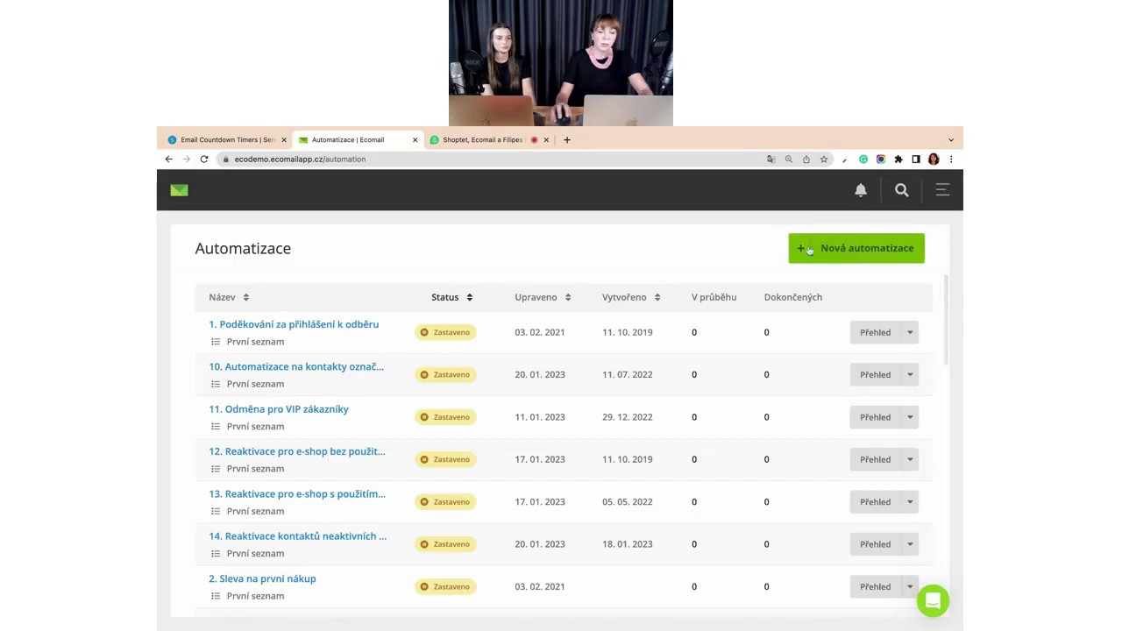
- Start a new automation and name it Cross-sell
{"action": "left_click", "coordinate": [799, 249]}
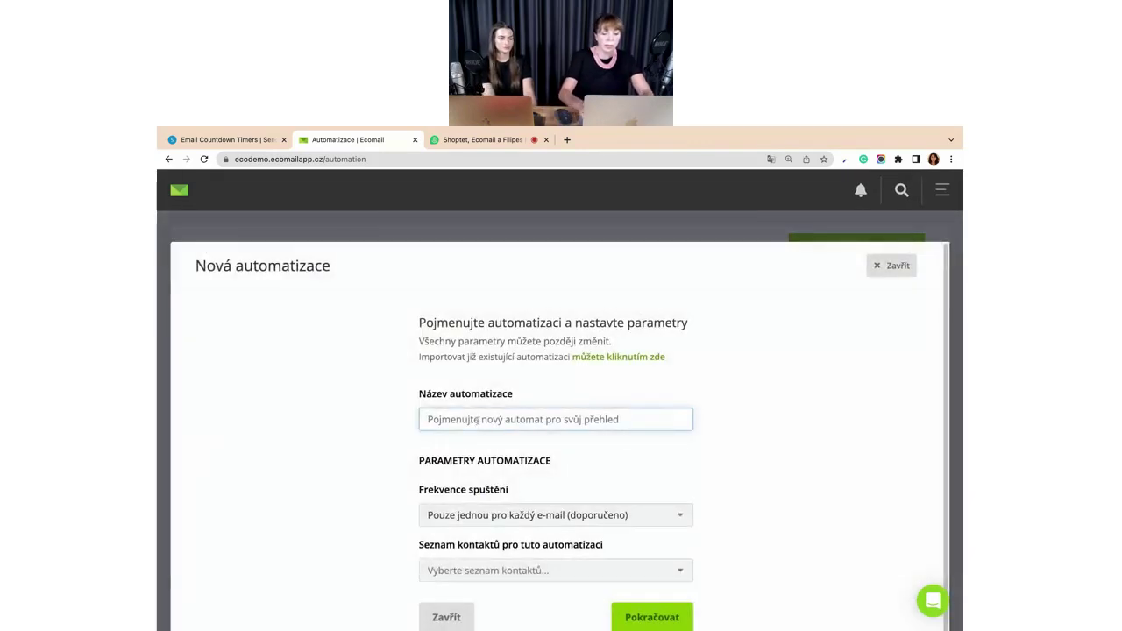
{"action": "type", "text": "Cross"}
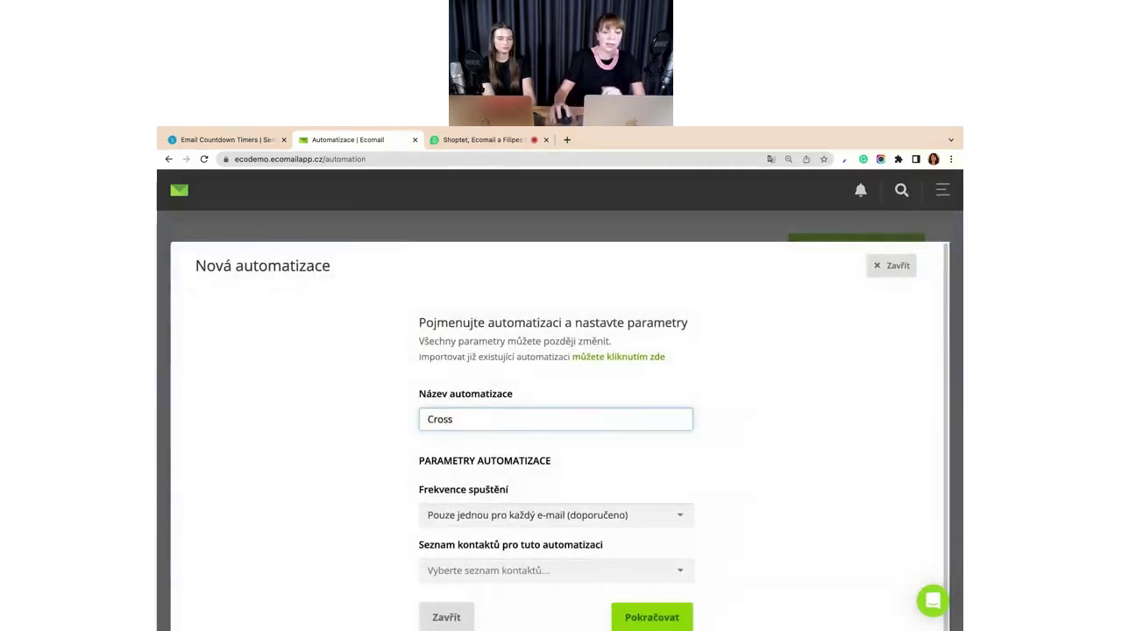
{"action": "type", "text": "-sell"}
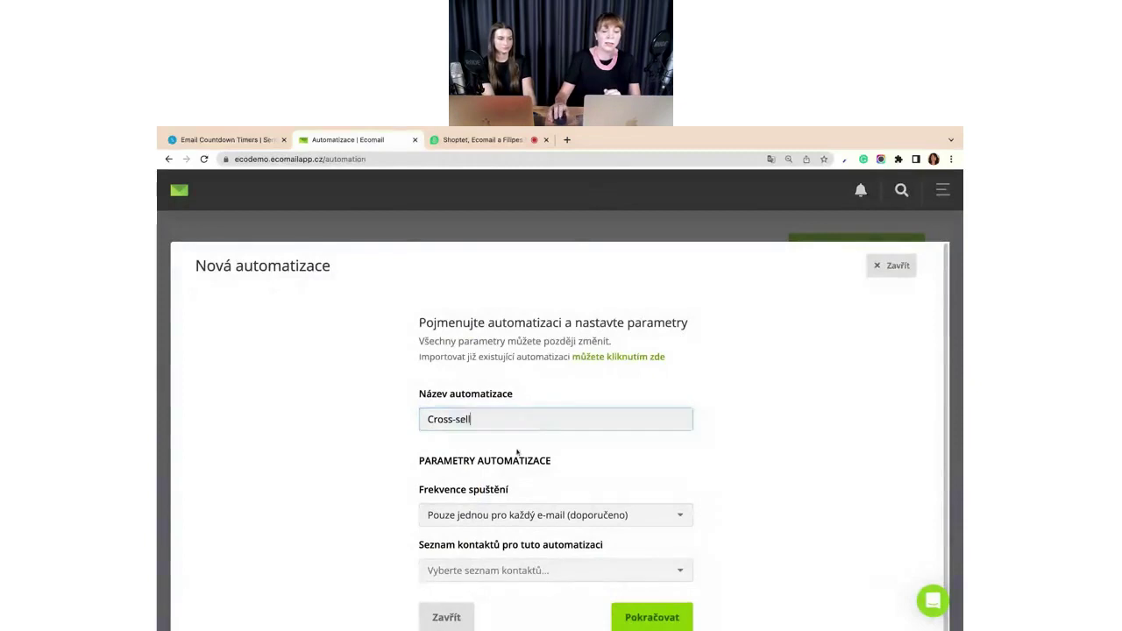
{"action": "left_click", "coordinate": [873, 414]}
{"action": "scroll", "coordinate": [872, 416], "scroll_direction": "down", "scroll_amount": 1}
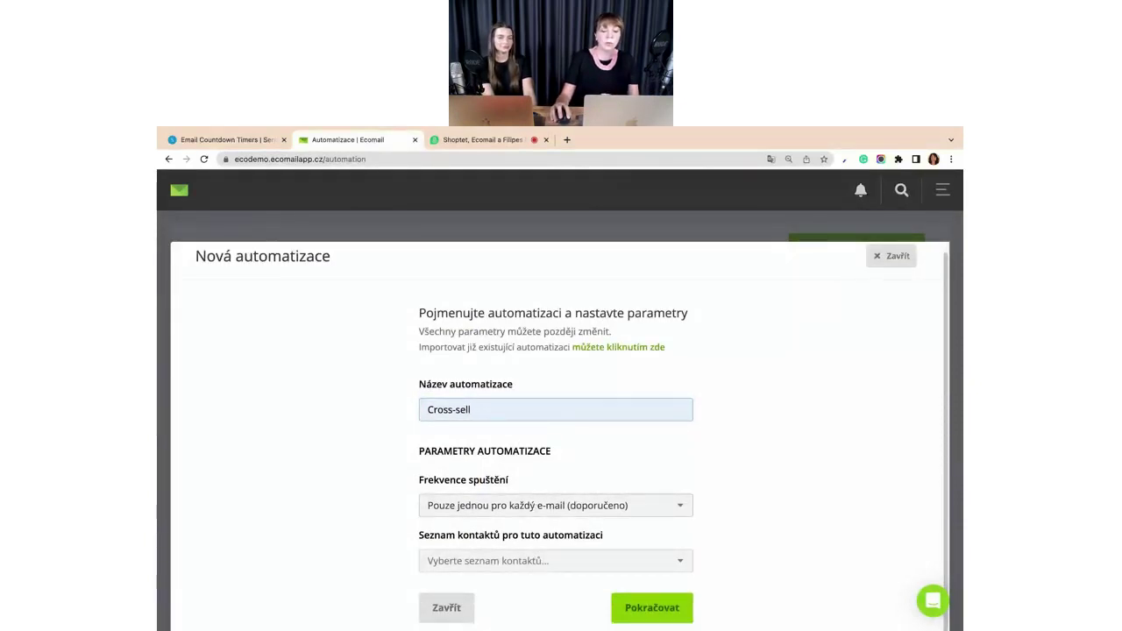
- Set the launch frequency to Několikrát and the contact list to První seznam, and create it as a Prázdná automatizace
{"action": "left_click", "coordinate": [555, 505]}
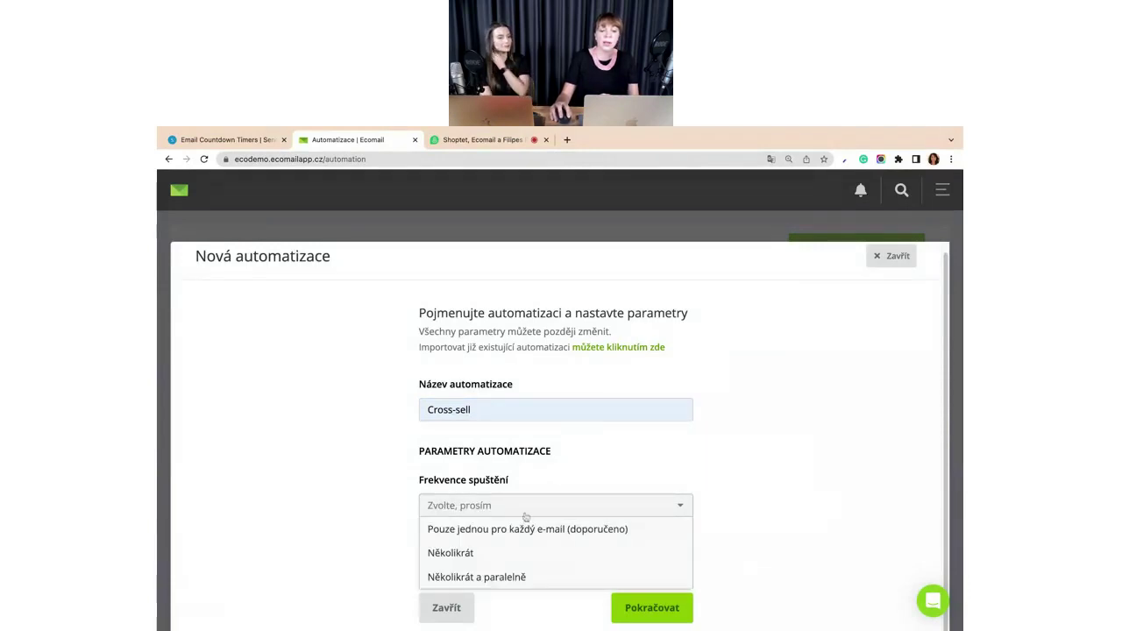
{"action": "left_click", "coordinate": [508, 553]}
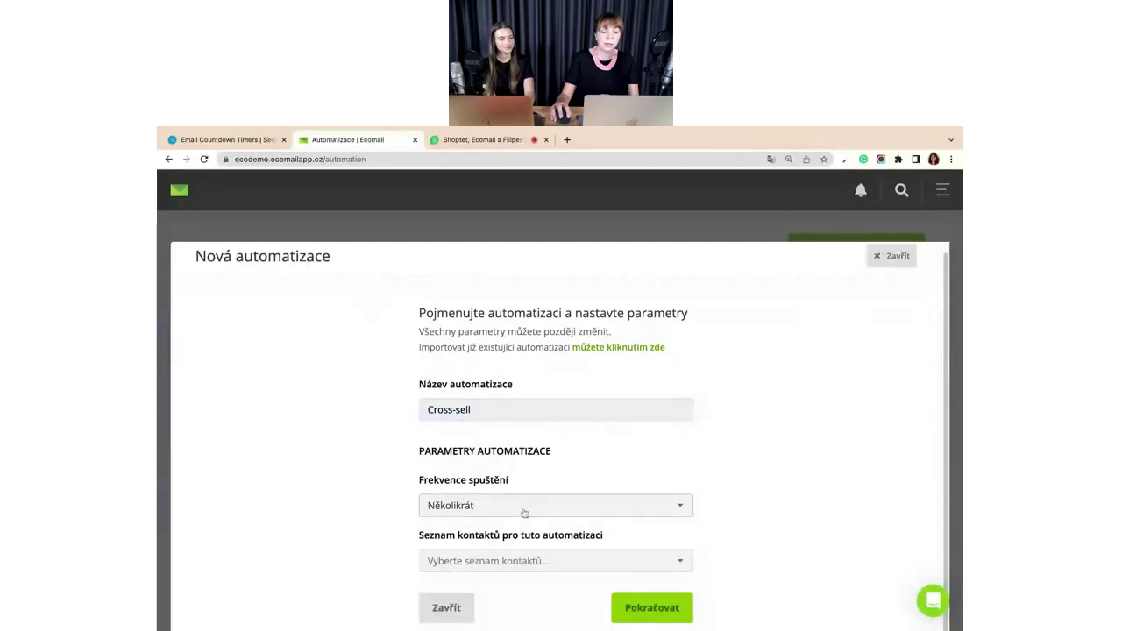
{"action": "left_click", "coordinate": [511, 561]}
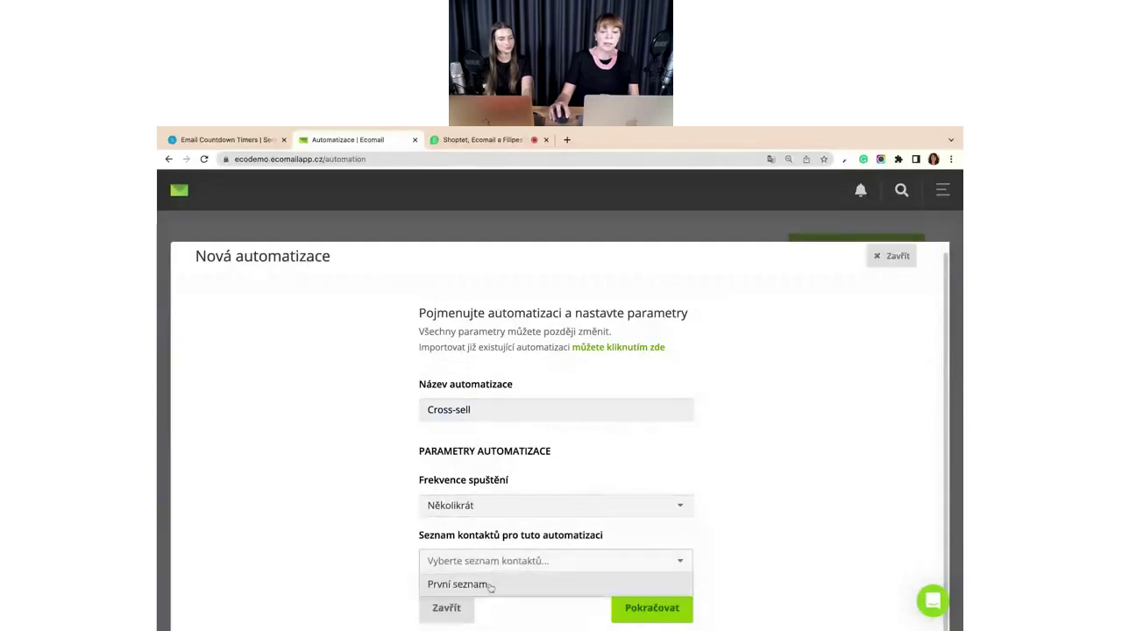
{"action": "left_click", "coordinate": [513, 584]}
{"action": "left_click", "coordinate": [688, 611]}
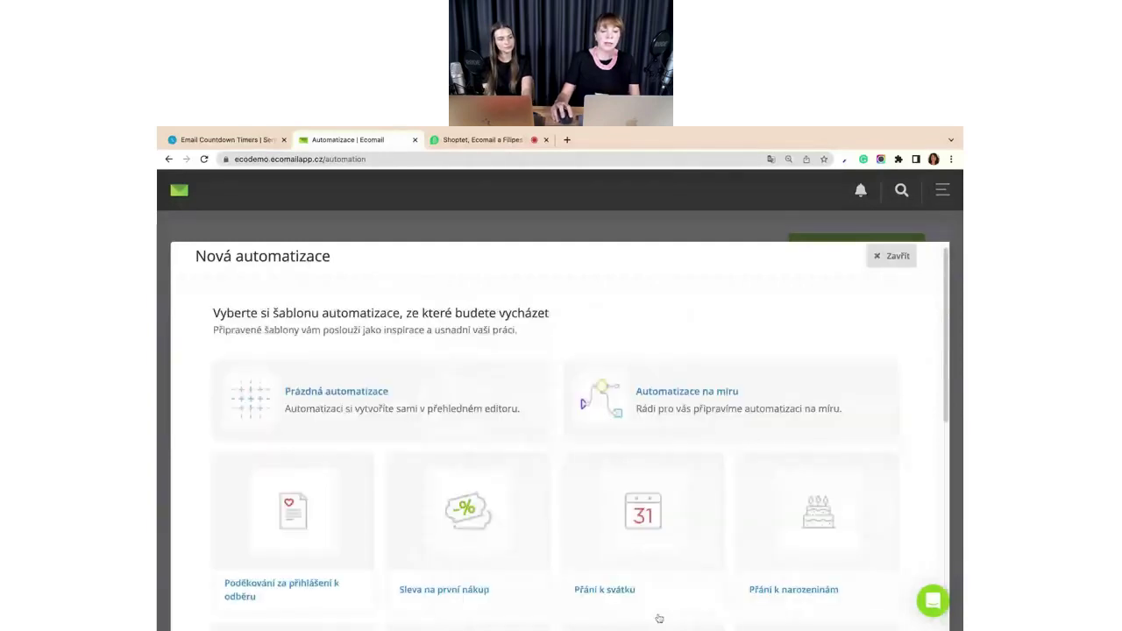
{"action": "left_click", "coordinate": [472, 398]}
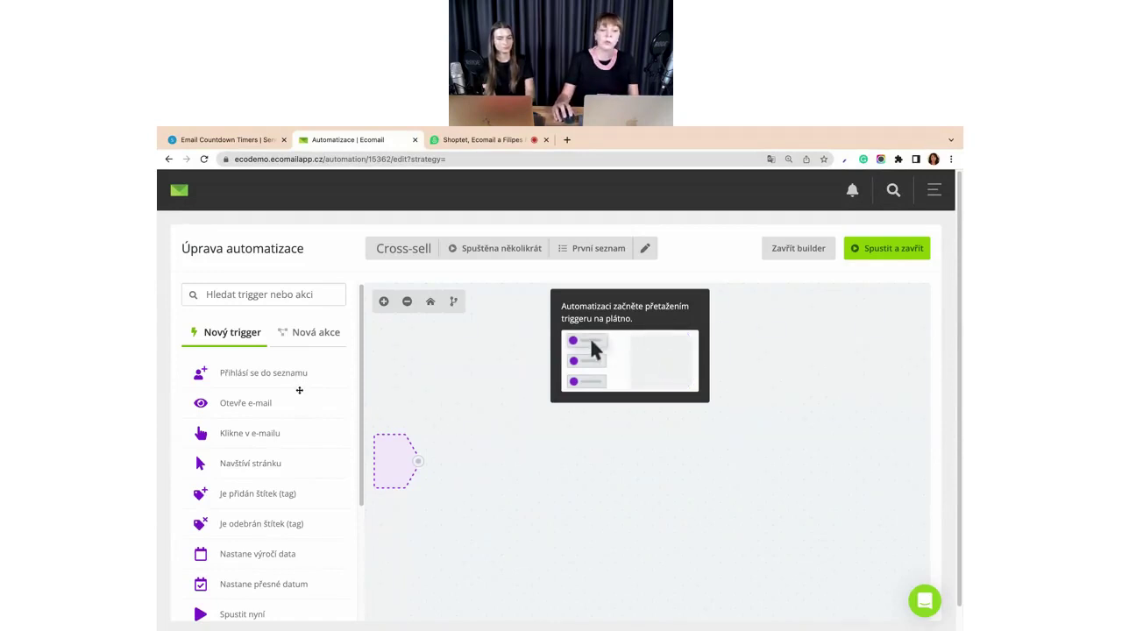
- Place a Nakoupí trigger on the canvas and attach a Přidat podmínku condition after it
{"action": "scroll", "coordinate": [297, 396], "scroll_direction": "down", "scroll_amount": 5}
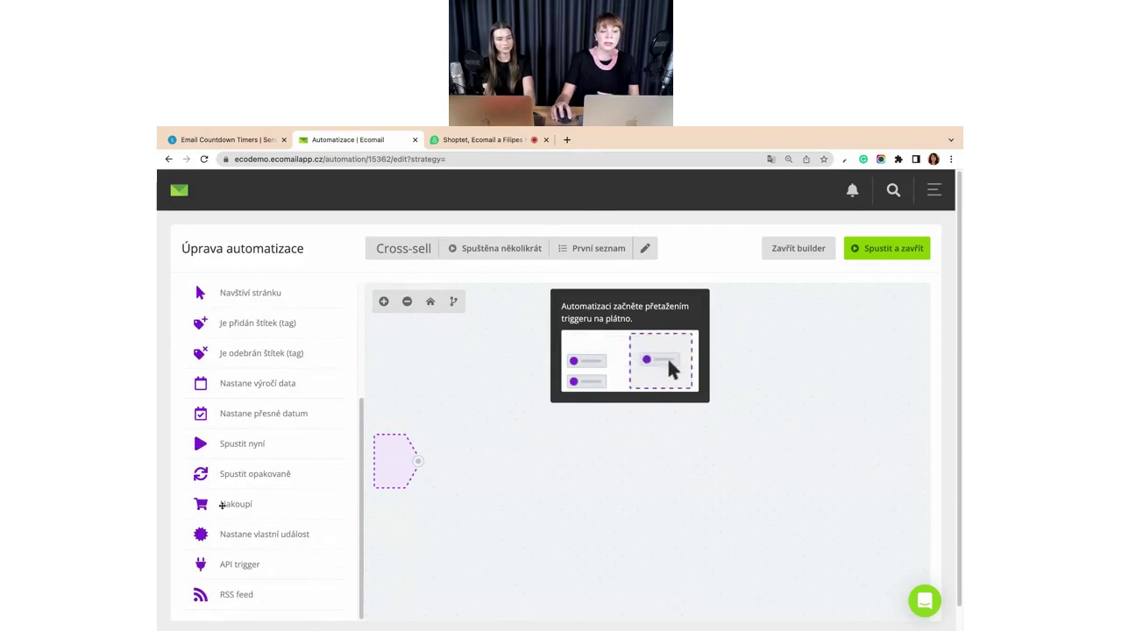
{"action": "left_click_drag", "start_coordinate": [222, 505], "coordinate": [421, 477]}
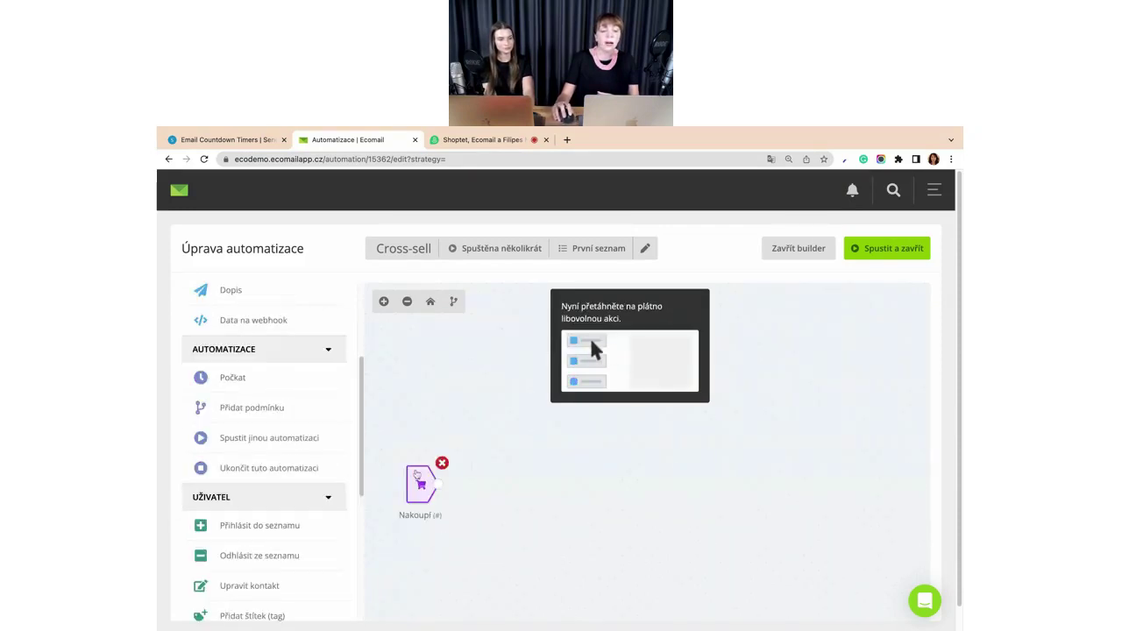
{"action": "scroll", "coordinate": [290, 459], "scroll_direction": "up", "scroll_amount": 2}
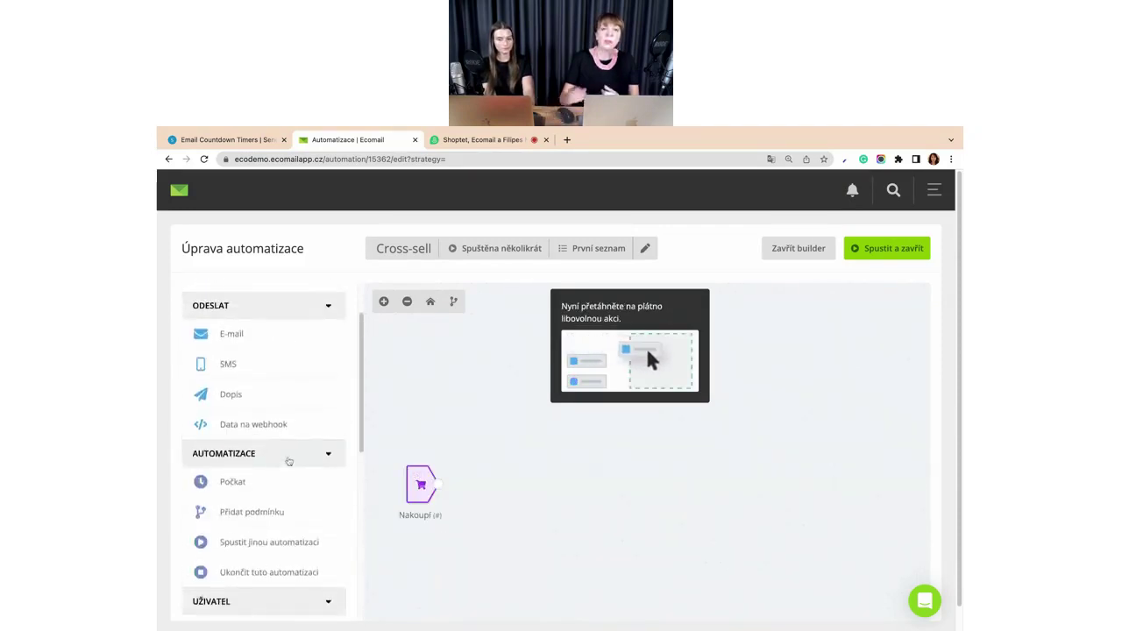
{"action": "scroll", "coordinate": [288, 461], "scroll_direction": "up", "scroll_amount": 2}
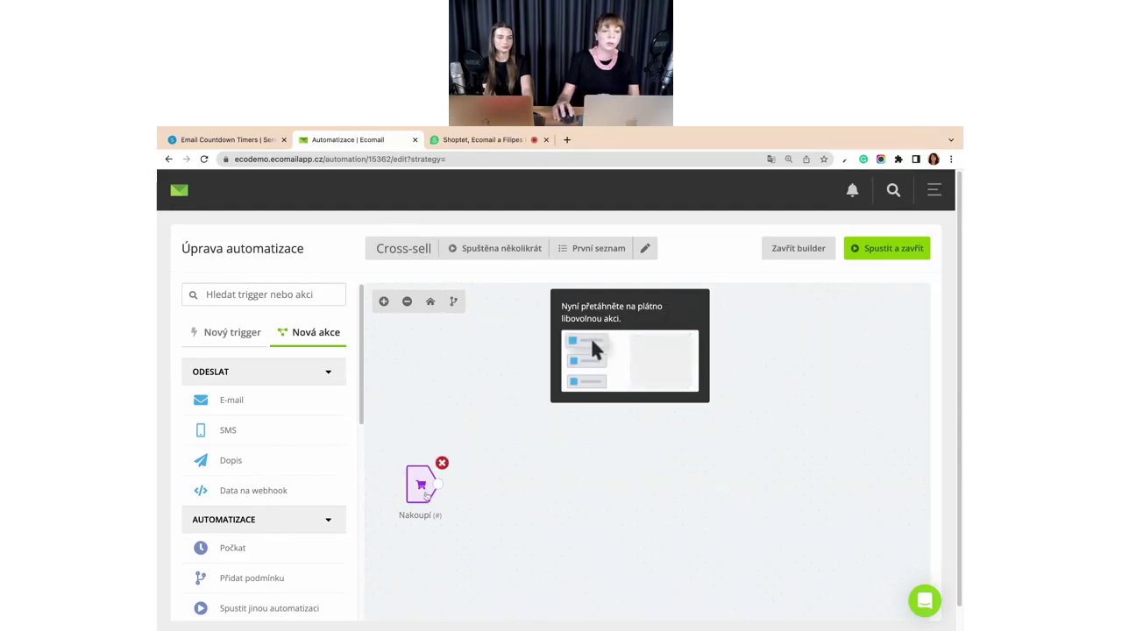
{"action": "scroll", "coordinate": [296, 456], "scroll_direction": "down", "scroll_amount": 1}
{"action": "scroll", "coordinate": [296, 455], "scroll_direction": "down", "scroll_amount": 1}
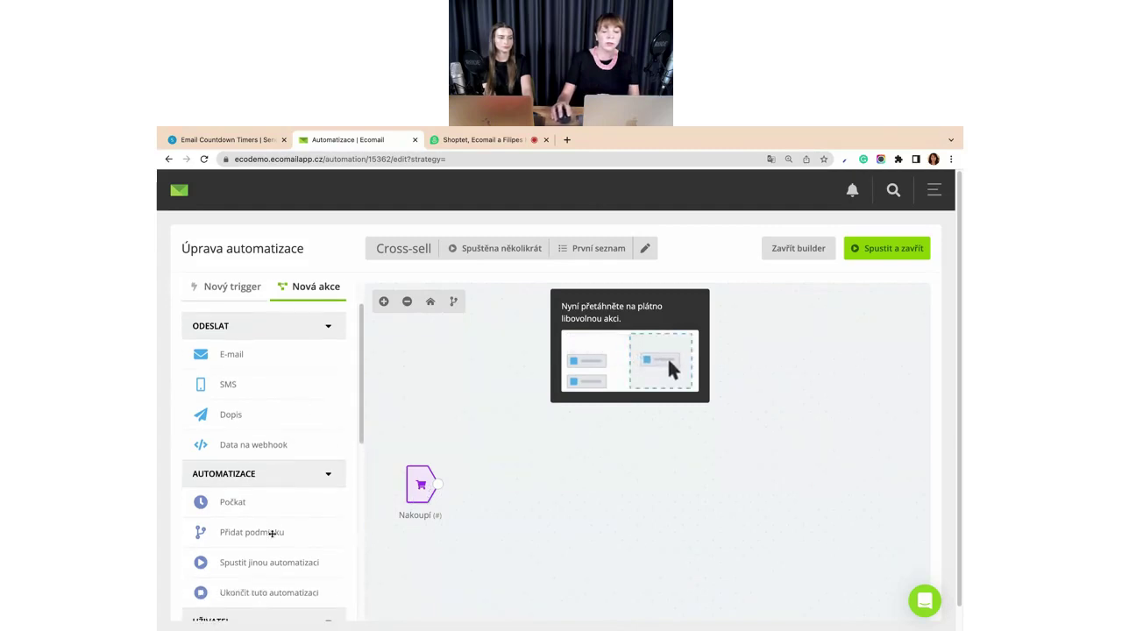
{"action": "left_click_drag", "start_coordinate": [274, 532], "coordinate": [507, 487]}
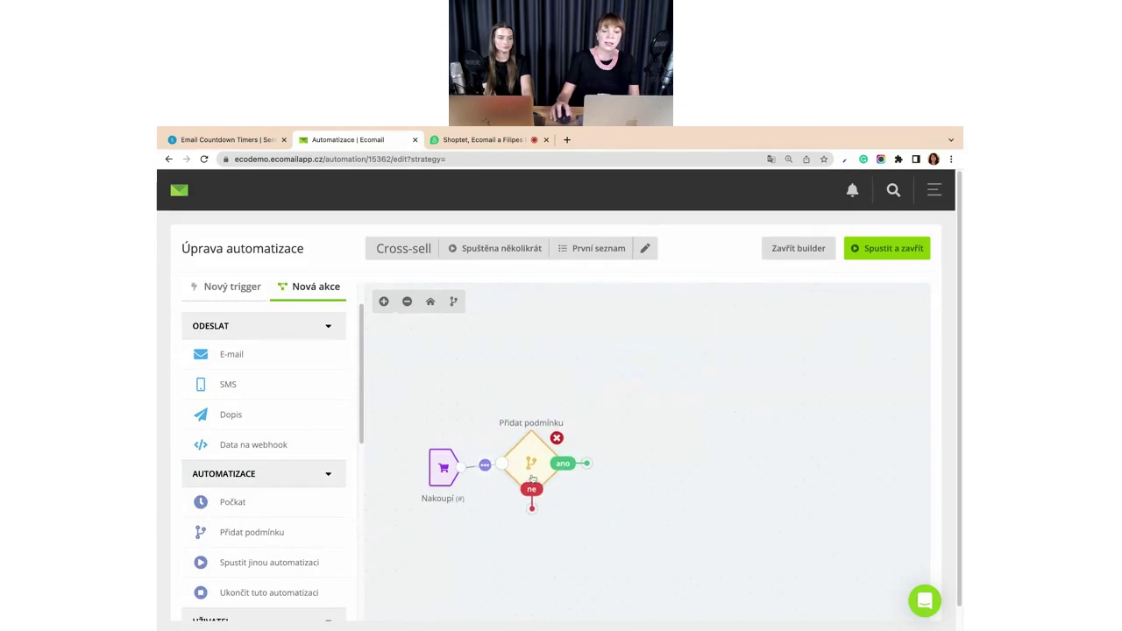
- Define the condition's rule as na webu, Zakoupili zboží z kategorie, with the category Dámské oblečení
{"action": "left_click", "coordinate": [527, 457]}
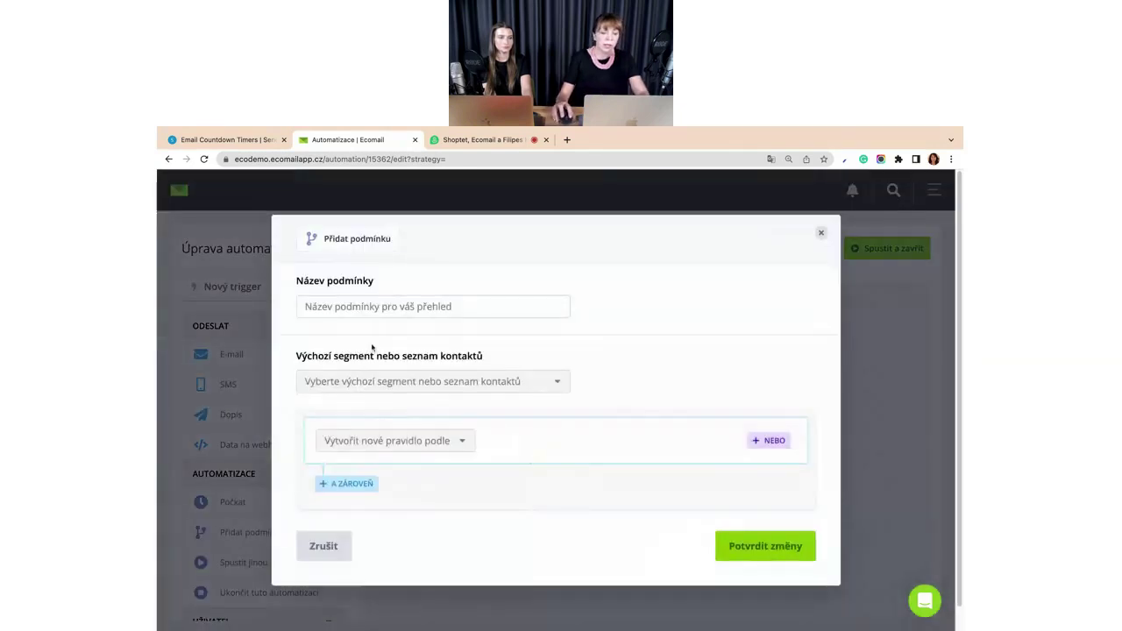
{"action": "left_click", "coordinate": [413, 451]}
{"action": "scroll", "coordinate": [409, 489], "scroll_direction": "down", "scroll_amount": 1}
{"action": "scroll", "coordinate": [410, 489], "scroll_direction": "down", "scroll_amount": 5}
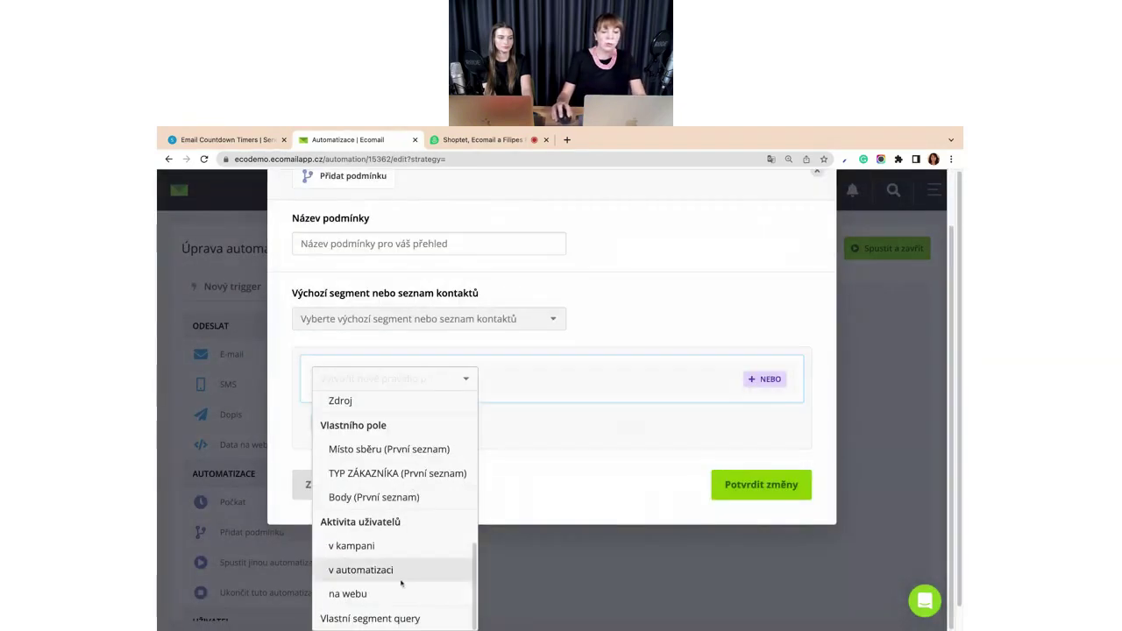
{"action": "left_click", "coordinate": [474, 603]}
{"action": "left_click", "coordinate": [476, 443]}
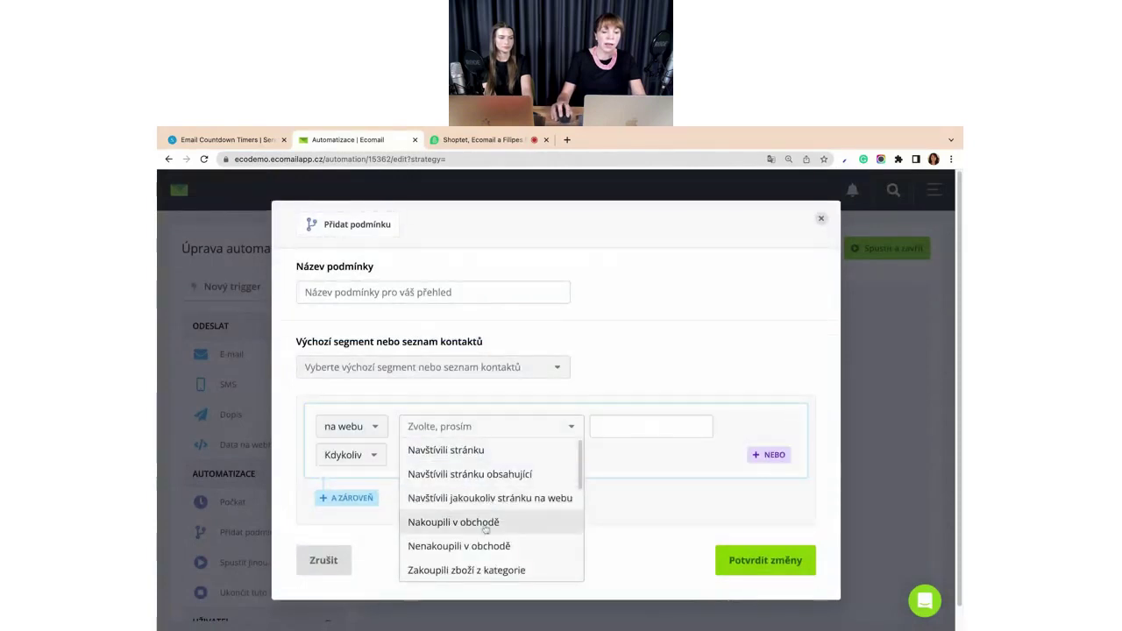
{"action": "left_click", "coordinate": [498, 576]}
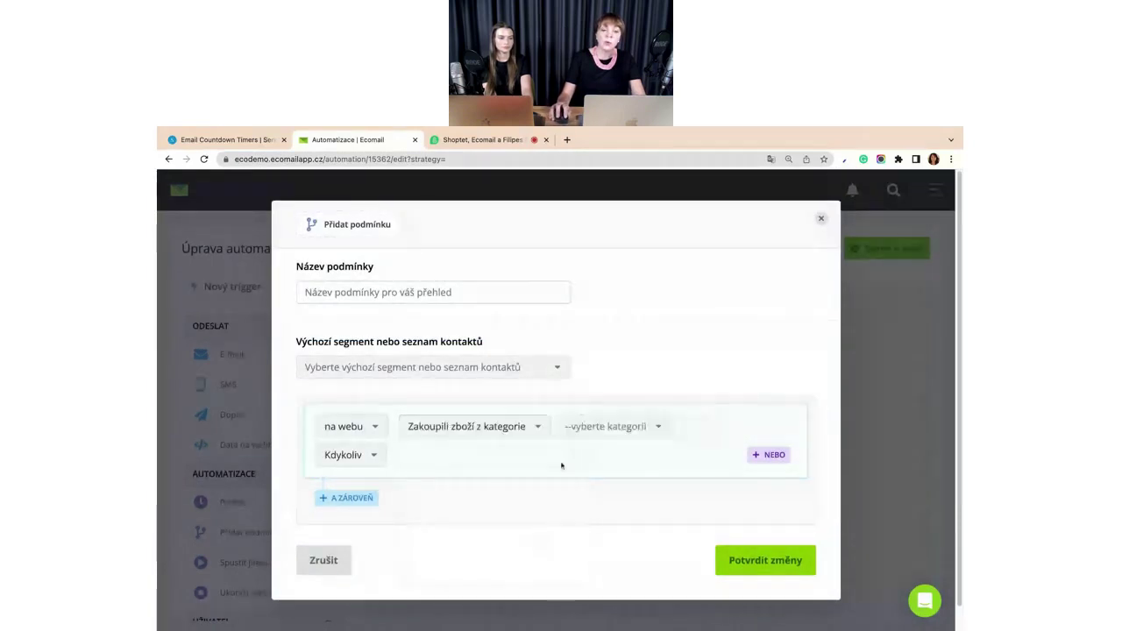
{"action": "left_click", "coordinate": [606, 429]}
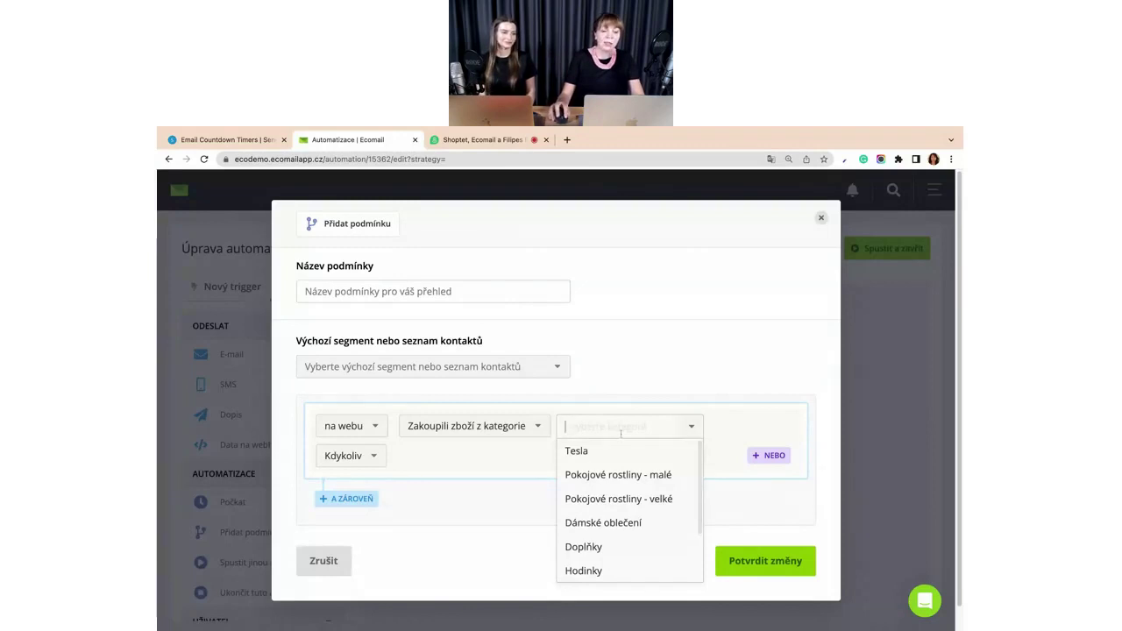
{"action": "left_click", "coordinate": [623, 523]}
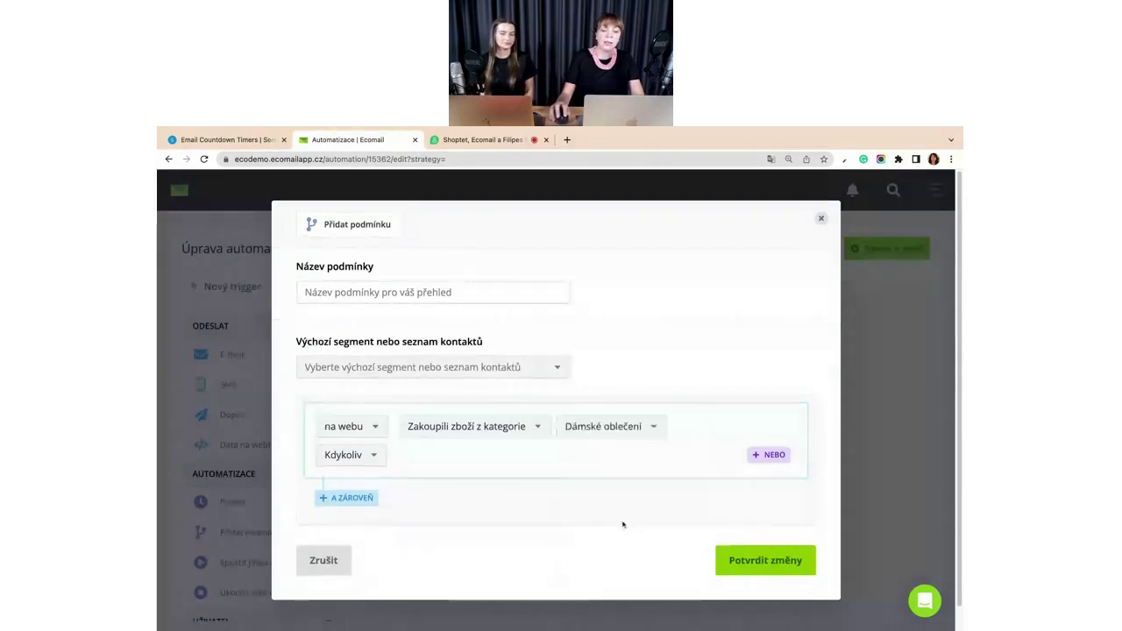
- Limit the category purchase rule to Za posledních x hodin with a value of 1
{"action": "left_click", "coordinate": [367, 458]}
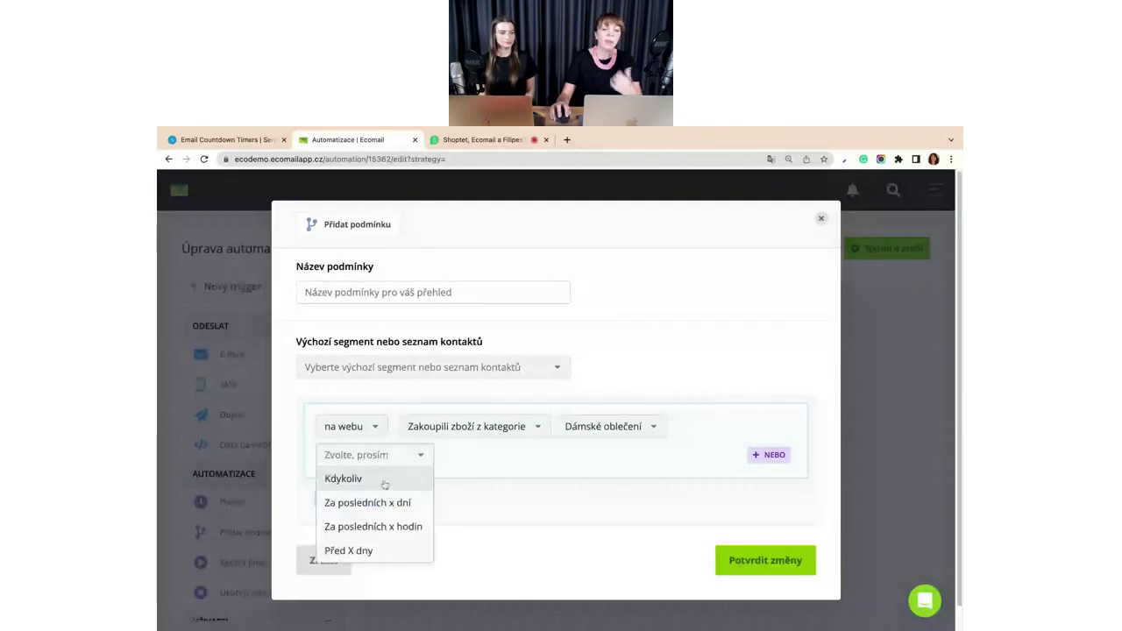
{"action": "left_click", "coordinate": [416, 517]}
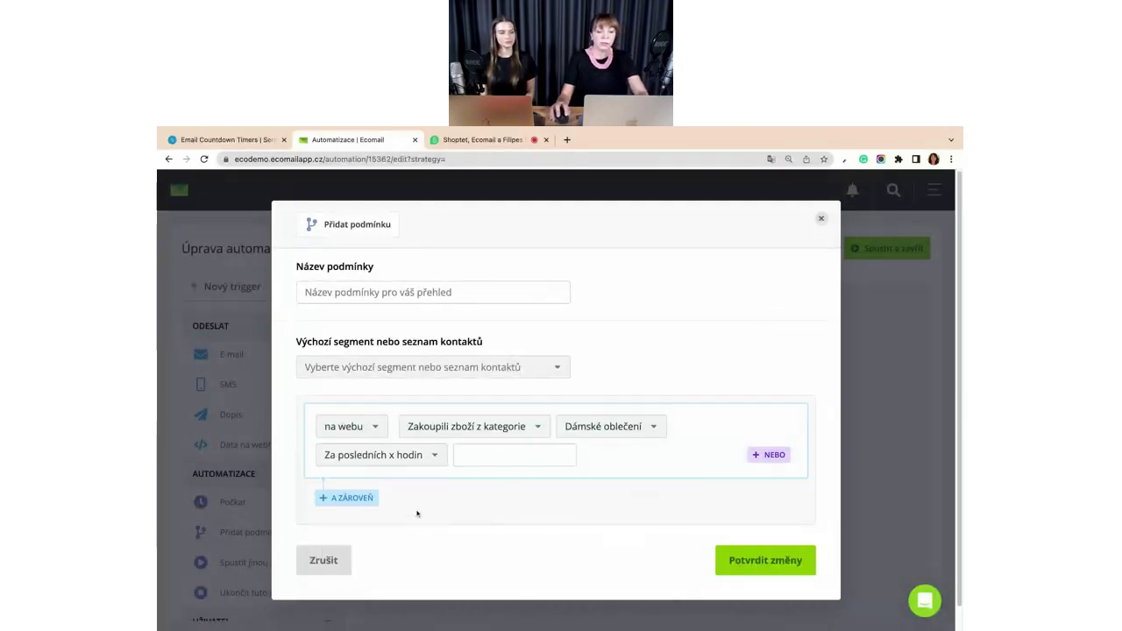
{"action": "left_click", "coordinate": [494, 458]}
{"action": "type", "text": "1"}
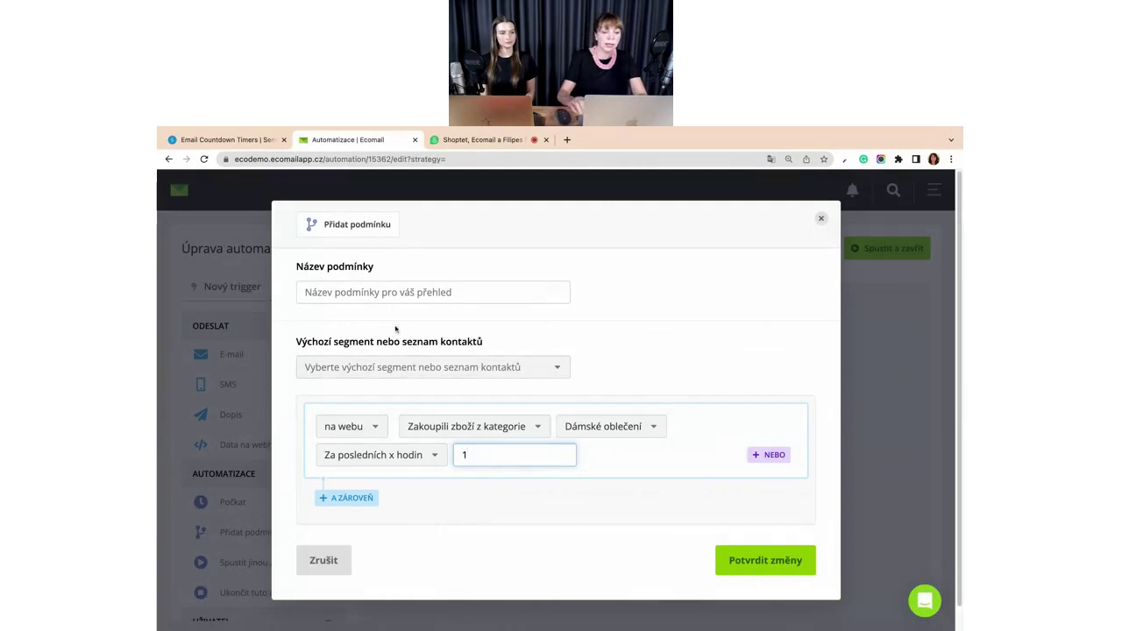
- Name the condition Nakoupila dámské šaty and save its changes
{"action": "left_click", "coordinate": [386, 292]}
{"action": "type", "text": "Nak"}
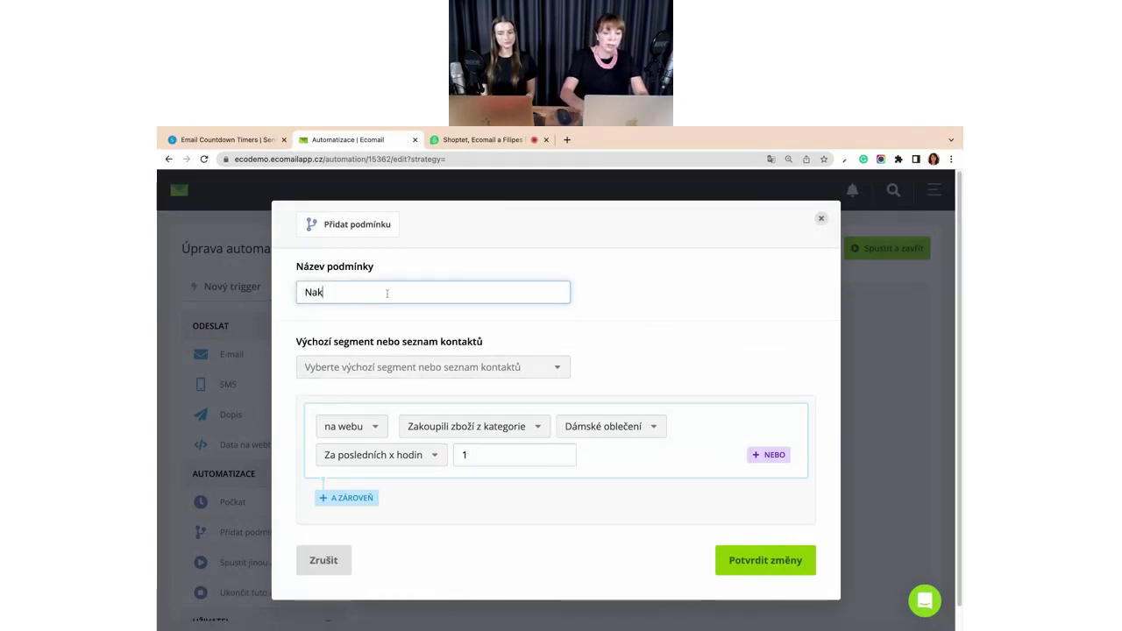
{"action": "type", "text": "oupila dá"}
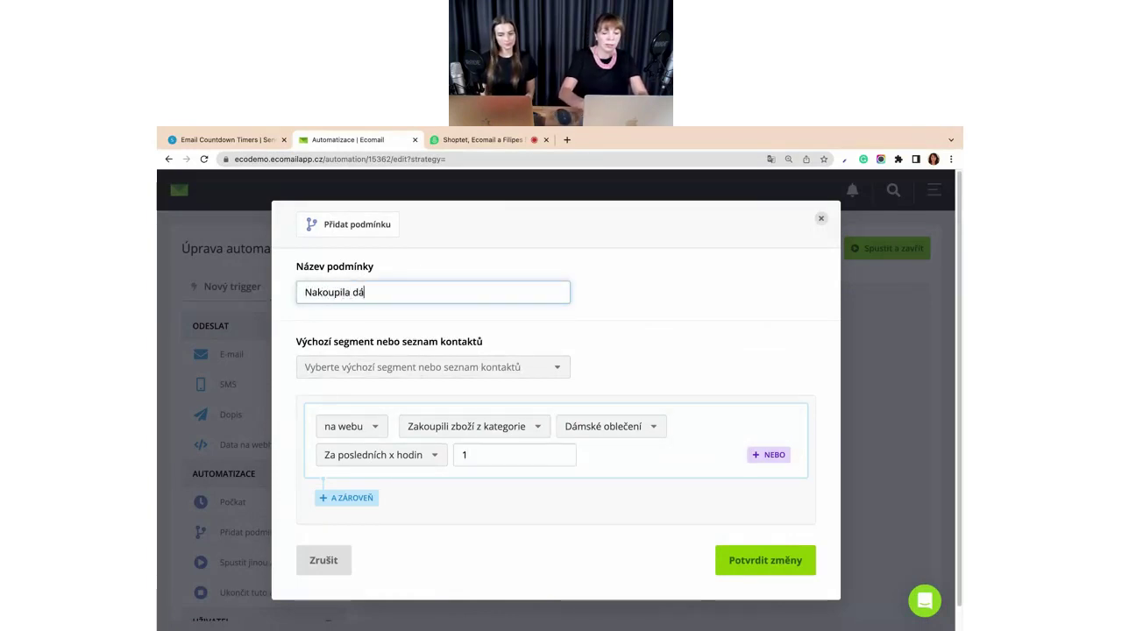
{"action": "type", "text": "mské šaty"}
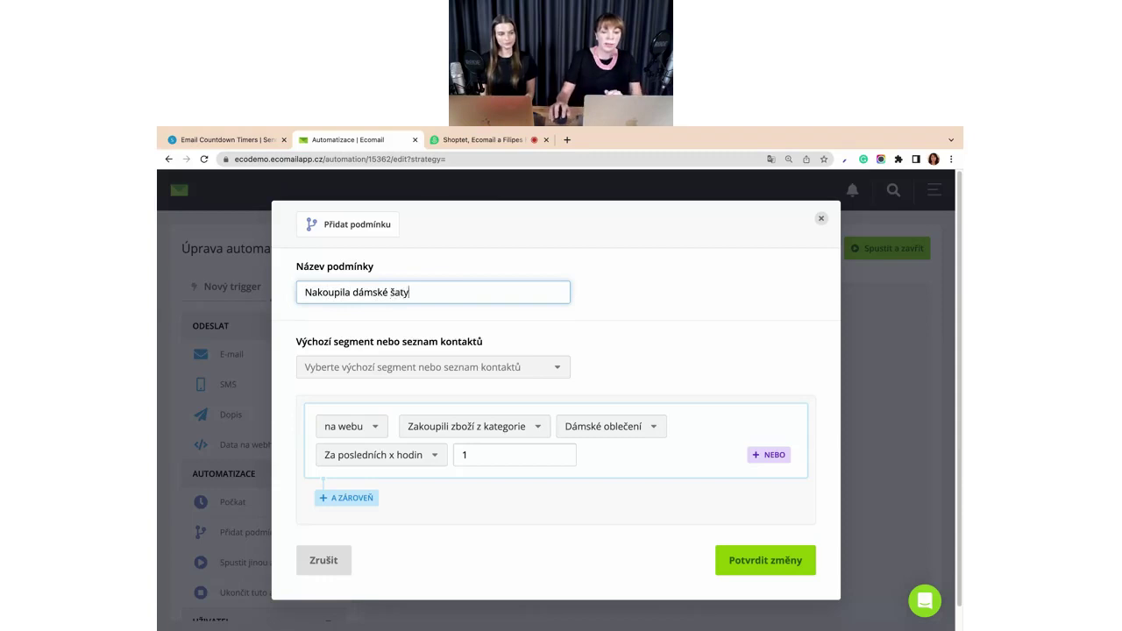
{"action": "left_click", "coordinate": [763, 561]}
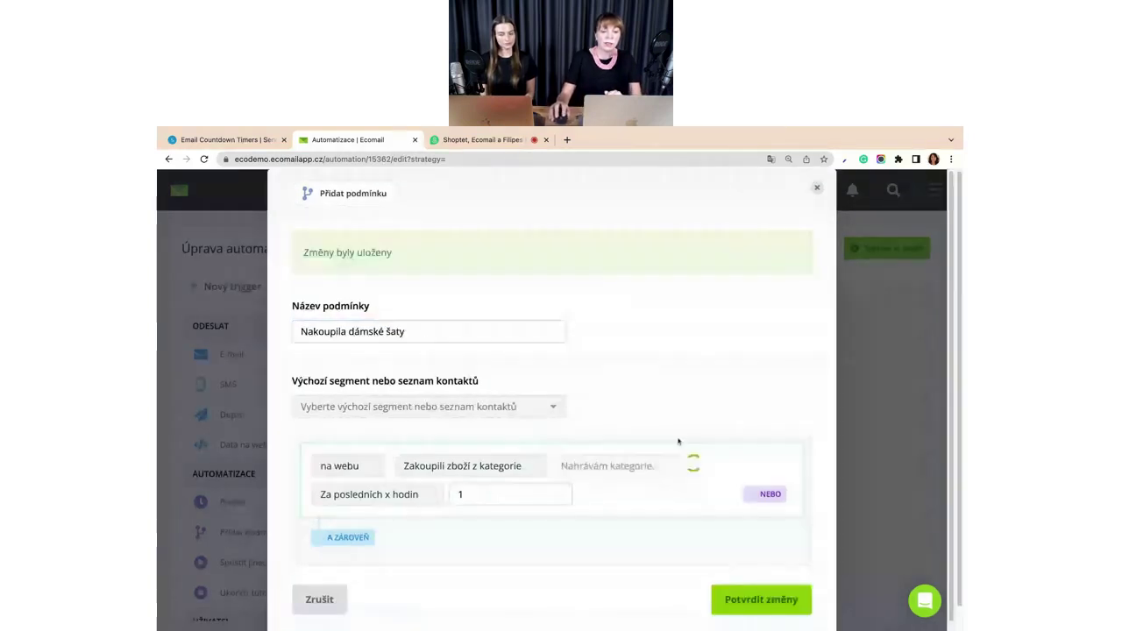
- Finish the Nakoupila dámské šaty condition and attach a Počkat action to its ano branch
{"action": "left_click", "coordinate": [761, 602]}
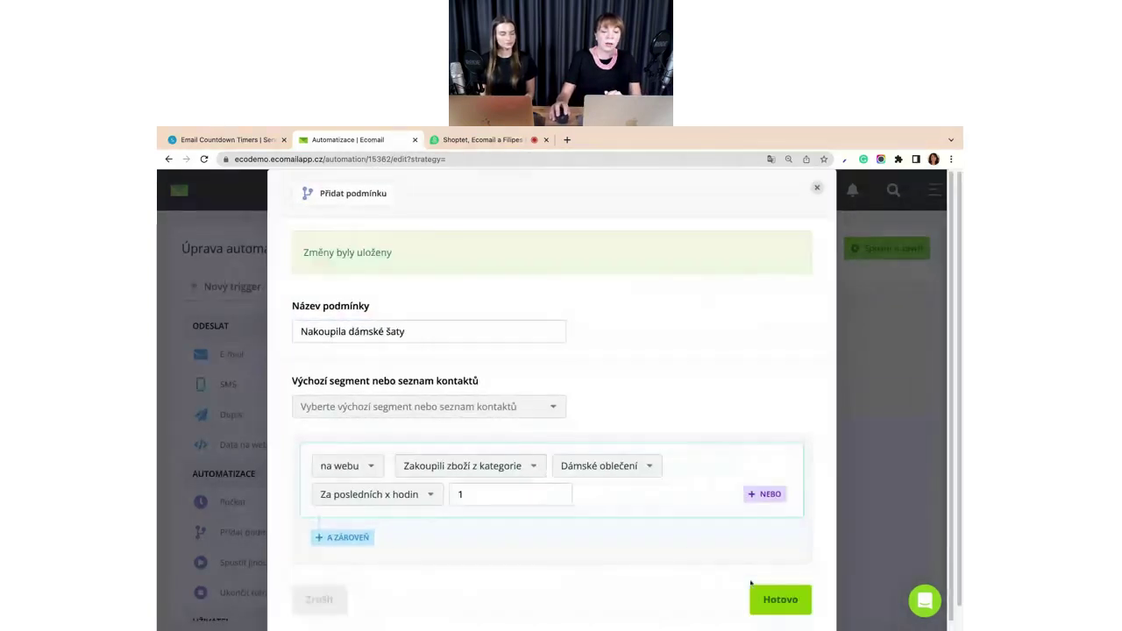
{"action": "left_click", "coordinate": [771, 600]}
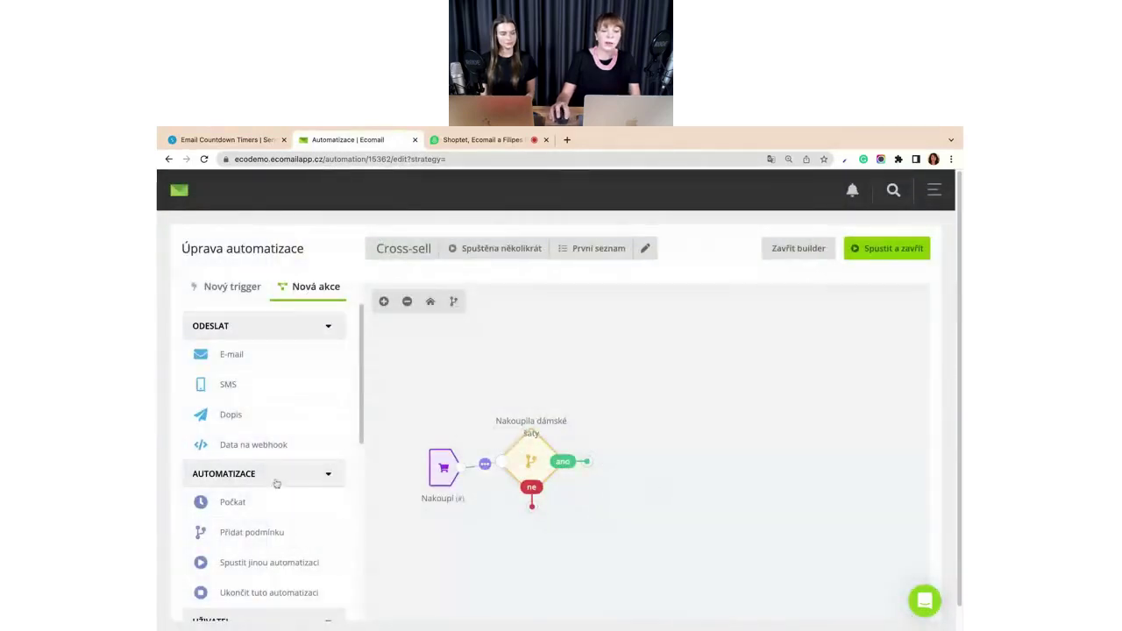
{"action": "left_click_drag", "start_coordinate": [263, 501], "coordinate": [665, 451]}
{"action": "left_click_drag", "start_coordinate": [586, 461], "coordinate": [664, 451]}
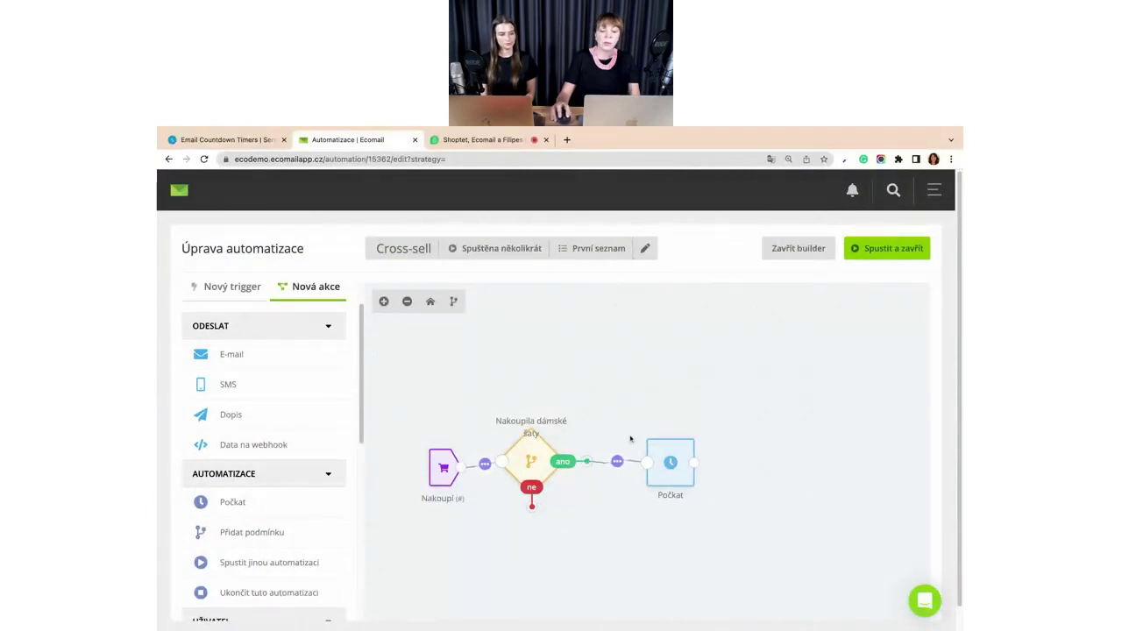
- Set the Počkat action's waiting time to 7 dnů and save it
{"action": "left_click", "coordinate": [668, 464]}
{"action": "left_click", "coordinate": [440, 398]}
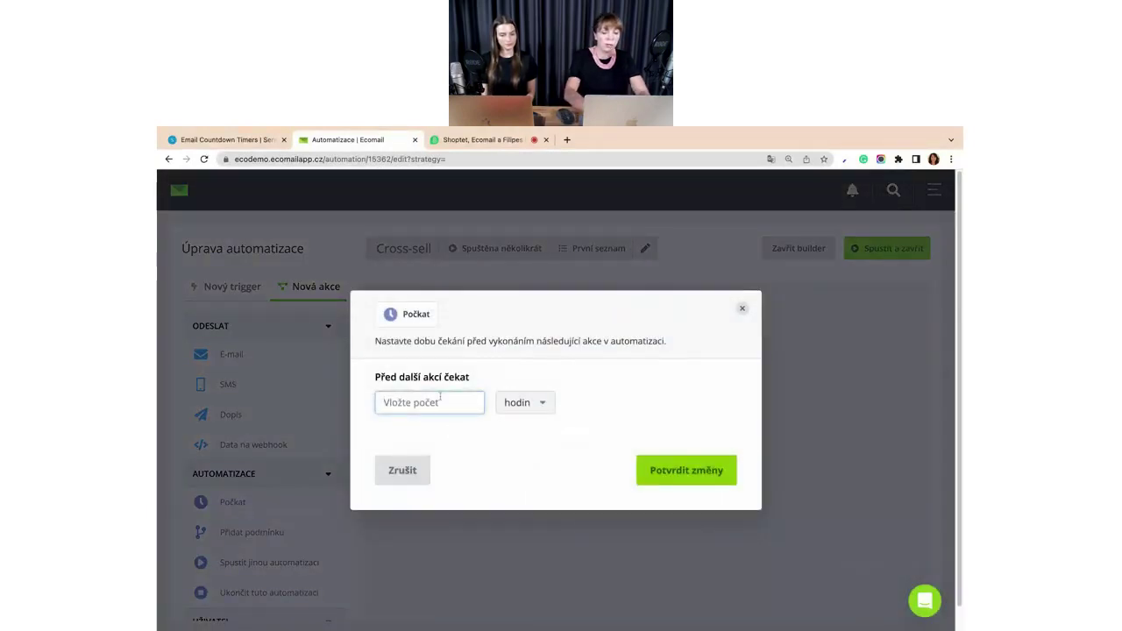
{"action": "type", "text": "7"}
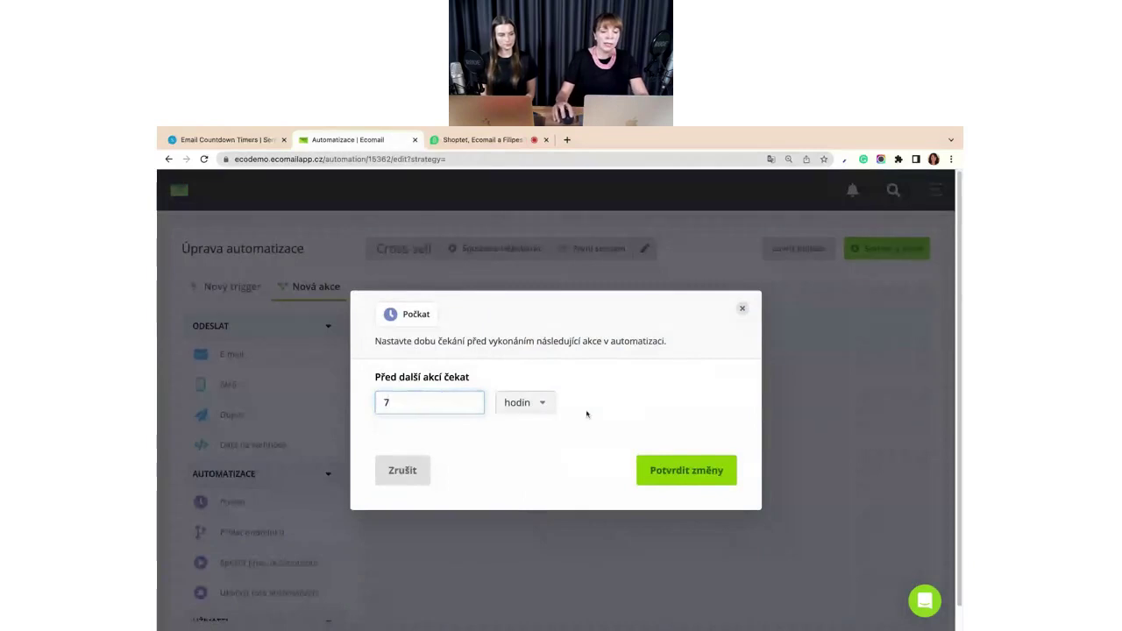
{"action": "left_click", "coordinate": [542, 404]}
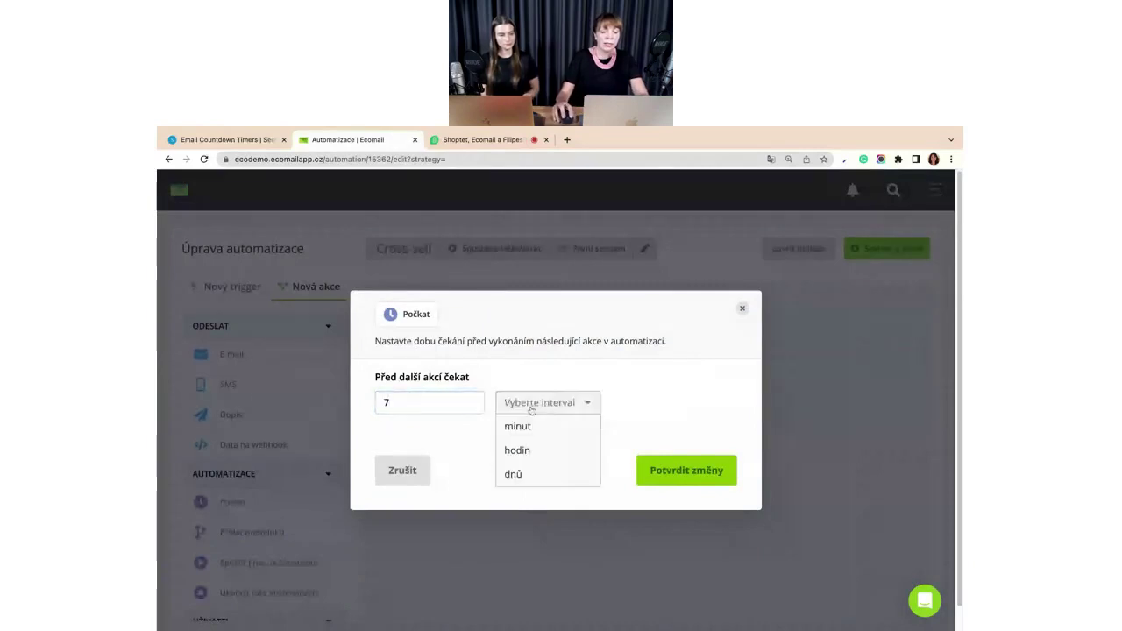
{"action": "left_click", "coordinate": [550, 472]}
{"action": "left_click", "coordinate": [684, 473]}
{"action": "left_click", "coordinate": [708, 501]}
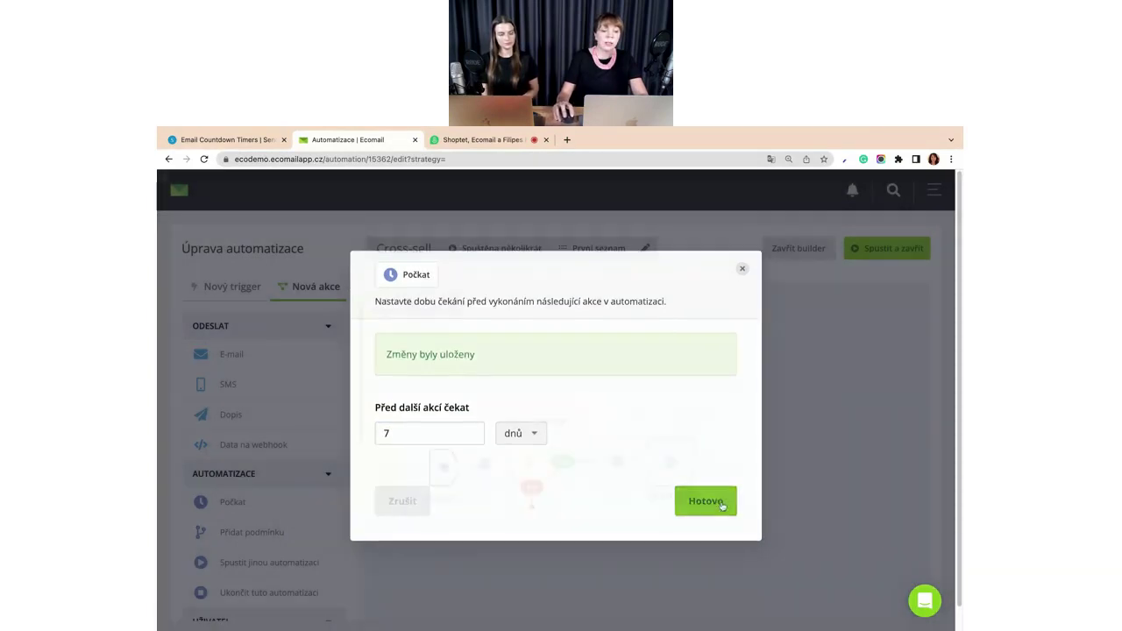
- Attach a Přidat podmínku condition after the wait and name it Nakoupila hodiny
{"action": "left_click_drag", "start_coordinate": [271, 532], "coordinate": [772, 461]}
{"action": "left_click_drag", "start_coordinate": [697, 463], "coordinate": [759, 465]}
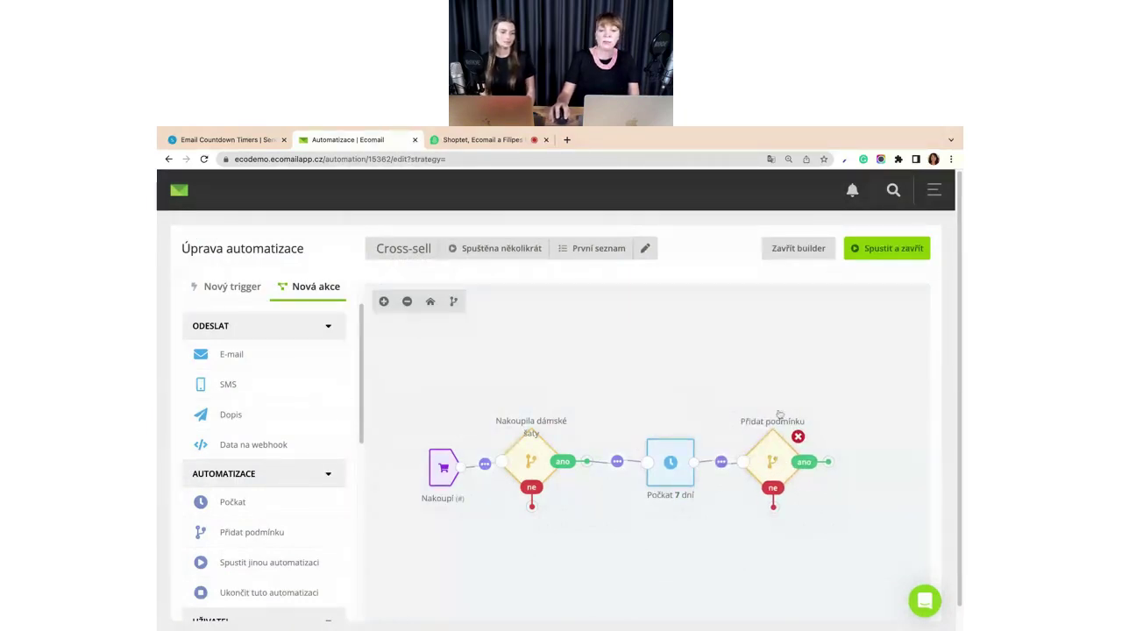
{"action": "left_click", "coordinate": [764, 466]}
{"action": "left_click", "coordinate": [426, 307]}
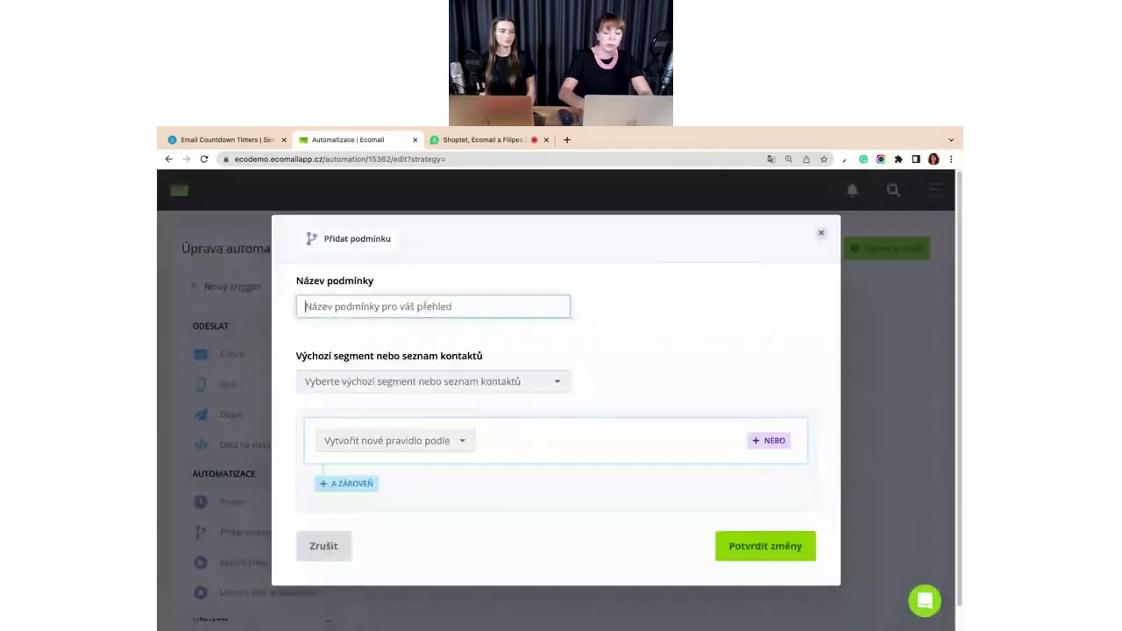
{"action": "type", "text": "Nakoupila hodiny"}
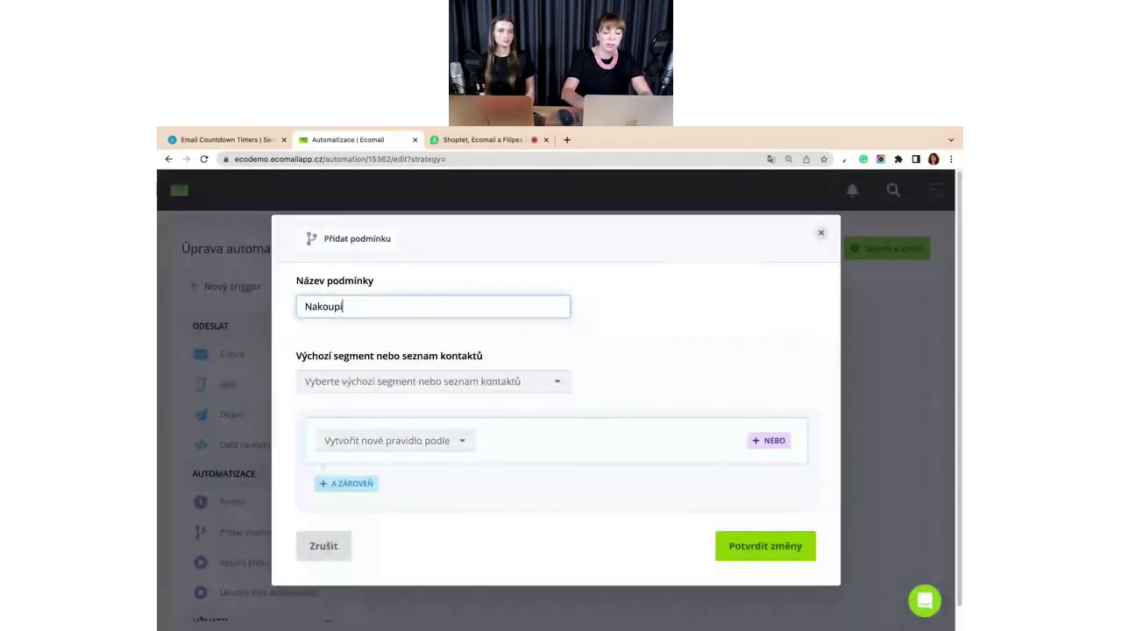
- Base the Nakoupila hodiny condition's rule on na webu activity with the option Zakoupili zboží z kategorie
{"action": "left_click", "coordinate": [442, 446]}
{"action": "scroll", "coordinate": [412, 552], "scroll_direction": "down", "scroll_amount": 2}
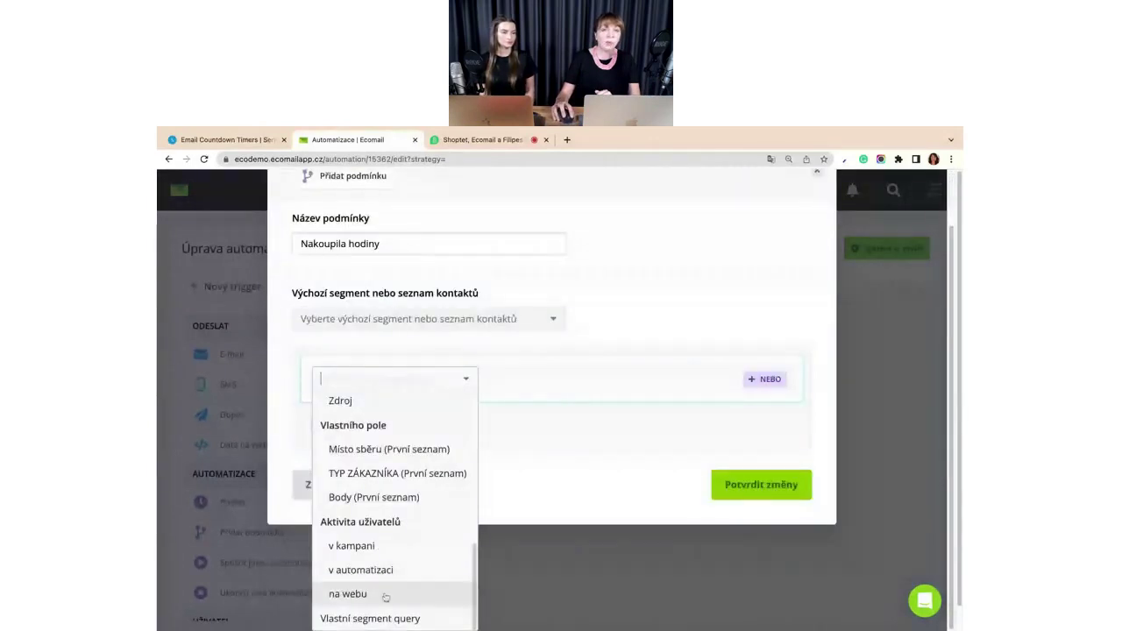
{"action": "left_click", "coordinate": [386, 595]}
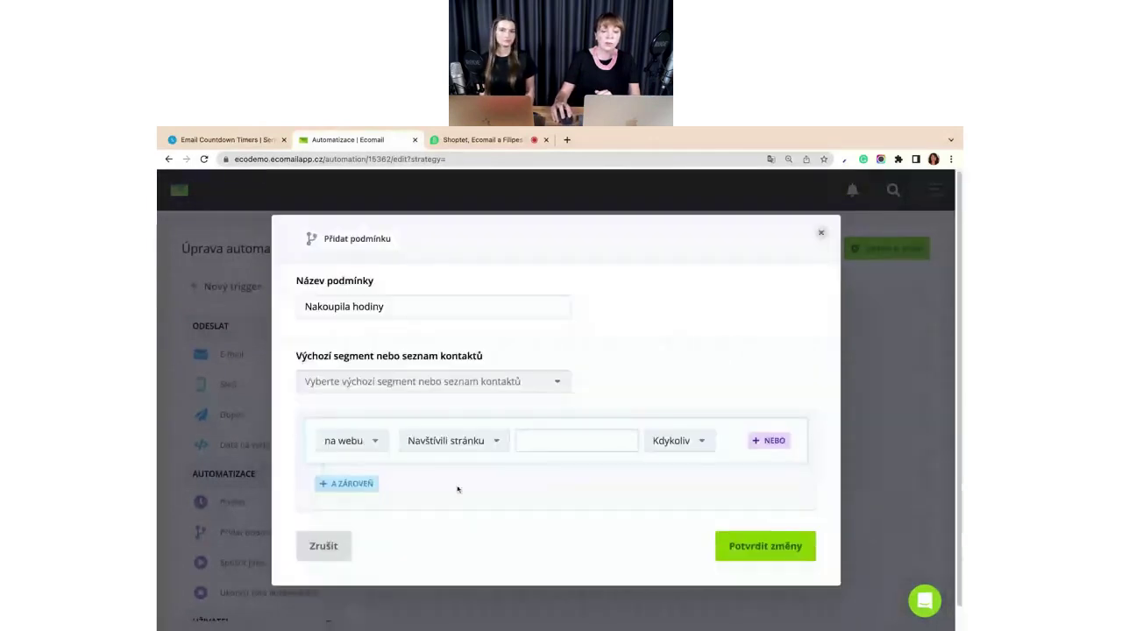
{"action": "left_click", "coordinate": [463, 433]}
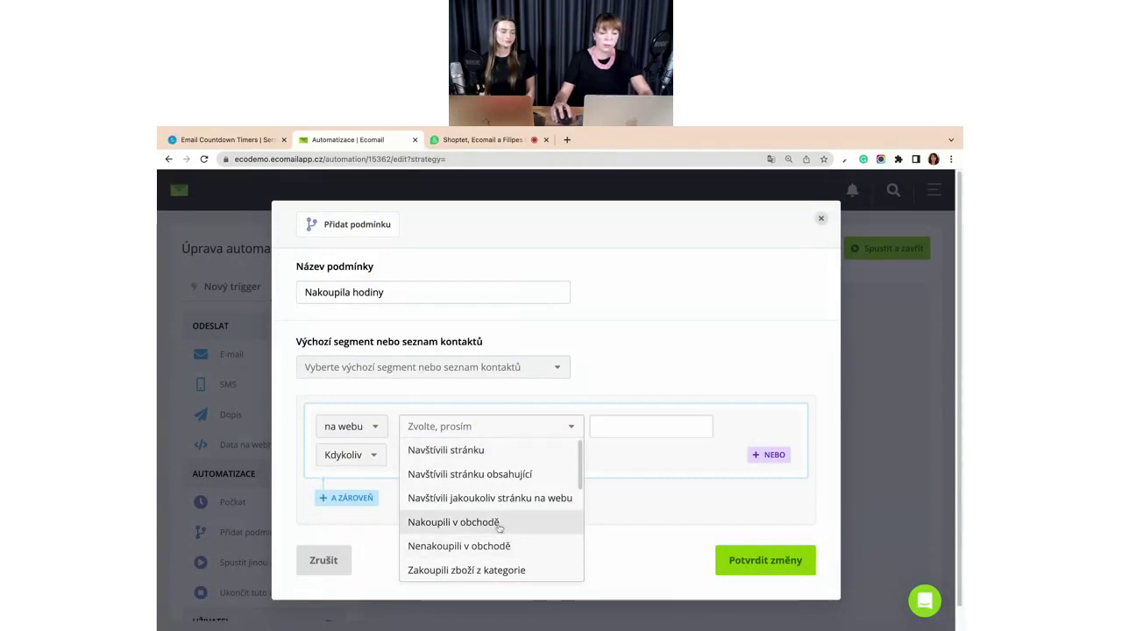
{"action": "left_click", "coordinate": [499, 523]}
{"action": "left_click", "coordinate": [498, 447]}
{"action": "scroll", "coordinate": [508, 504], "scroll_direction": "down", "scroll_amount": 3}
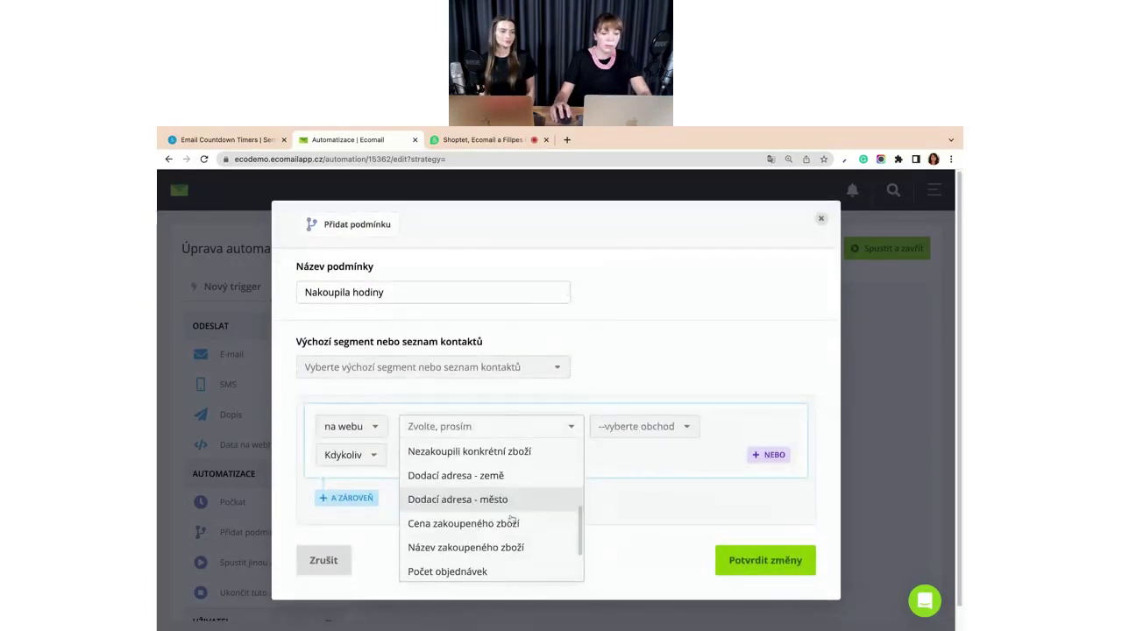
{"action": "scroll", "coordinate": [538, 505], "scroll_direction": "down", "scroll_amount": 2}
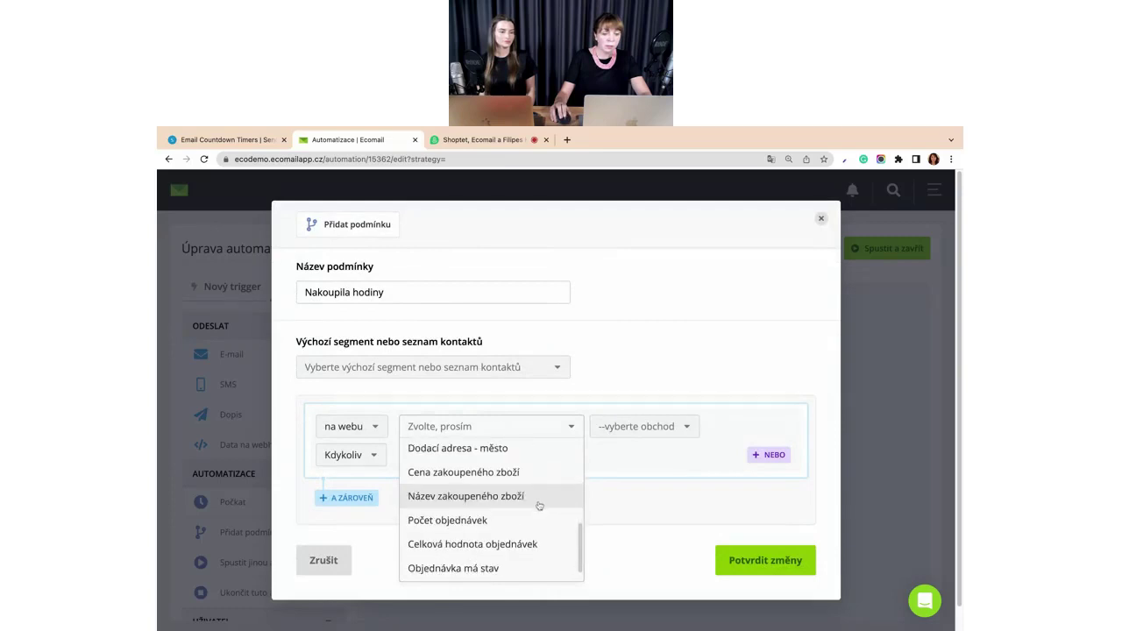
{"action": "scroll", "coordinate": [538, 505], "scroll_direction": "up", "scroll_amount": 2}
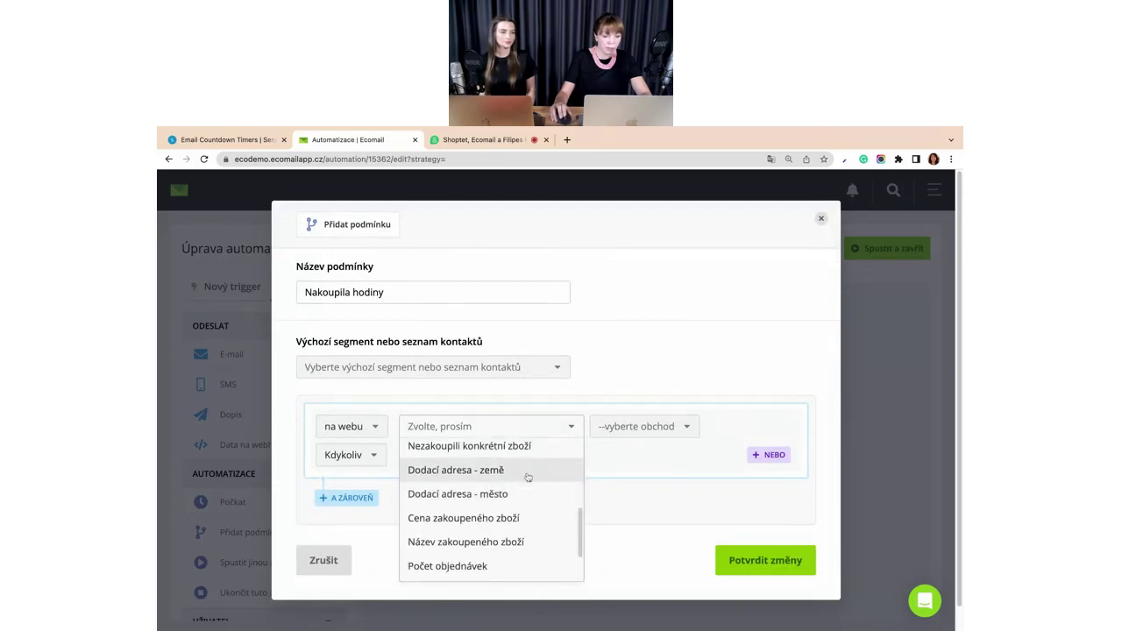
{"action": "scroll", "coordinate": [530, 507], "scroll_direction": "down", "scroll_amount": 3}
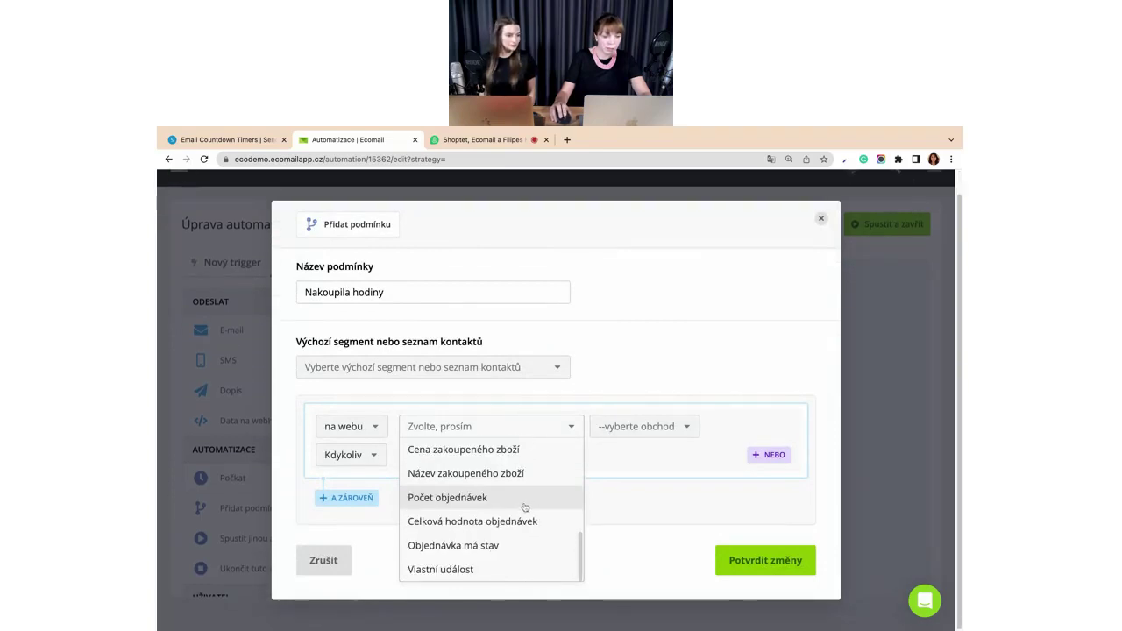
{"action": "scroll", "coordinate": [524, 508], "scroll_direction": "up", "scroll_amount": 4}
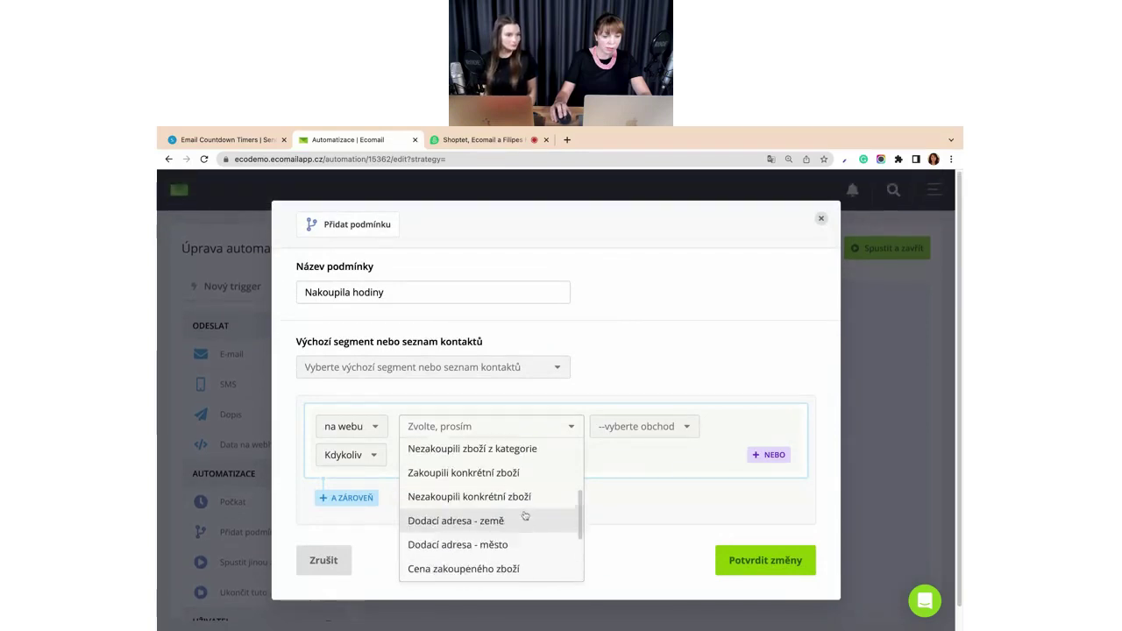
{"action": "scroll", "coordinate": [525, 515], "scroll_direction": "up", "scroll_amount": 1}
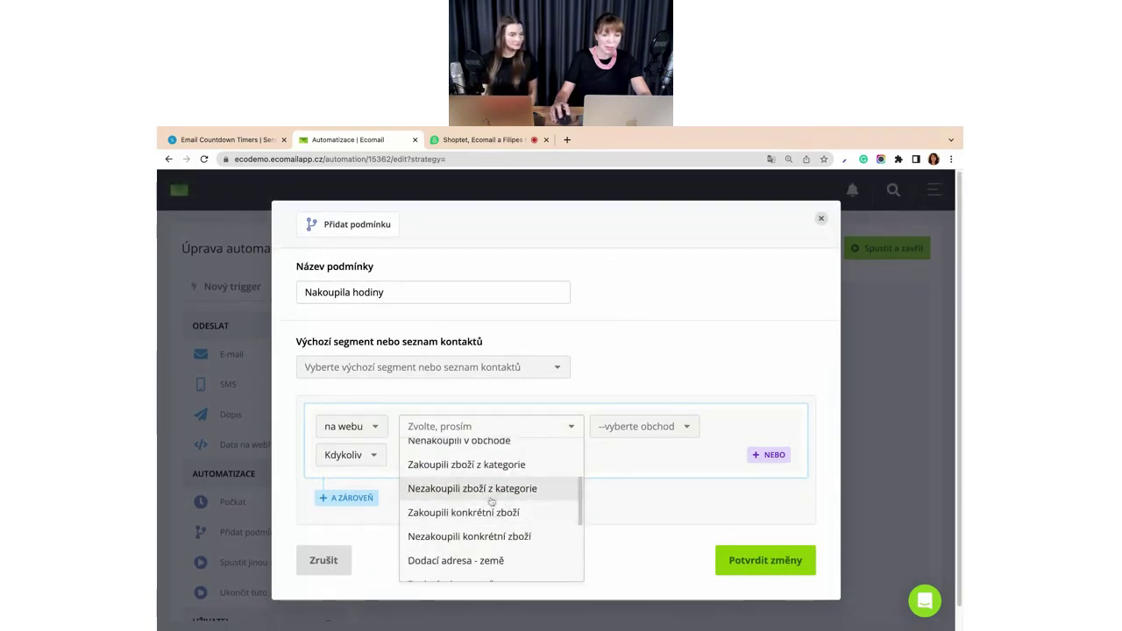
{"action": "left_click", "coordinate": [493, 466]}
- Choose Hodinky as the purchased category and save the condition
{"action": "left_click", "coordinate": [618, 427]}
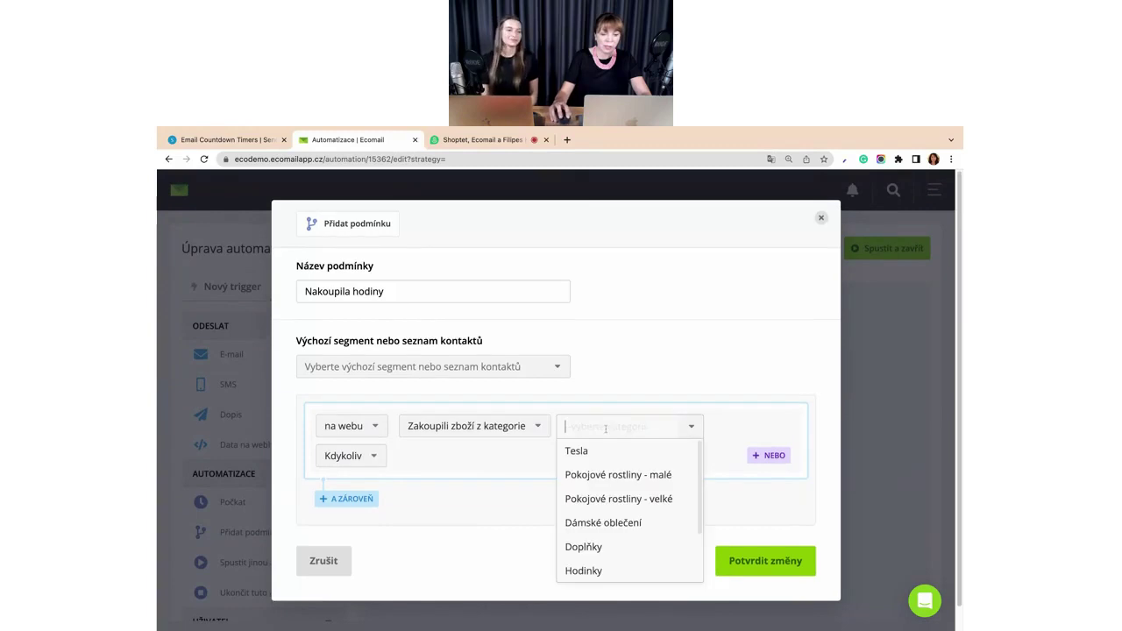
{"action": "left_click", "coordinate": [607, 571]}
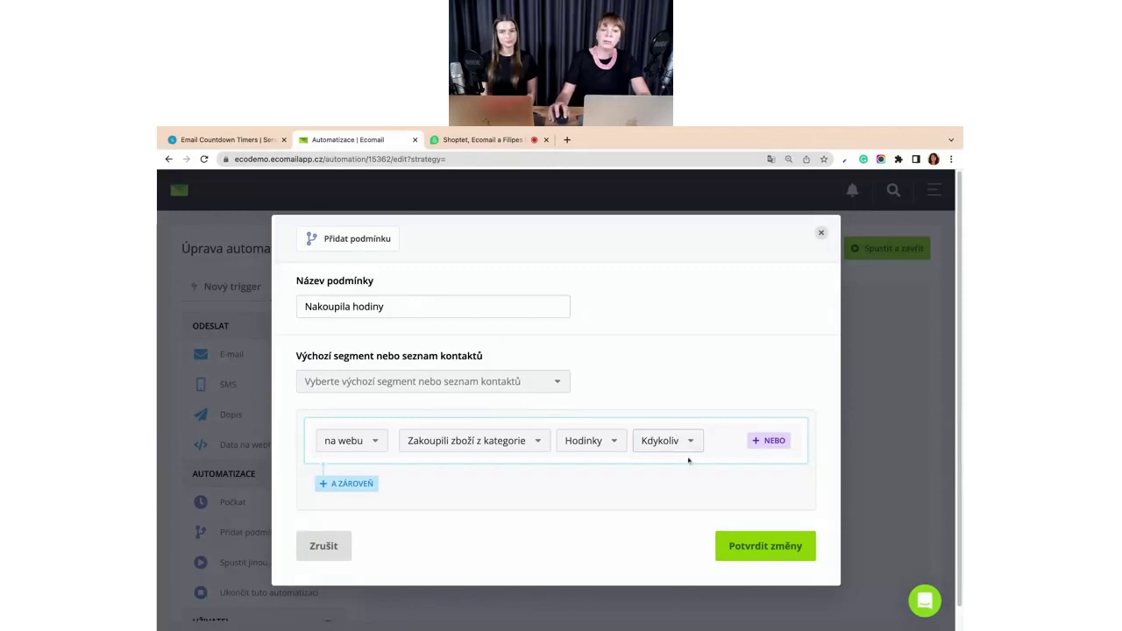
{"action": "left_click", "coordinate": [750, 548]}
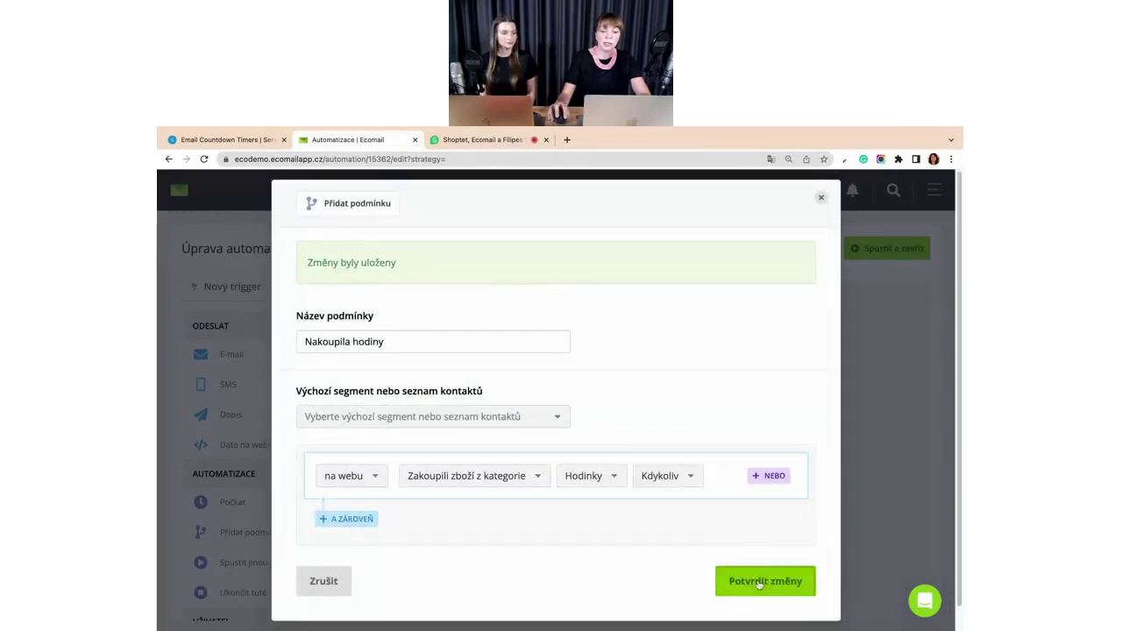
{"action": "left_click", "coordinate": [759, 583]}
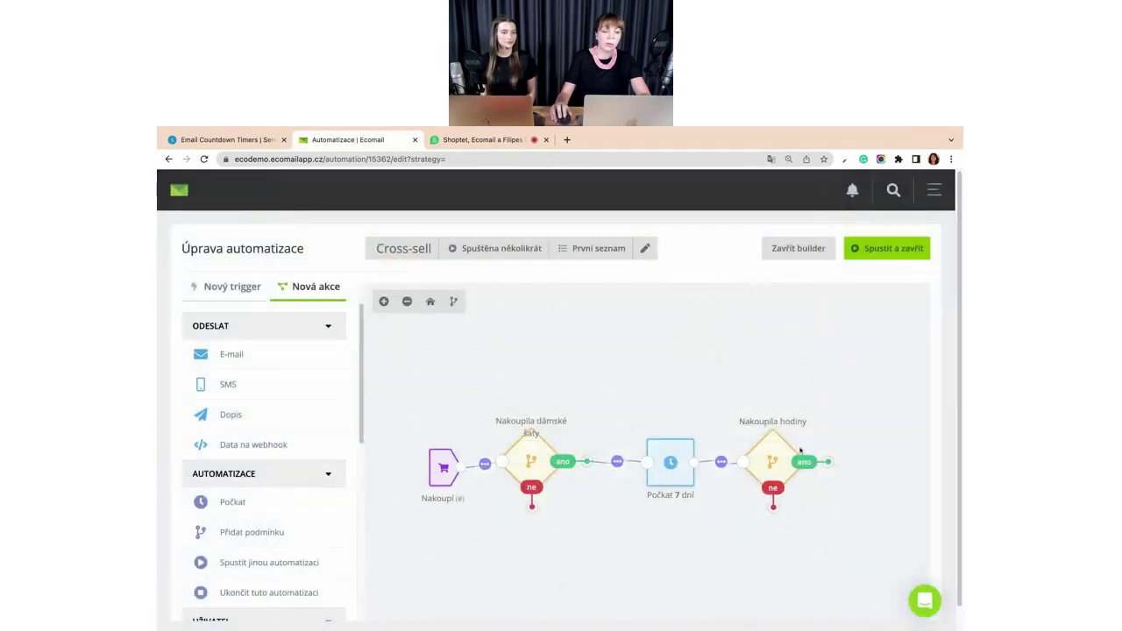
- Attach an Ukončit tuto automatizaci action to the ano branch of Nakoupila hodiny and place it above the condition
{"action": "scroll", "coordinate": [267, 487], "scroll_direction": "down", "scroll_amount": 5}
{"action": "scroll", "coordinate": [272, 473], "scroll_direction": "up", "scroll_amount": 2}
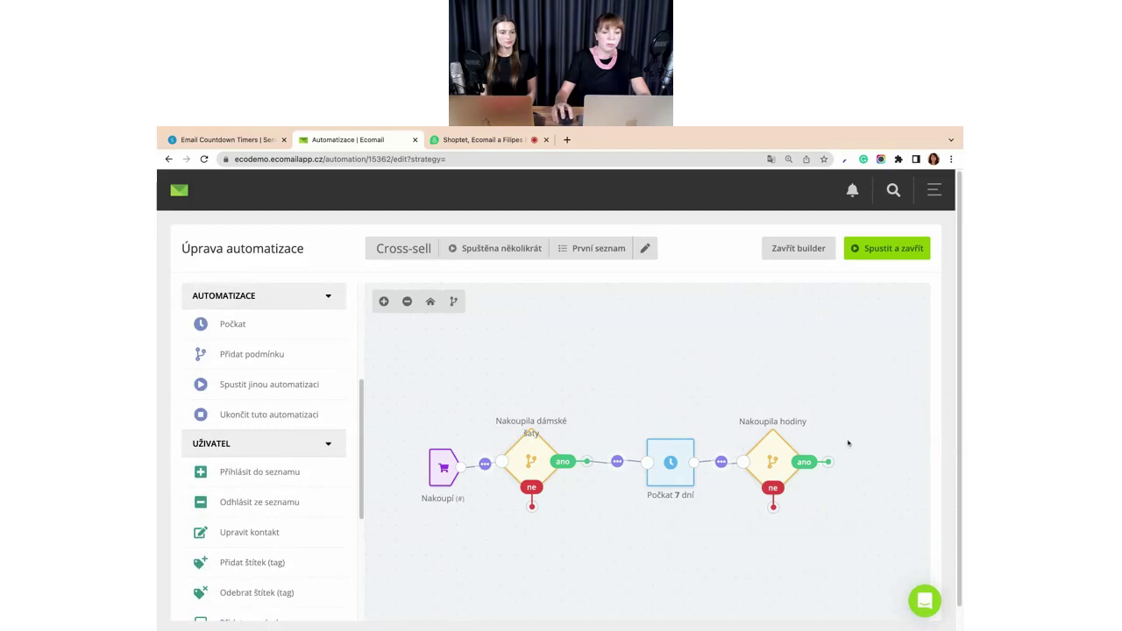
{"action": "left_click_drag", "start_coordinate": [240, 412], "coordinate": [828, 463]}
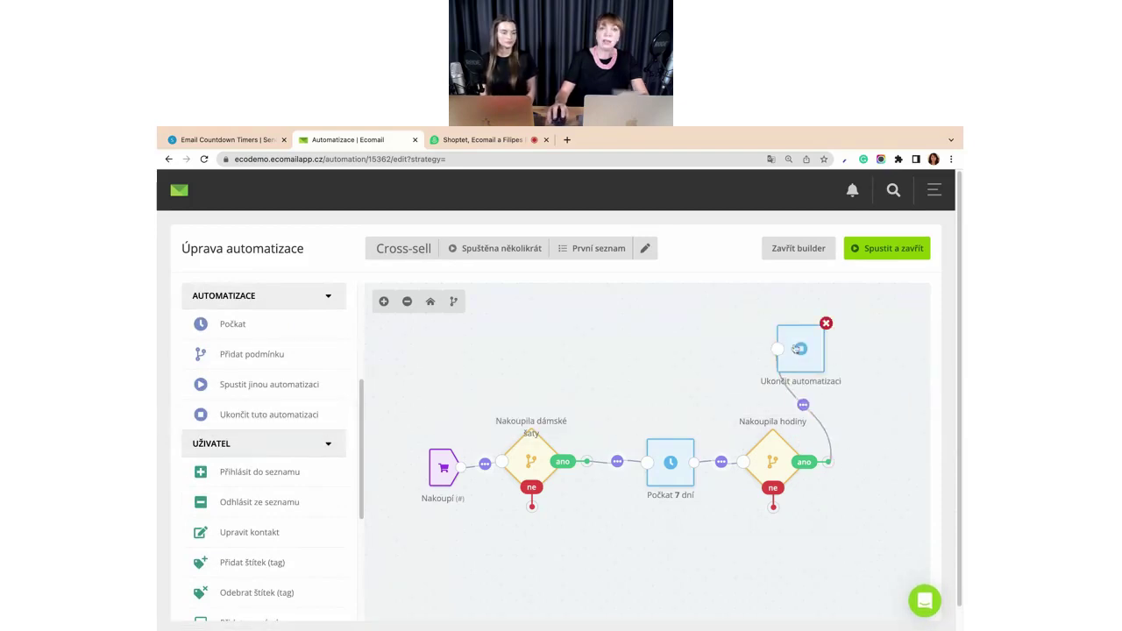
{"action": "left_click_drag", "start_coordinate": [802, 351], "coordinate": [842, 353]}
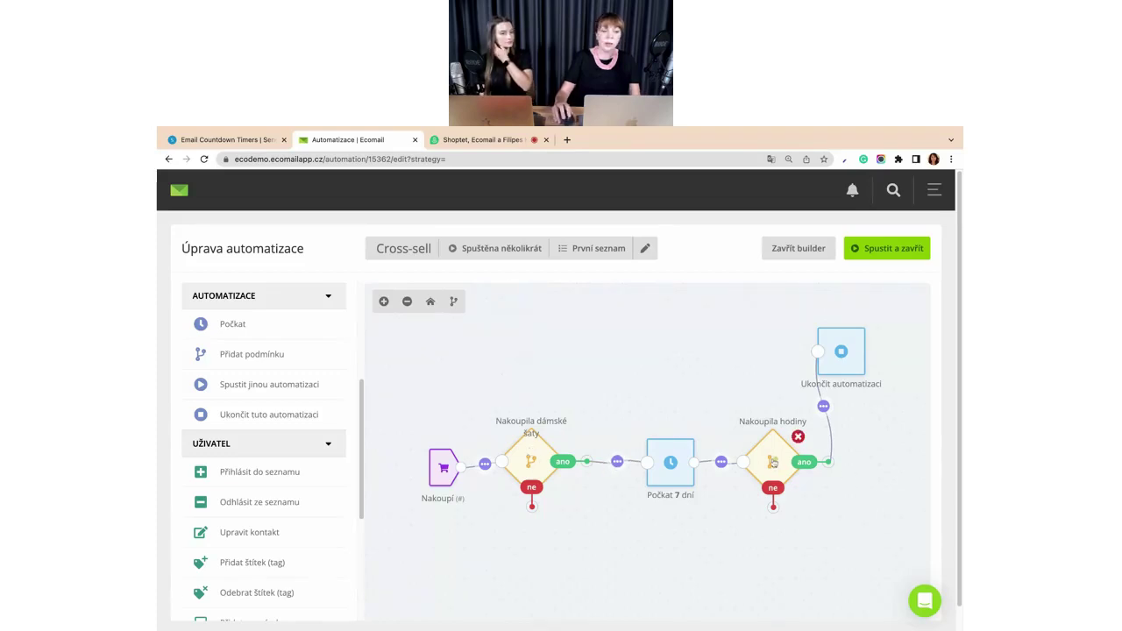
- Attach an E-mail action to the ne branch of Nakoupila hodiny and close the automation builder
{"action": "scroll", "coordinate": [257, 444], "scroll_direction": "up", "scroll_amount": 5}
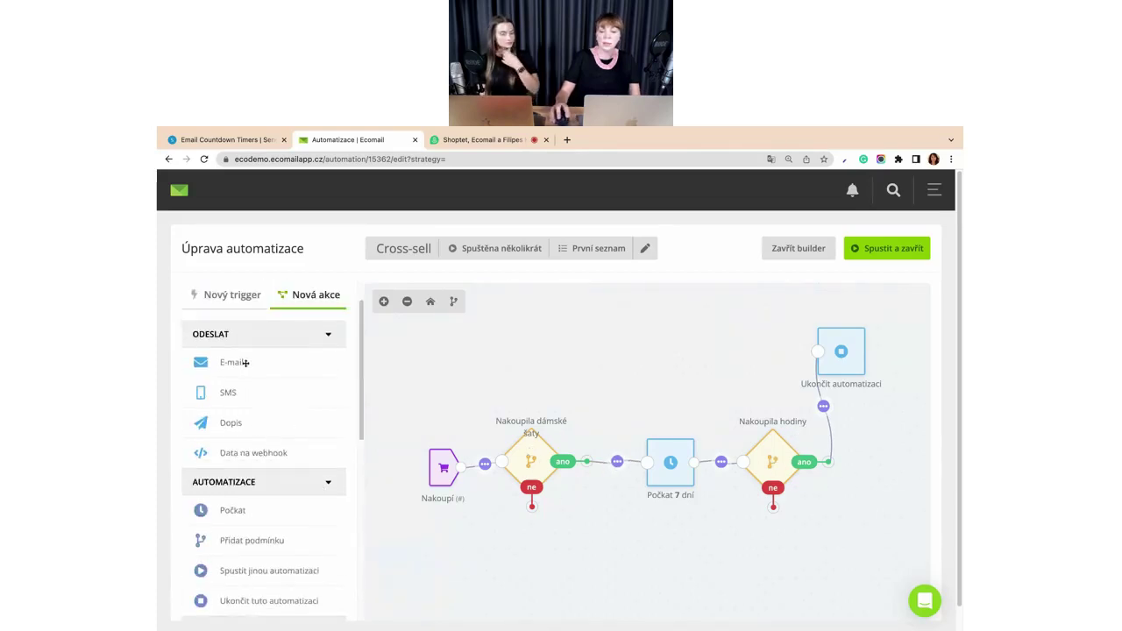
{"action": "left_click_drag", "start_coordinate": [246, 362], "coordinate": [814, 553]}
{"action": "left_click", "coordinate": [773, 507]}
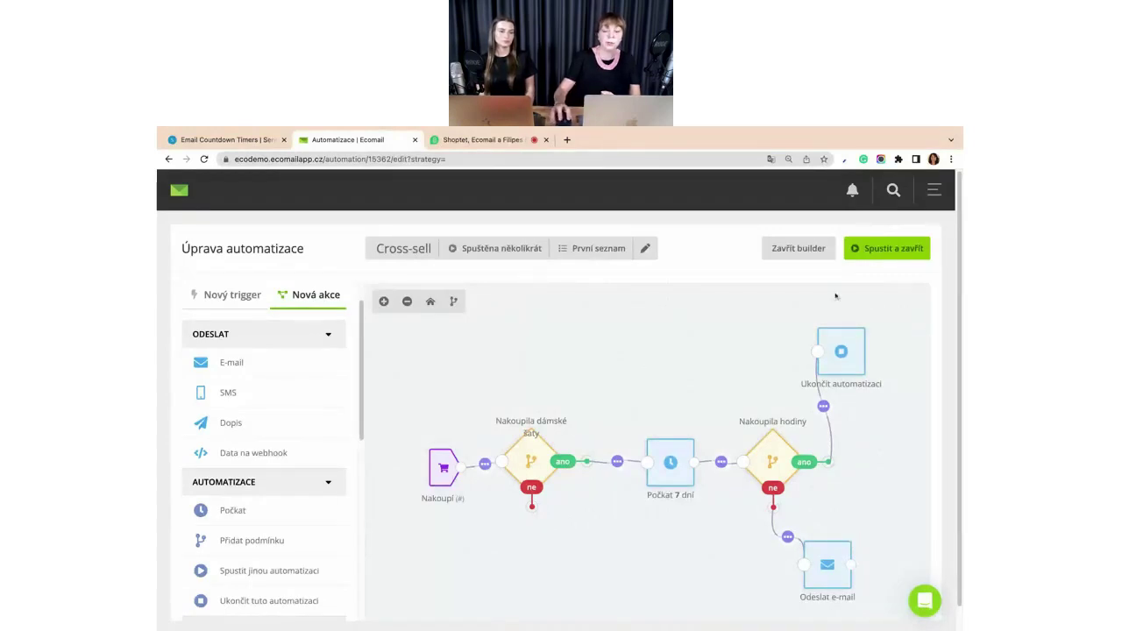
{"action": "left_click", "coordinate": [800, 249]}
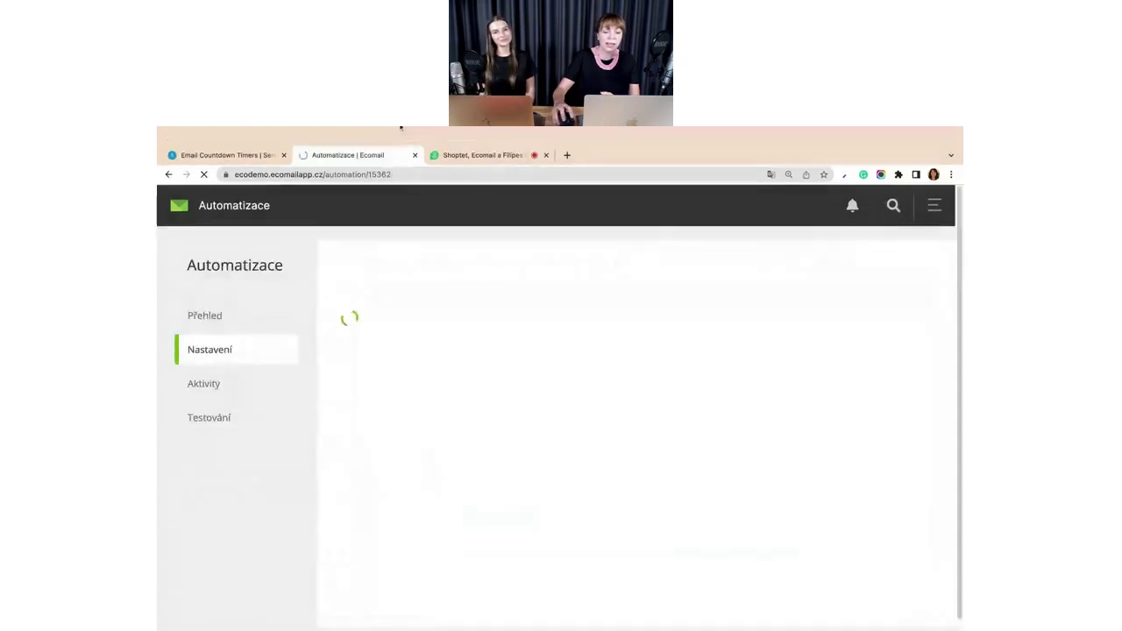
- Switch to the Demio webinar room, share the presentation in place of the screen and advance to the next slide
{"action": "left_click", "coordinate": [467, 153]}
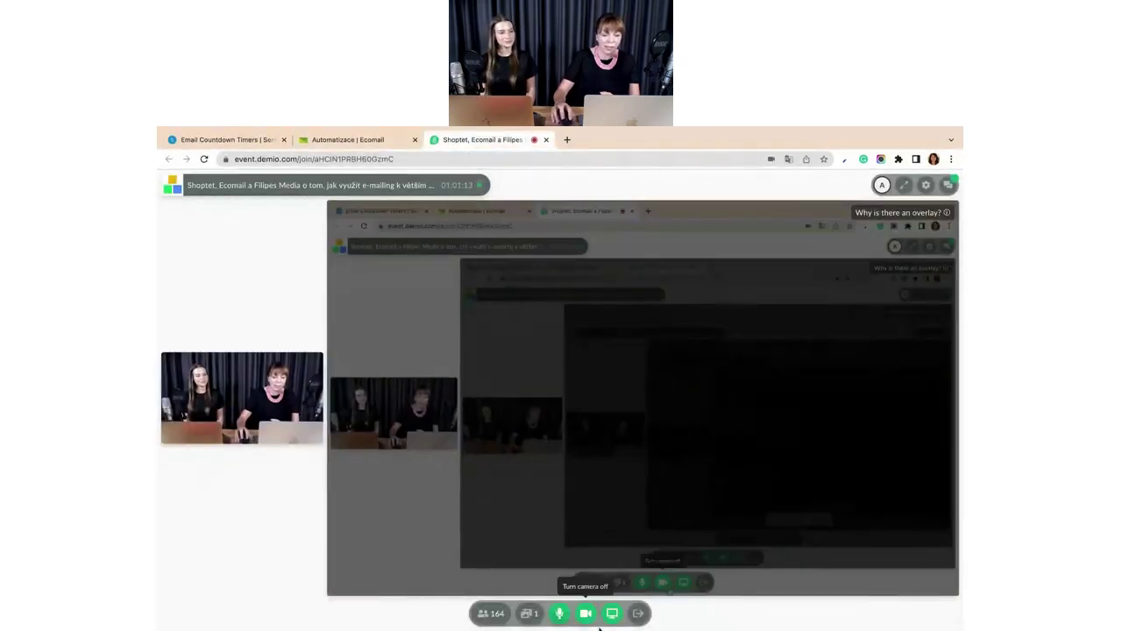
{"action": "left_click", "coordinate": [532, 615]}
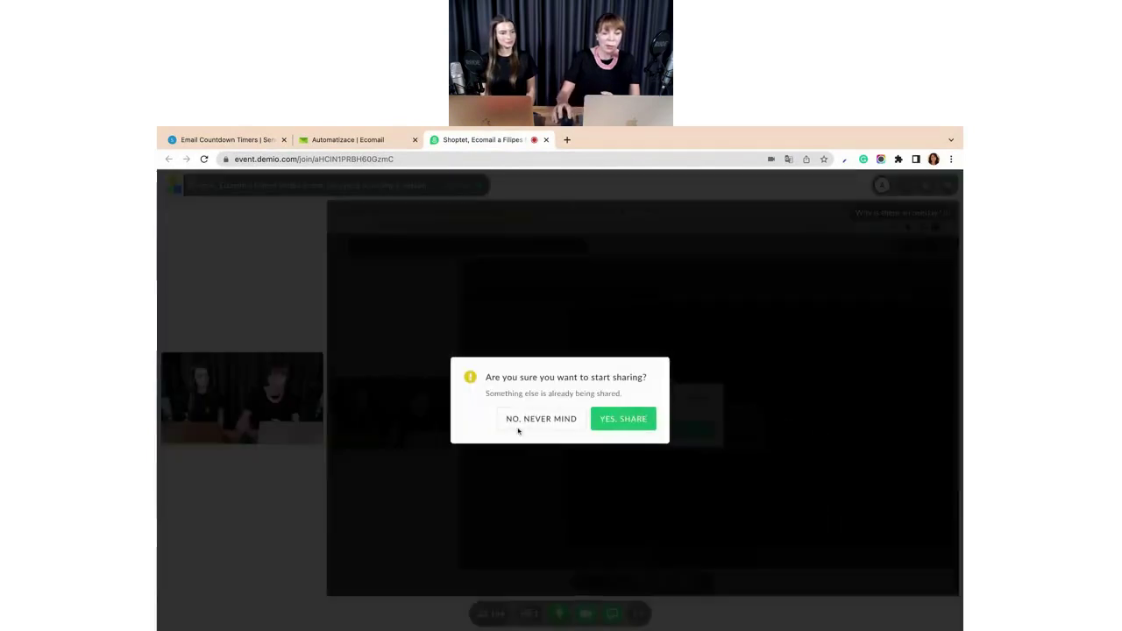
{"action": "left_click", "coordinate": [517, 427]}
{"action": "left_click", "coordinate": [614, 419]}
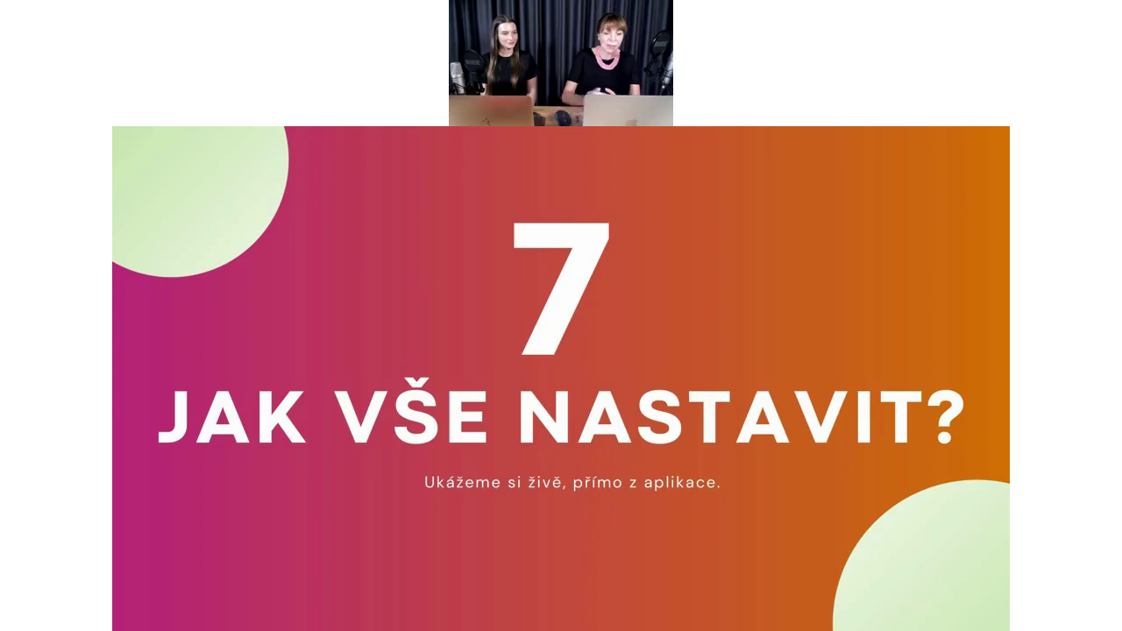
{"action": "key", "text": "Right"}
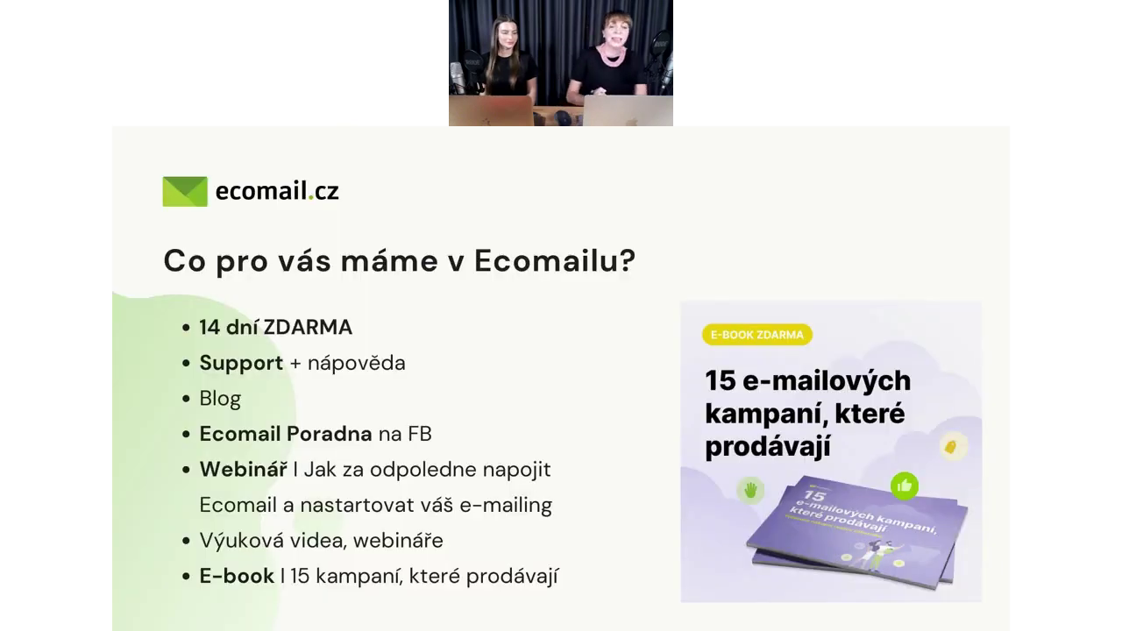